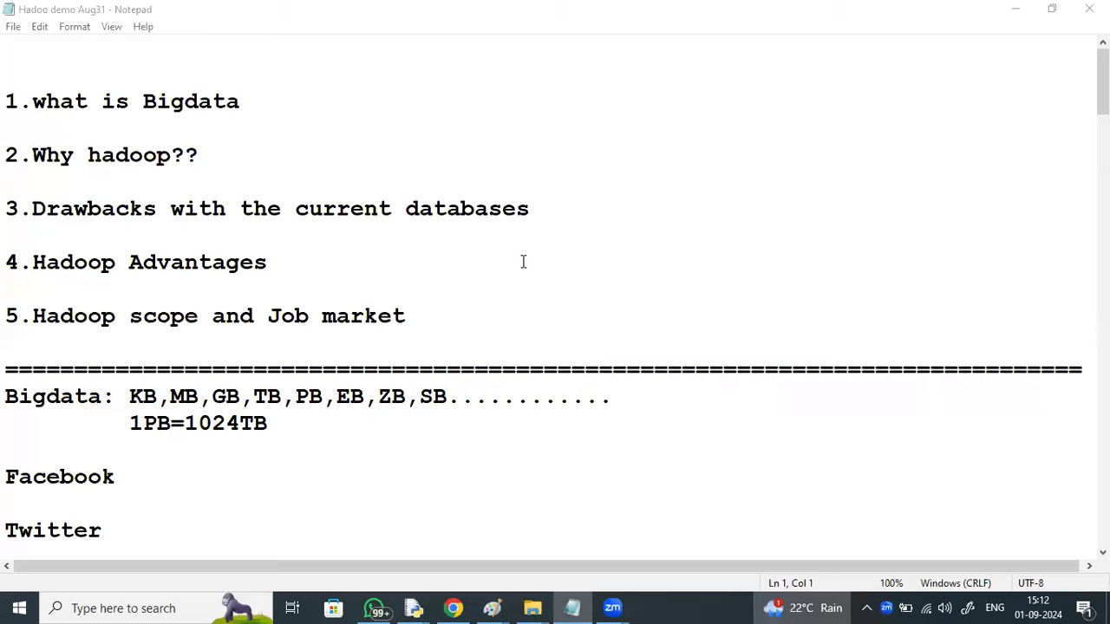
- Highlight the five agenda items, then scroll down to the 'Drawbacks with the current databases' notes
left_click_drag(33, 104, 420, 326)
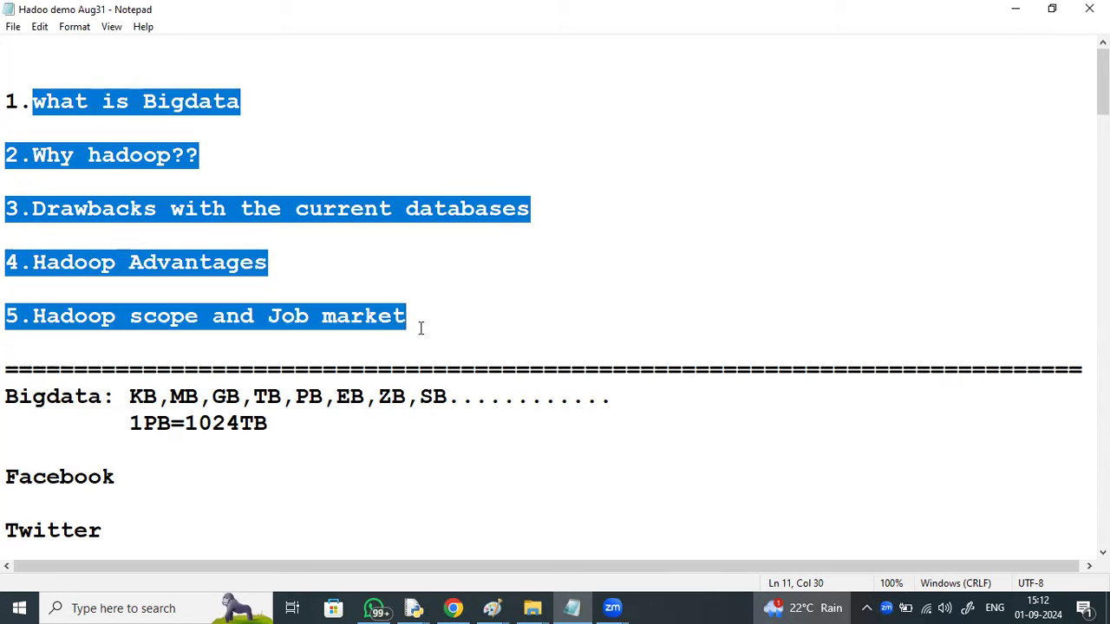
double_click(420, 328)
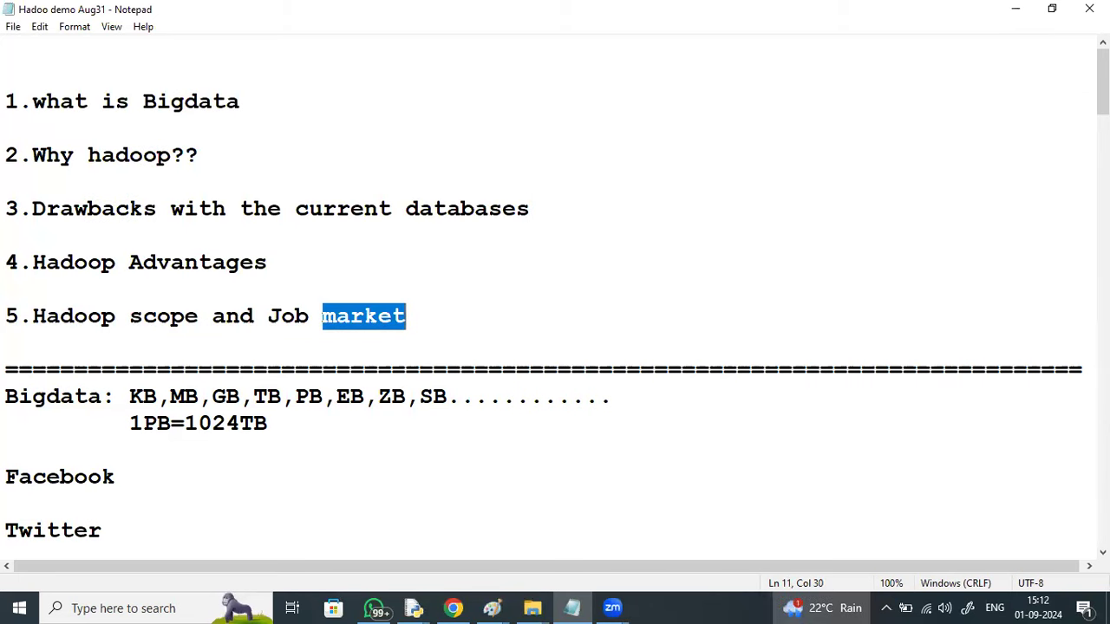
scroll(1102, 82, "down", 3)
scroll(555, 300, "down", 3)
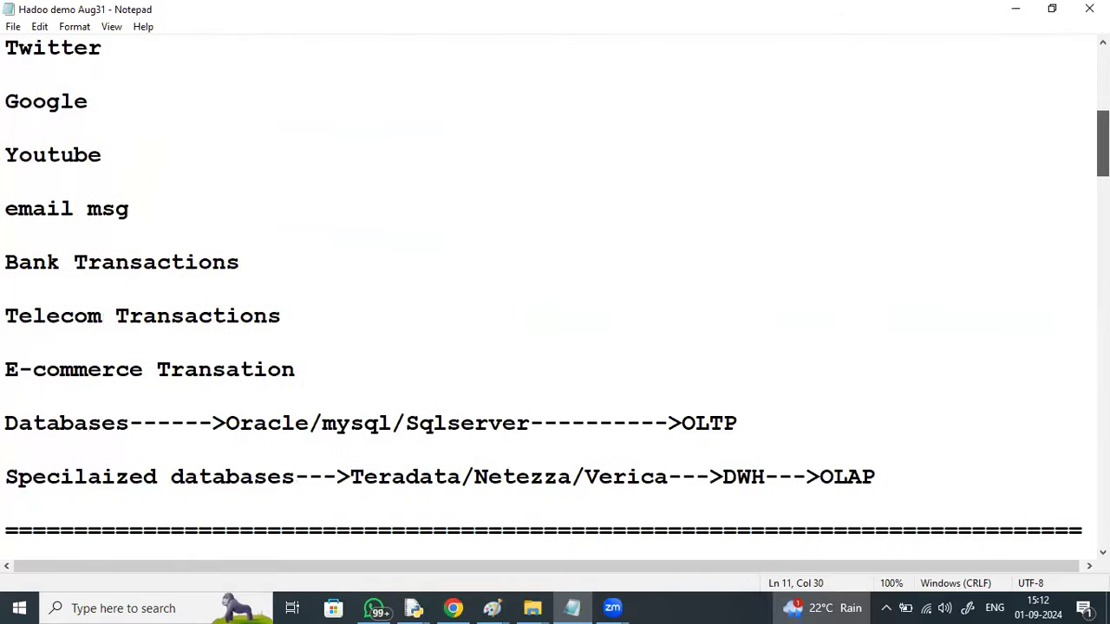
scroll(555, 301, "down", 1)
scroll(555, 301, "down", 1)
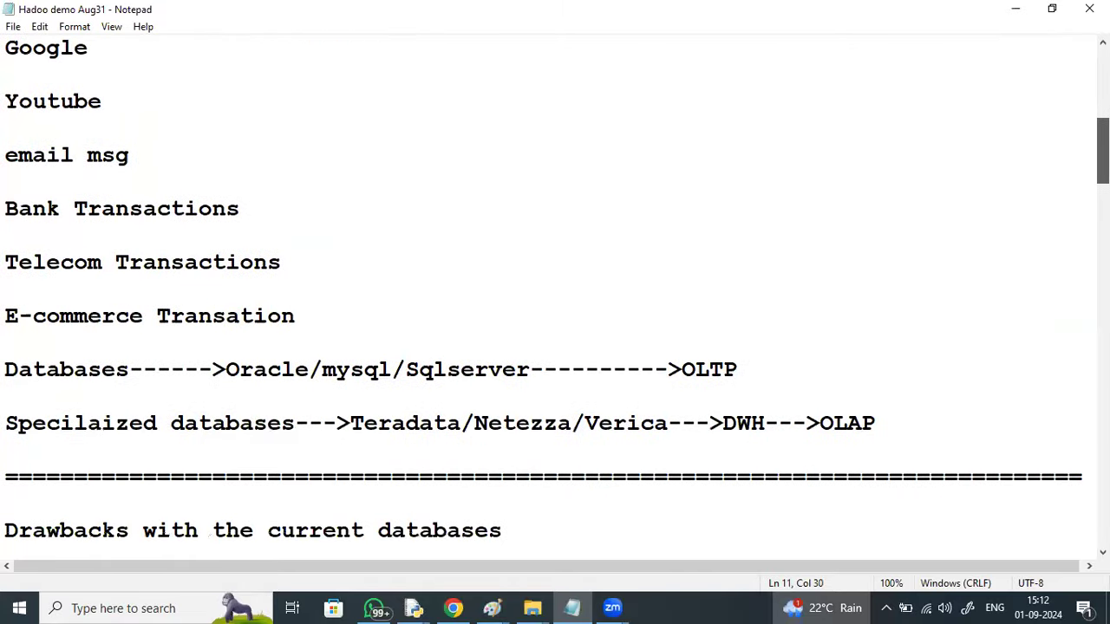
scroll(555, 301, "down", 3)
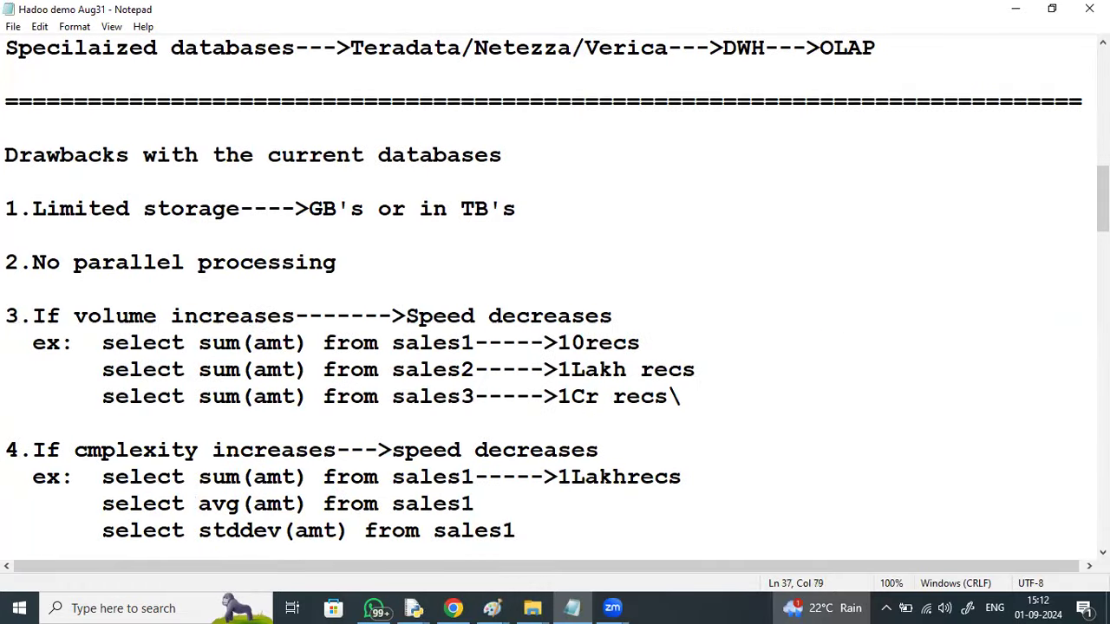
- Below the divider, write 'Hadoop provides 2 services' with items '1.Storage' and '2.Processing'
key("Return")
key("Return")
key("Return")
key("Return")
key("Return")
key("Return")
key("Return")
key("Return")
key("Return")
key("Return")
key("Return")
key("Return")
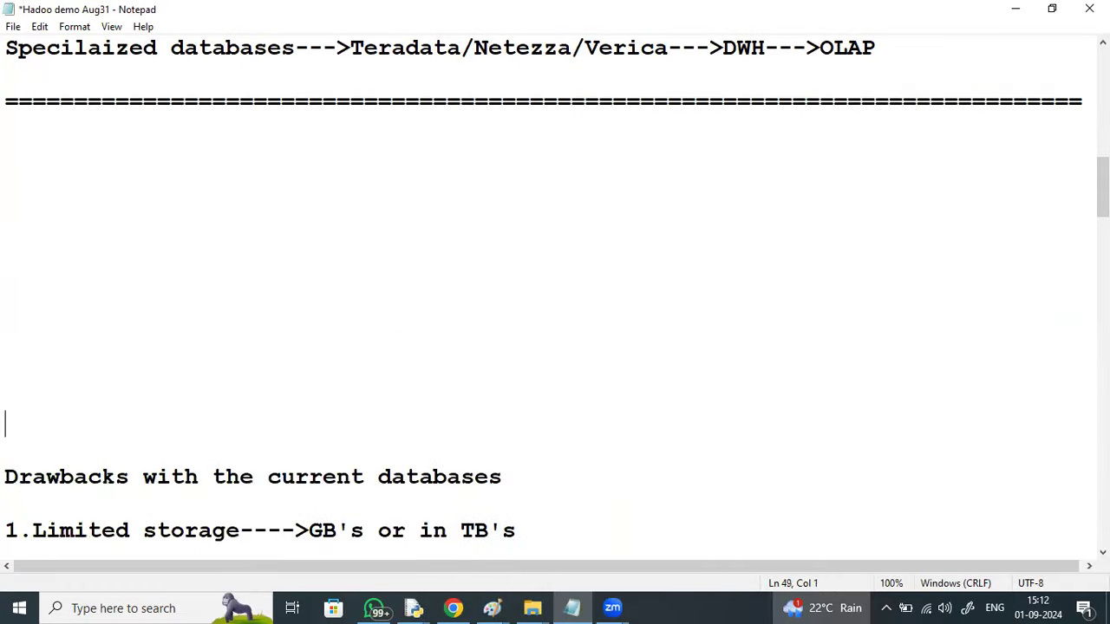
left_click(146, 139)
type("Hado")
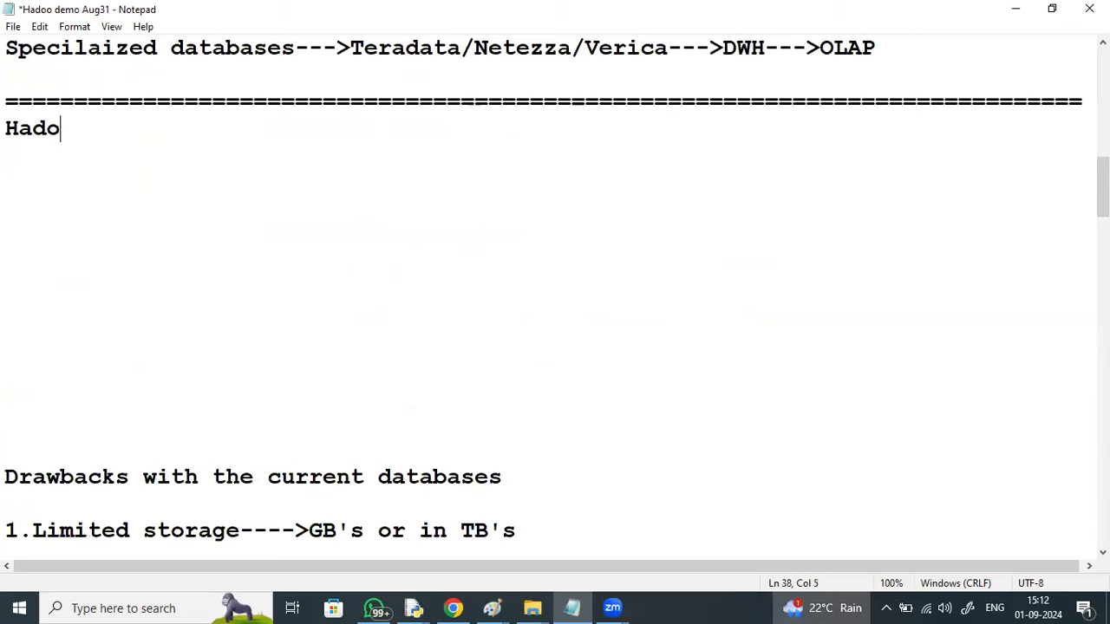
type("op prov")
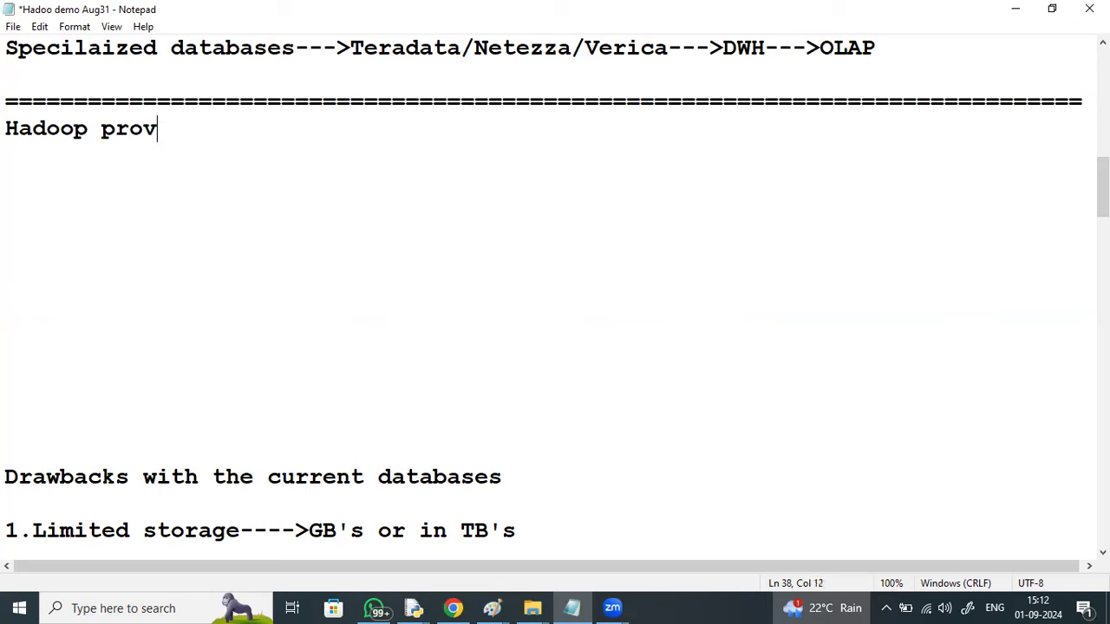
type("ides 2 s")
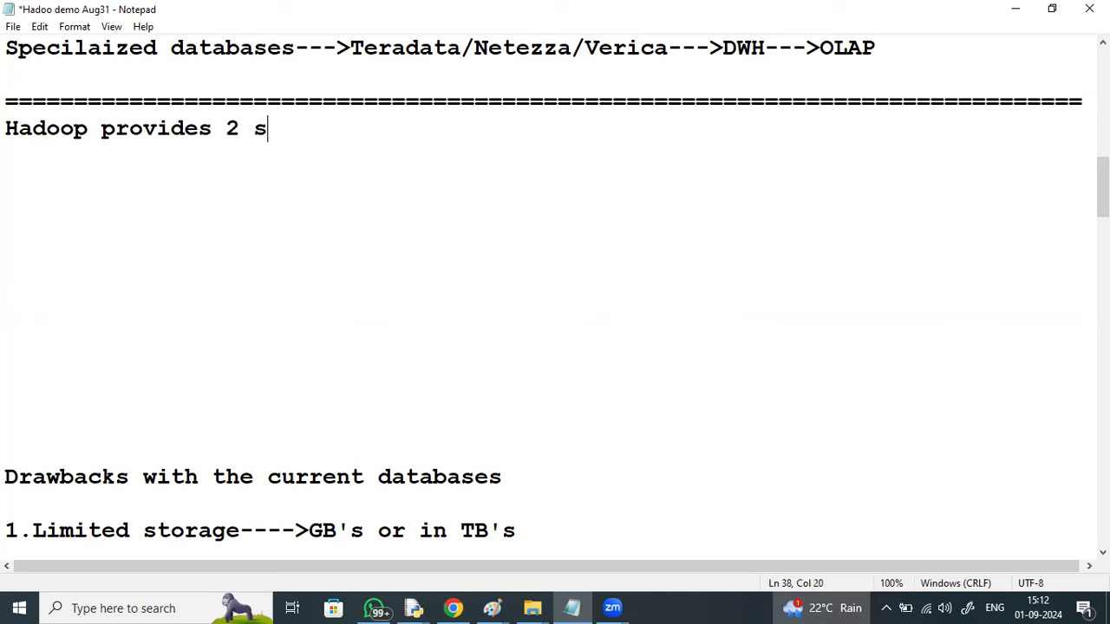
type("ervices")
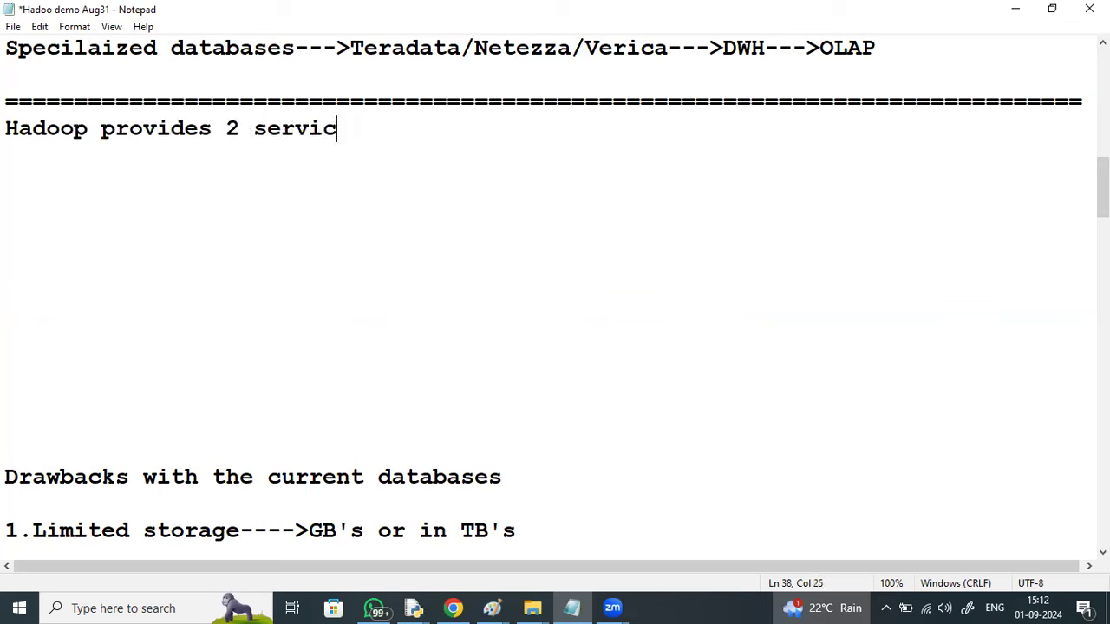
key("Return")
type("1")
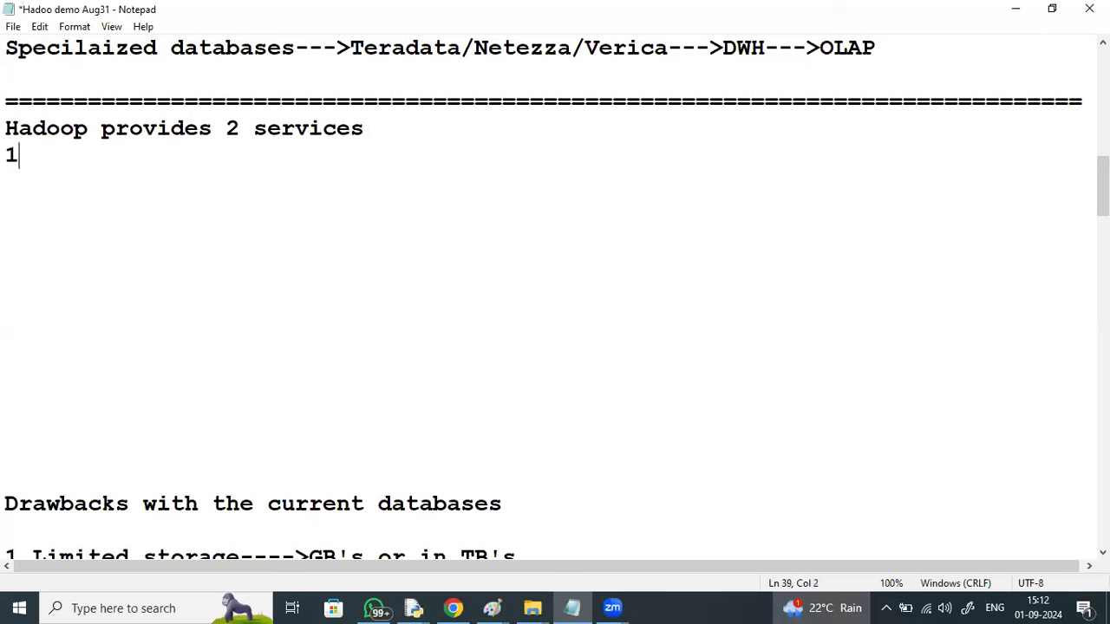
type(".Storae")
key("BackSpace")
key("BackSpace")
type("age")
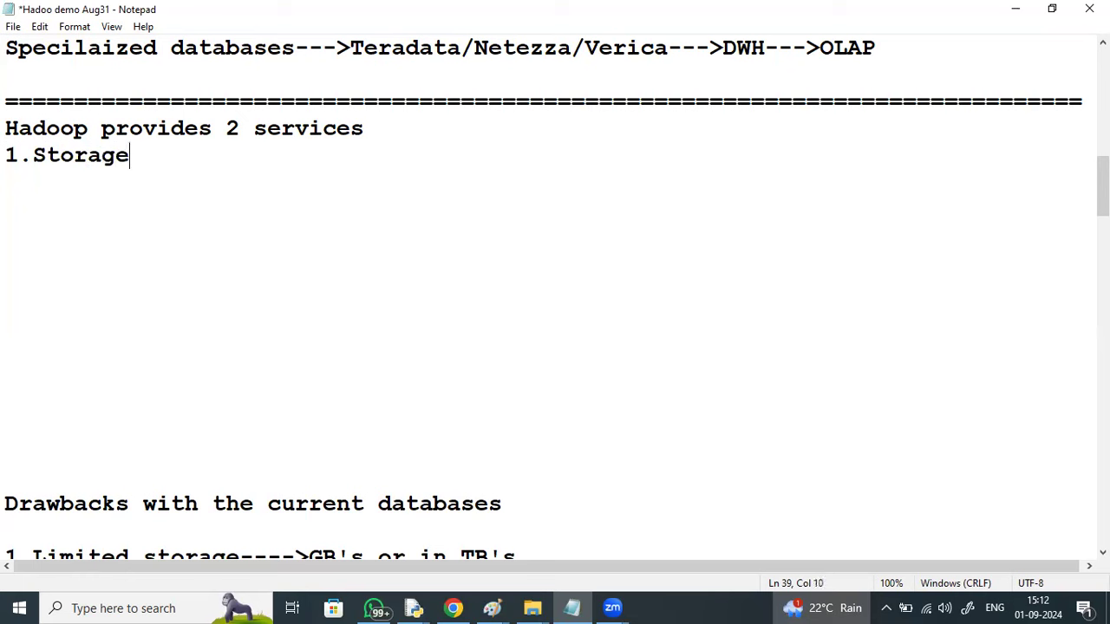
key("Return")
type("2.Pro")
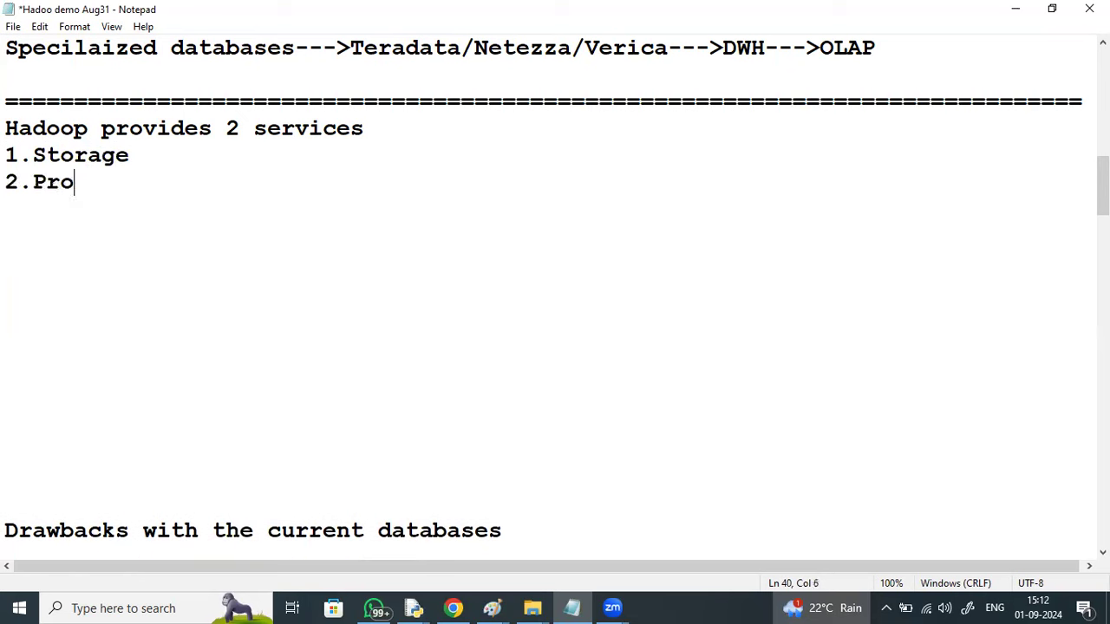
type("cessing")
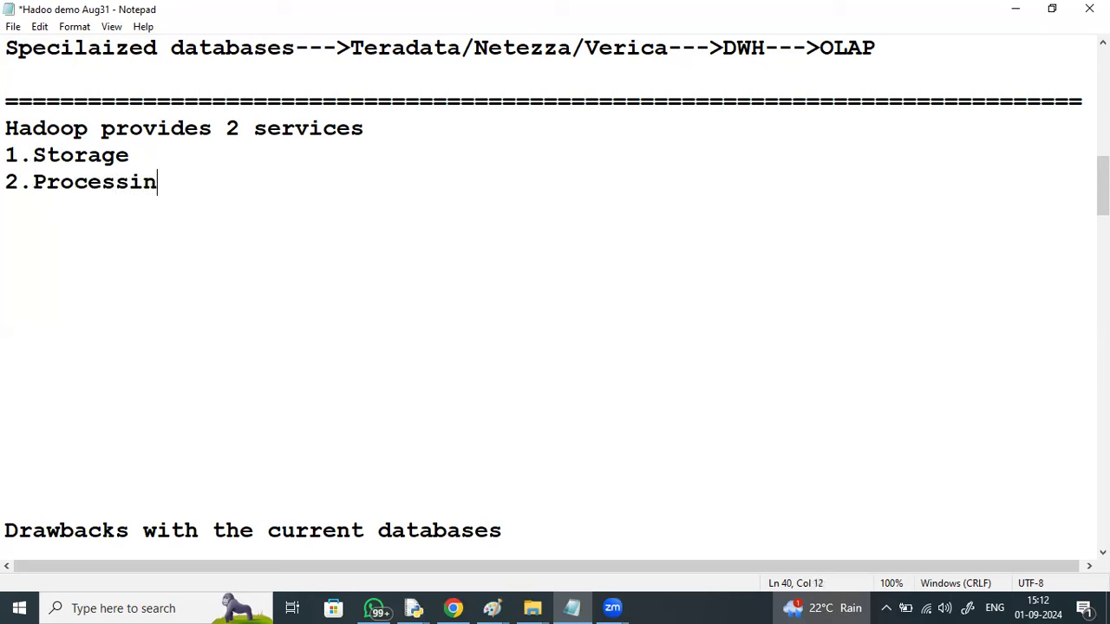
- Append '----------->HDFS' and '-------->MapReduce/Spark' to the items; add a blank line above Drawbacks
left_click(143, 156)
type("----------->H")
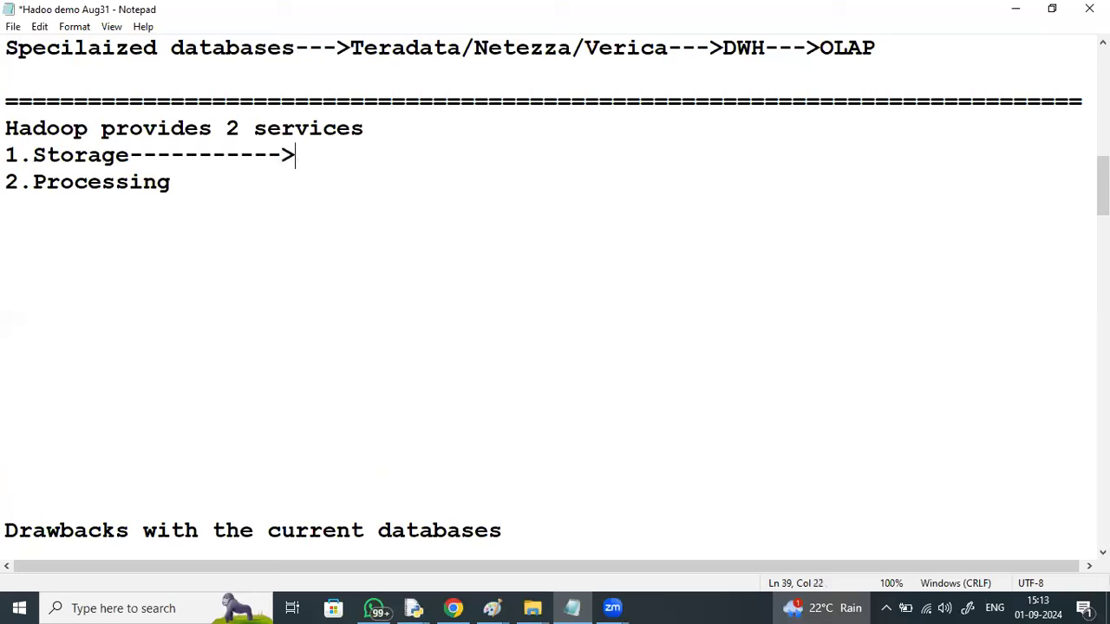
type("DFS")
key("Down")
type("--------")
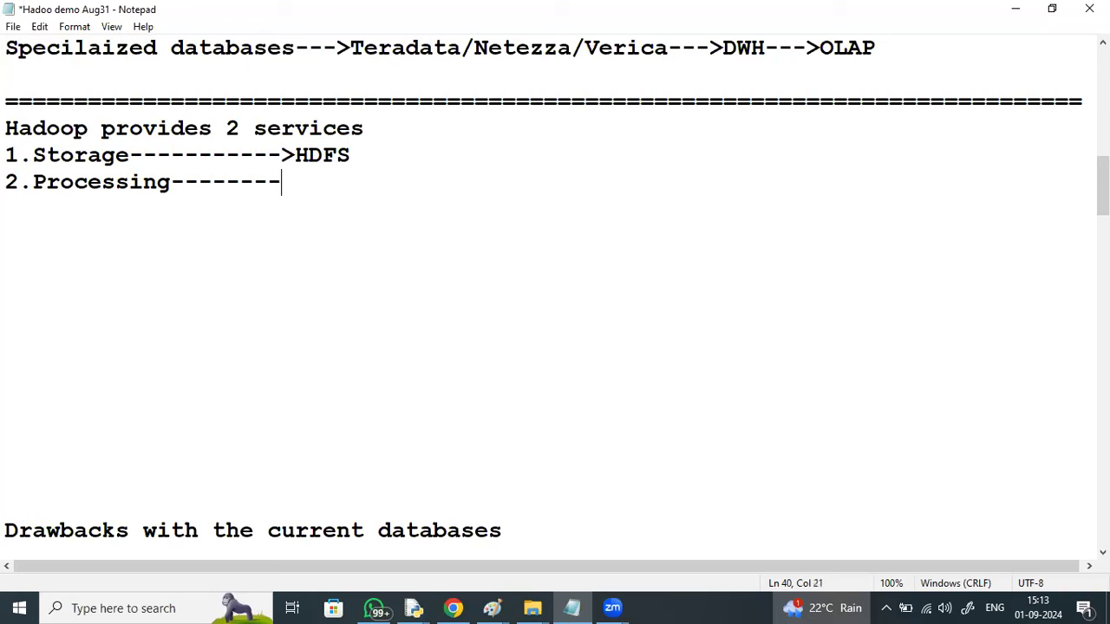
type(">Map")
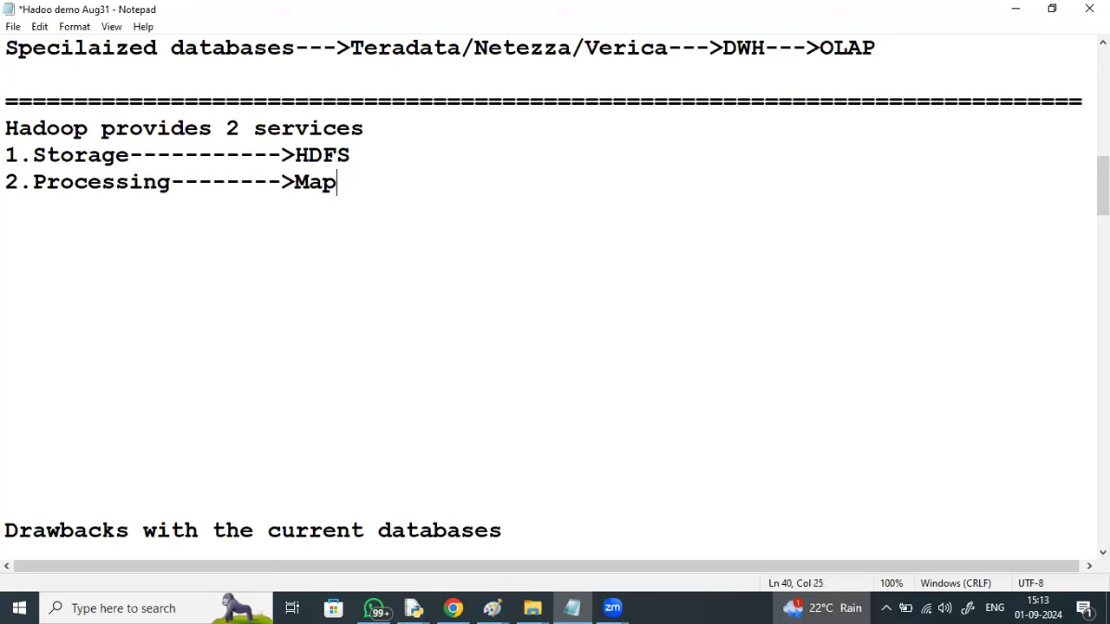
type("Reduce")
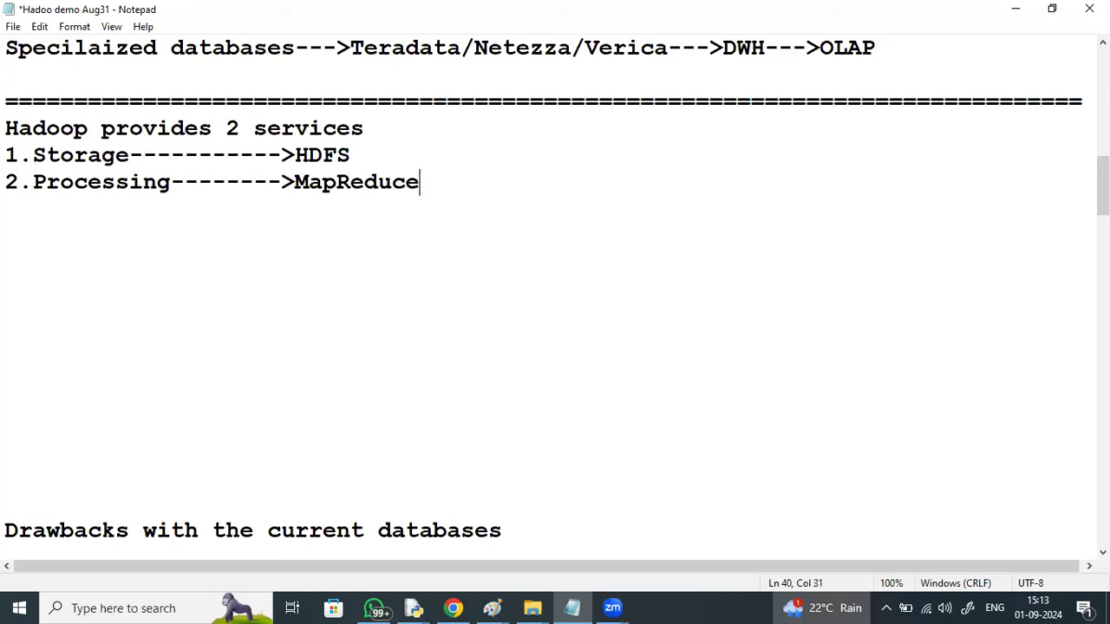
type("/Spark")
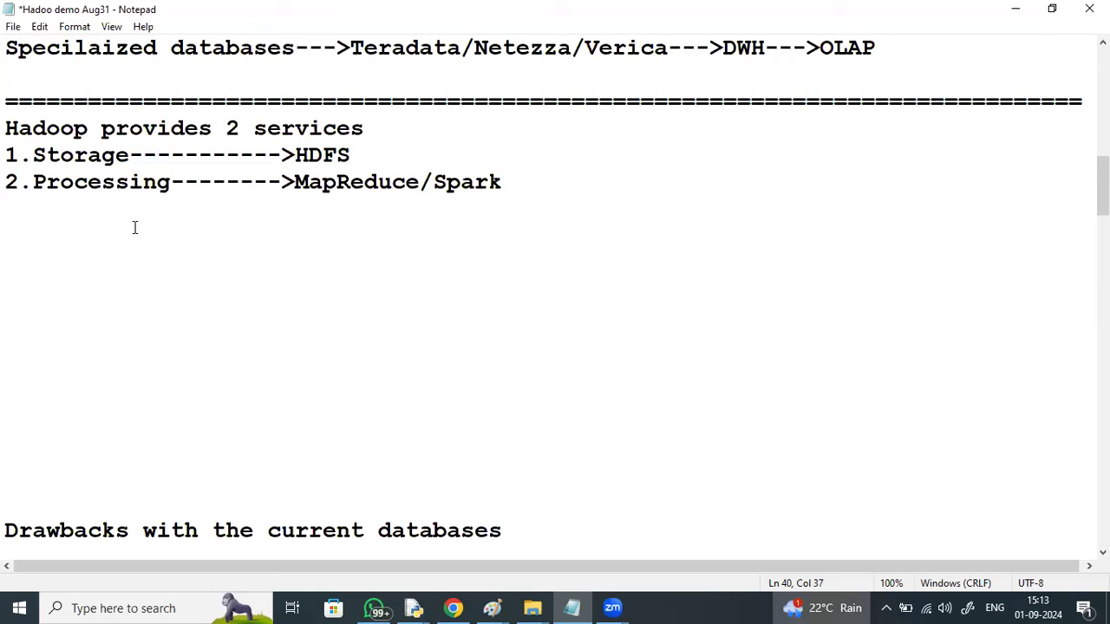
left_click(170, 359)
key("Return")
key("Return")
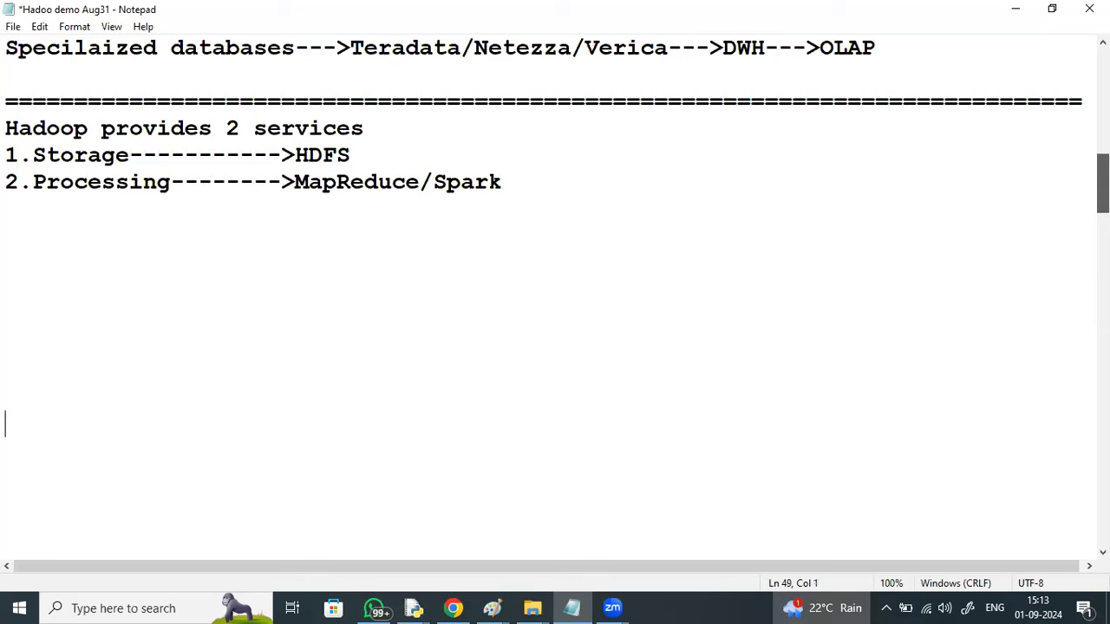
- Below the MapReduce/Spark line, add the sentence 'Hadoop is for Batch Applications'
left_click_drag(1102, 182, 1102, 186)
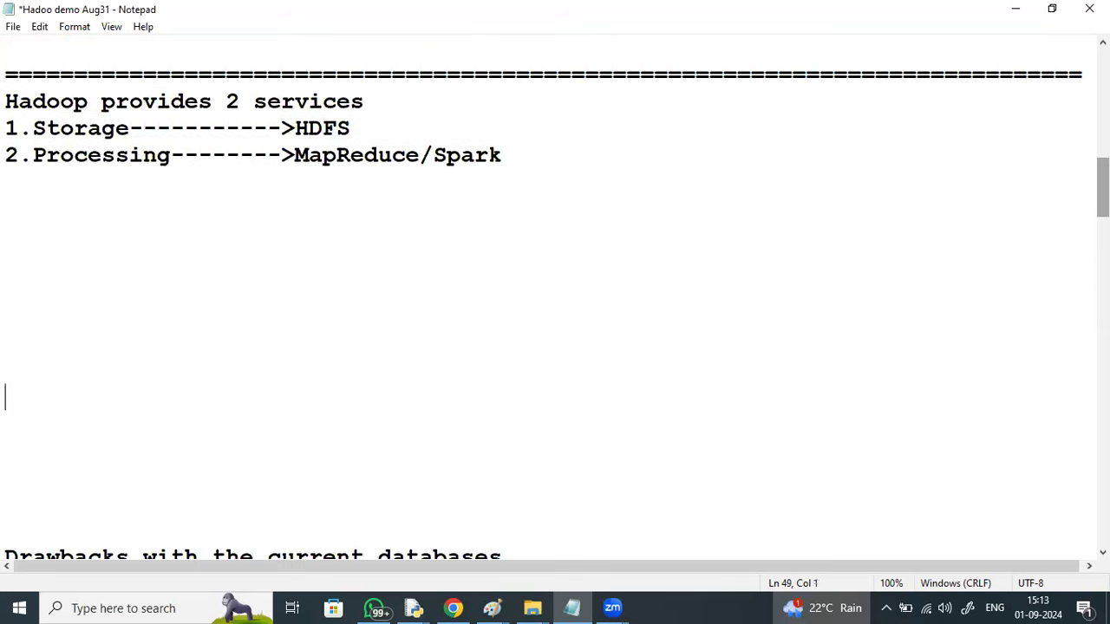
left_click(540, 158)
key("Return")
key("Return")
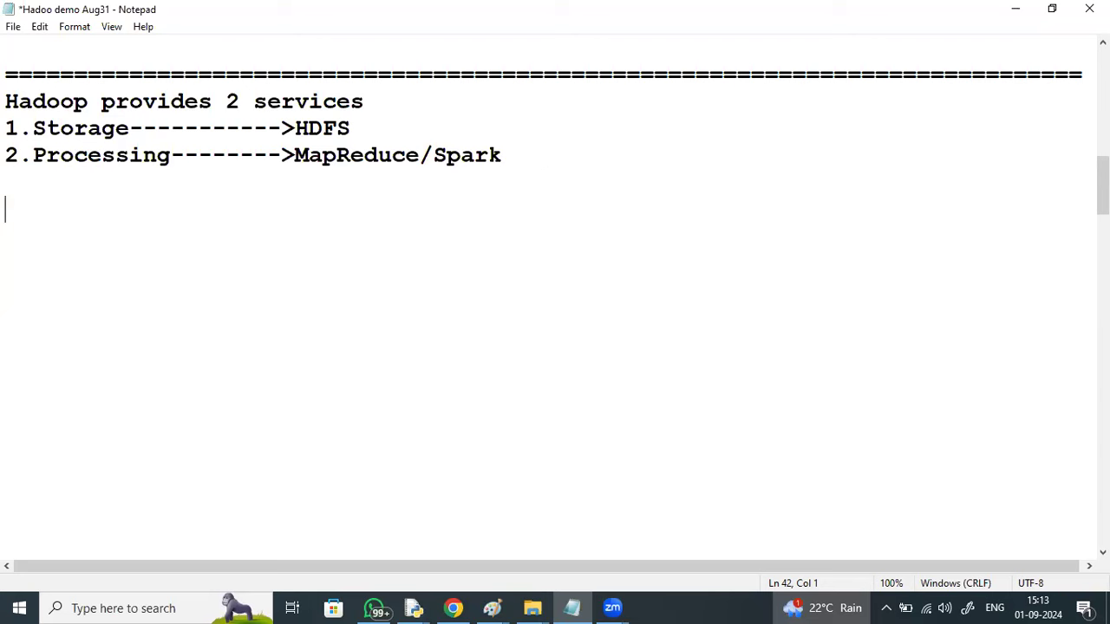
type("Hadoop is for Batch ")
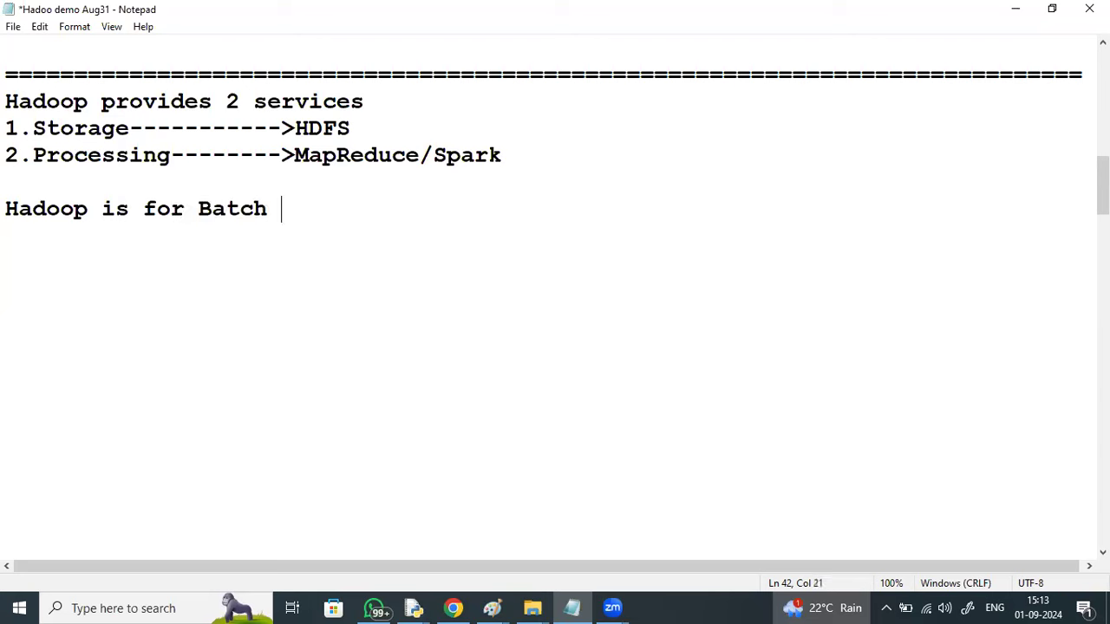
type("Application")
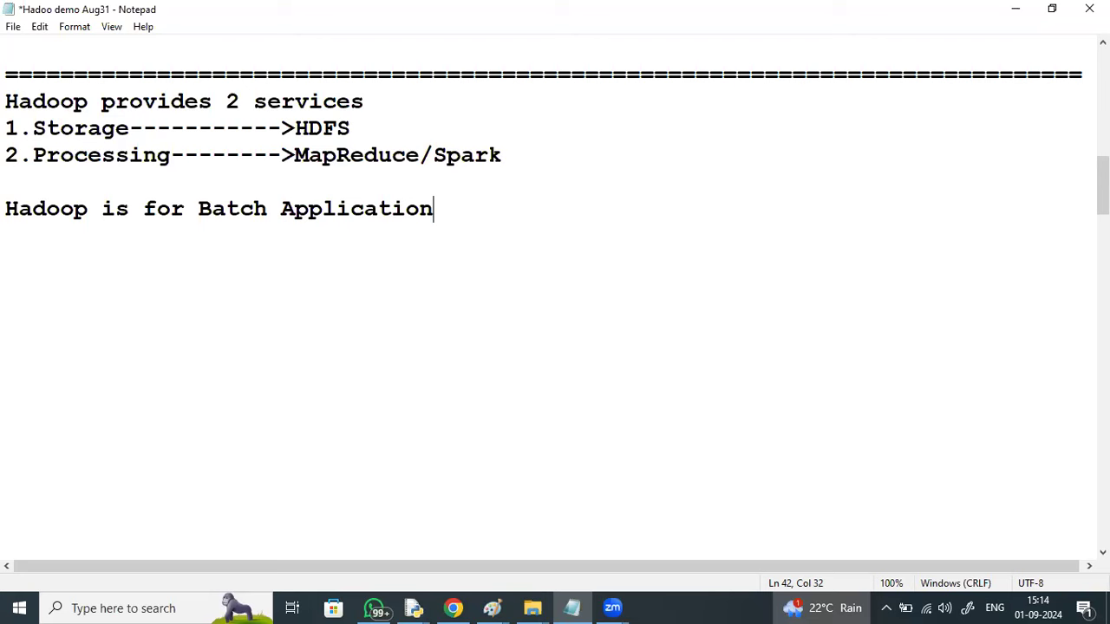
type("s")
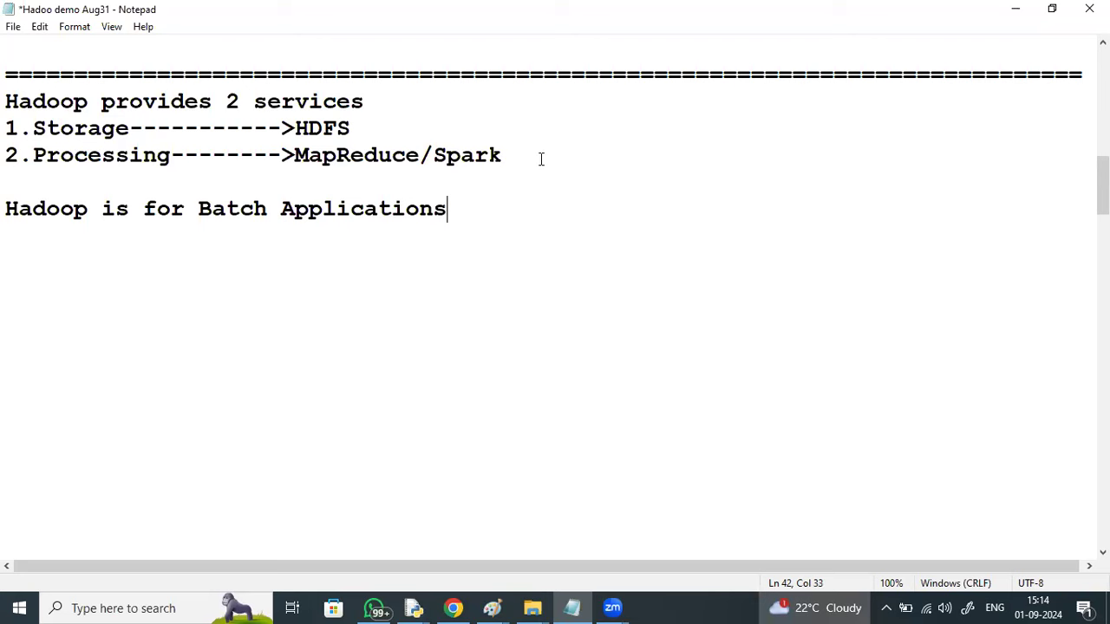
key("Return")
key("Return")
- Add the line 'Hadoop is not for Online Applications'
key("BackSpace")
type("Had")
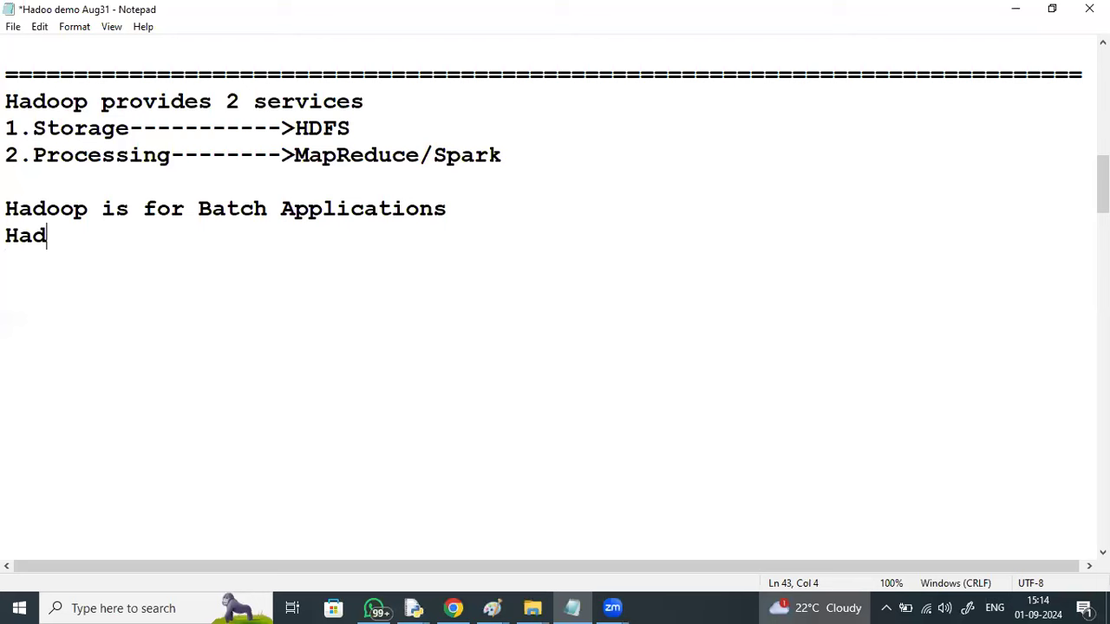
type("oop is ")
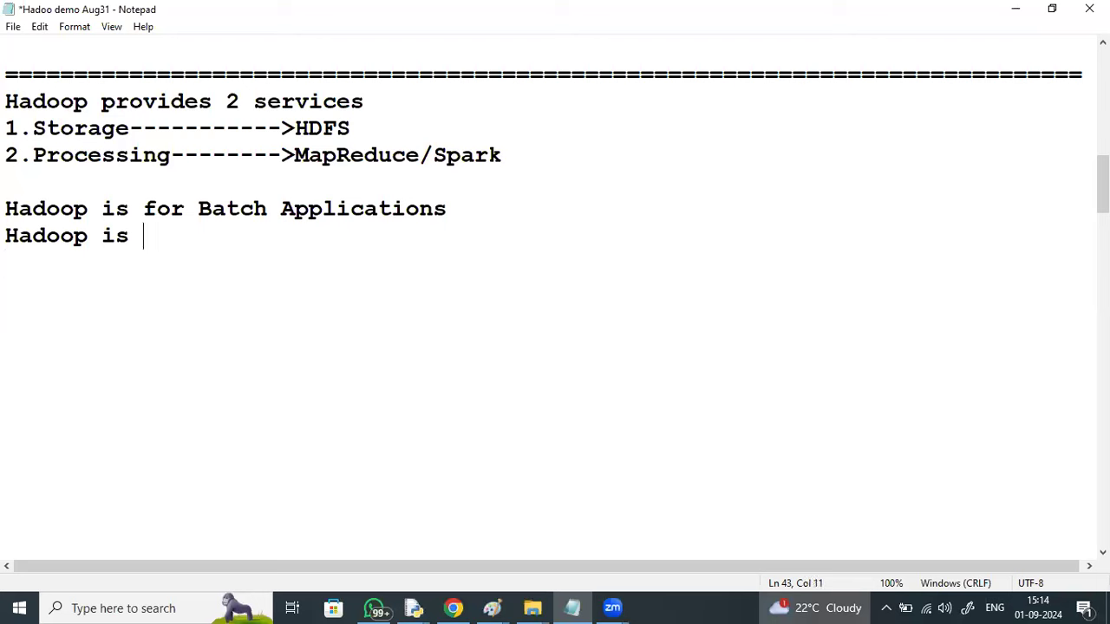
type("not for Onl")
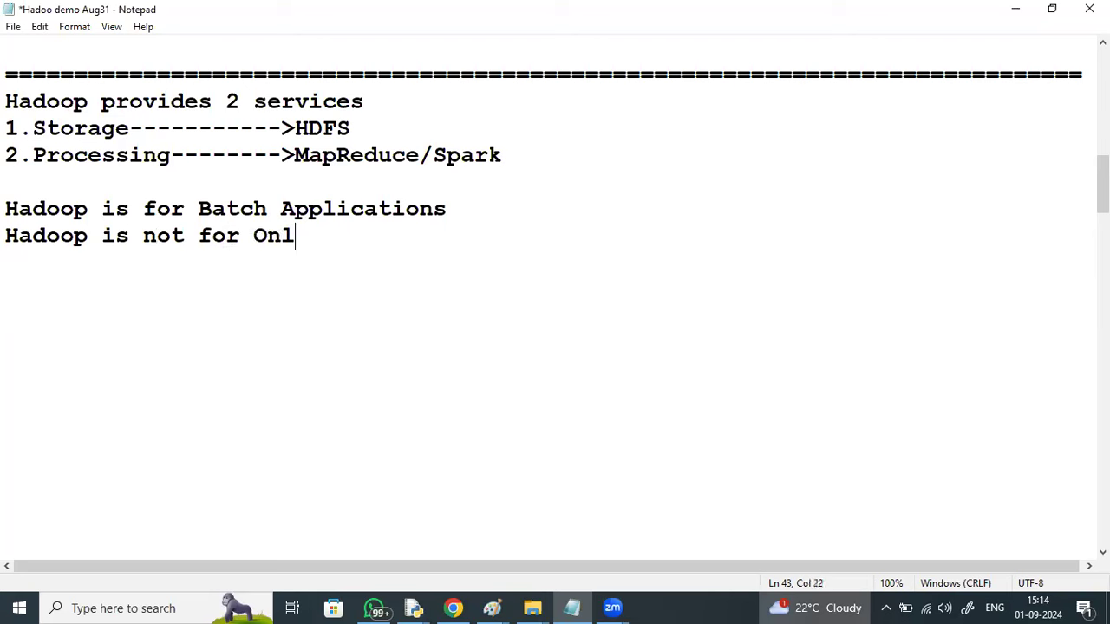
type("ine Appli")
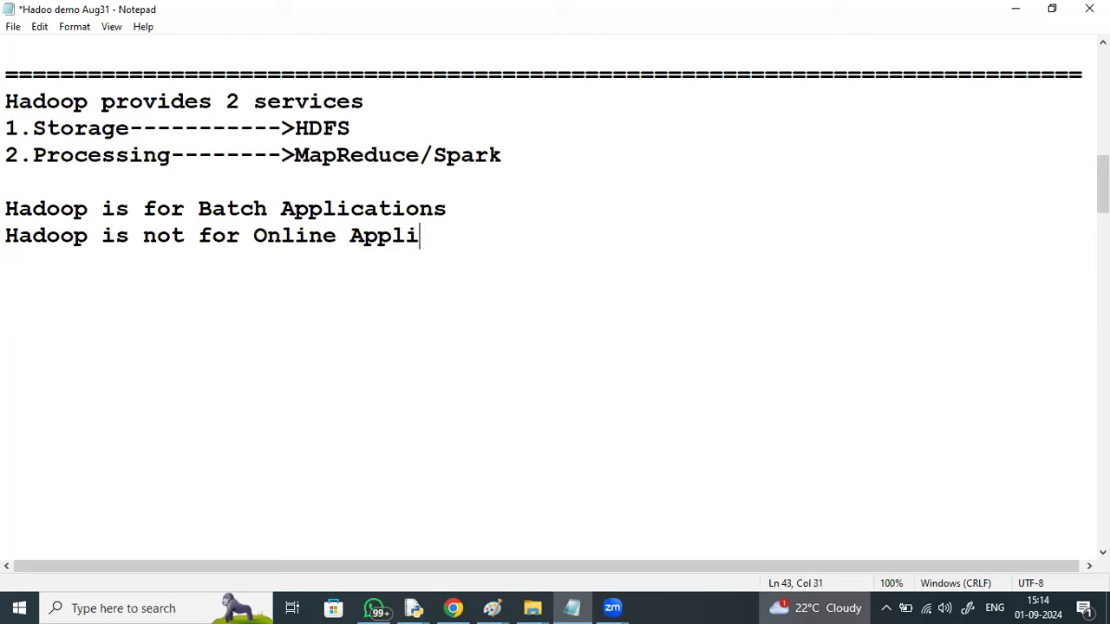
type("cations")
key("Return")
- Add 'There are 2 types of Applications' listing '1.Online Applicatons' and '2.Batch Applications'
type("Thers")
key("BackSpace")
type("e are ")
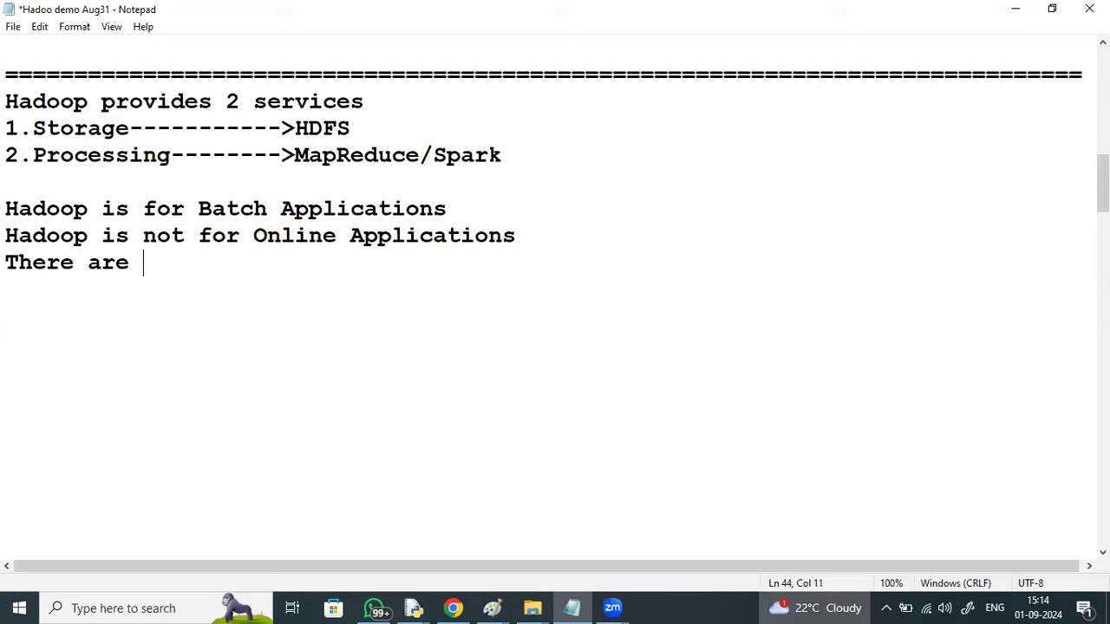
type("2 types of ")
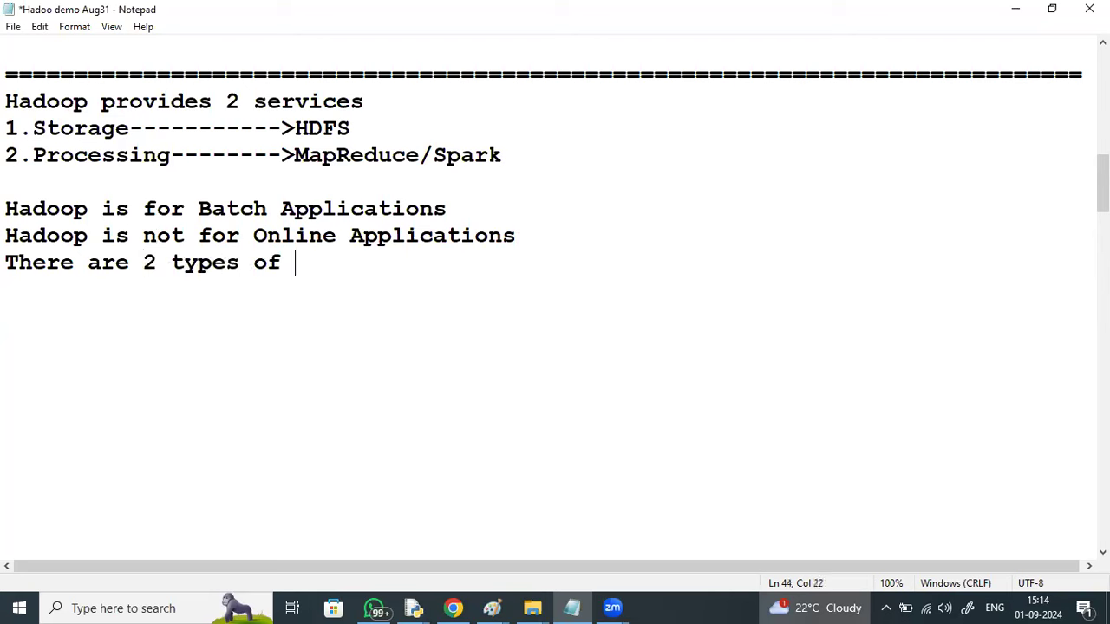
type("Applicat")
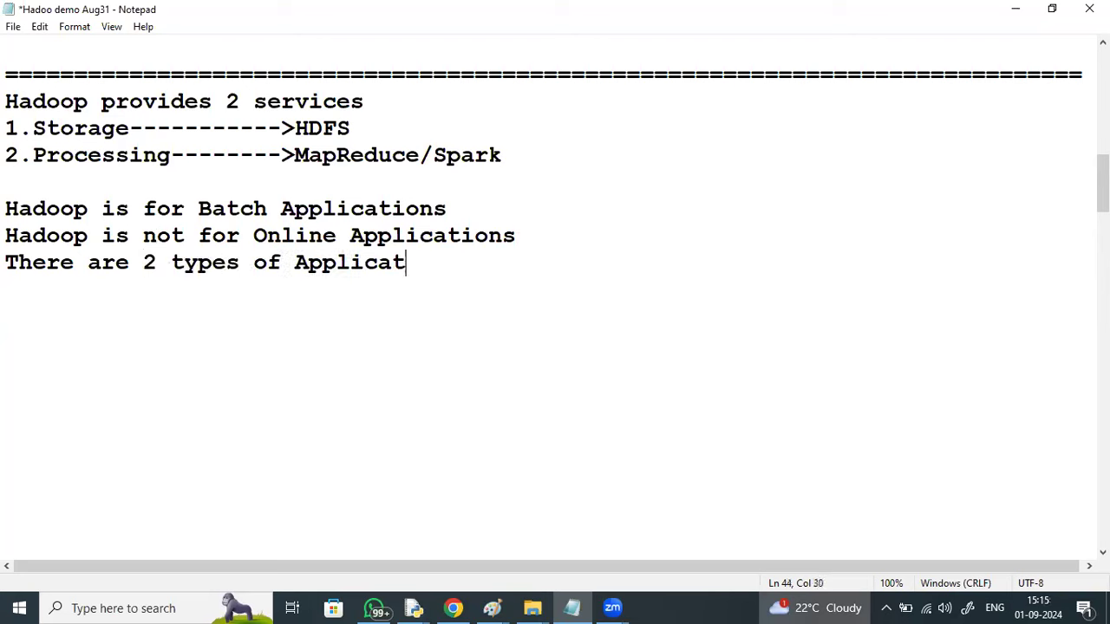
type("ions")
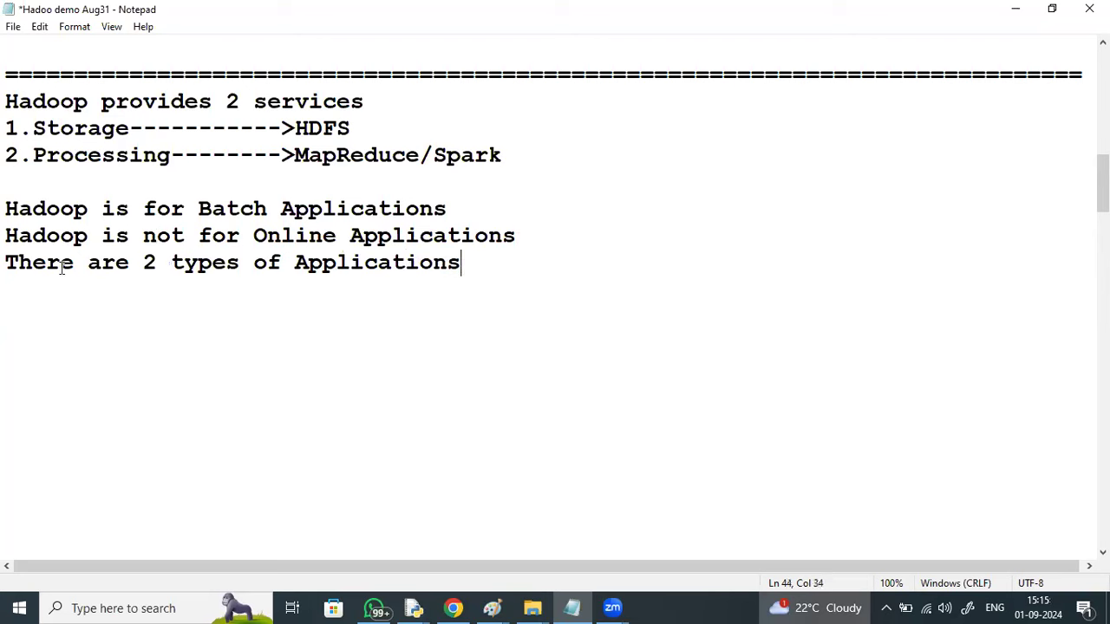
key("Return")
type("1.Onlin")
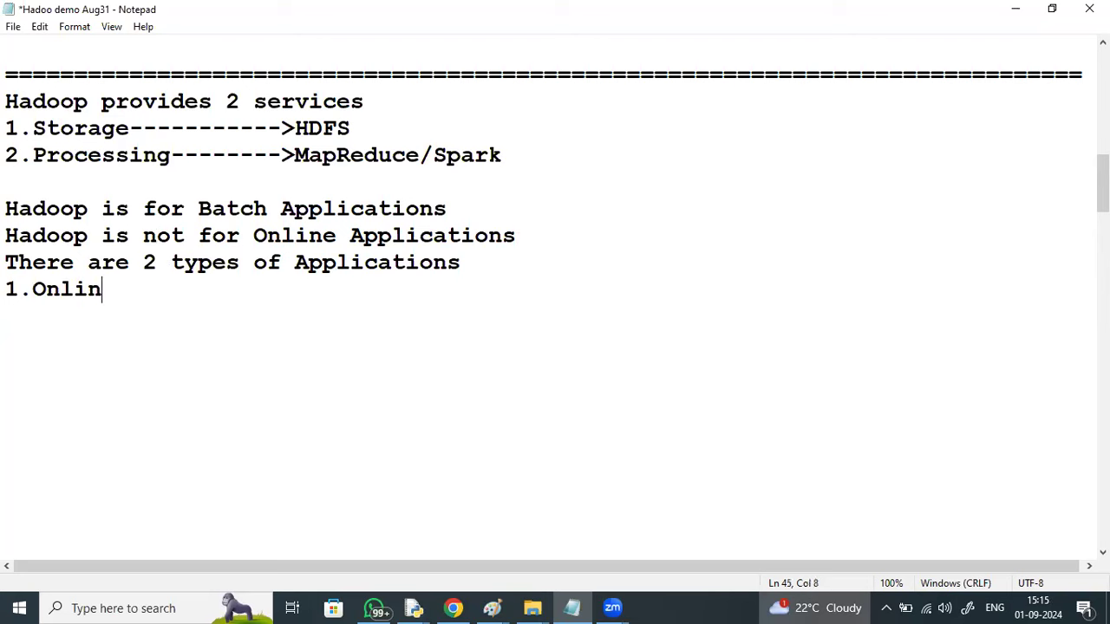
type("e Applica")
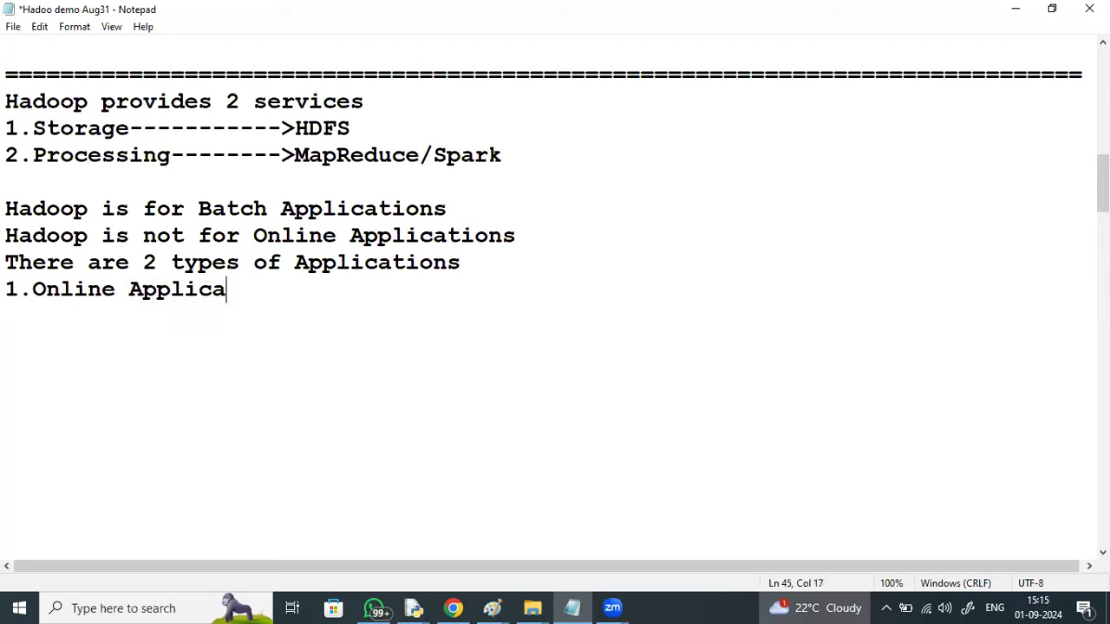
type("tons")
key("Return")
key("Return")
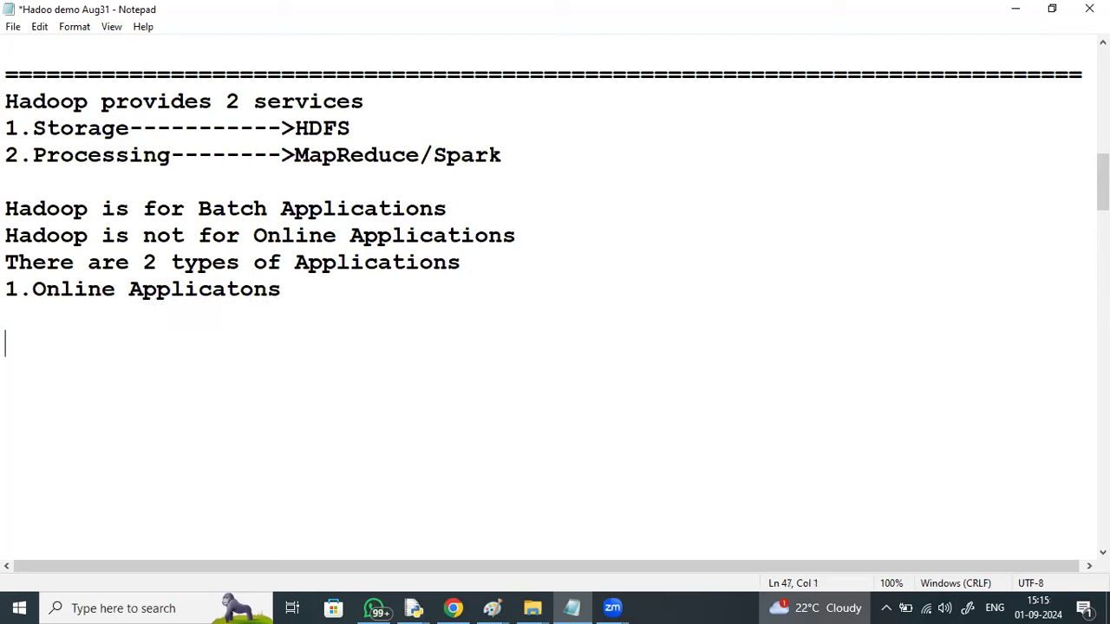
type("2.Bat")
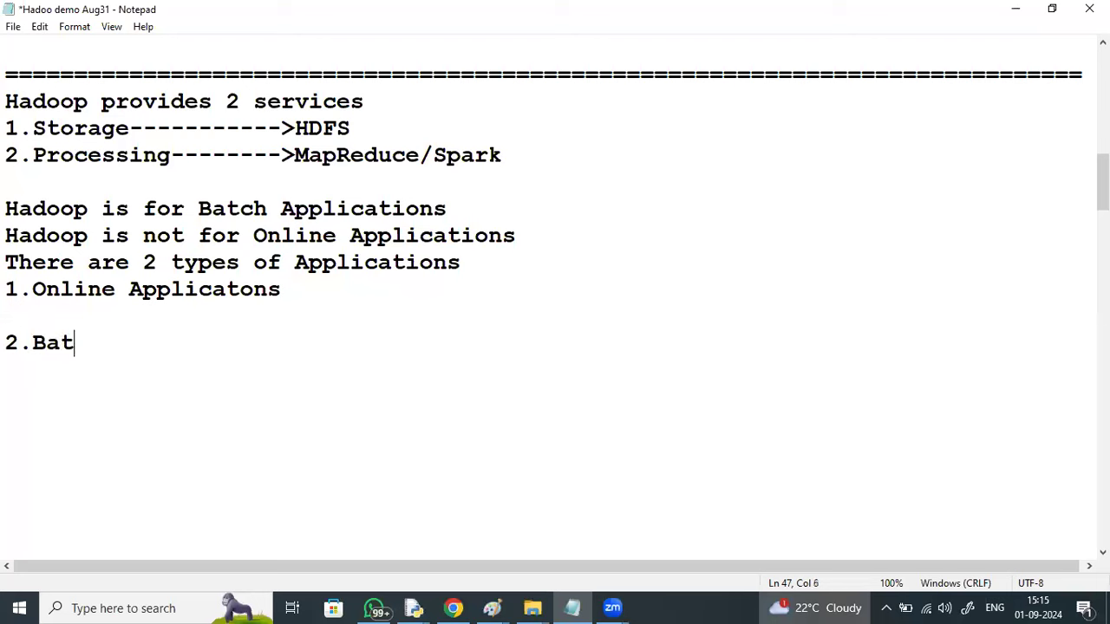
type("ch Appl")
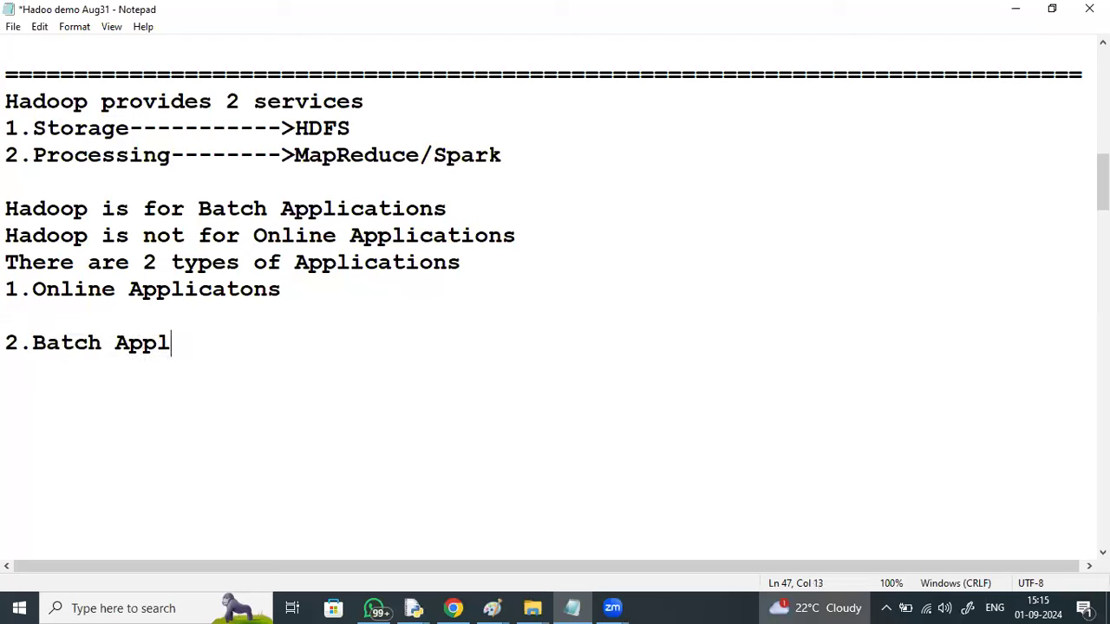
type("ications")
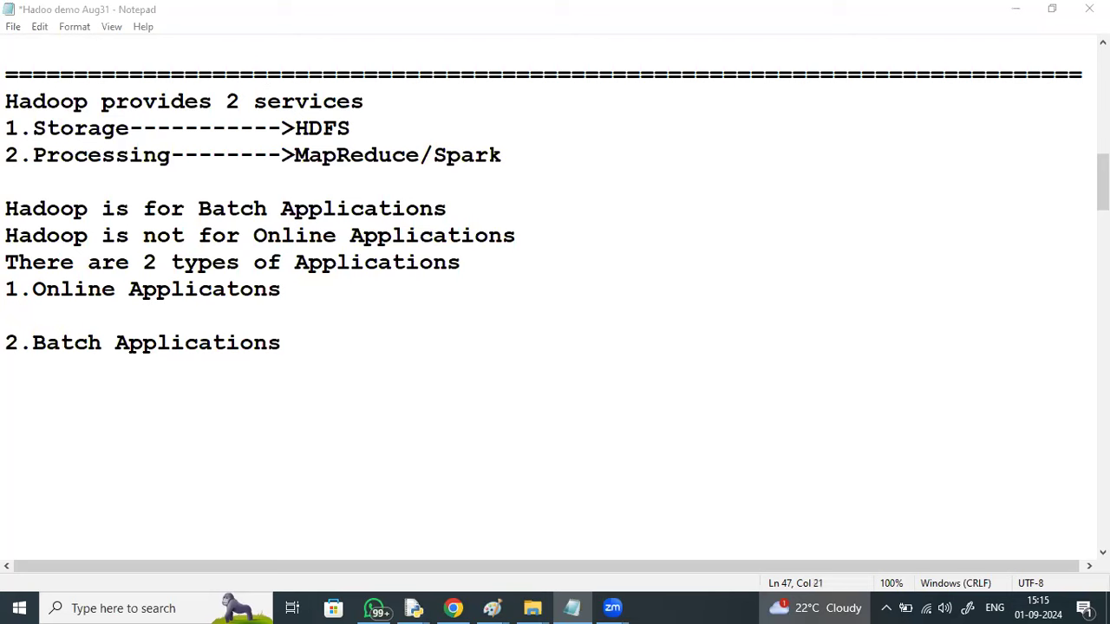
- Append ':User interactive Applications' to the '1.Online Applicatons' line
left_click(324, 292)
type(":U")
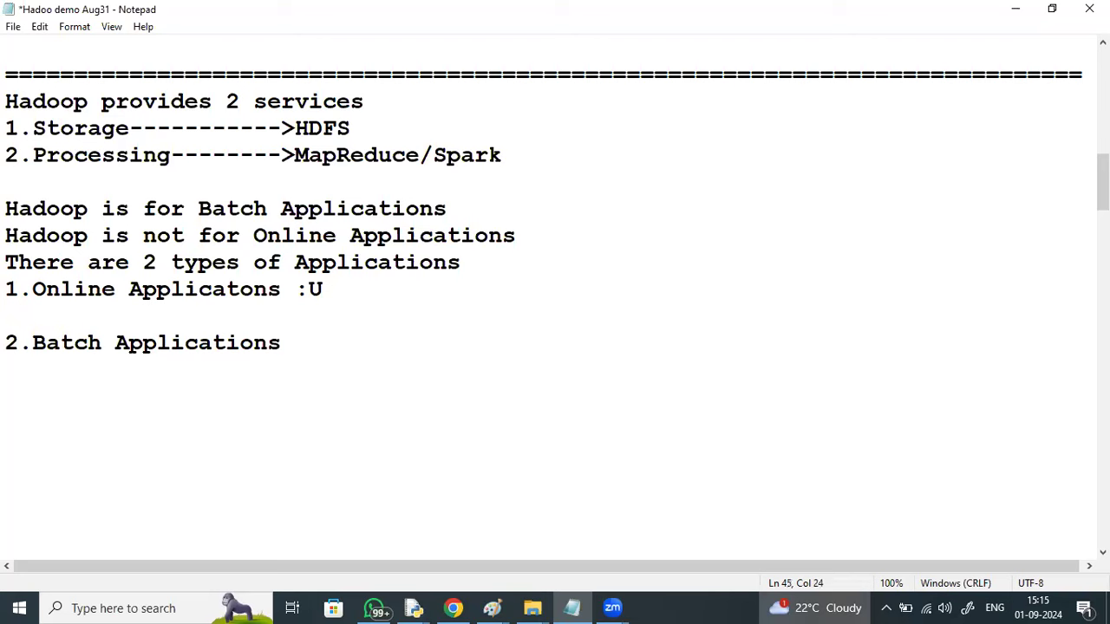
type("ser in")
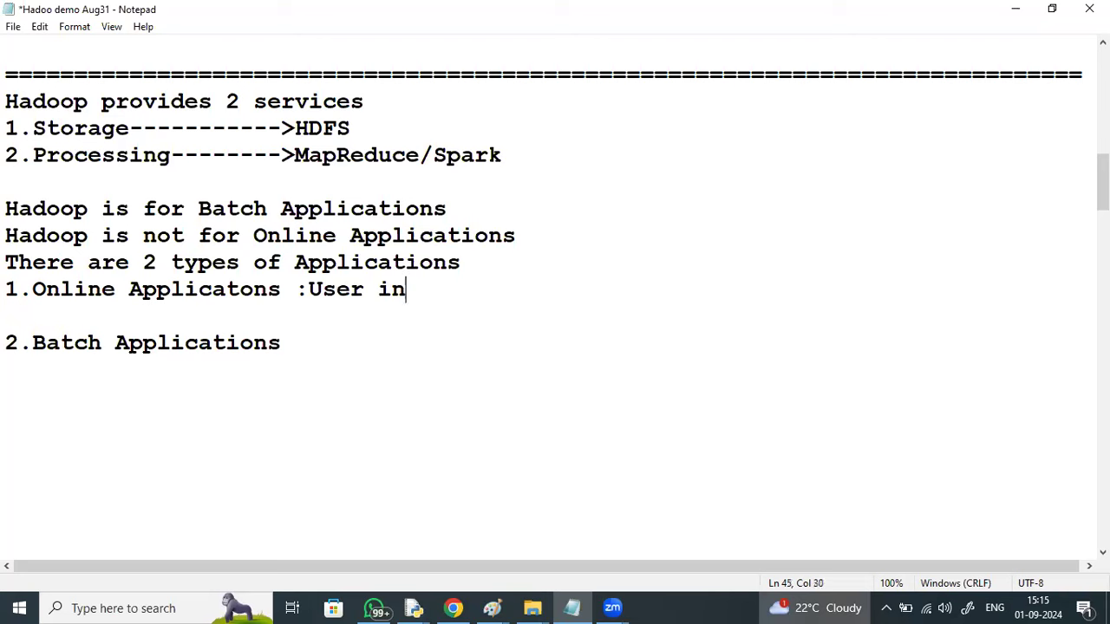
type("tera")
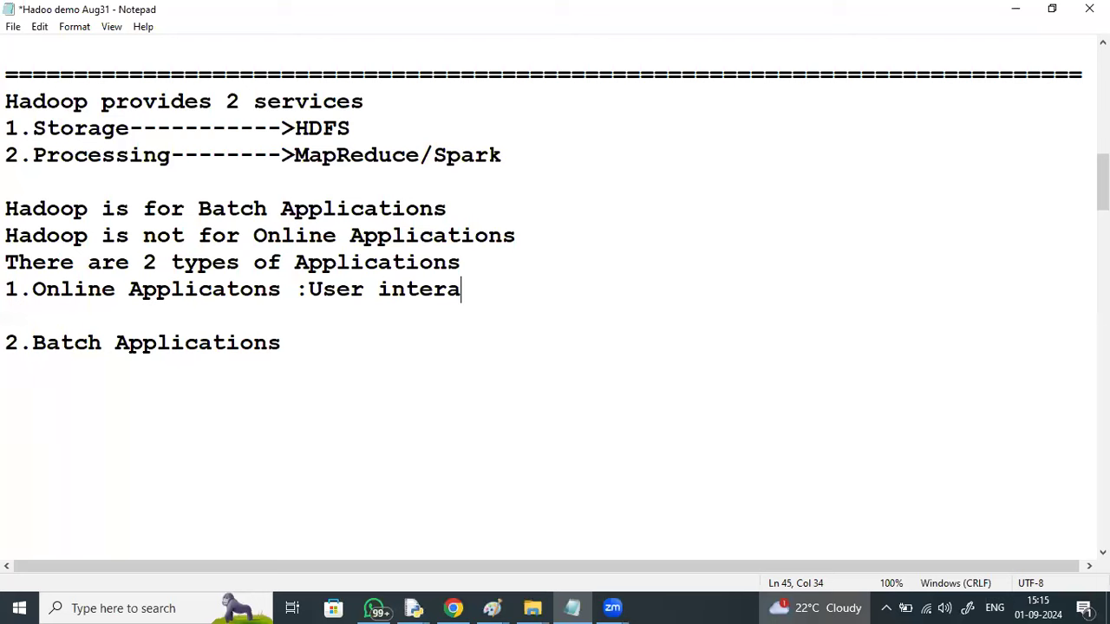
type("ctve")
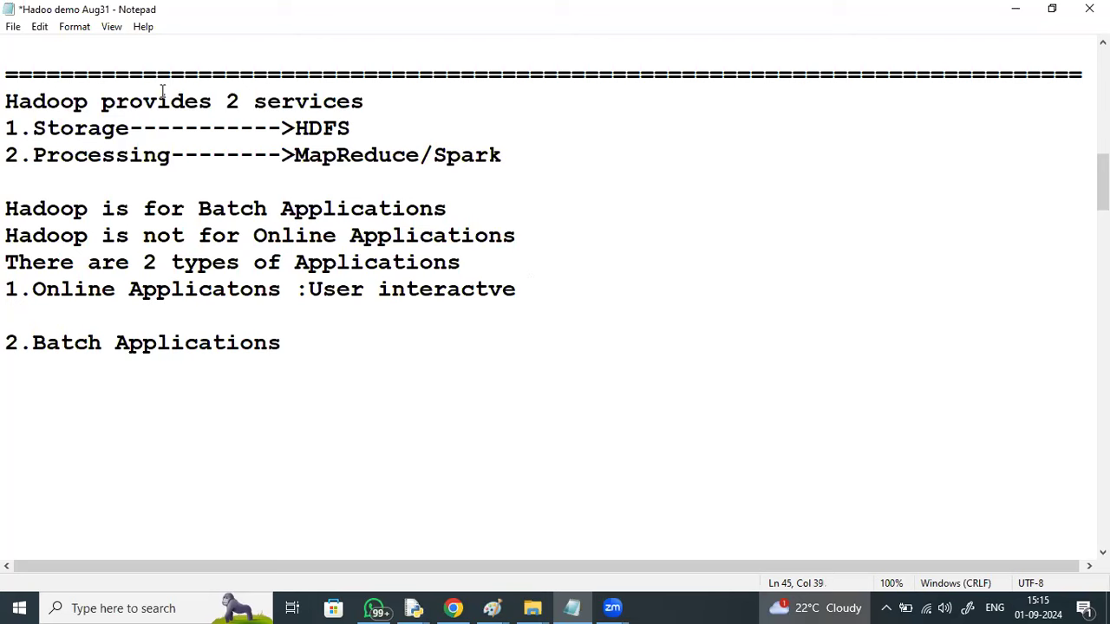
left_click(523, 288)
key("BackSpace")
key("BackSpace")
key("BackSpace")
key("BackSpace")
type("tiv")
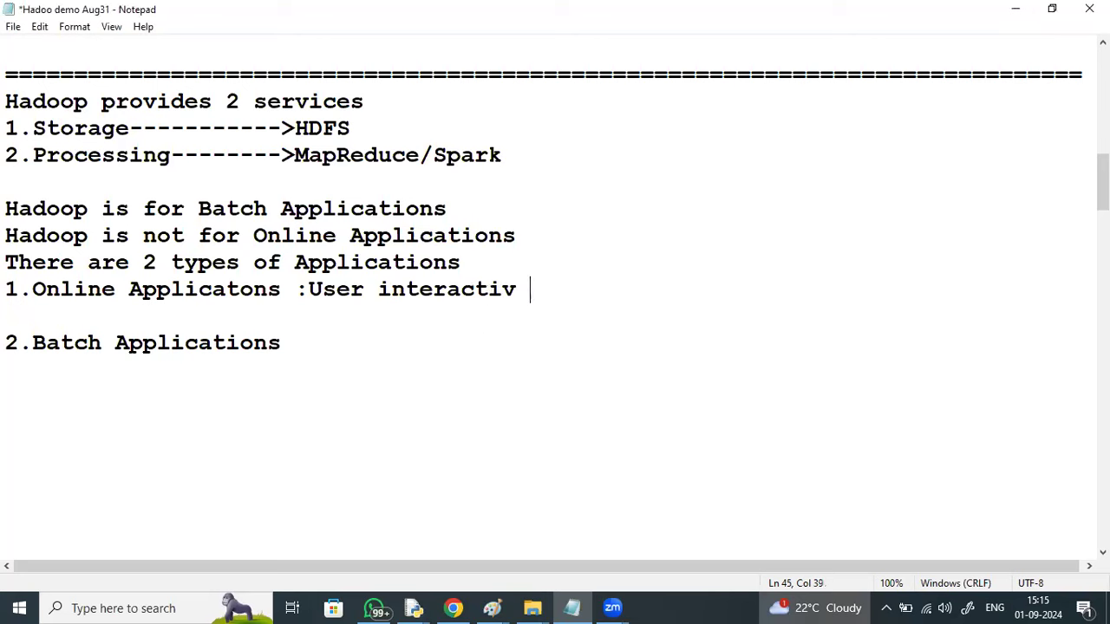
key("BackSpace")
type("e Applications")
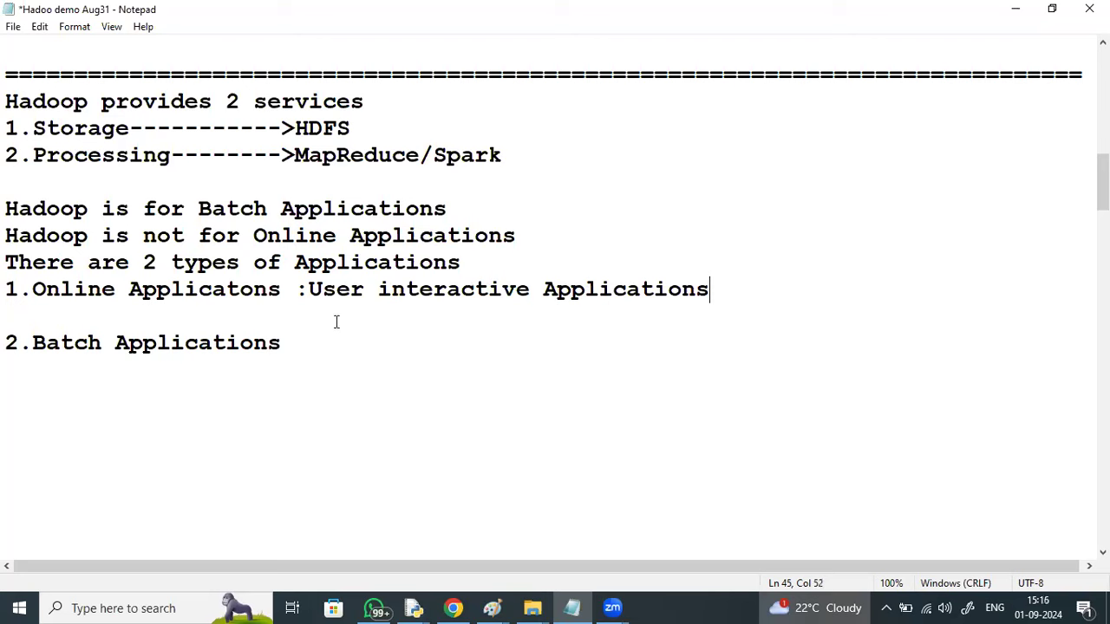
- Add '-here user gives the input' and the example 'ex:1.making a online payment' below it
left_click(19, 316)
type("-here user give s")
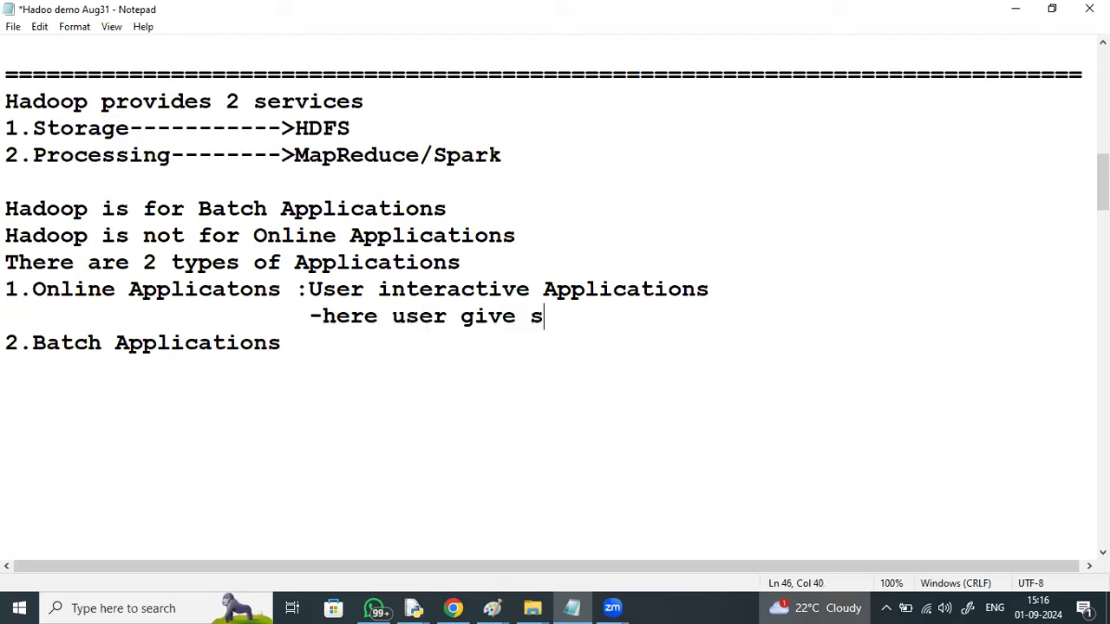
key("BackSpace")
key("BackSpace")
type("s the inp")
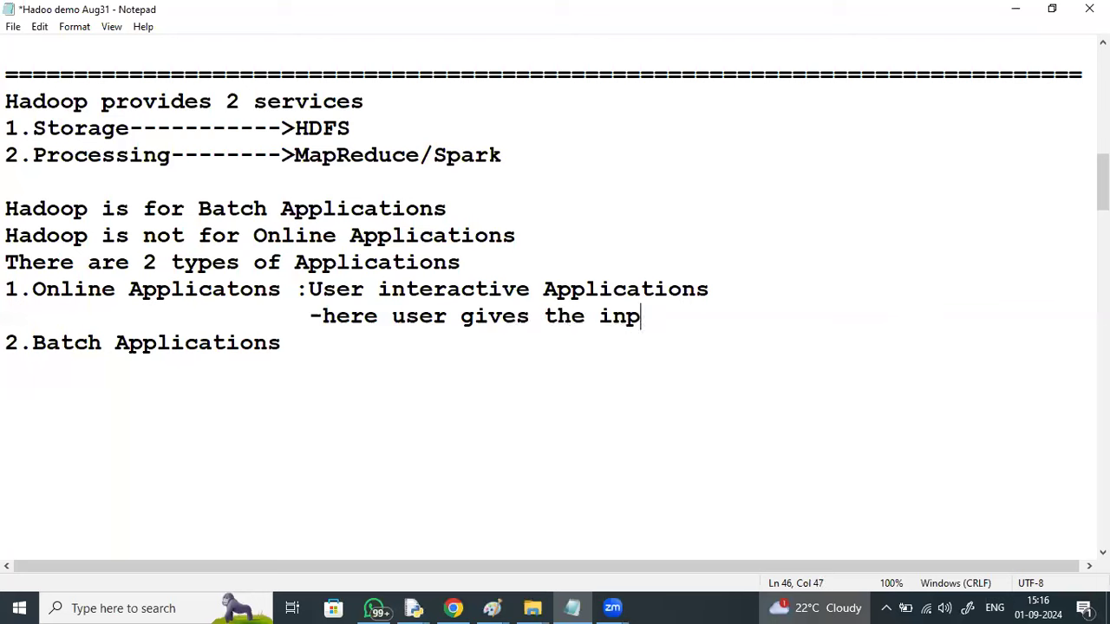
type("ut")
key("Return")
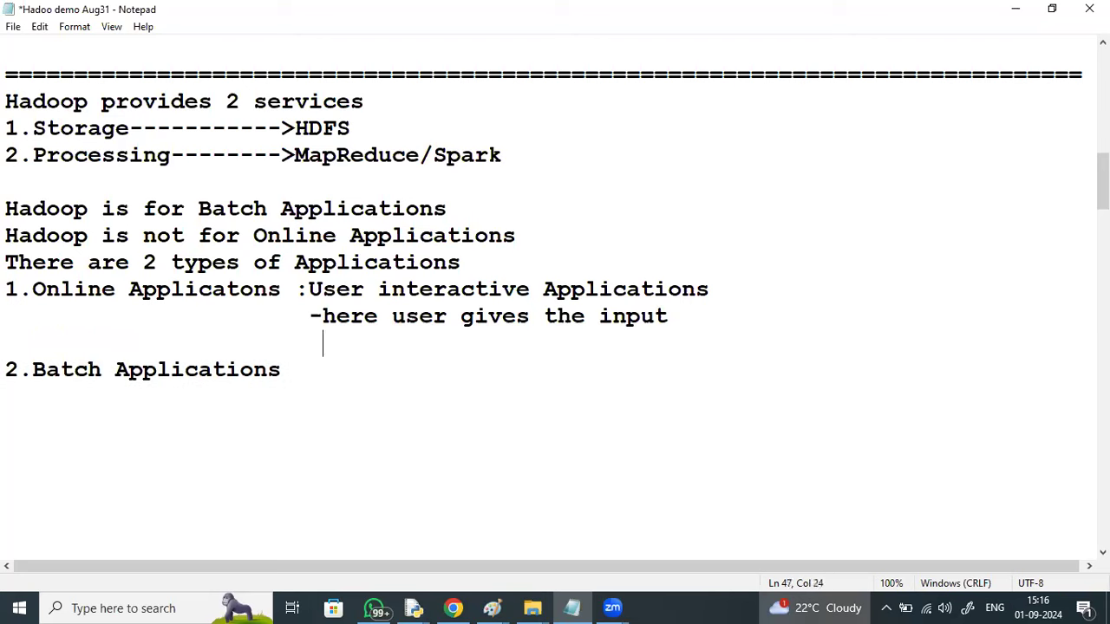
type("ex:1.maku")
key("BackSpace")
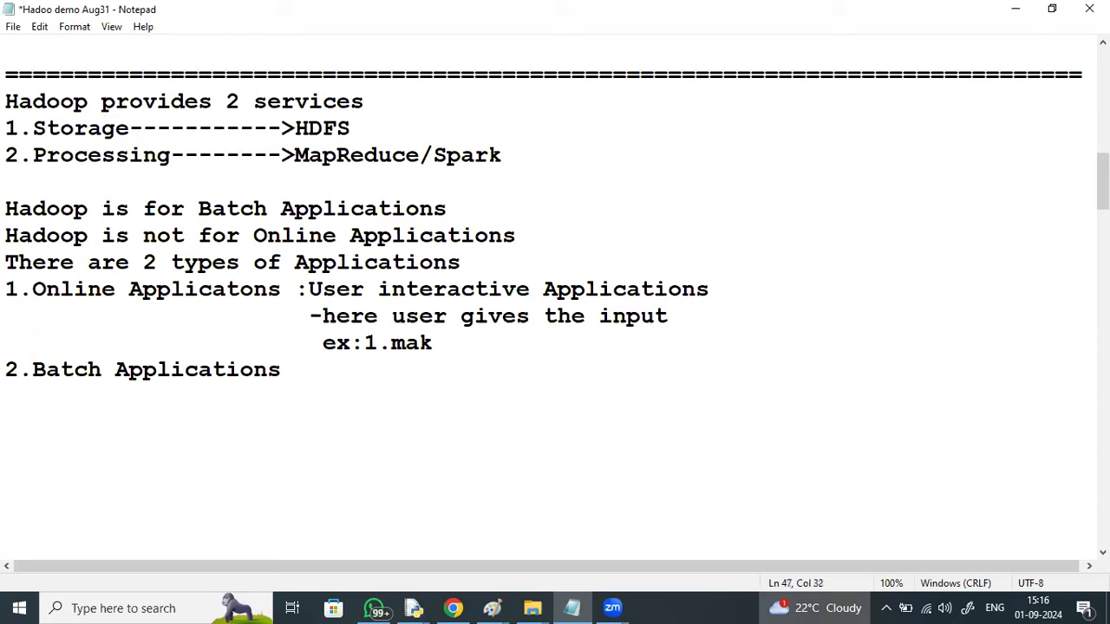
type("ing a onl")
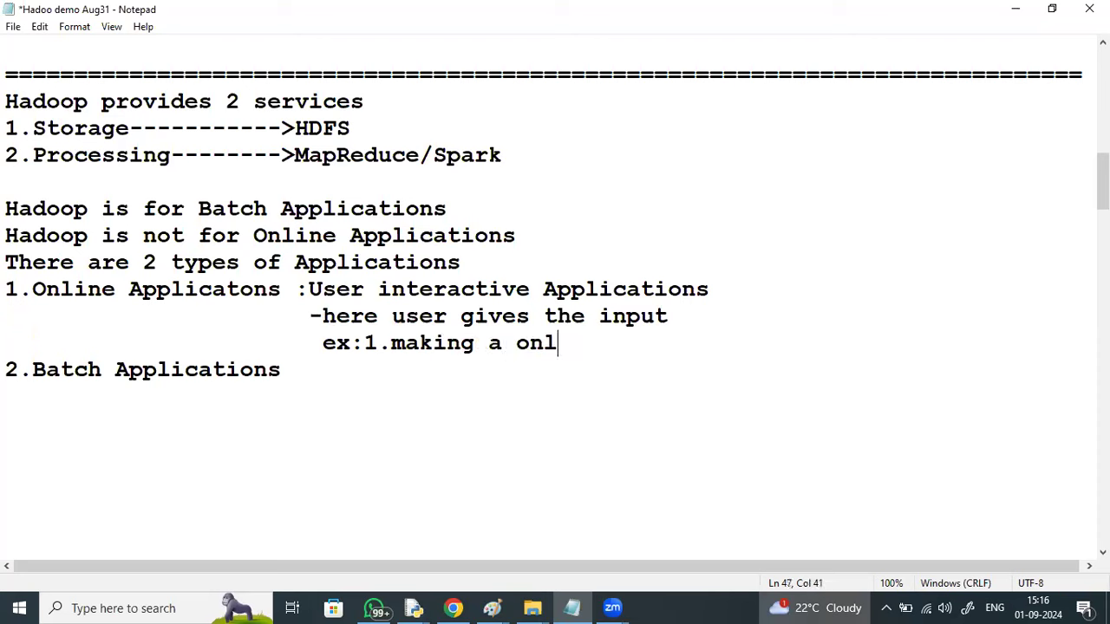
type("ine payment")
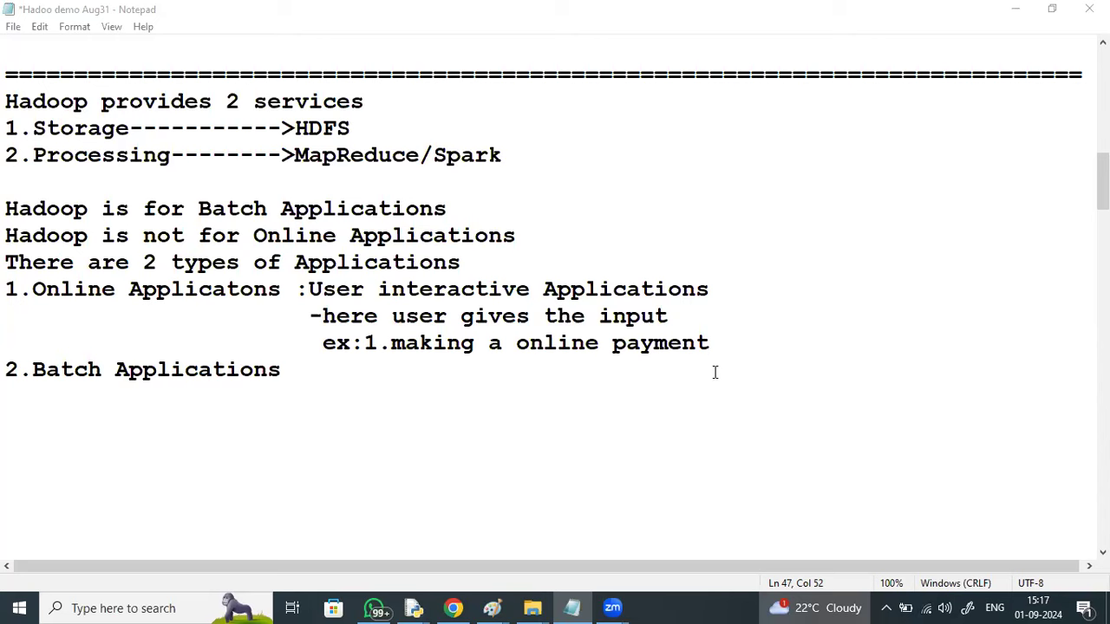
- Highlight the Online Applications description and the '2.Batch Applications' line
left_click_drag(328, 267, 738, 317)
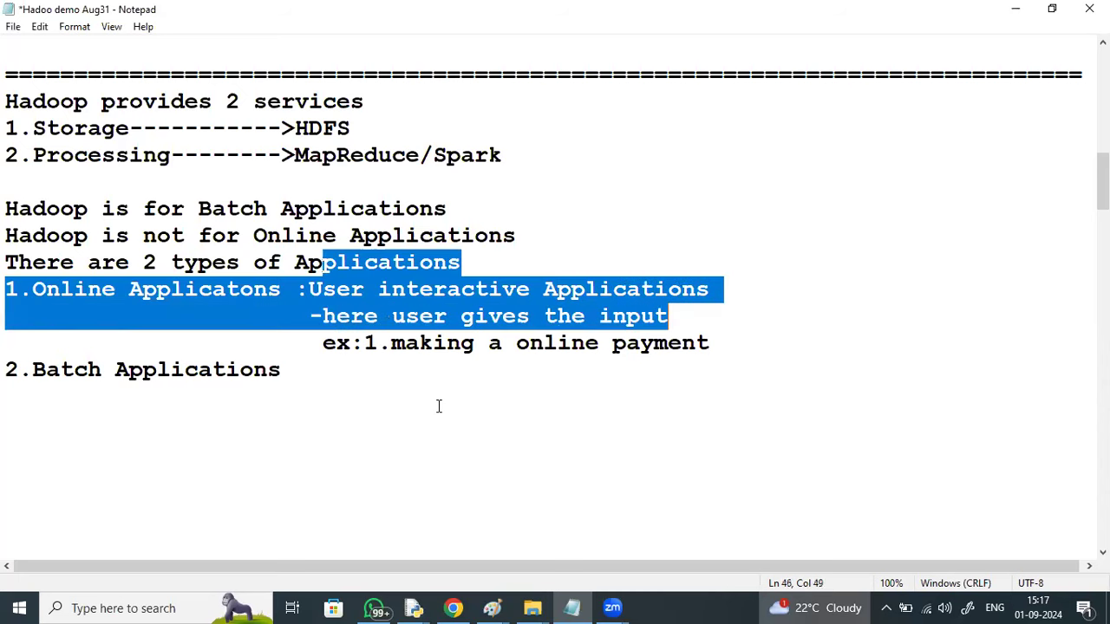
left_click_drag(399, 369, 748, 344)
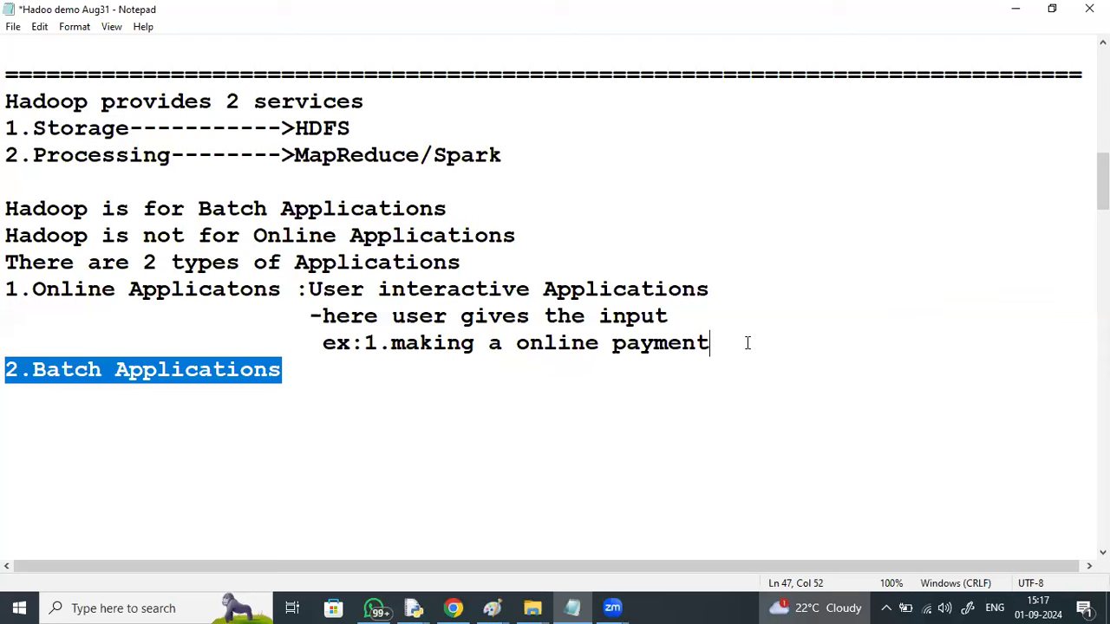
left_click(747, 343)
key("Down")
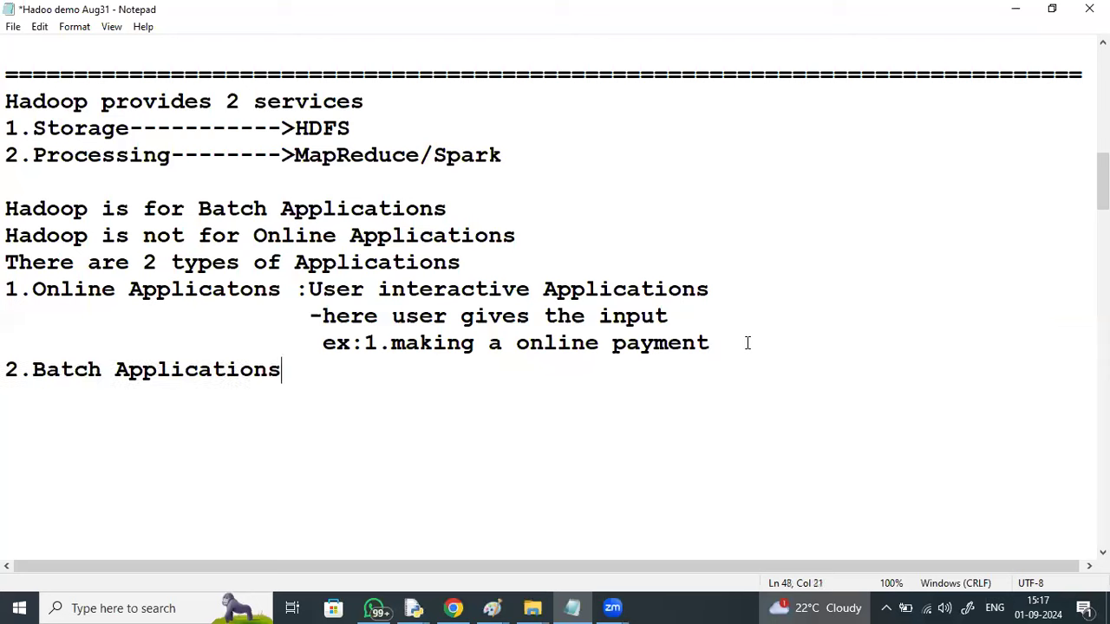
key("Up")
- Add a second online example, '2.Boking a movie Ticket', below the payment example
key("Return")
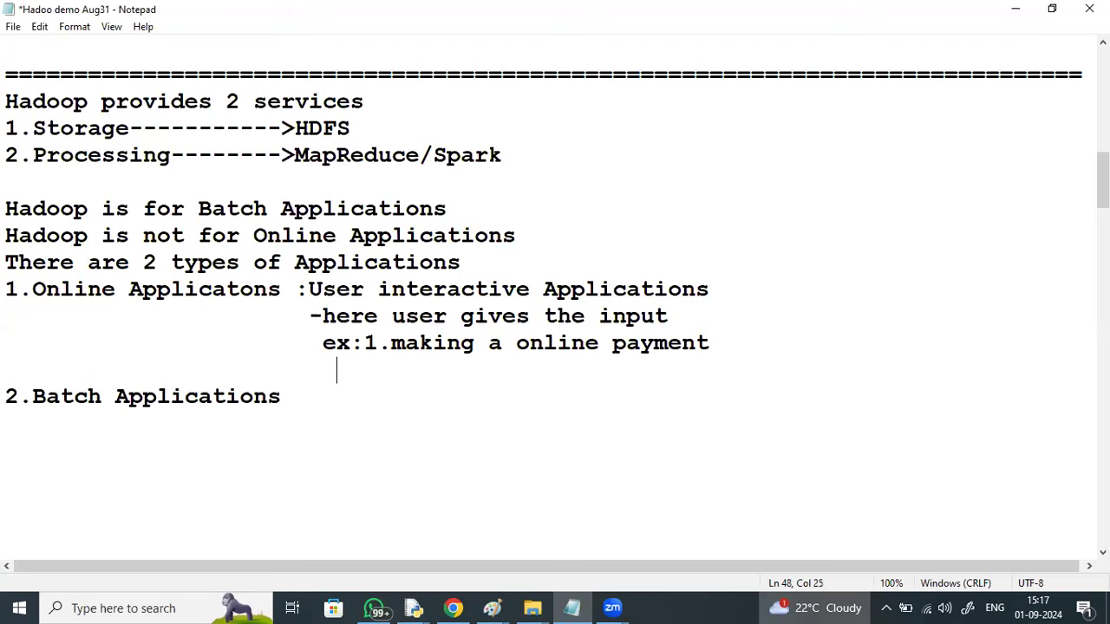
type("2.")
mouse_move(495, 607)
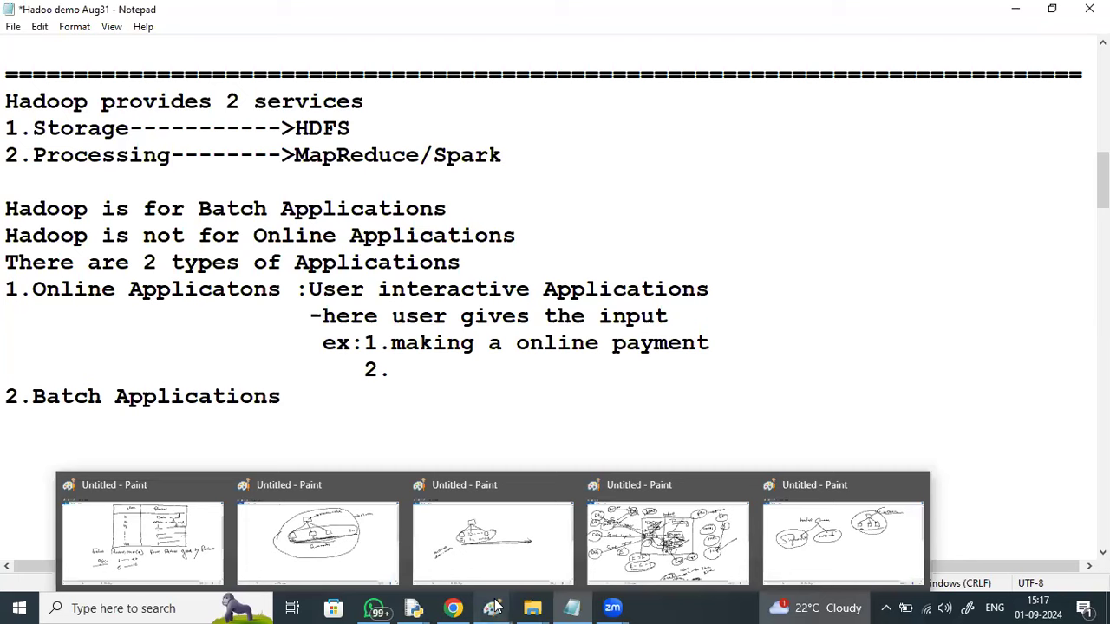
left_click(467, 432)
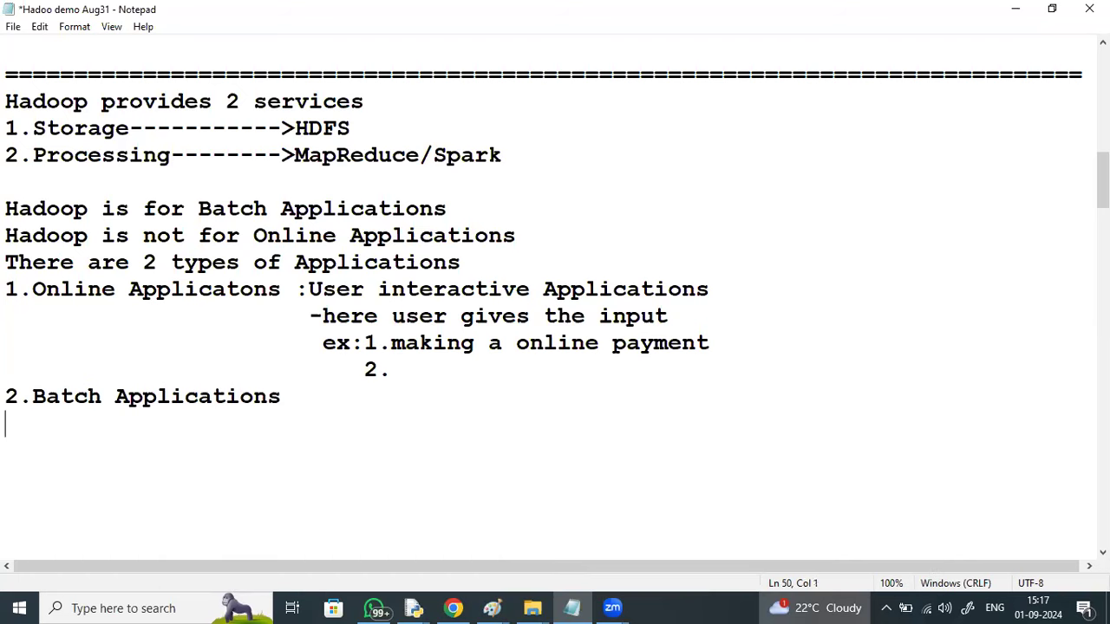
type("Bo")
key("BackSpace")
key("BackSpace")
left_click(423, 371)
type("Boking a ")
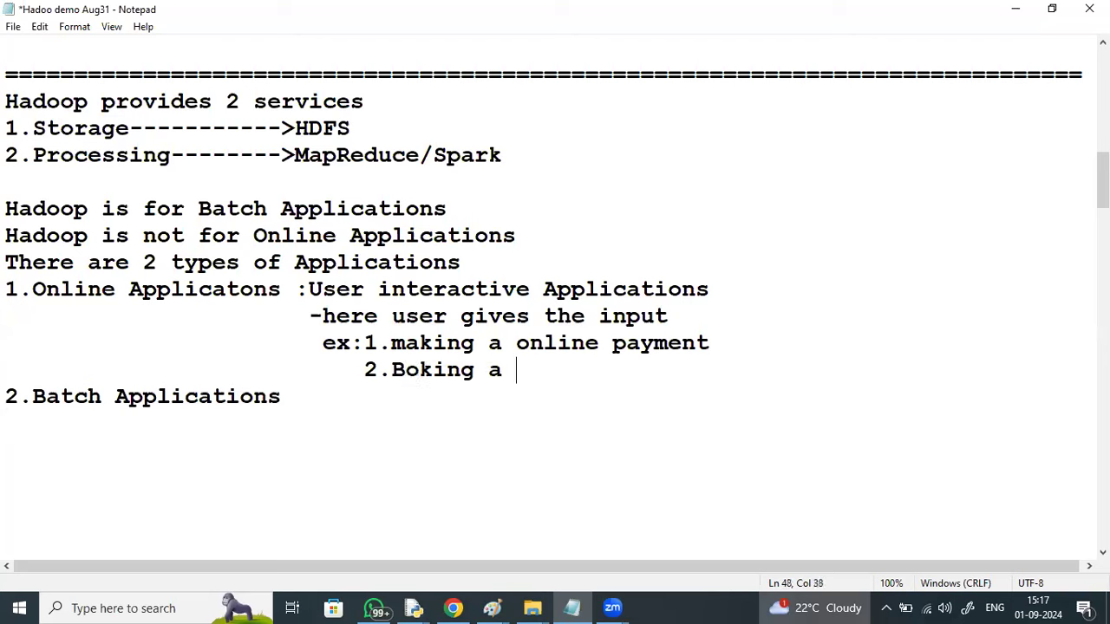
type("movie Ticket")
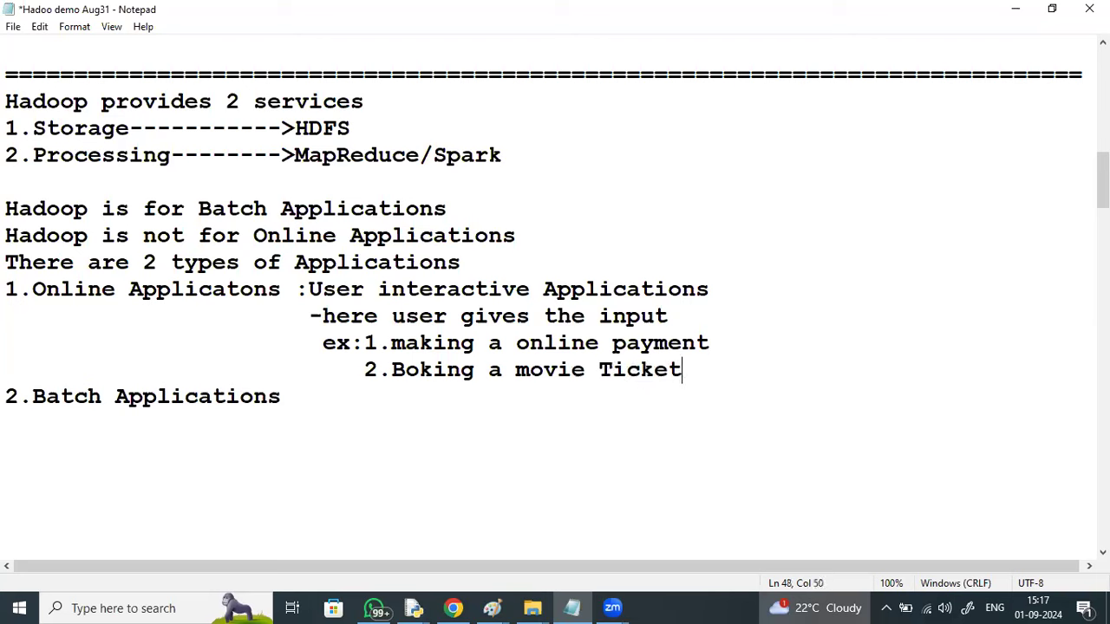
- Type a third example, '3.Railway Ticketing PNR Status', then erase it again
key("Return")
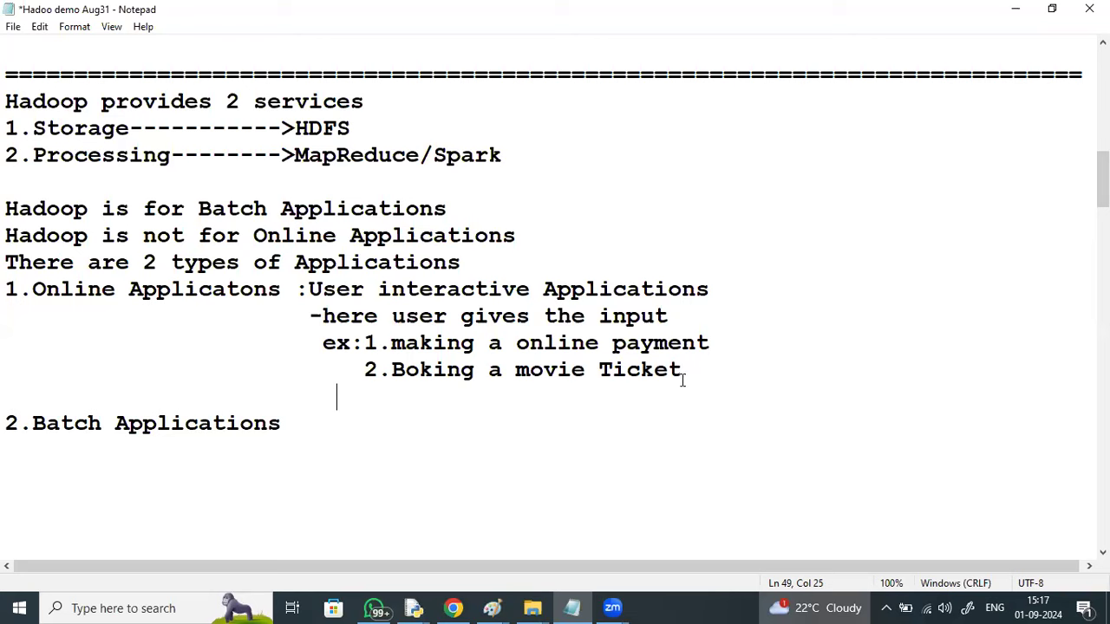
key("Return")
key("Up")
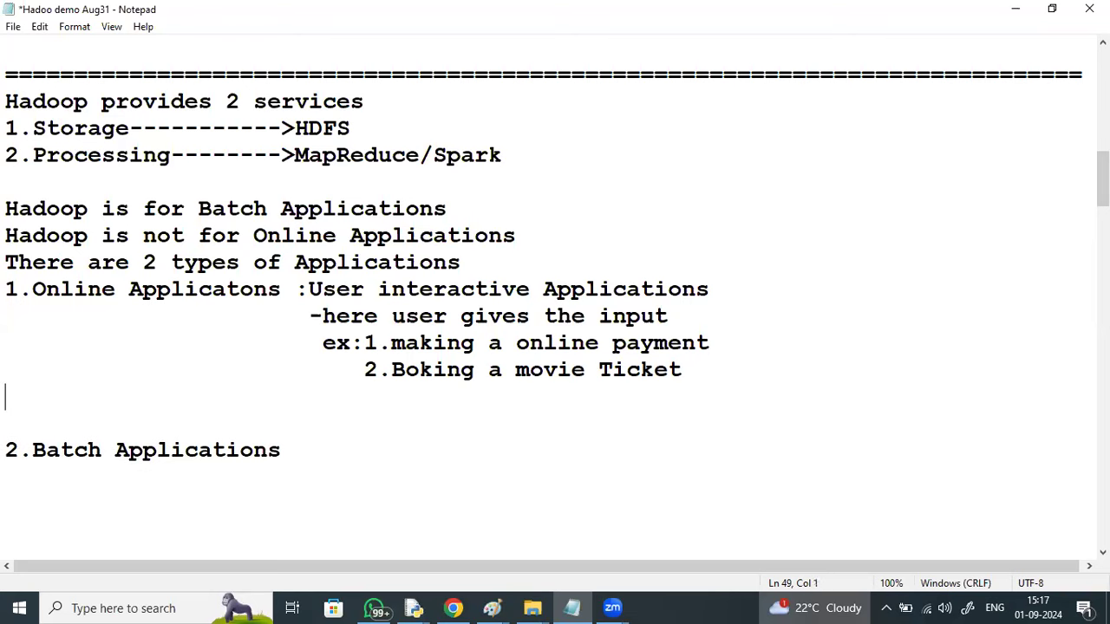
key("BackSpace")
key("BackSpace")
type("4.")
key("BackSpace")
key("BackSpace")
type("3.Rail")
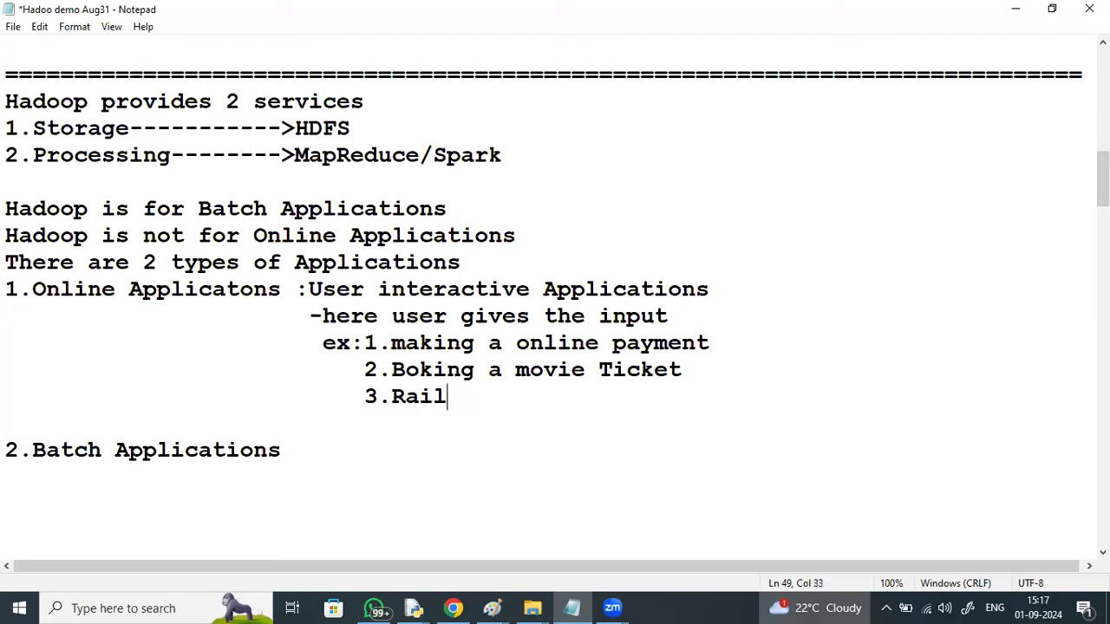
type("way Ticketing PNR Status")
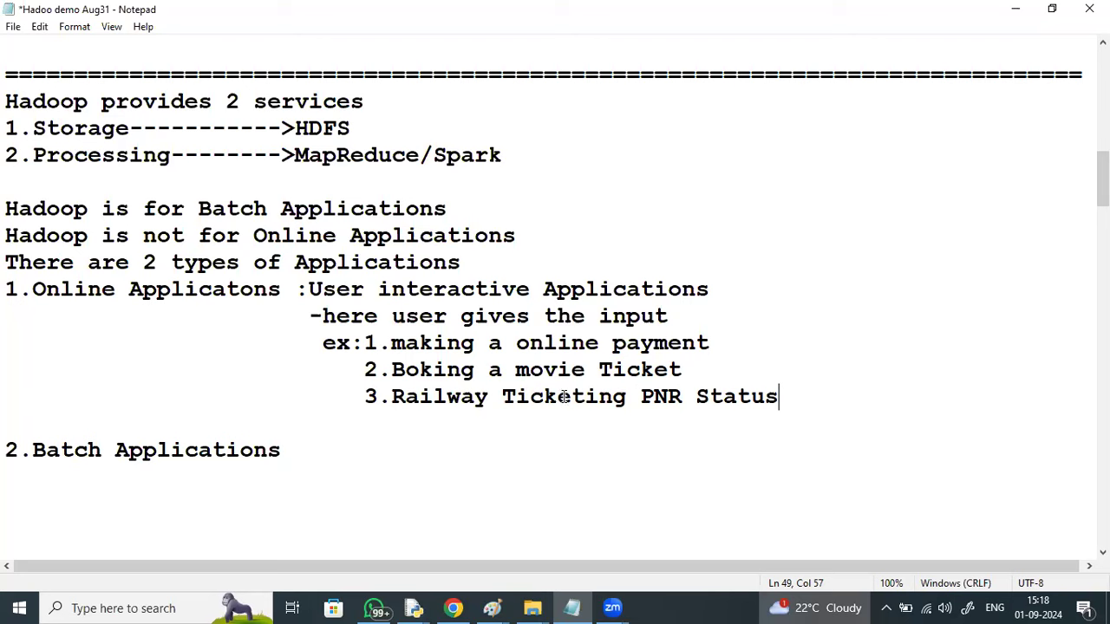
key("BackSpace")
key("BackSpace")
key("BackSpace")
key("BackSpace")
key("BackSpace")
key("BackSpace")
key("BackSpace")
key("BackSpace")
key("BackSpace")
key("BackSpace")
key("BackSpace")
key("BackSpace")
key("BackSpace")
key("BackSpace")
key("BackSpace")
key("BackSpace")
key("BackSpace")
key("BackSpace")
key("BackSpace")
key("BackSpace")
key("BackSpace")
key("BackSpace")
key("BackSpace")
key("BackSpace")
key("BackSpace")
key("BackSpace")
key("BackSpace")
key("BackSpace")
key("BackSpace")
key("BackSpace")
key("BackSpace")
key("BackSpace")
key("BackSpace")
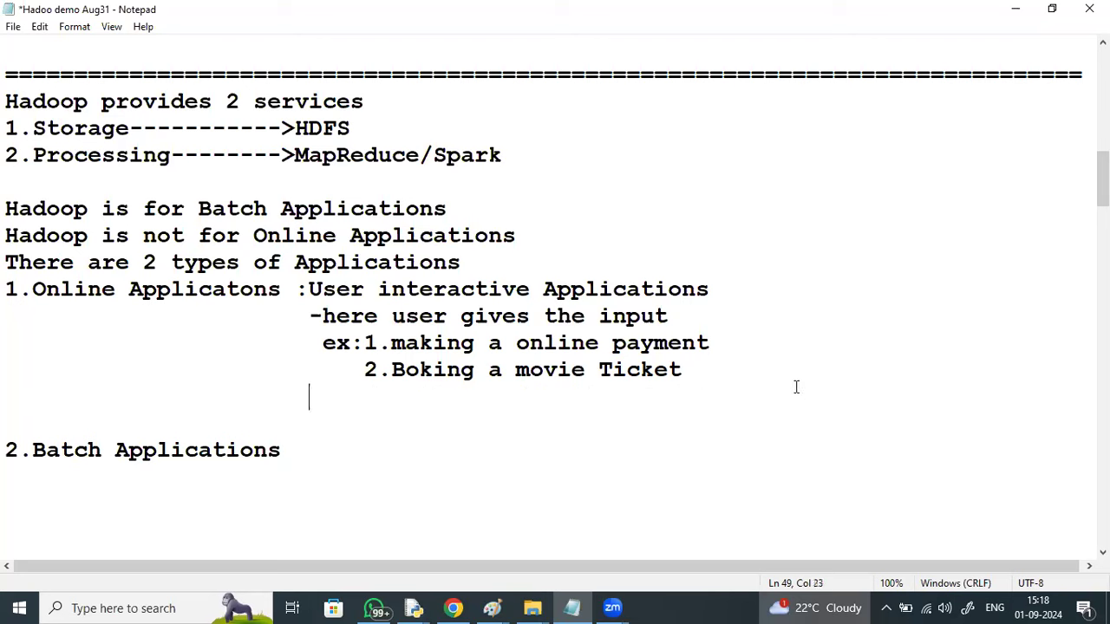
key("BackSpace")
key("BackSpace")
key("BackSpace")
key("BackSpace")
key("BackSpace")
key("BackSpace")
key("BackSpace")
key("BackSpace")
key("BackSpace")
key("BackSpace")
key("BackSpace")
key("BackSpace")
key("BackSpace")
key("BackSpace")
key("BackSpace")
key("BackSpace")
key("BackSpace")
key("BackSpace")
key("BackSpace")
key("BackSpace")
key("BackSpace")
key("BackSpace")
key("BackSpace")
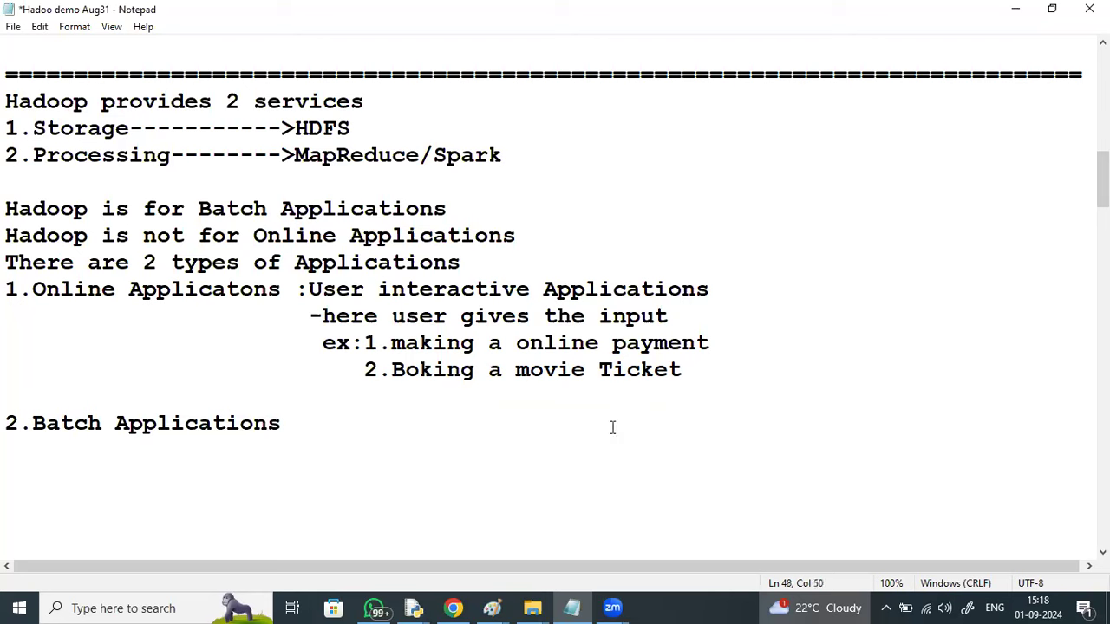
- Define '2.Batch Applications' as ':User non-Interactive Applications', 'here user is no way required'
left_click(325, 418)
type(":User")
type("n")
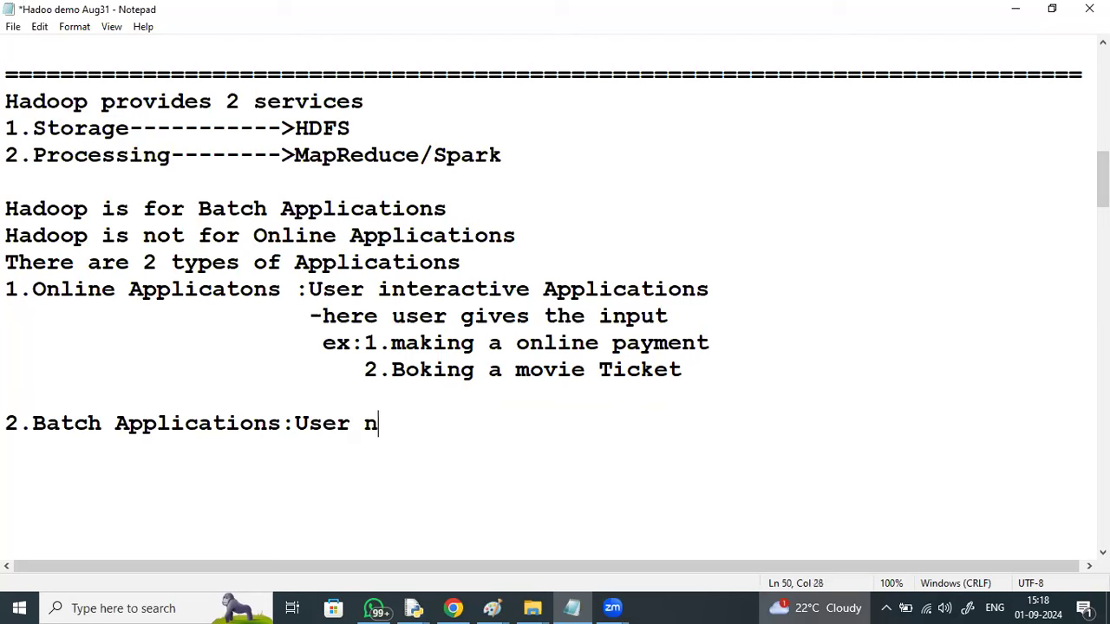
type("on-Interactive ")
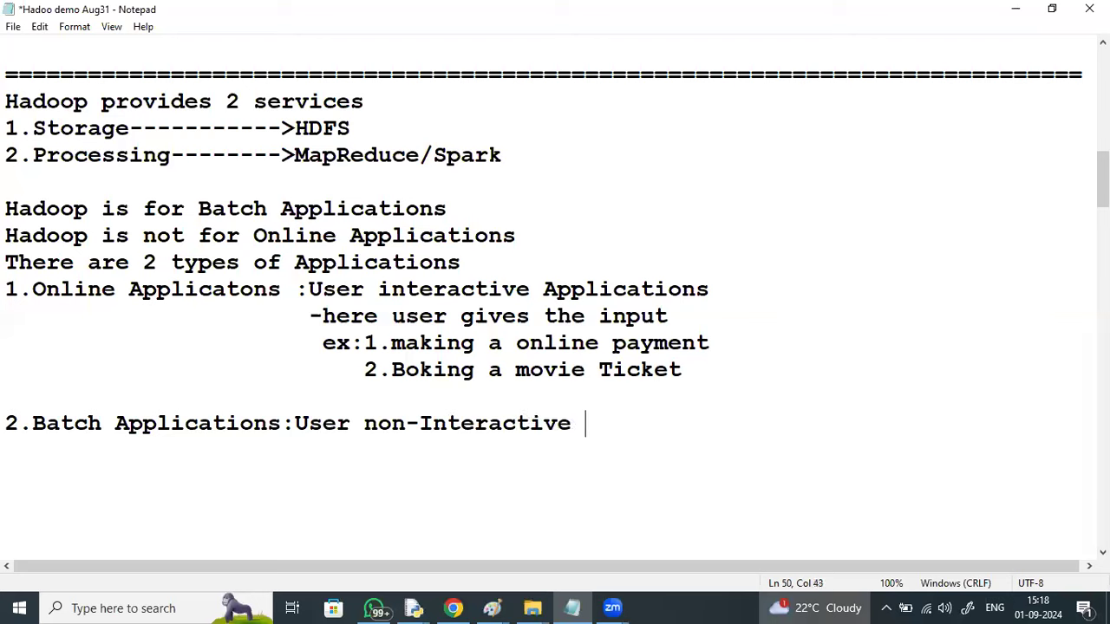
type("Applicati")
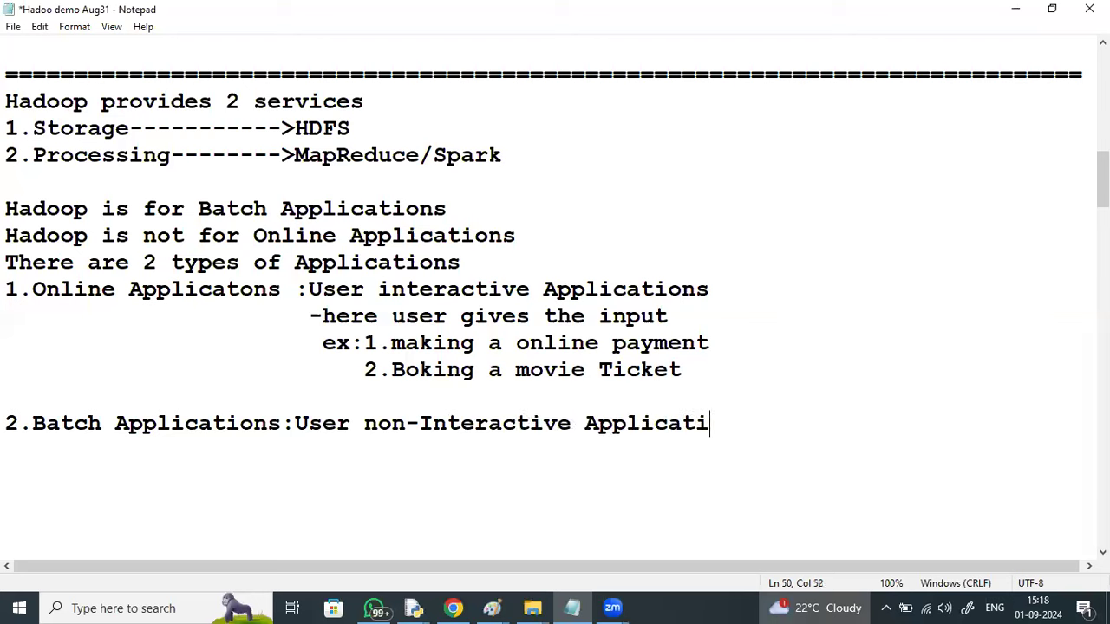
type("ons")
key("Return")
type("here user")
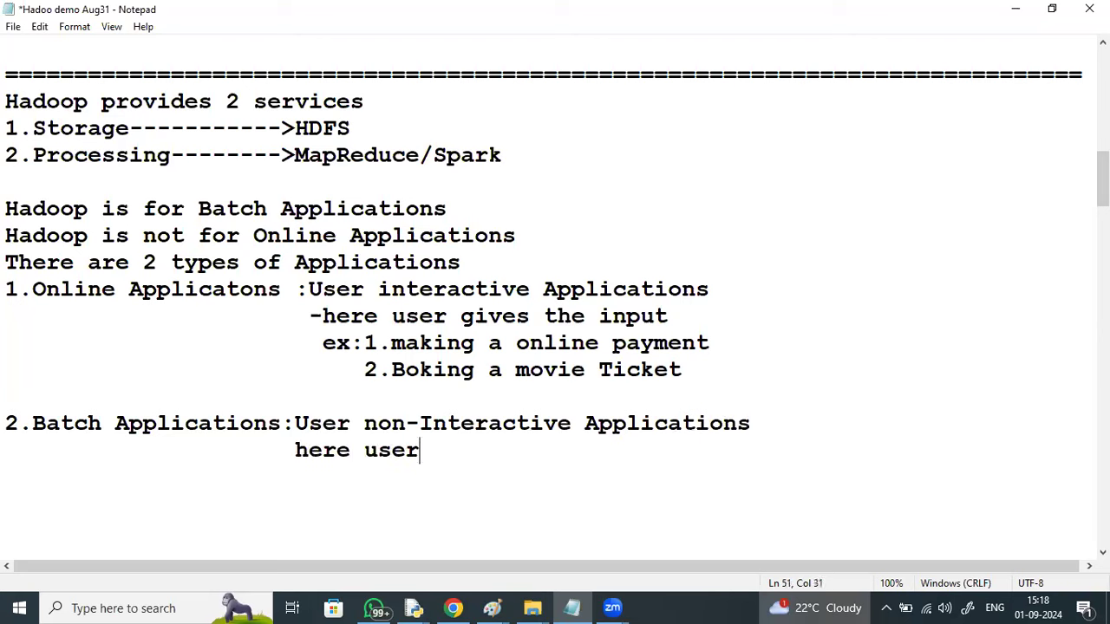
type(" is no ")
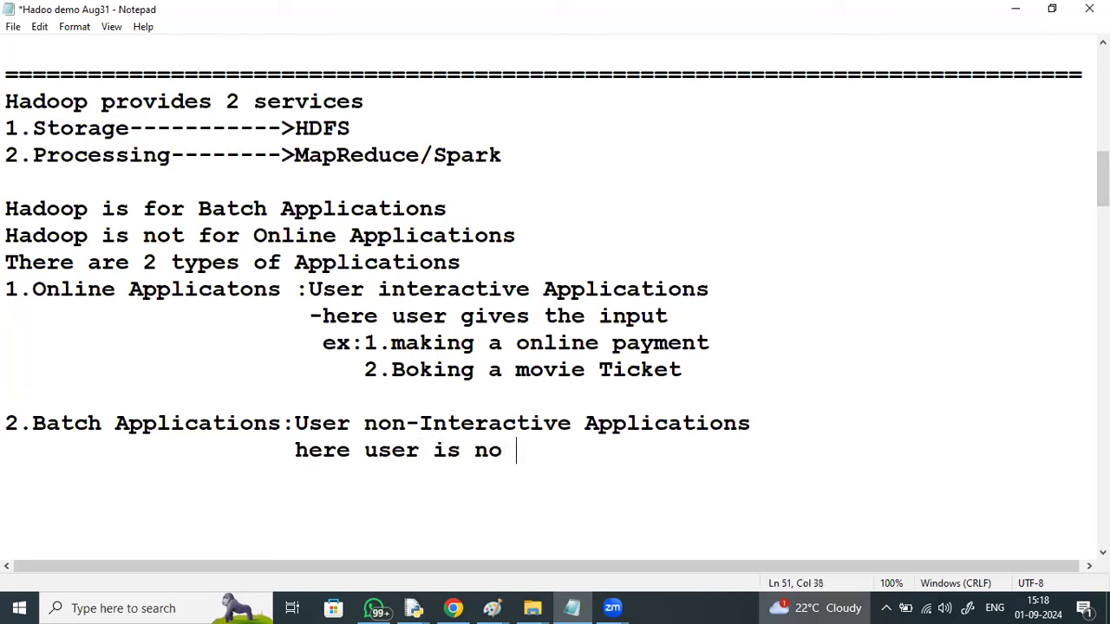
type("way re")
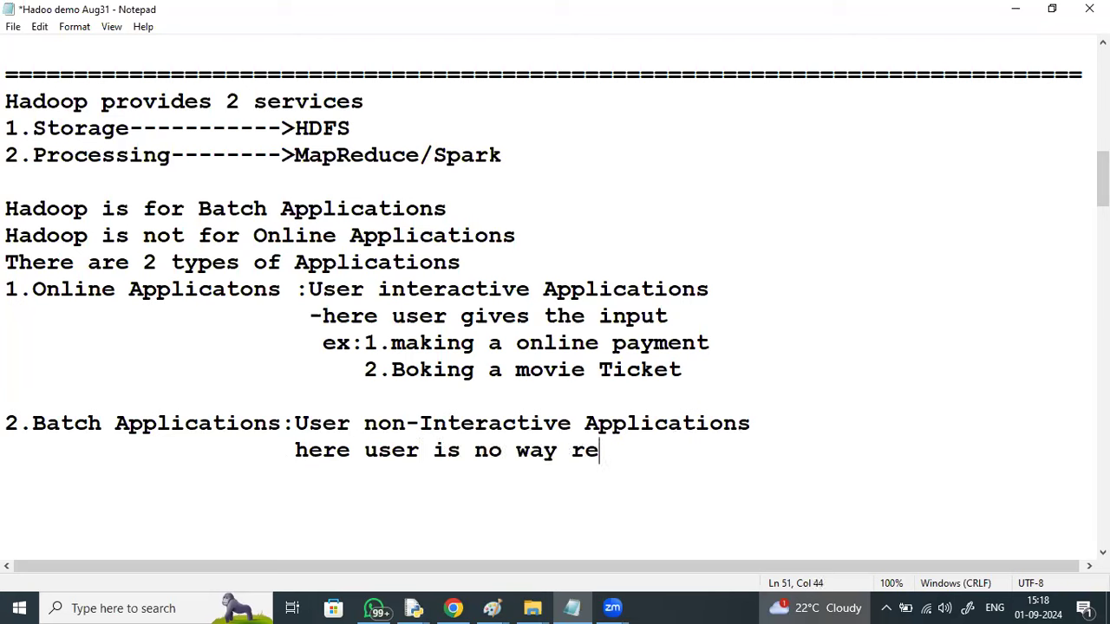
type("quire")
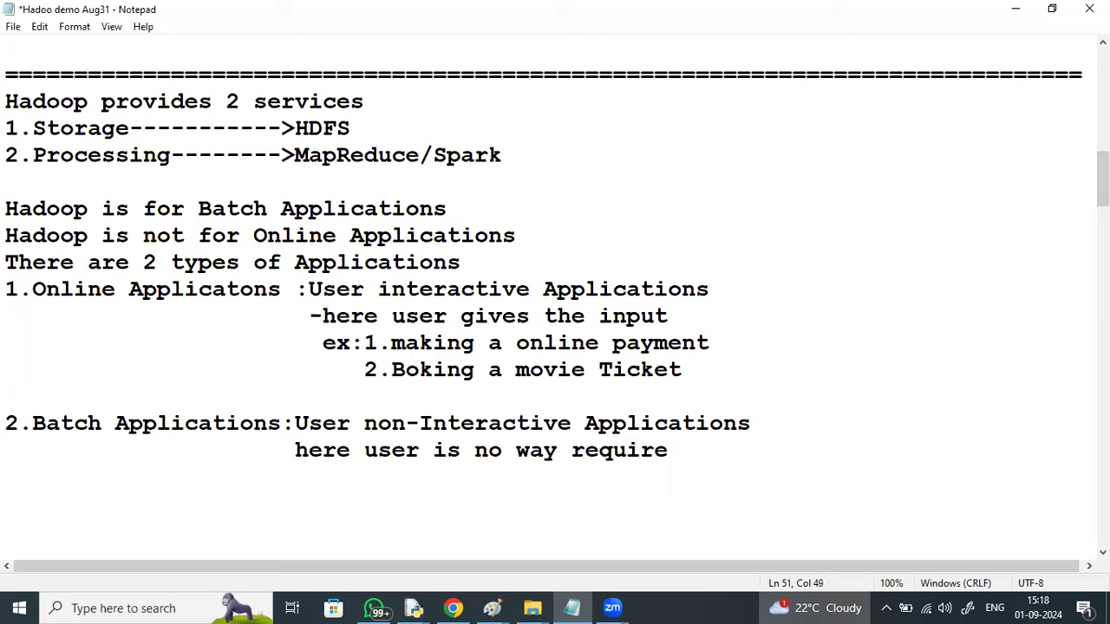
type("d")
- List the batch examples '1.Railway ticketing PNR Status' and '2.Generating Credit card stmts for millions of customers'
key("Return")
type("1.Railw")
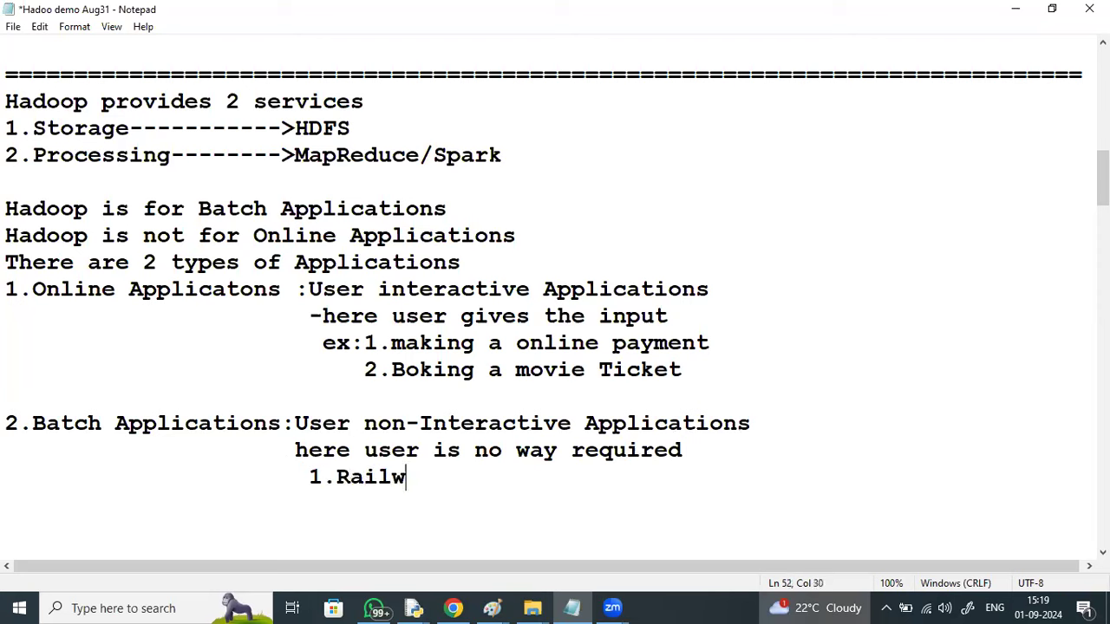
type("ay tic")
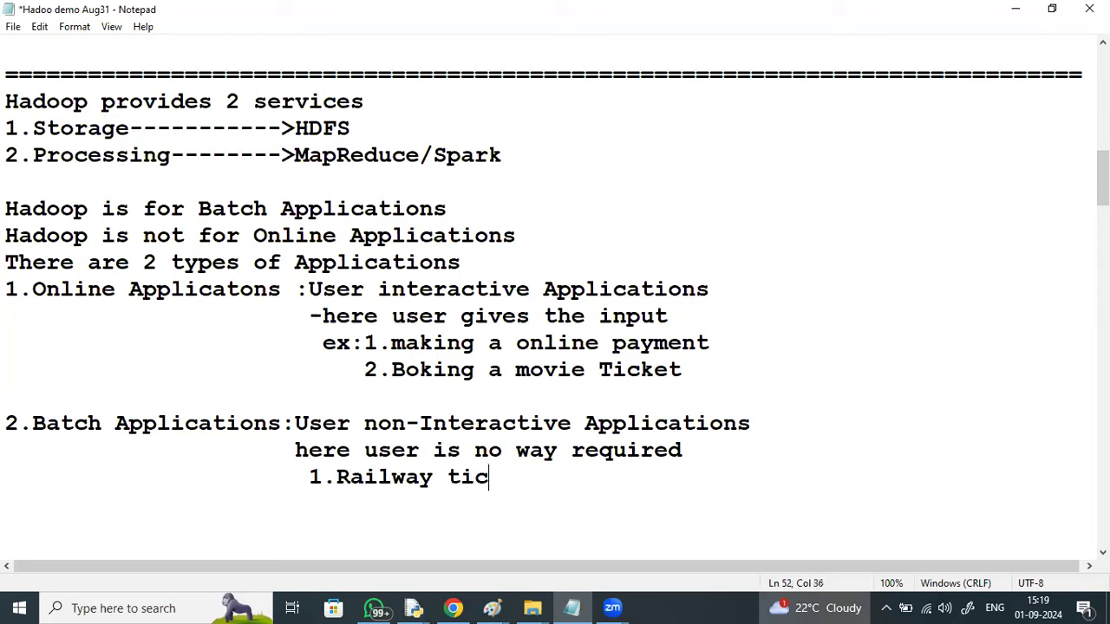
type("keting ")
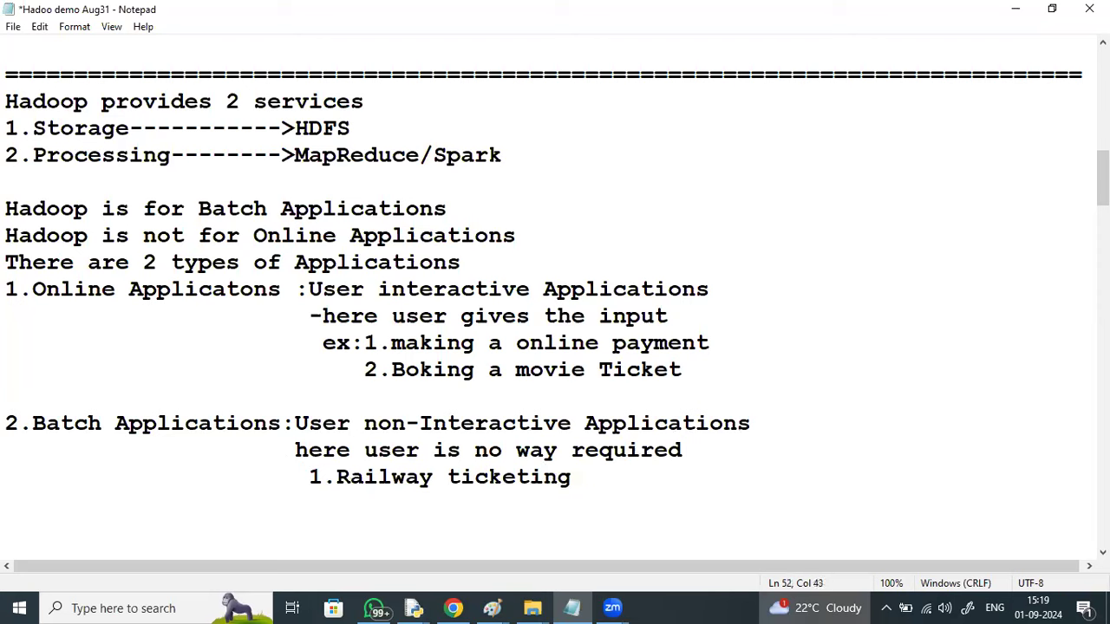
type("PNR S")
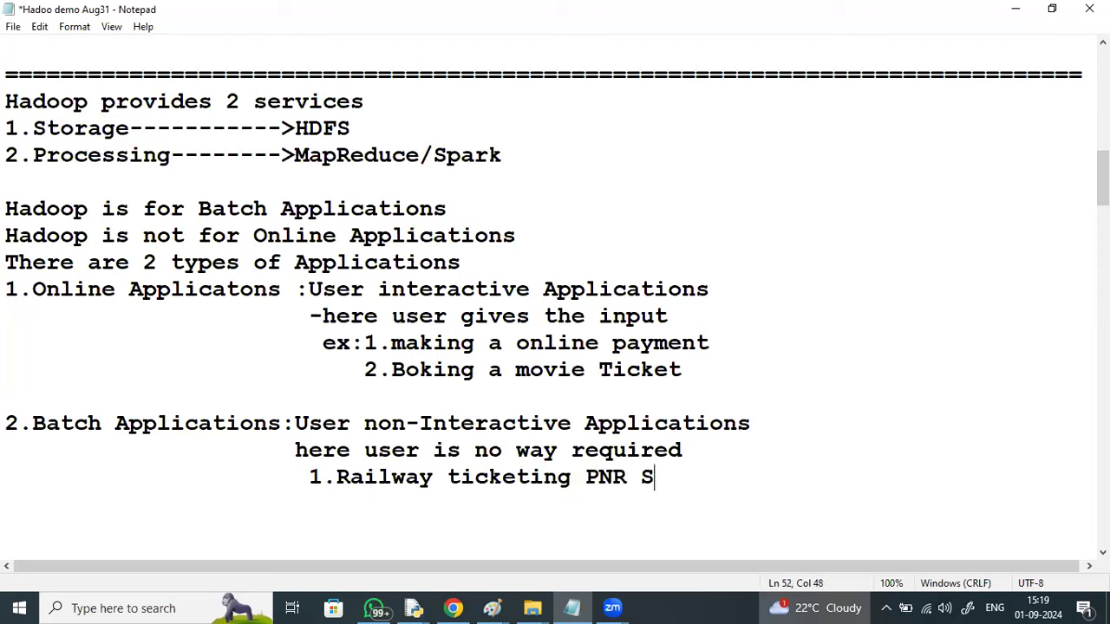
type("tatus")
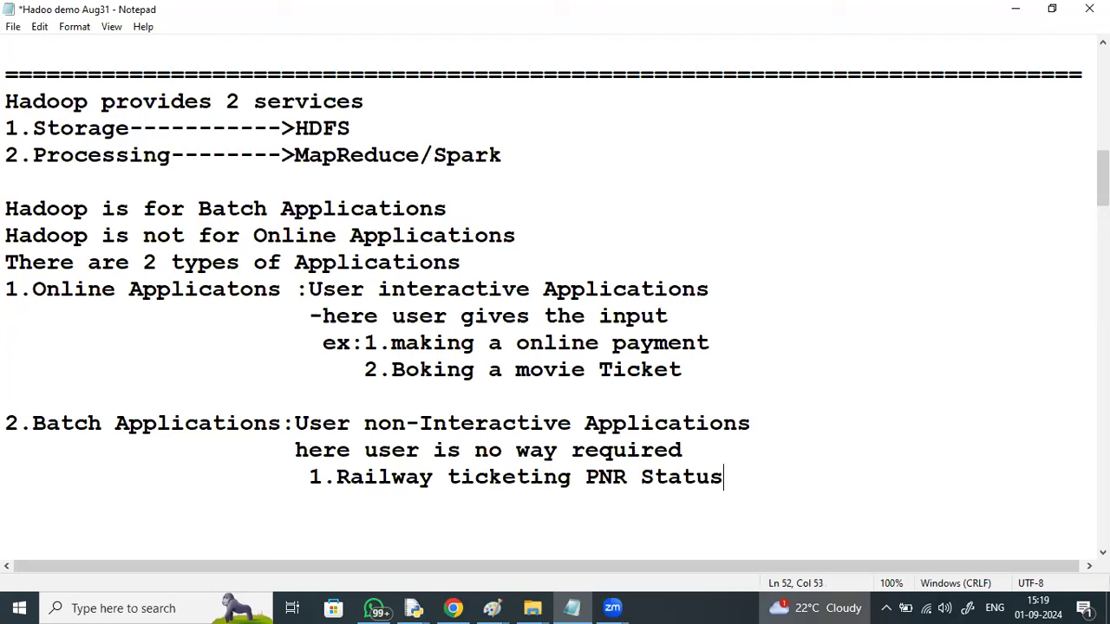
key("Return")
type("2.Generating Credit card stmts for mi")
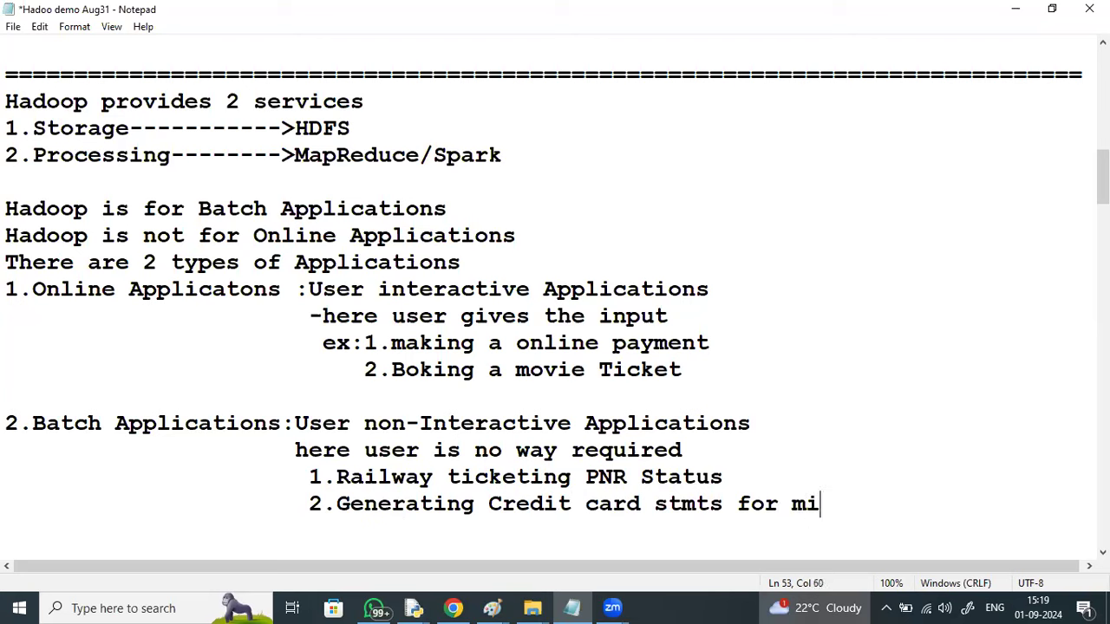
type("llions ")
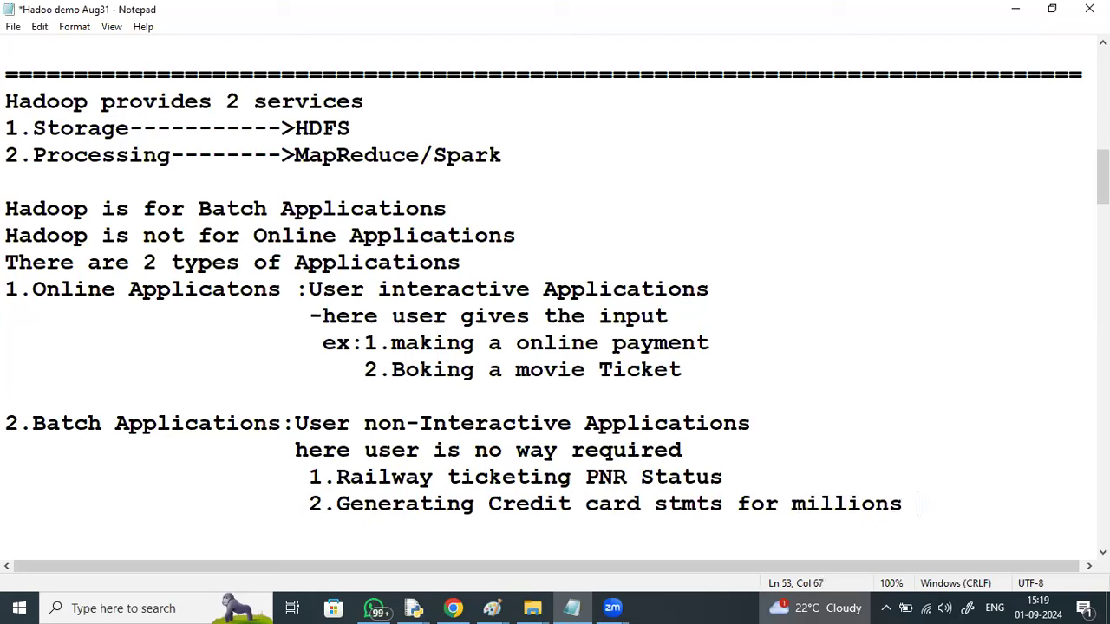
type("of customer")
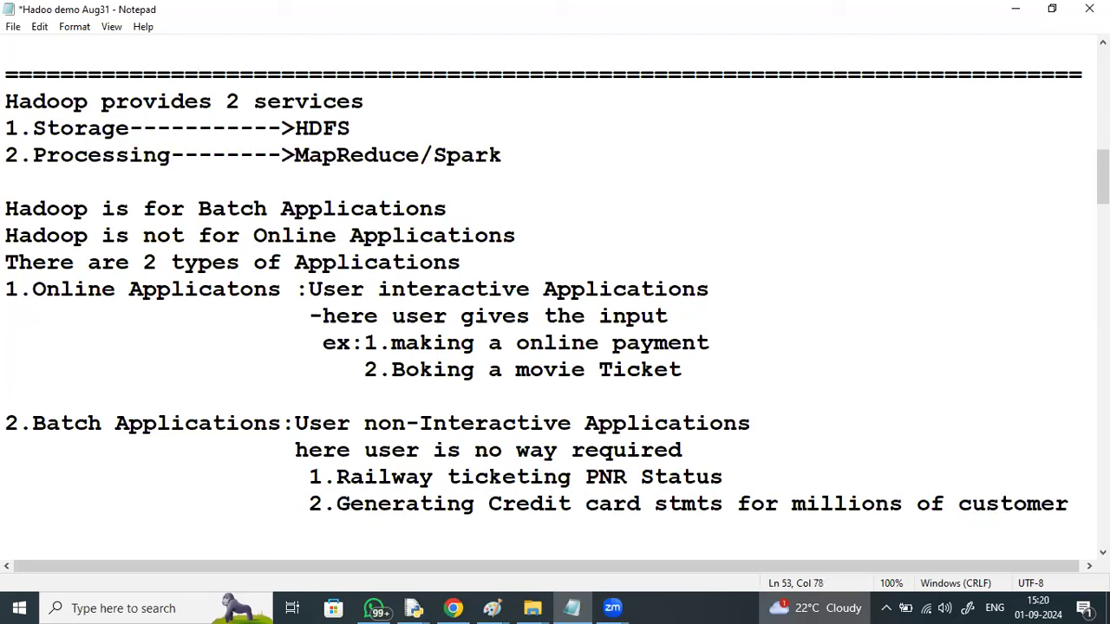
type("s")
- Add an '=' divider line and remove the blank lines above the Drawbacks heading
key("Return")
key("Return")
type("==========")
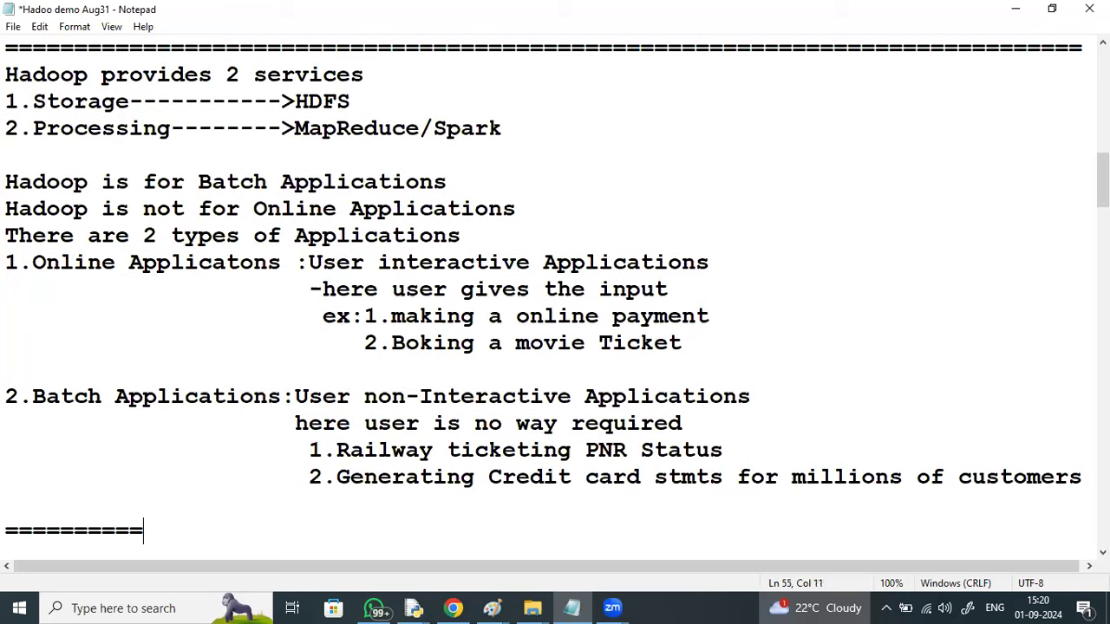
type("============================================================")
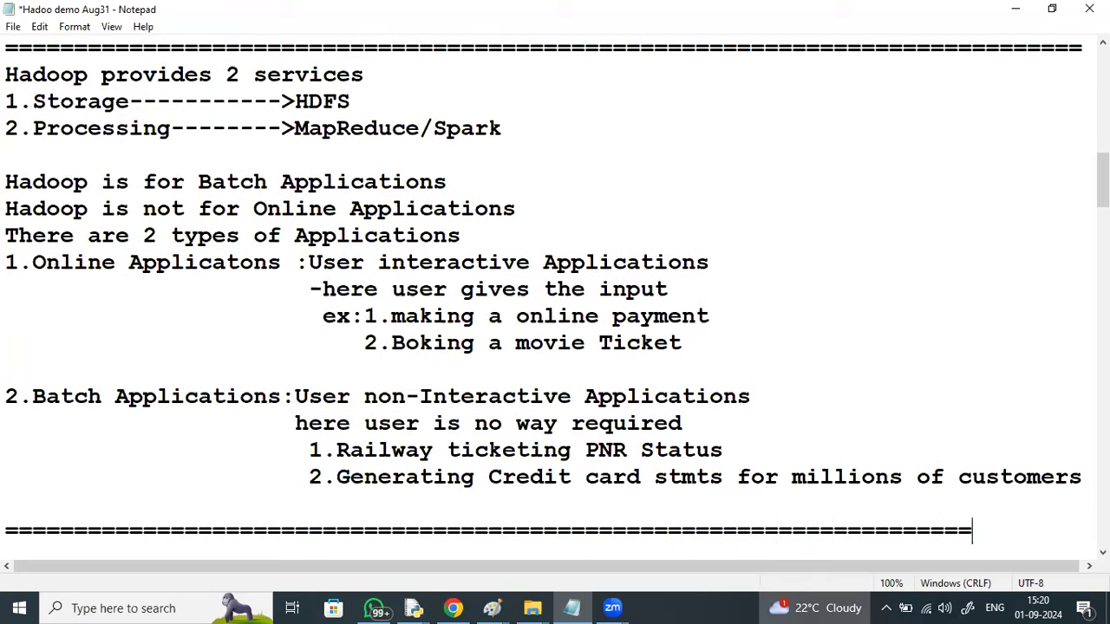
type("=========")
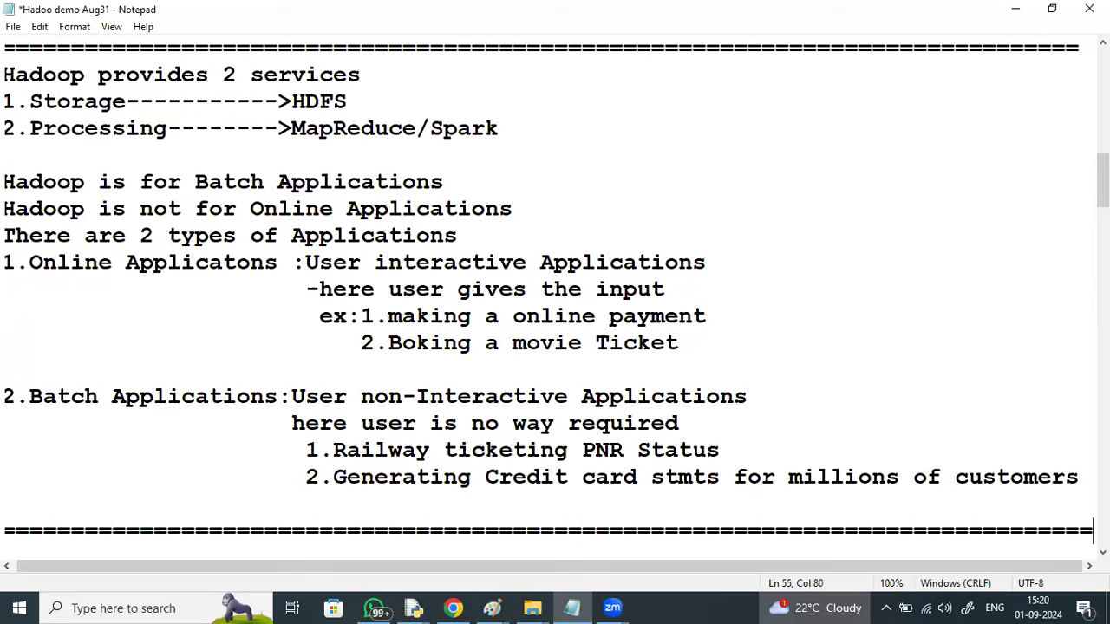
scroll(555, 291, "down", 1)
scroll(640, 322, "down", 4)
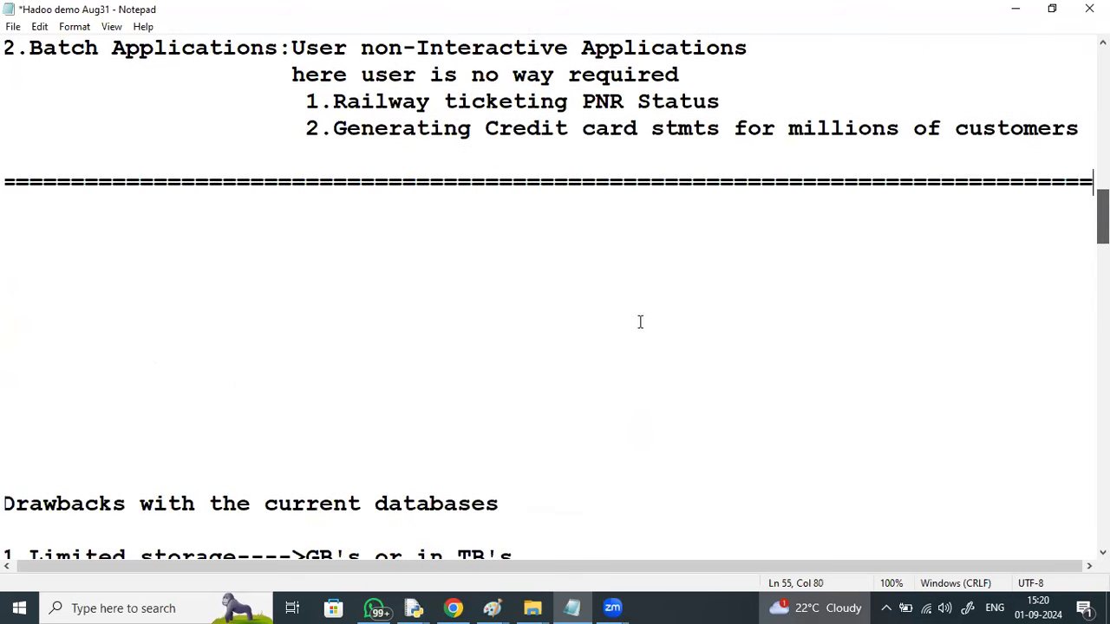
left_click(5, 504)
key("BackSpace")
key("BackSpace")
key("BackSpace")
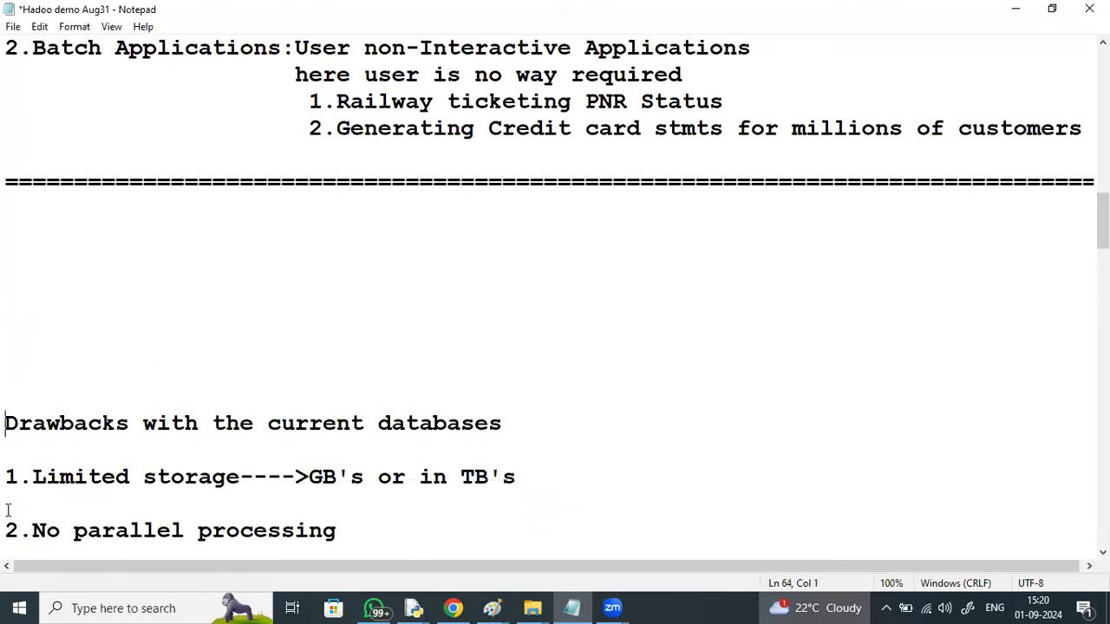
key("BackSpace")
key("BackSpace")
key("BackSpace")
key("BackSpace")
key("BackSpace")
key("BackSpace")
key("BackSpace")
key("BackSpace")
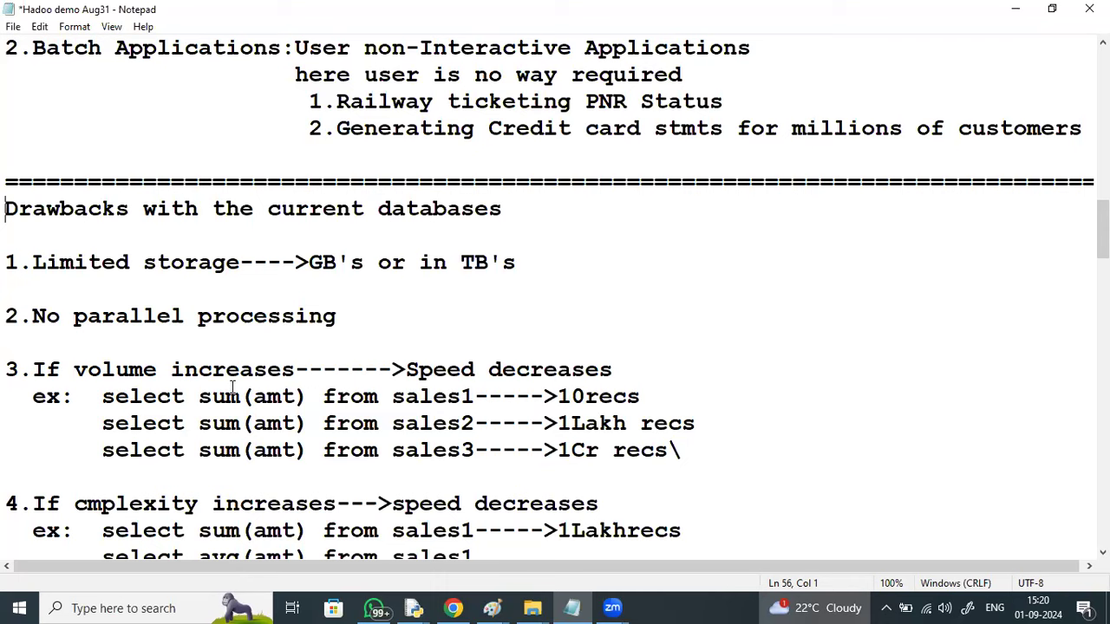
- Highlight the sum query examples through the sales3 line, ending after '1Cr recs'
left_click_drag(90, 396, 323, 424)
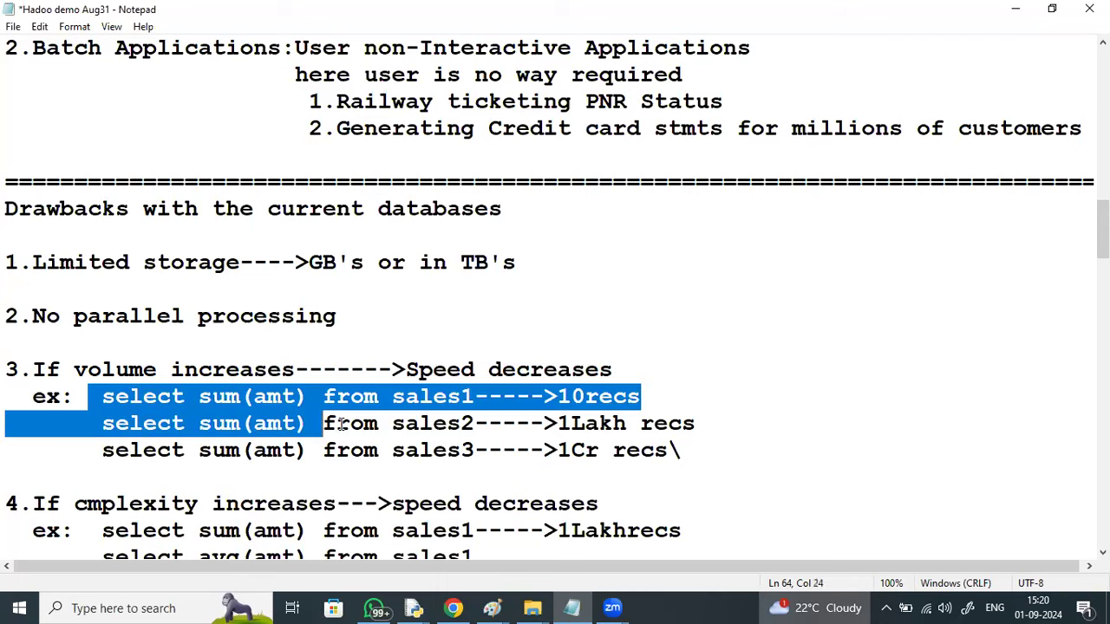
left_click_drag(628, 448, 691, 443)
left_click(694, 443)
key("BackSpace")
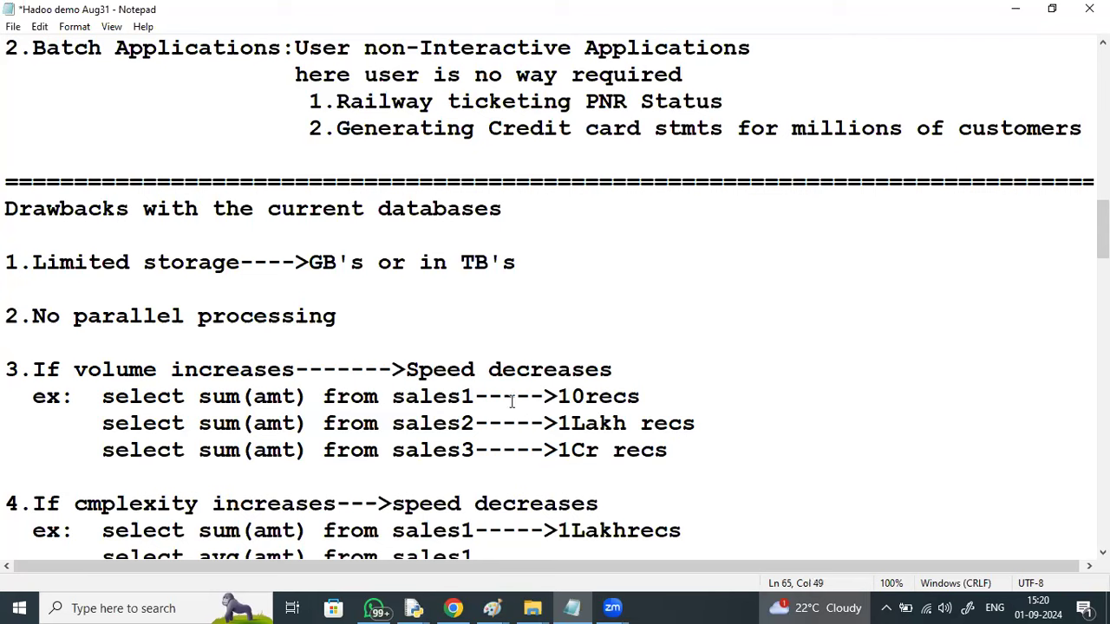
left_click_drag(515, 401, 395, 401)
left_click_drag(283, 450, 447, 423)
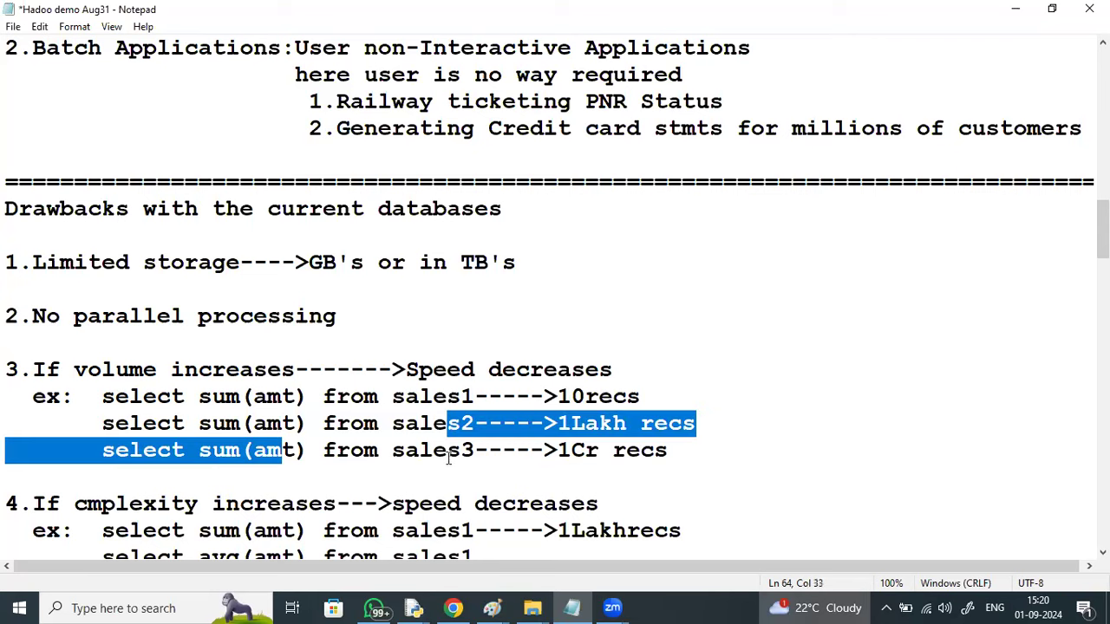
left_click(448, 460)
key("shift+End")
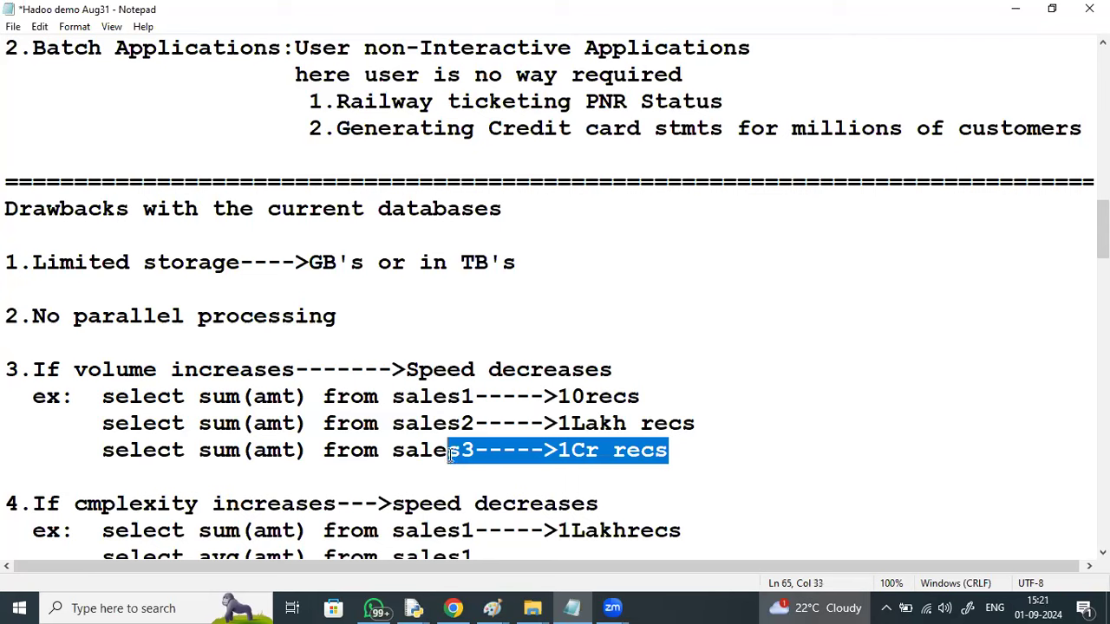
double_click(630, 401)
left_click_drag(545, 451, 600, 451)
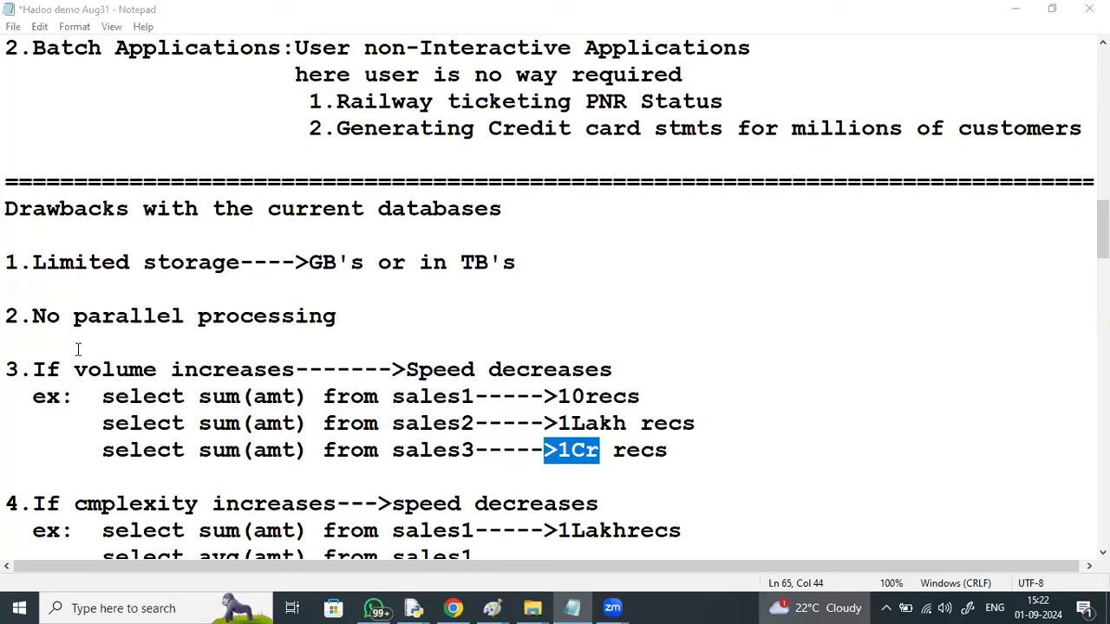
- Fix 'cmplexity' to 'complexity', then highlight the avg, stddev and sum(amt) query parts
left_click(82, 500)
type("o")
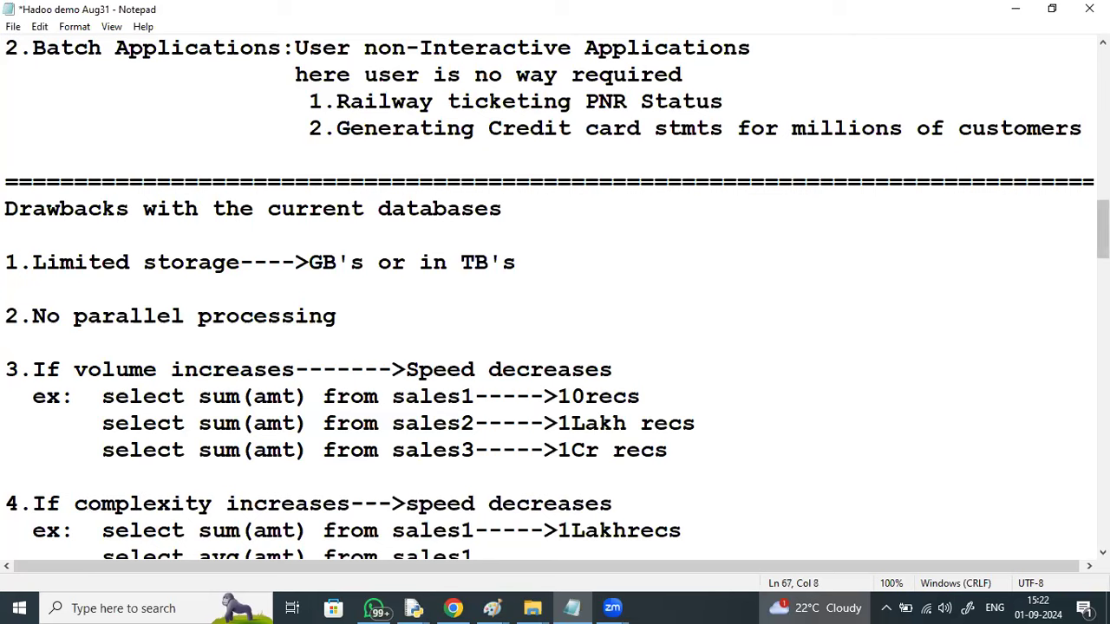
left_click_drag(1102, 229, 1102, 257)
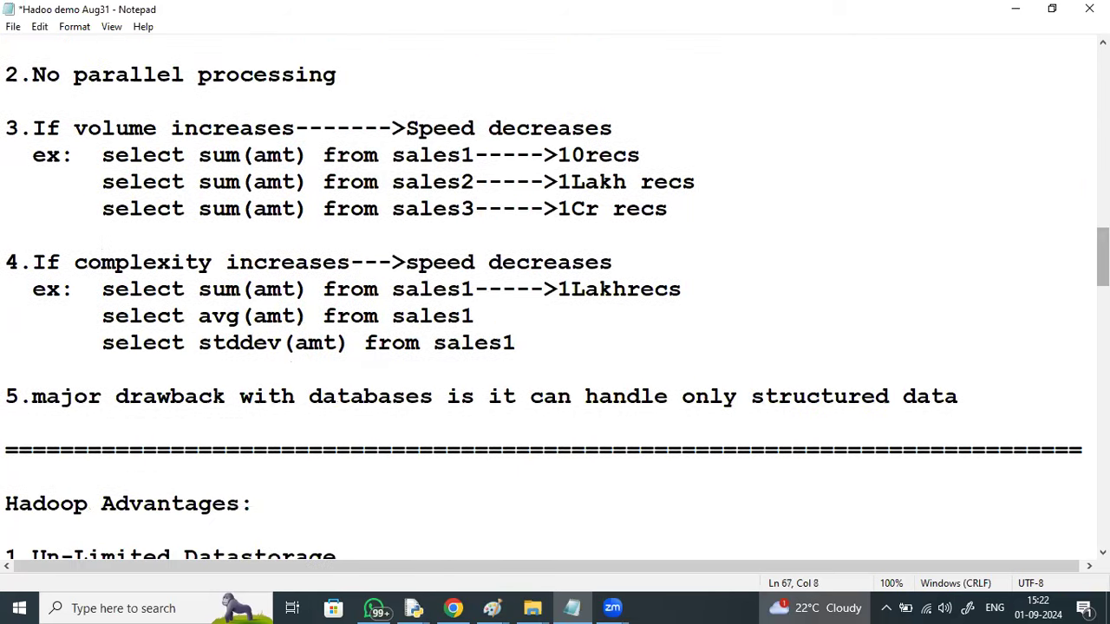
left_click_drag(352, 316, 185, 316)
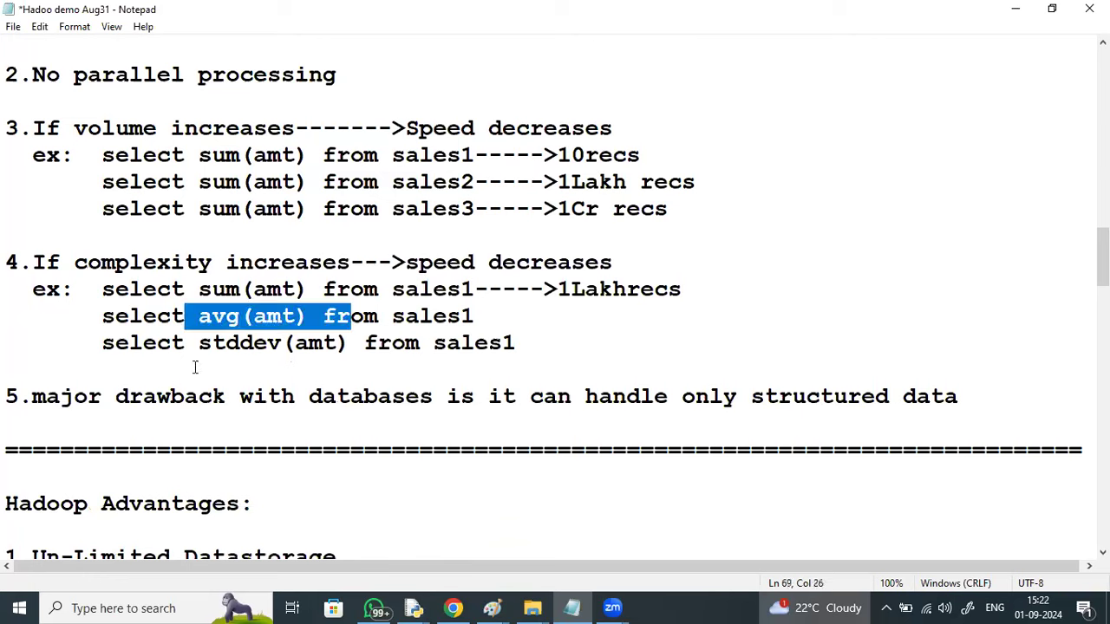
left_click_drag(517, 343, 338, 343)
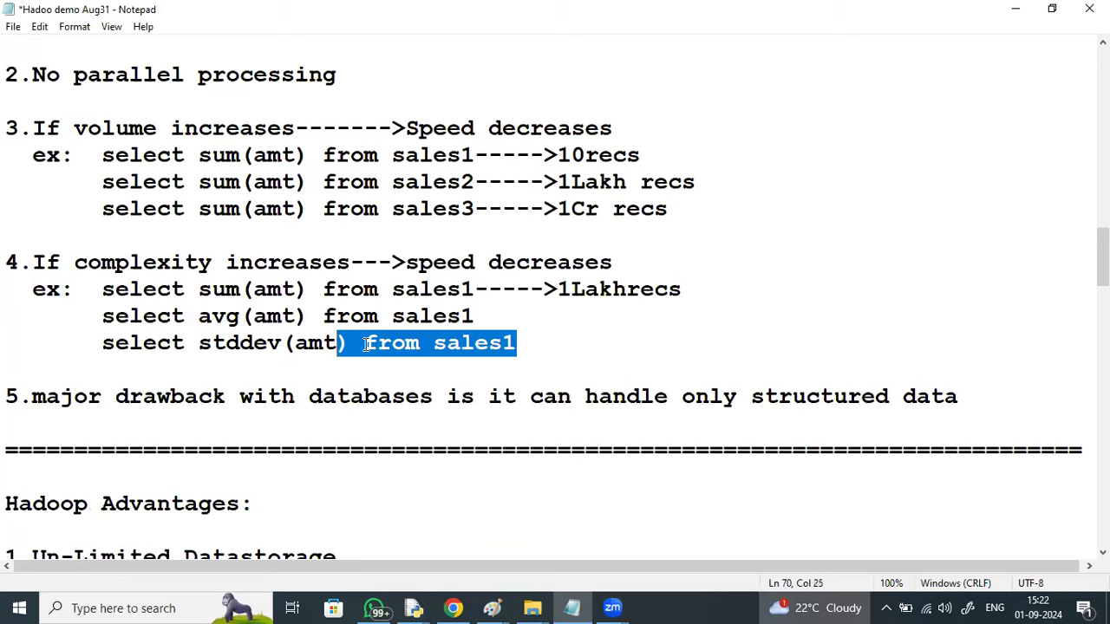
left_click_drag(200, 289, 322, 292)
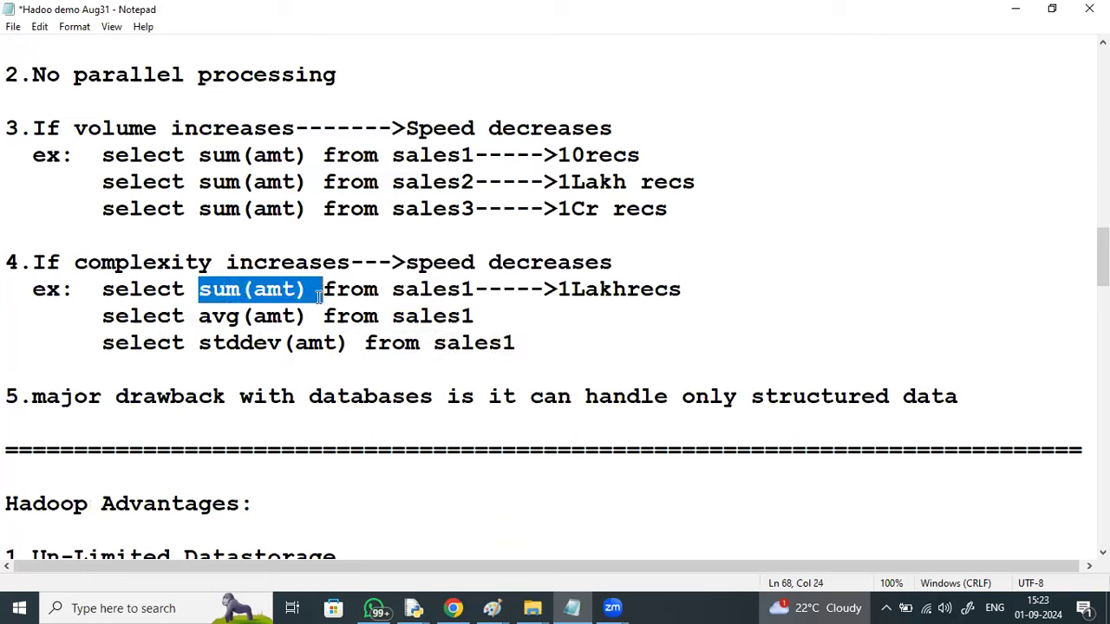
left_click_drag(213, 316, 337, 317)
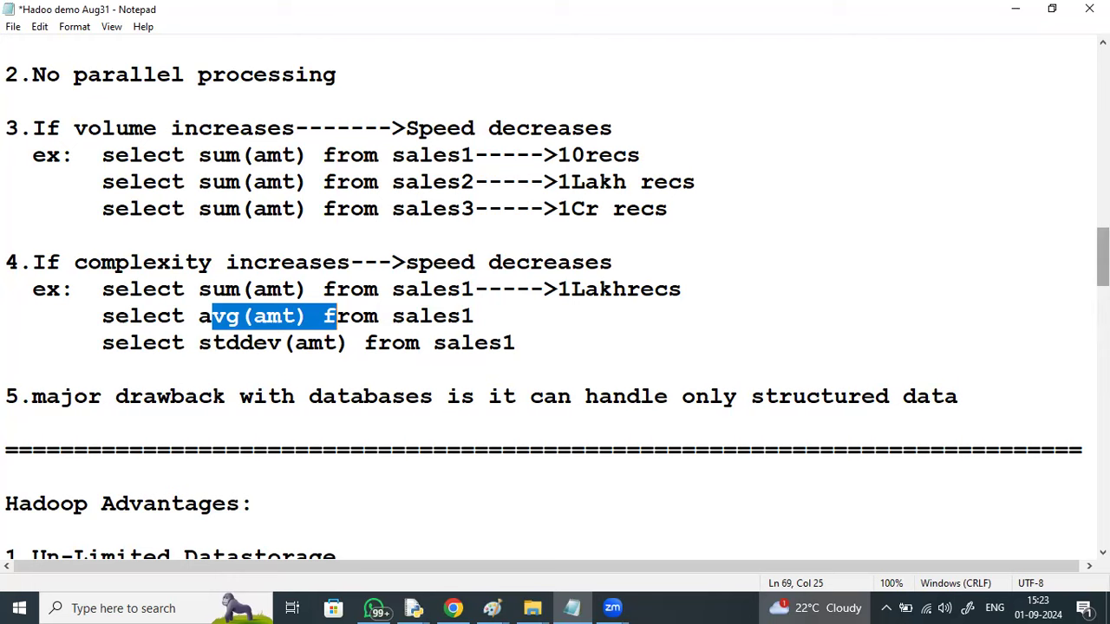
scroll(555, 295, "down", 3)
scroll(555, 294, "down", 2)
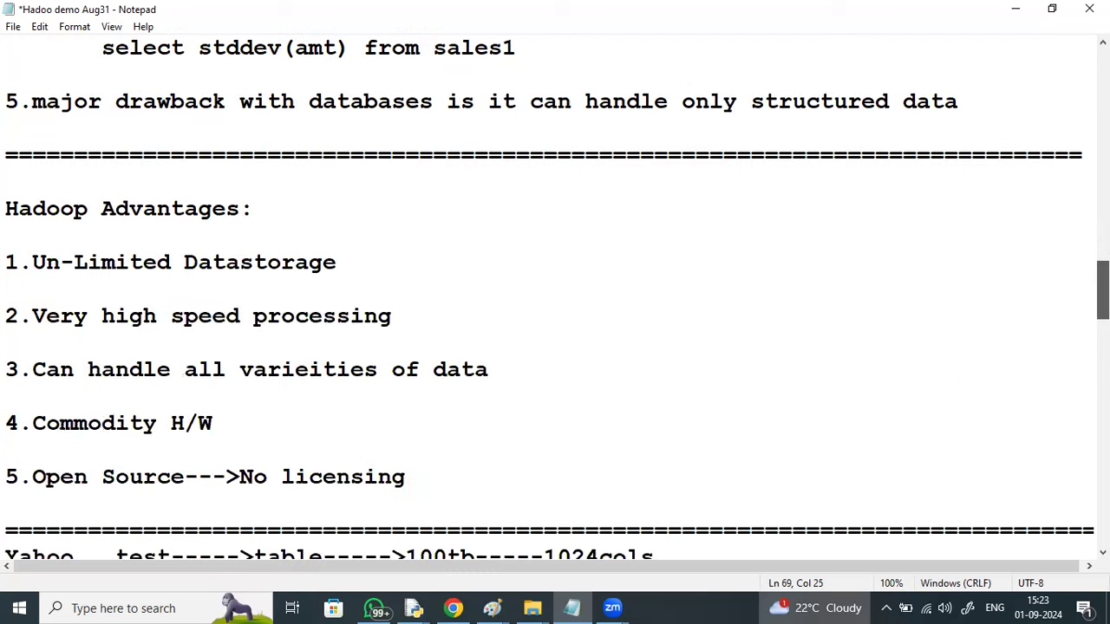
scroll(555, 294, "down", 1)
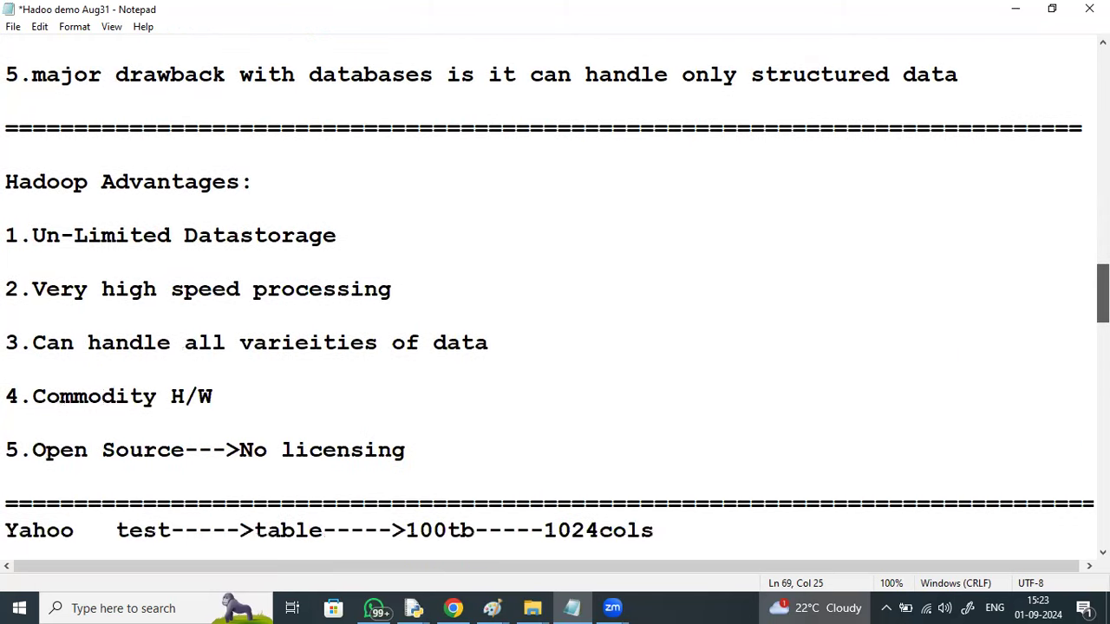
scroll(820, 307, "down", 1)
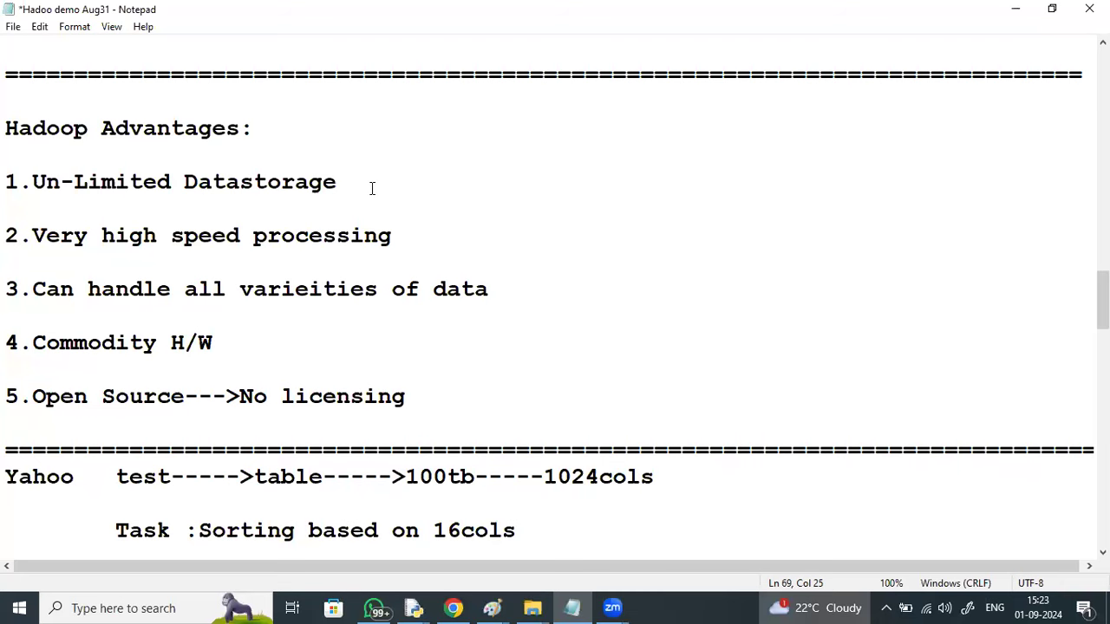
left_click_drag(372, 188, 5, 155)
left_click(337, 181)
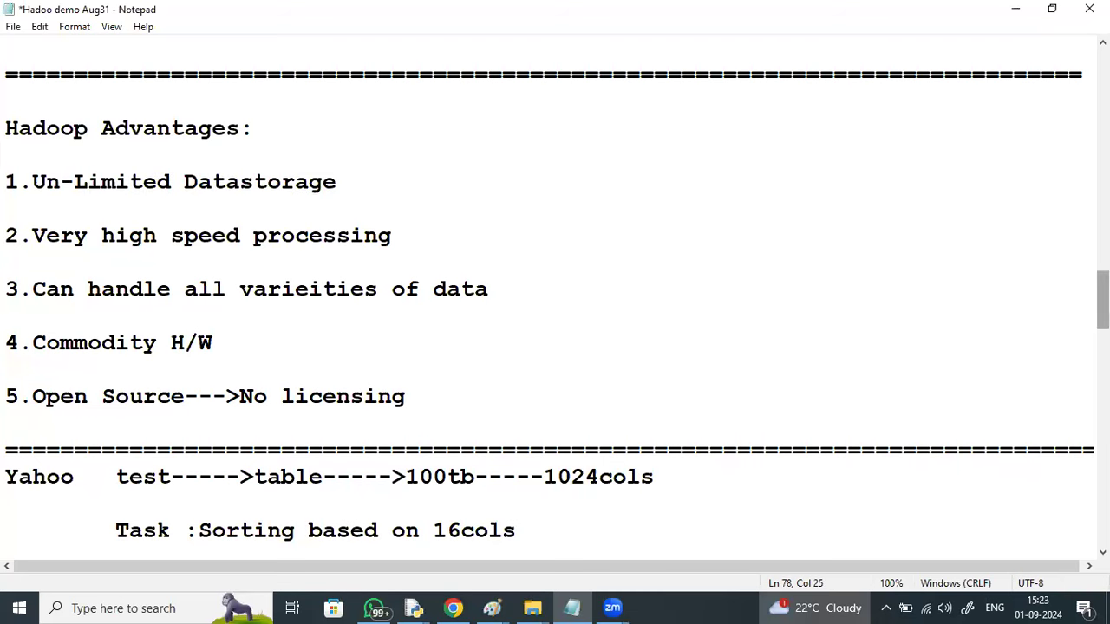
scroll(47, 355, "up", 3)
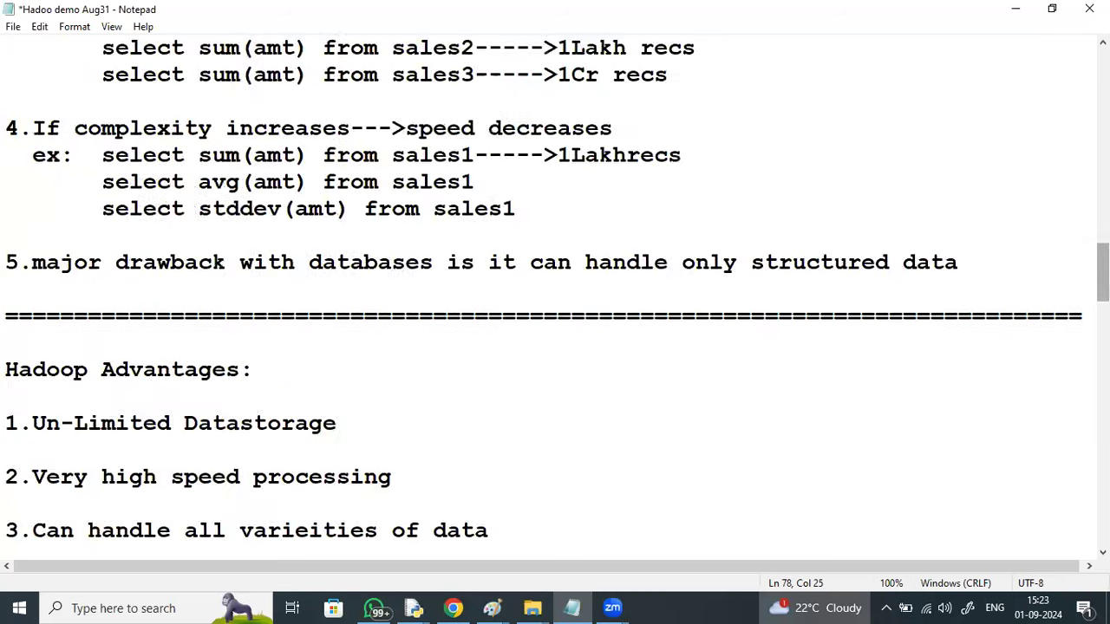
- Insert a row of '=' signs as a divider above 'Hadoop Advantages'
left_click(5, 369)
key("Return")
key("Return")
key("Up")
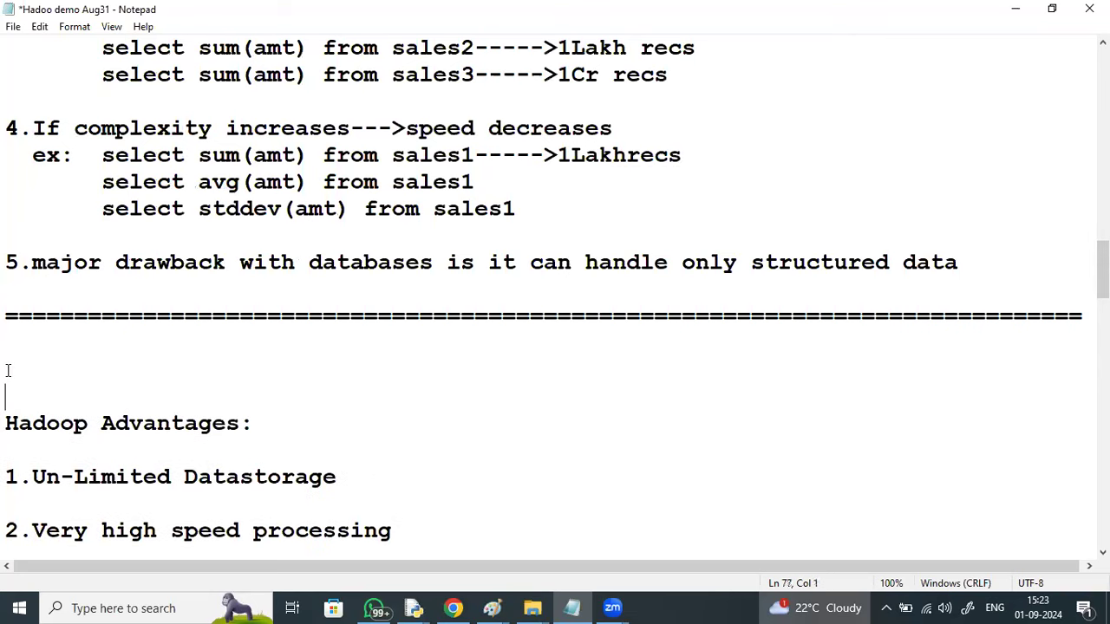
key("BackSpace")
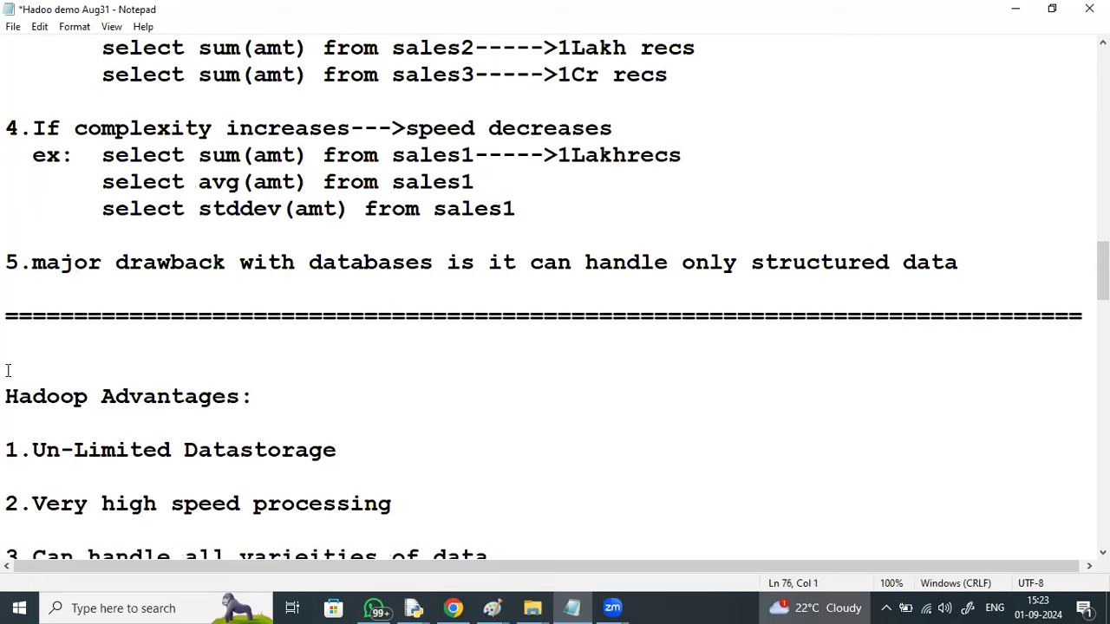
key("Return")
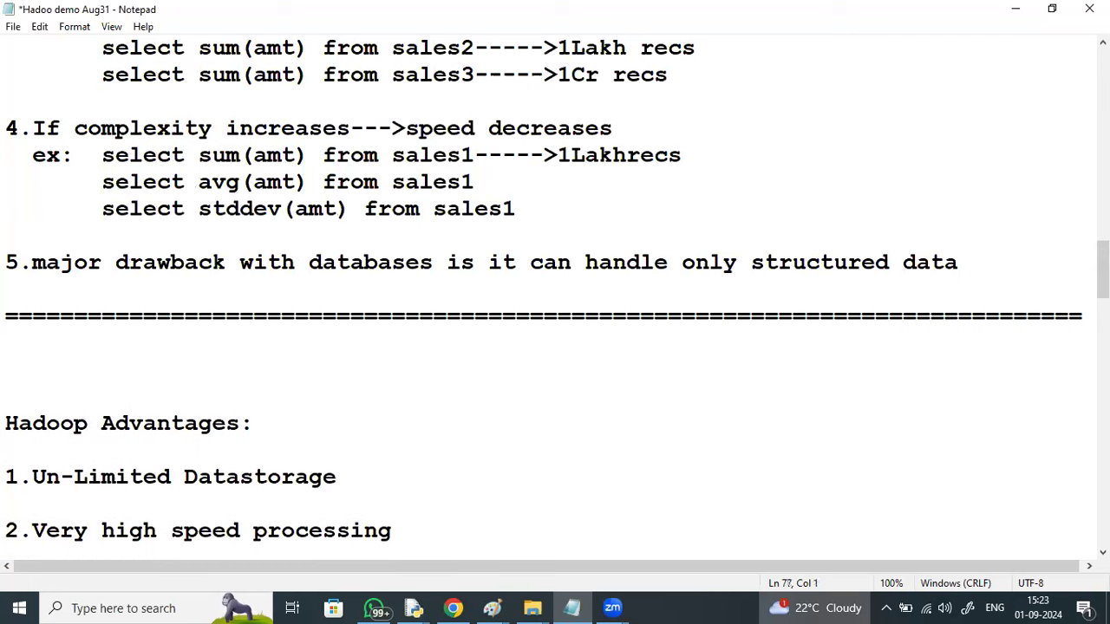
type("============================")
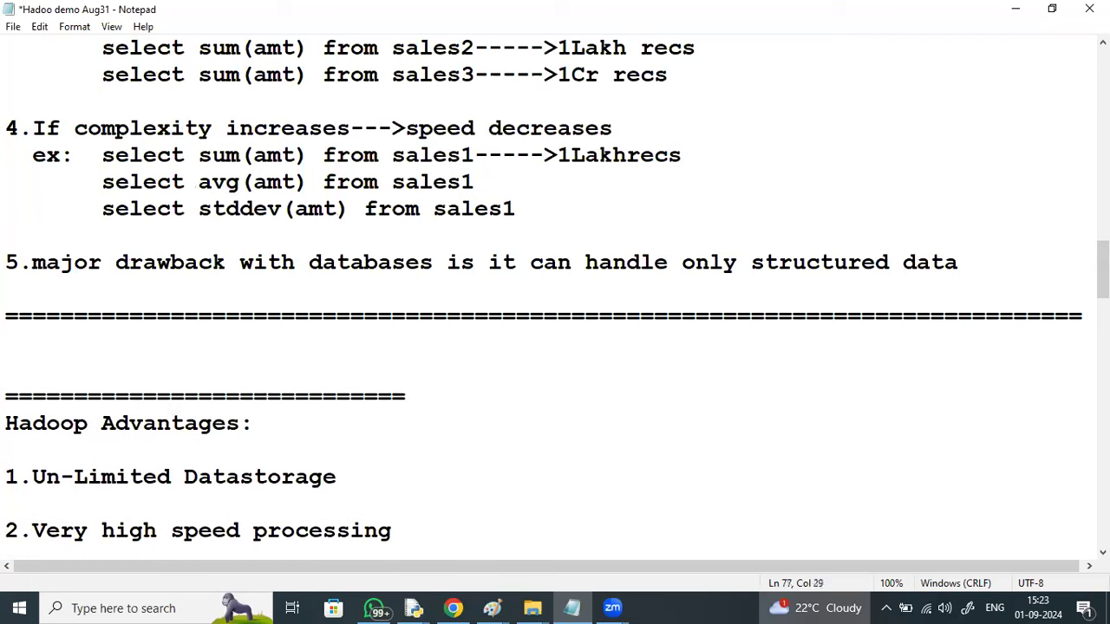
type("==================================================")
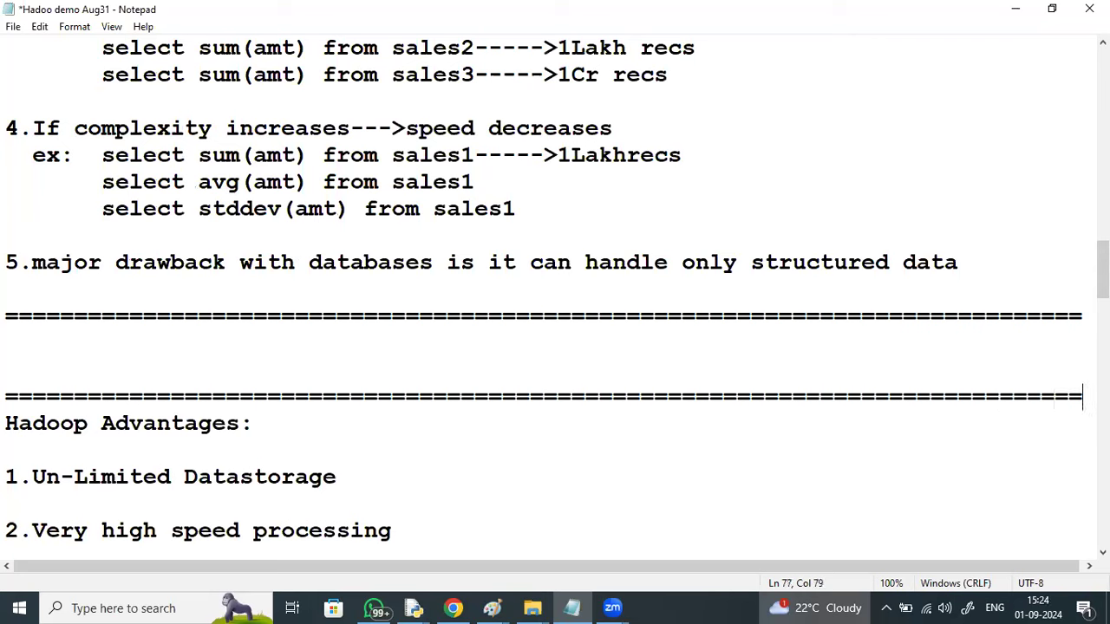
- Between the dividers, type 'Hadoop doesnt follow Client-server Architecture'
left_click(18, 340)
key("Return")
key("Return")
key("Up")
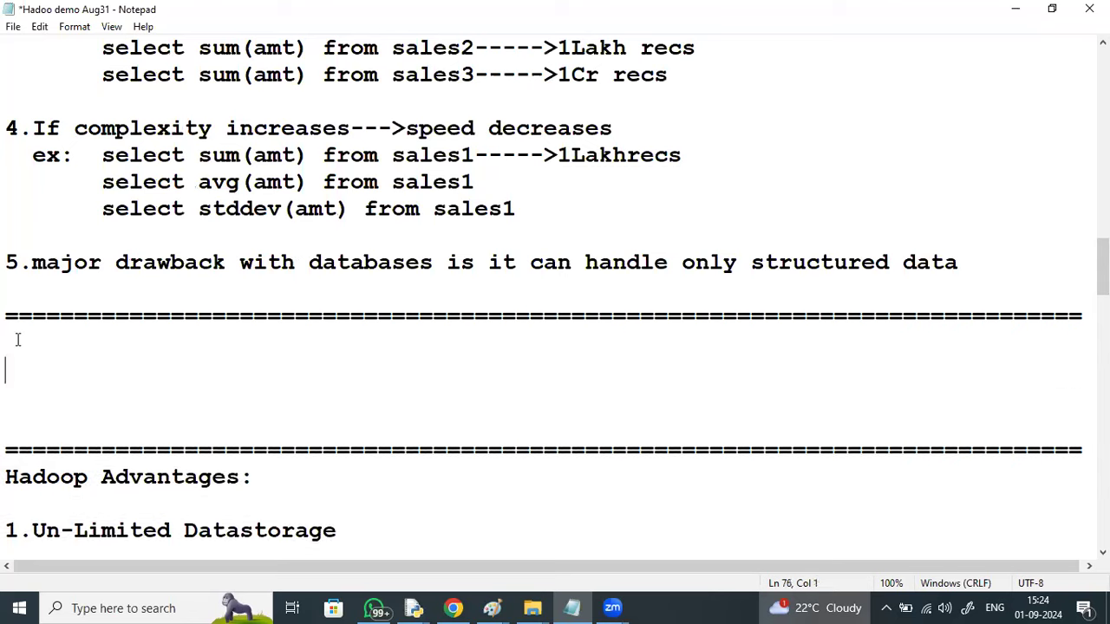
key("Up")
type("Hadoop")
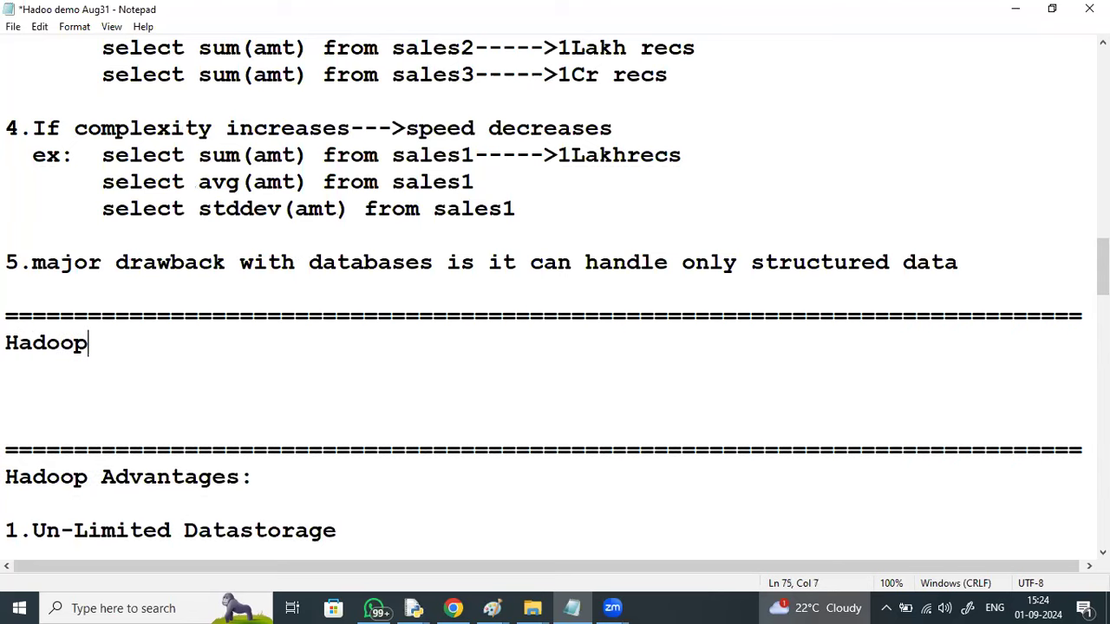
type(" die")
key("BackSpace")
key("BackSpace")
type("oesnt ")
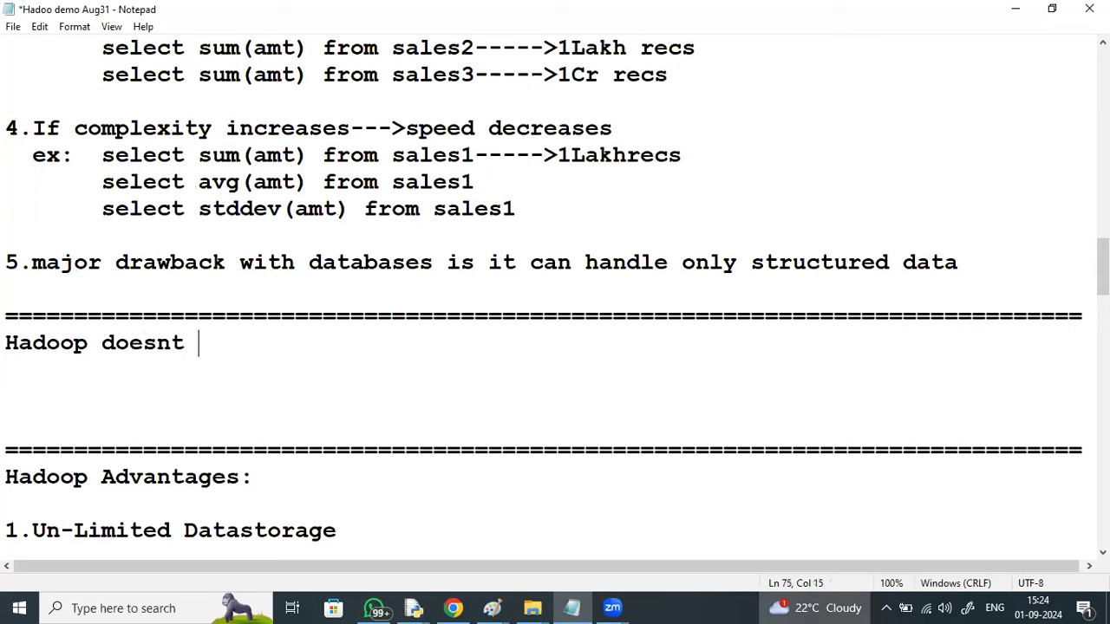
type("follow Cli")
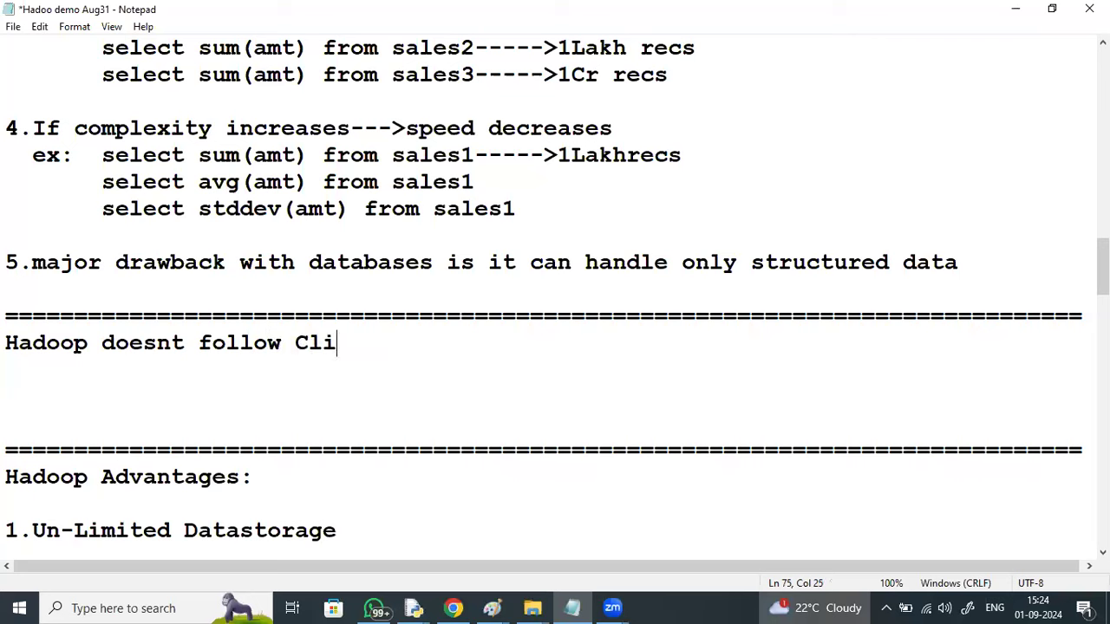
type("ent-s")
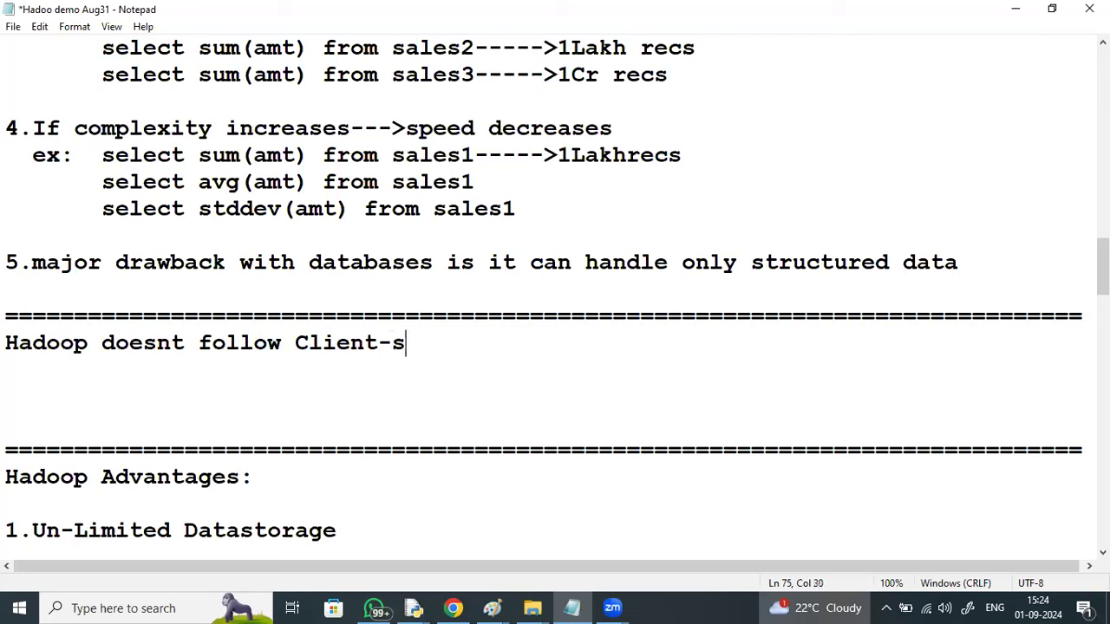
type("erver ")
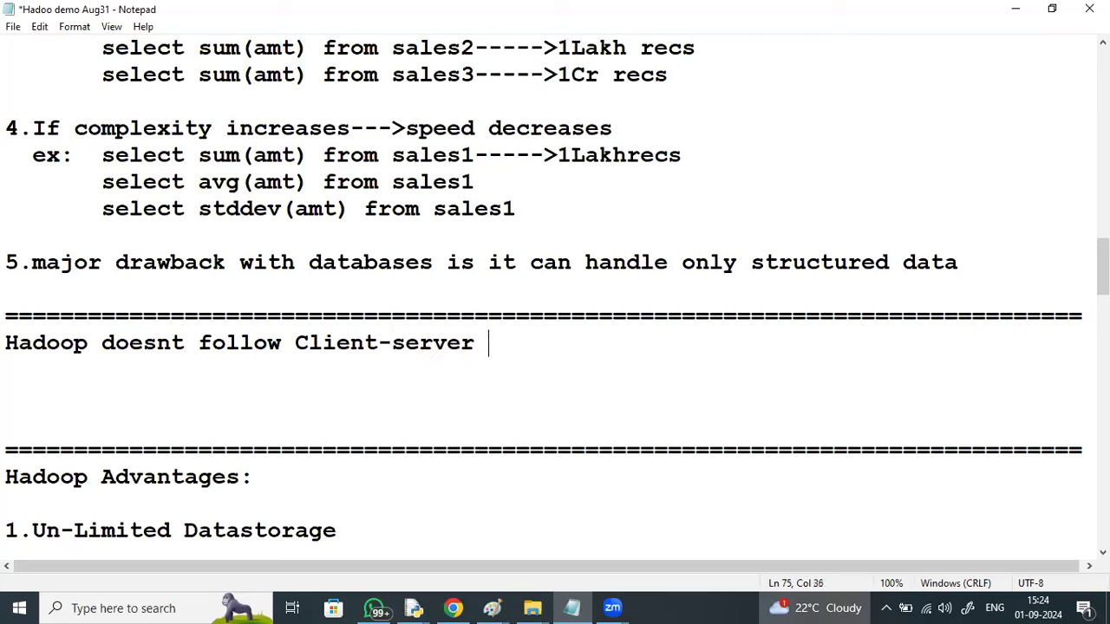
type("Archi")
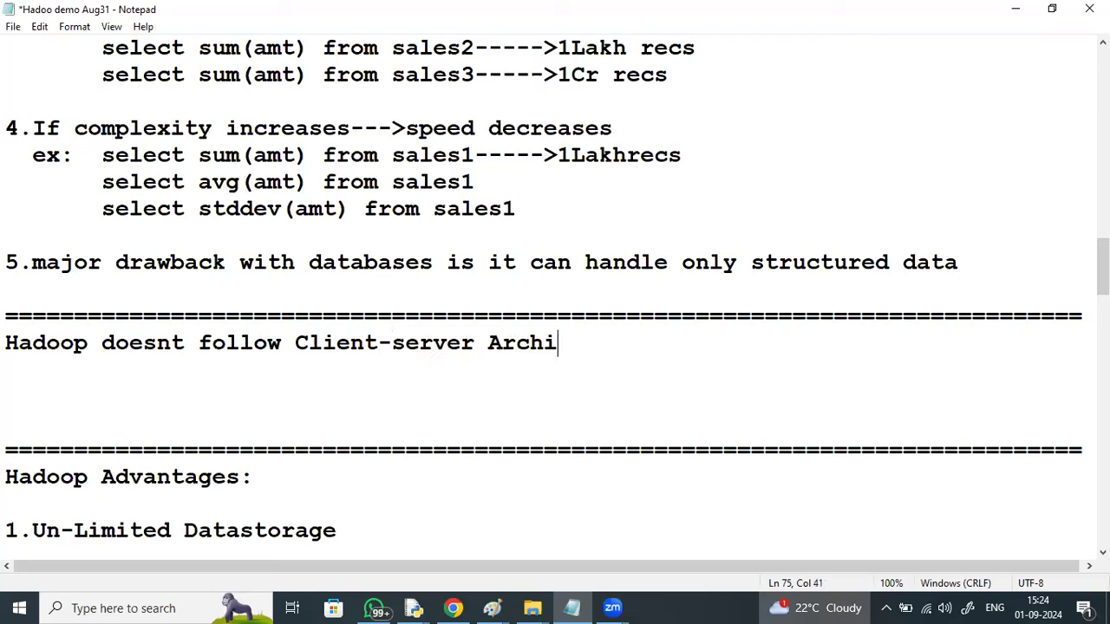
type("tecture")
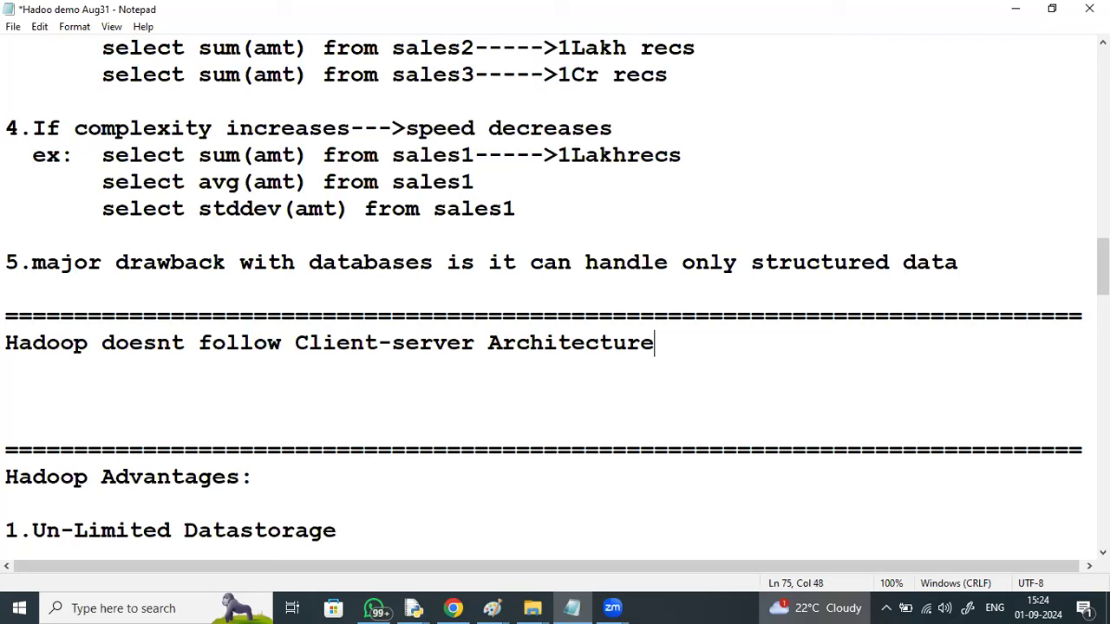
- On a new line, type 'Hadoop follows Master-Slave Architecture'
key("Return")
key("Return")
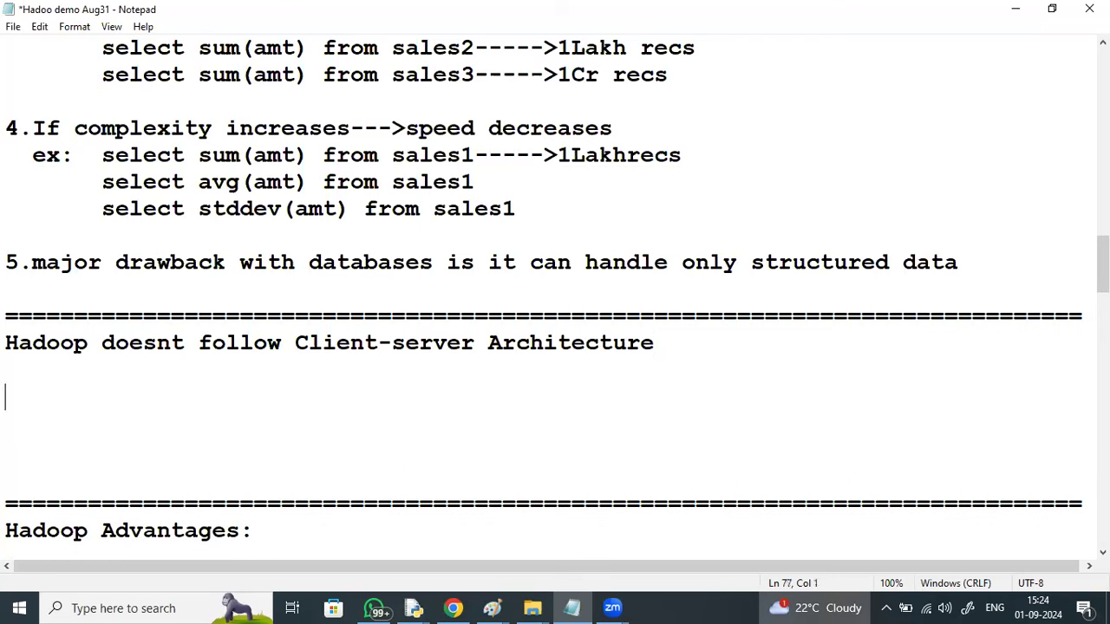
type("G")
key("BackSpace")
type("Hadoop f")
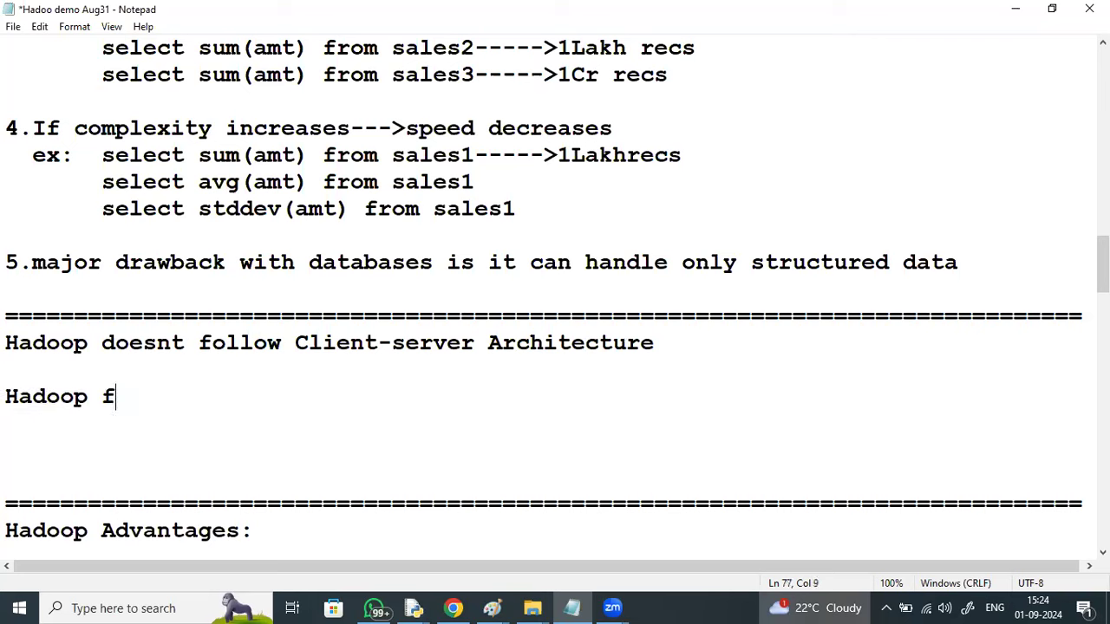
type("ollows Master-")
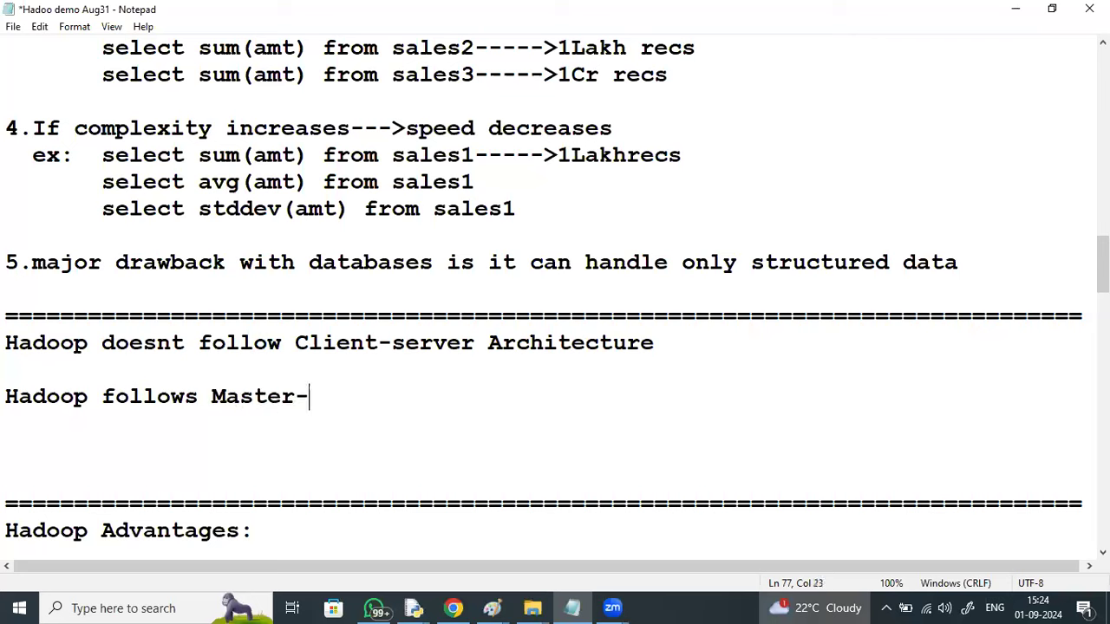
type("Slav")
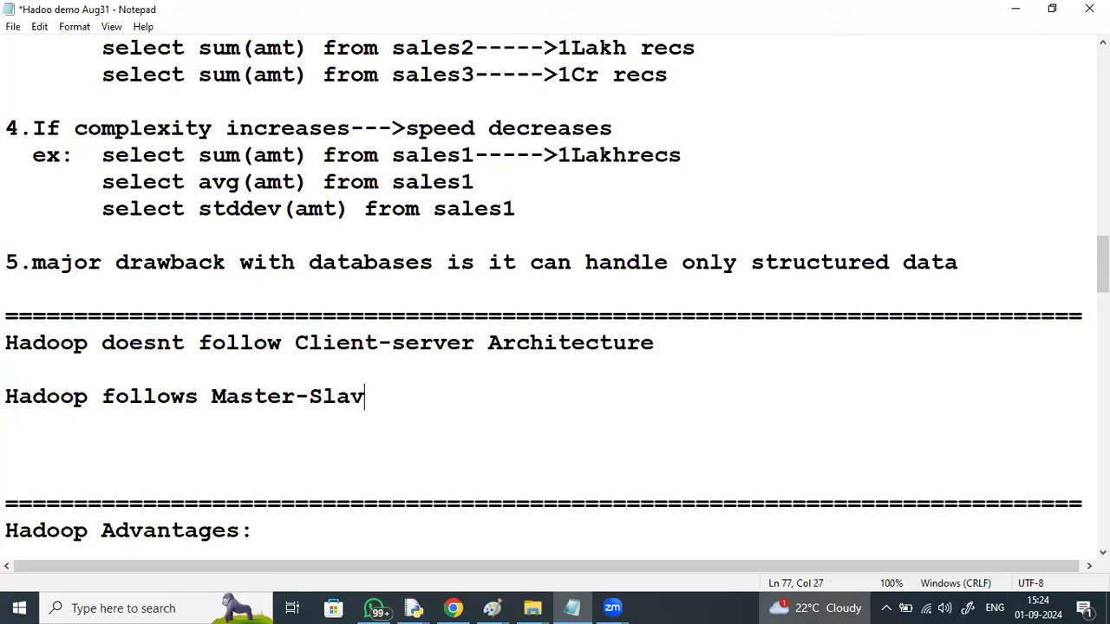
type("e Archi")
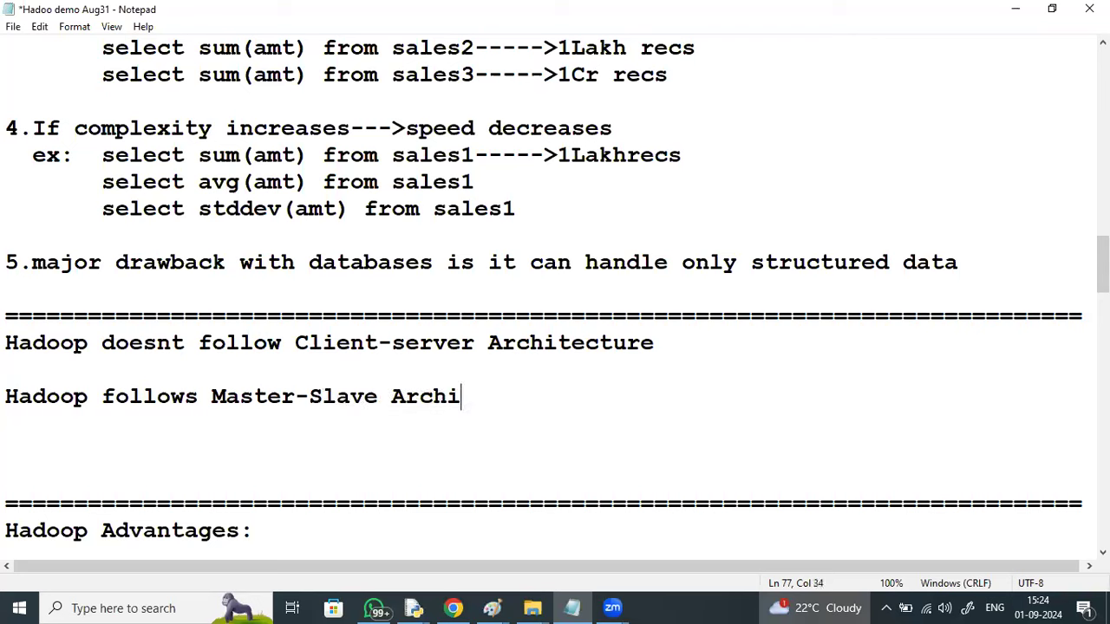
type("tectu")
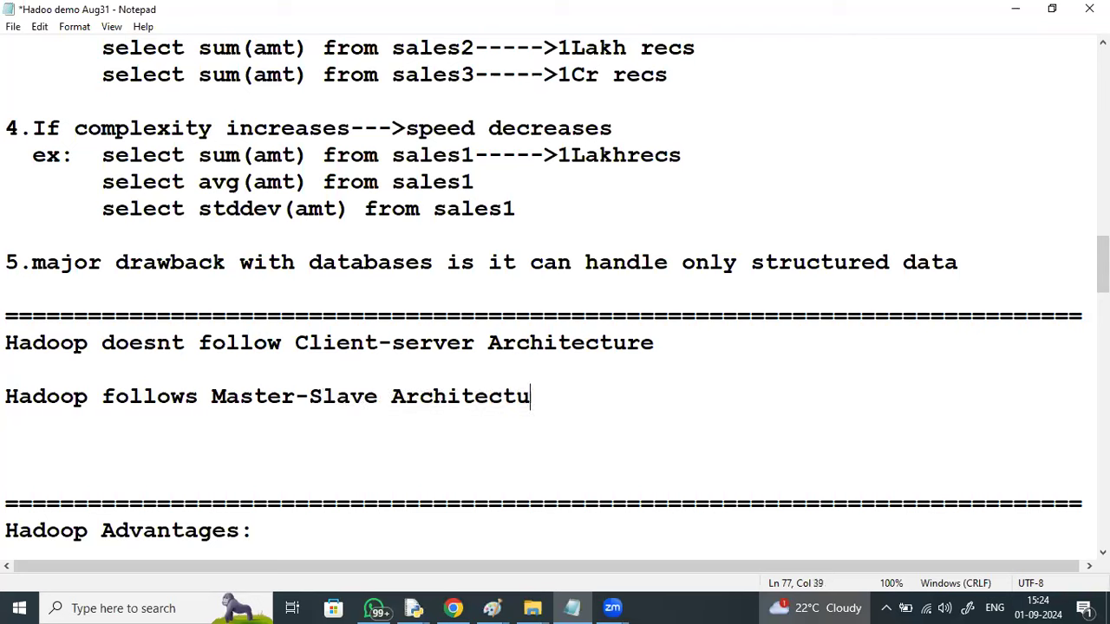
type("re")
- Launch Paint from the Windows search box
left_click(110, 605)
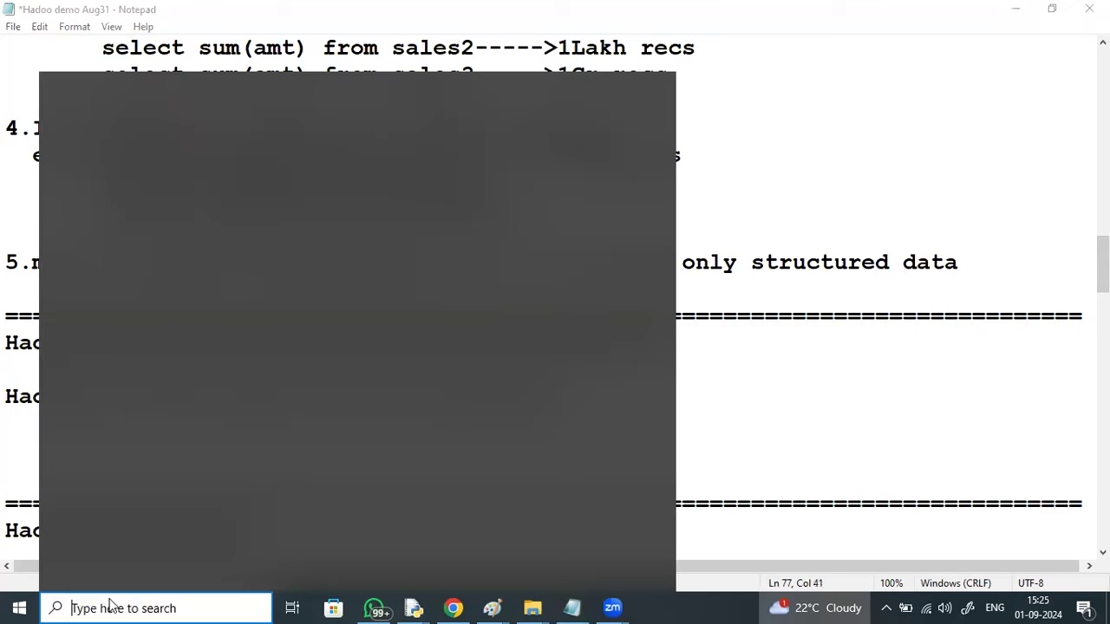
type("paint")
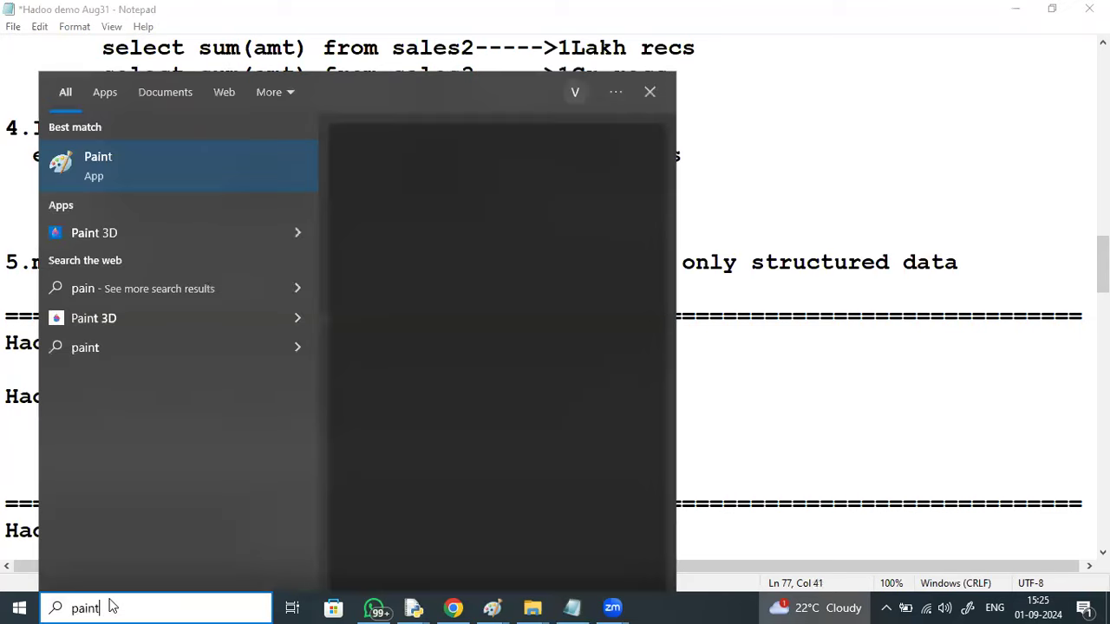
key("Return")
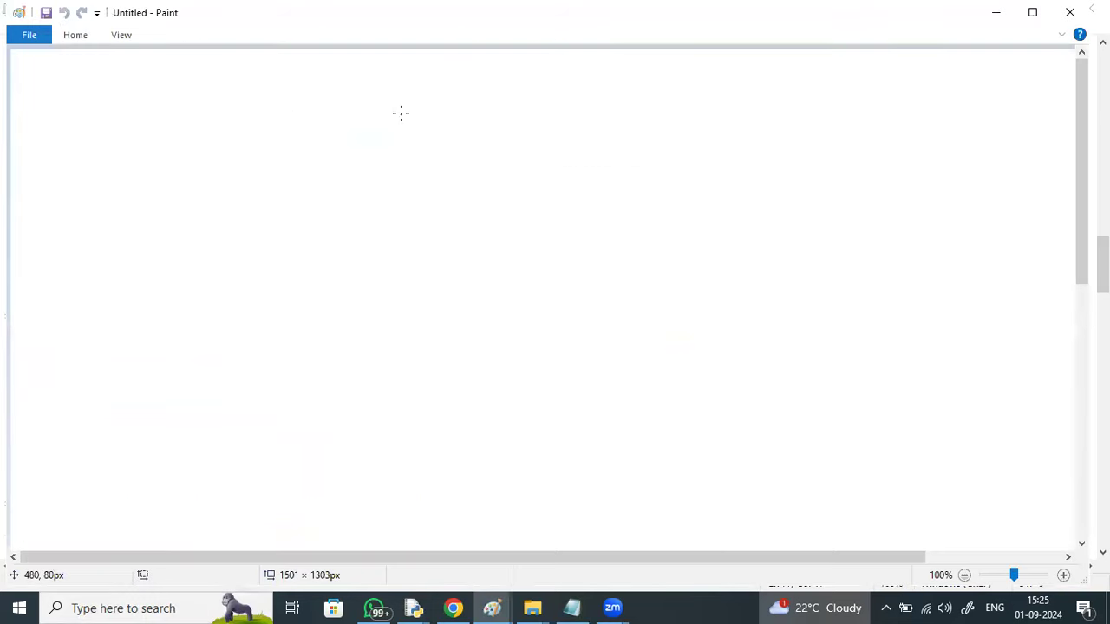
- Sketch the master node box with three arrows fanning downward
mouse_move(407, 104)
left_mouse_down()
mouse_move(406, 148)
mouse_move(405, 103)
left_mouse_up()
left_click_drag(445, 147, 312, 279)
left_click_drag(443, 149, 437, 289)
left_click_drag(444, 151, 593, 269)
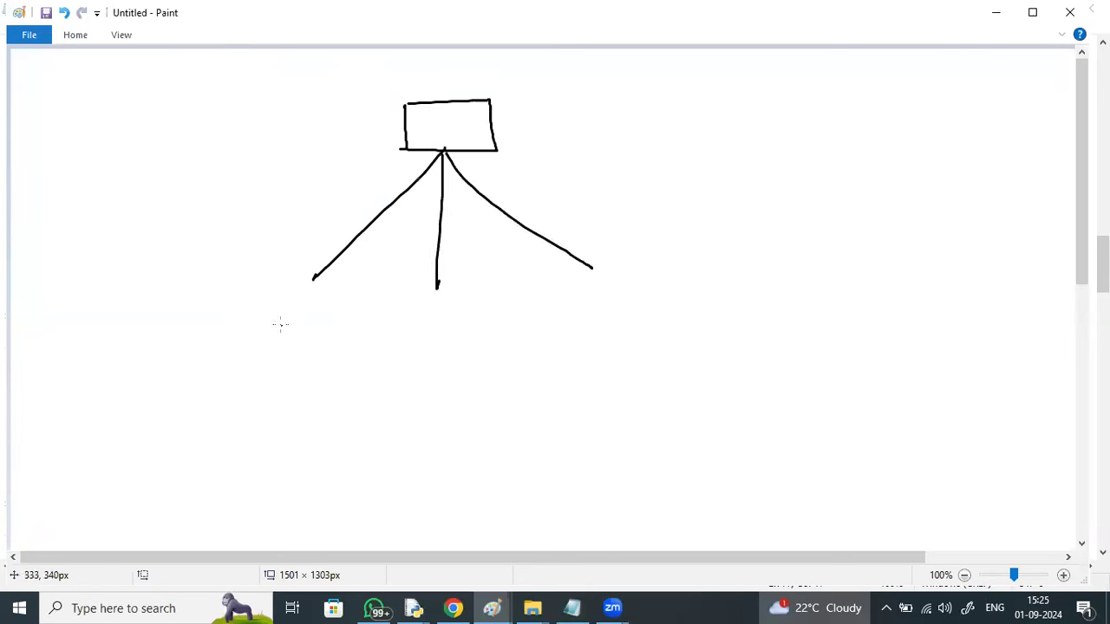
left_click_drag(305, 270, 330, 273)
left_click_drag(431, 284, 466, 274)
left_click_drag(584, 259, 596, 260)
left_click_drag(303, 276, 333, 274)
- Draw three slave boxes under the arrows and a leader line from the master box
left_click_drag(277, 300, 272, 351)
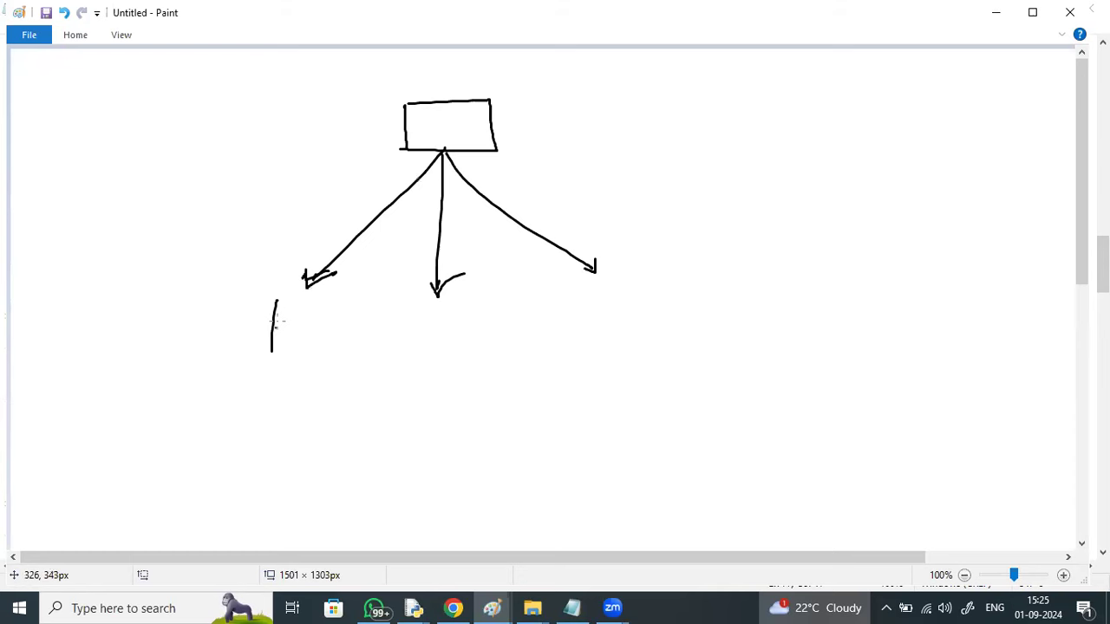
left_click_drag(275, 300, 364, 346)
left_click_drag(272, 347, 363, 345)
left_click_drag(423, 306, 425, 354)
mouse_move(423, 305)
left_mouse_down()
mouse_move(505, 317)
mouse_move(440, 355)
left_mouse_up()
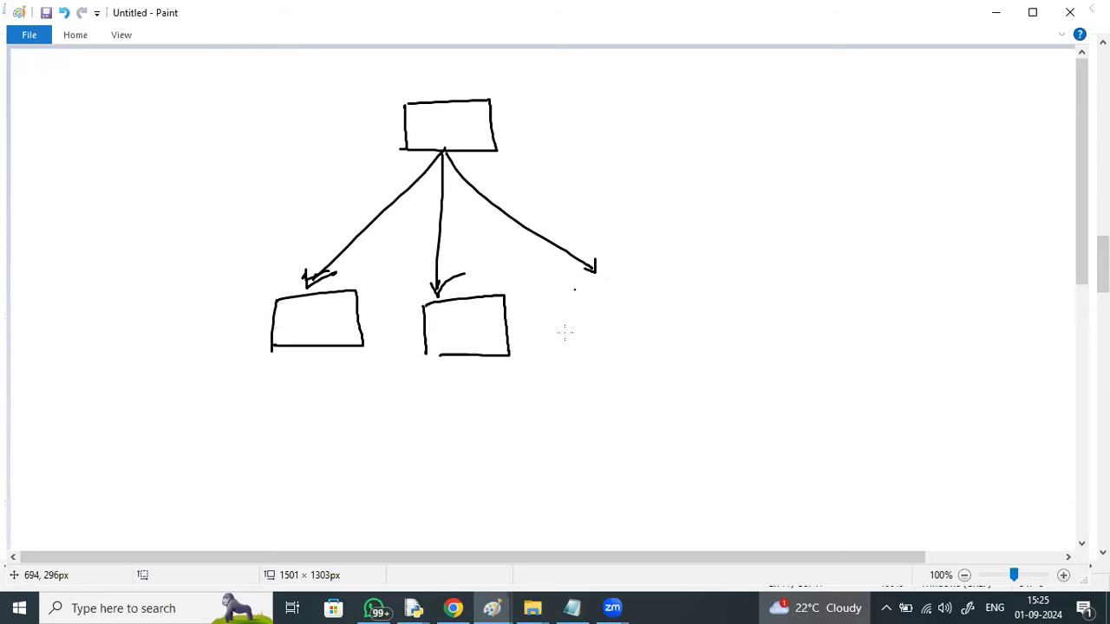
left_click_drag(569, 293, 568, 336)
mouse_move(564, 292)
left_mouse_down()
mouse_move(652, 346)
mouse_move(555, 341)
mouse_move(563, 345)
left_mouse_up()
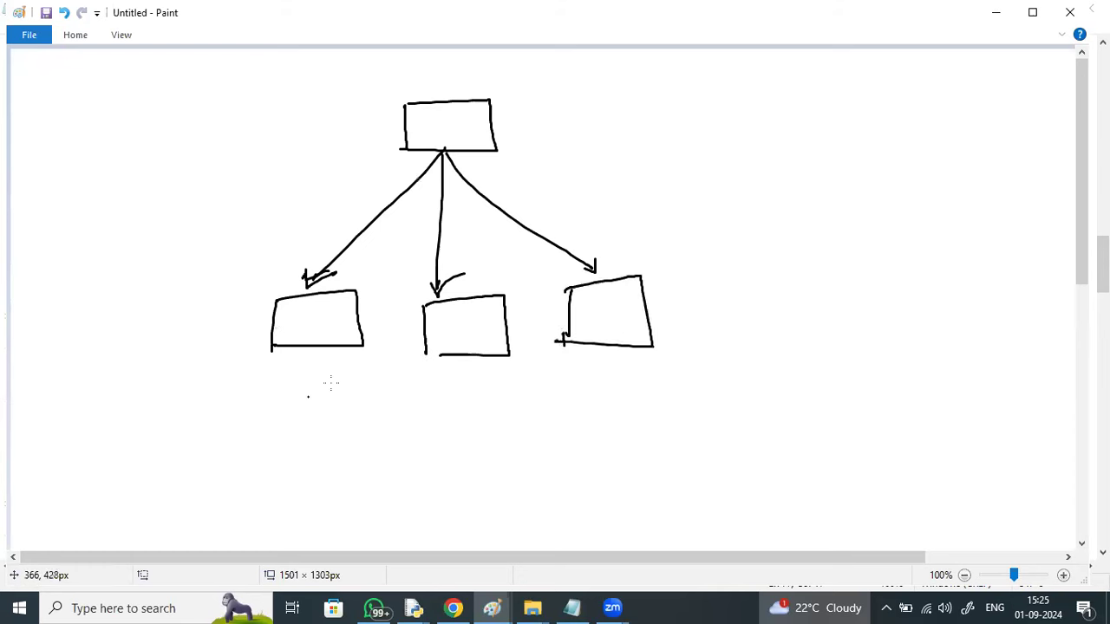
mouse_move(465, 136)
left_mouse_down()
mouse_move(586, 96)
mouse_move(662, 89)
left_mouse_up()
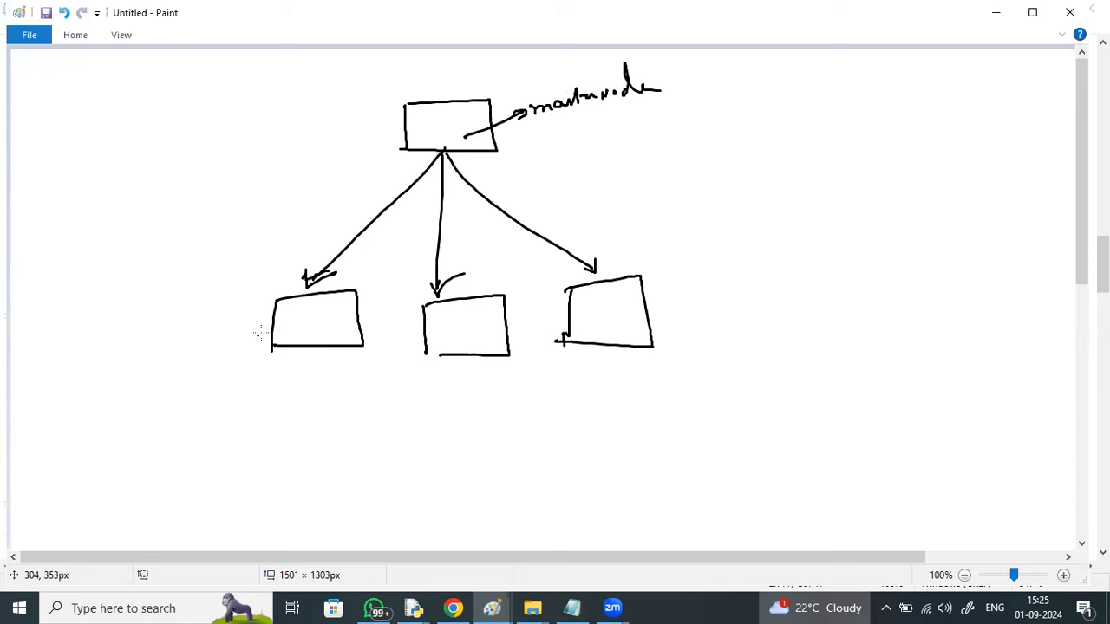
- Write S1, S2 and S3 beneath the three slave boxes
left_click_drag(307, 365, 289, 383)
left_click_drag(313, 370, 316, 384)
left_click_drag(464, 365, 452, 381)
left_click_drag(468, 376, 497, 379)
left_click_drag(594, 357, 583, 374)
left_click_drag(597, 366, 609, 377)
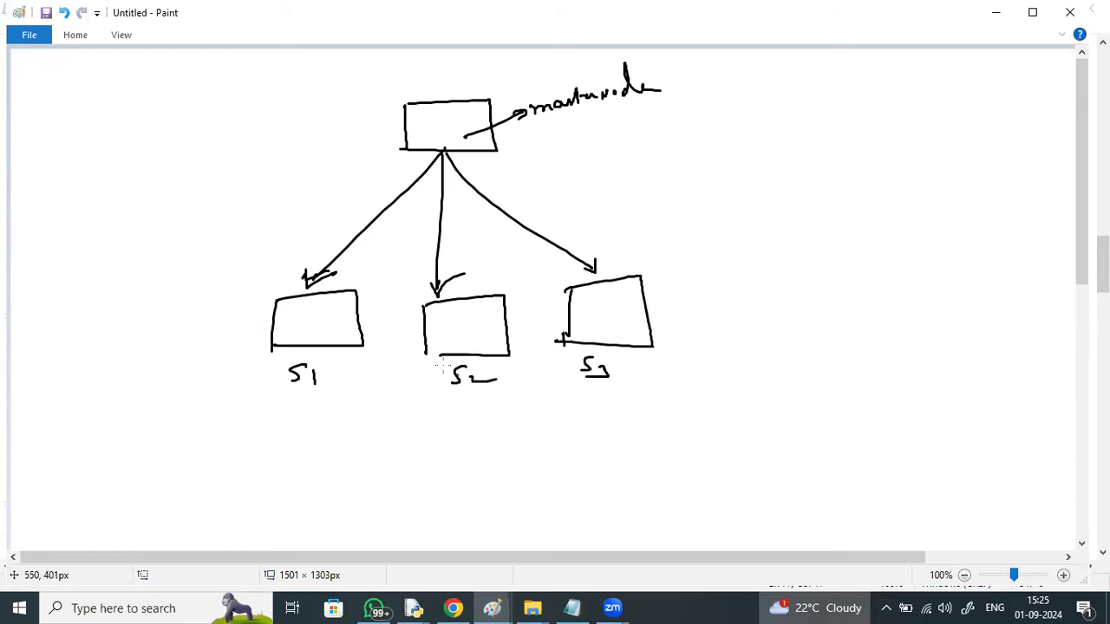
left_click_drag(424, 355, 440, 356)
- Draw a brace under S1–S3 and label it slave nodes
left_click_drag(290, 397, 593, 387)
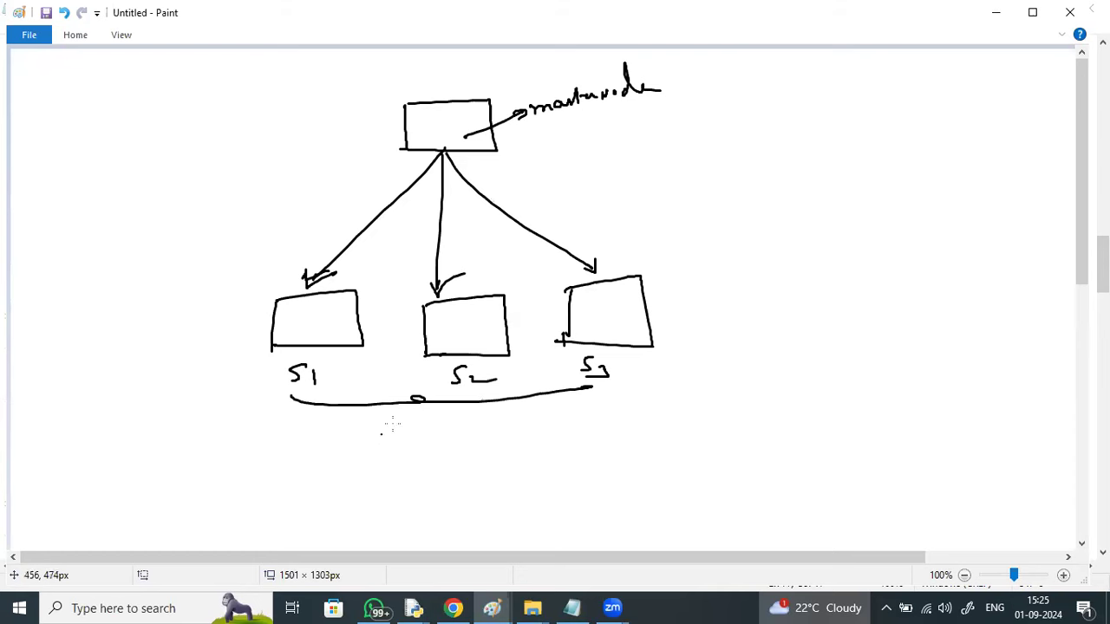
left_click_drag(394, 425, 380, 442)
left_click_drag(404, 427, 405, 440)
left_click_drag(417, 431, 488, 427)
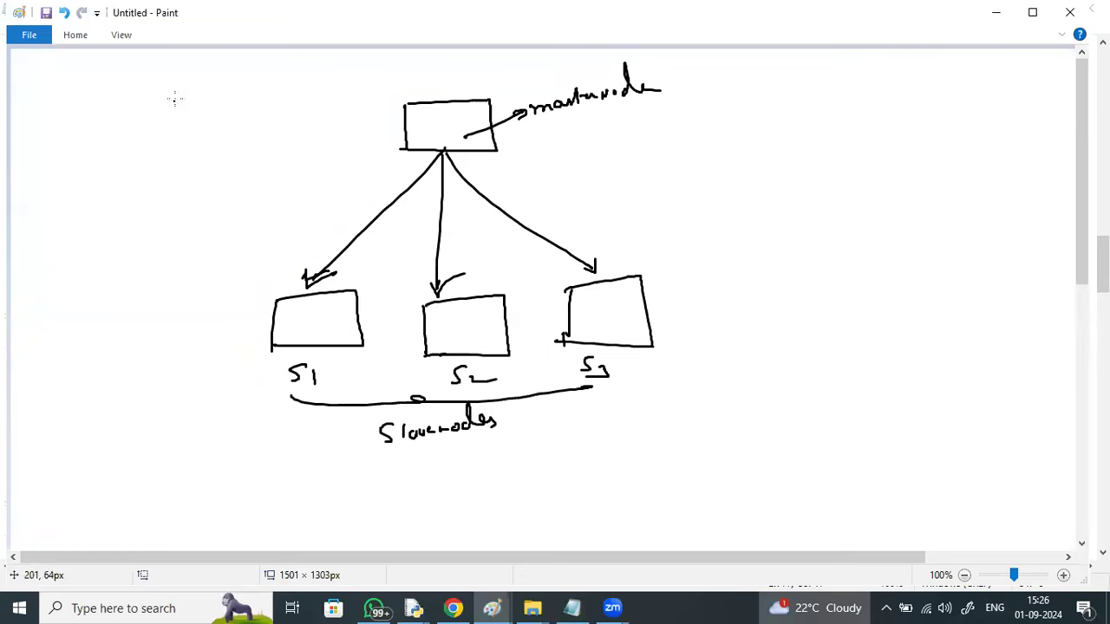
- Write the file name F1.txt at top left and circle it
left_click_drag(175, 97, 175, 116)
left_click_drag(176, 100, 191, 99)
left_click_drag(175, 110, 215, 112)
left_click_drag(215, 104, 245, 102)
left_click_drag(273, 103, 258, 90)
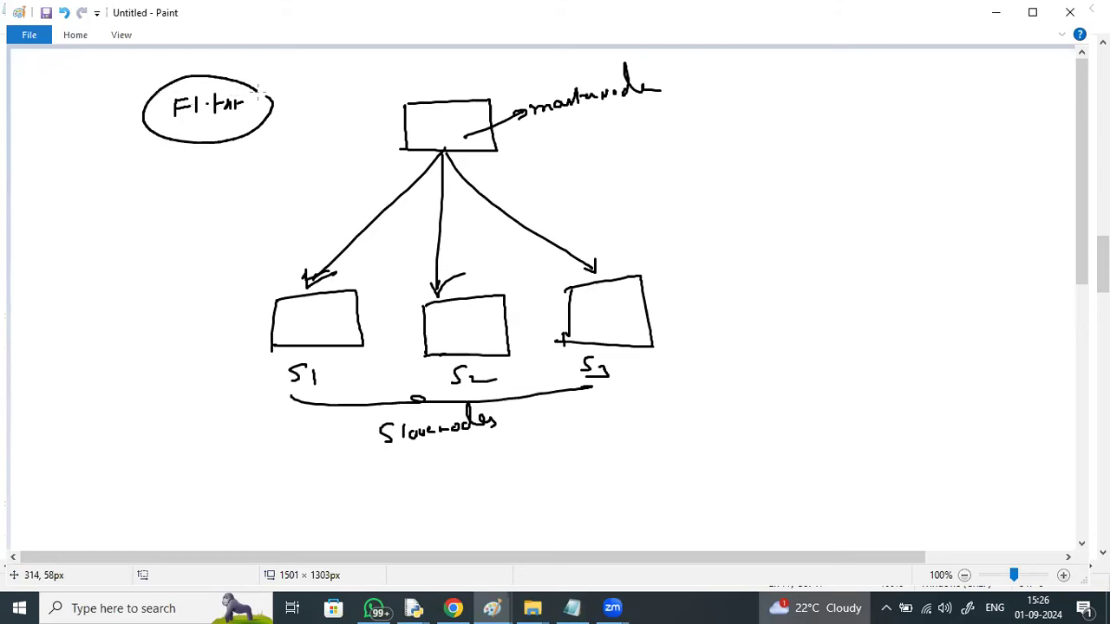
- Label each slave S1, S2 and S3 with 1TB
mouse_move(335, 361)
left_mouse_down()
mouse_move(335, 371)
mouse_move(355, 358)
left_mouse_up()
left_click_drag(350, 358, 349, 371)
left_click_drag(359, 357, 358, 370)
left_click_drag(493, 359, 493, 372)
left_click_drag(500, 359, 511, 359)
left_click_drag(505, 359, 514, 372)
left_click_drag(625, 356, 624, 371)
left_click_drag(630, 358, 641, 357)
mouse_move(636, 357)
left_mouse_down()
mouse_move(637, 371)
mouse_move(646, 370)
left_mouse_up()
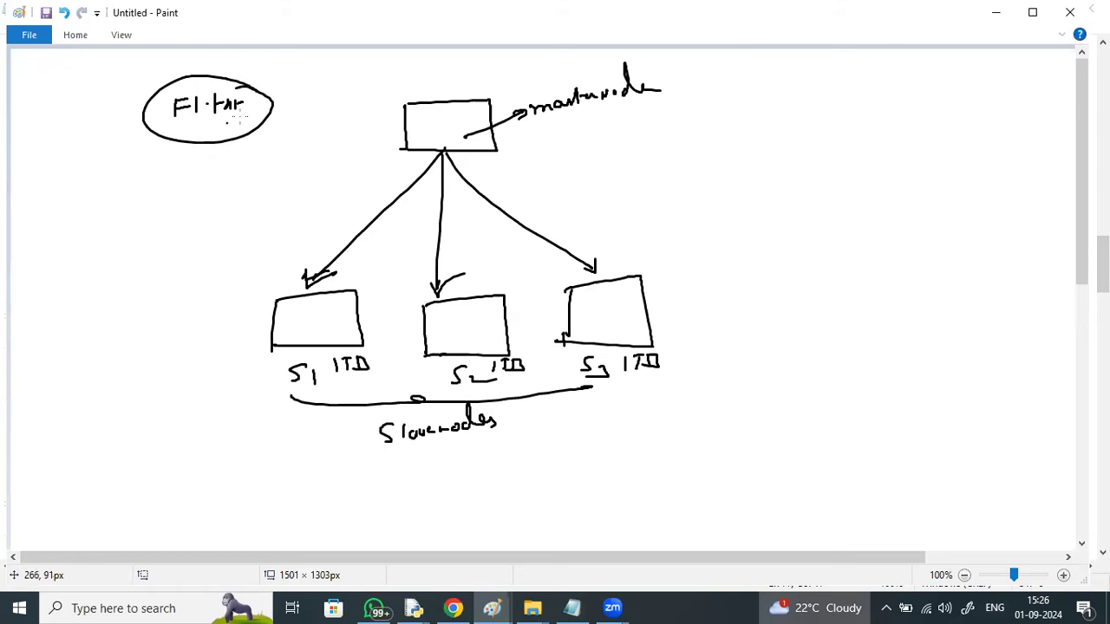
- Mark the F1.txt file as 2TB, underline the 1TB notes, and arrow the 2TB bubble
left_click_drag(241, 115, 276, 109)
mouse_move(290, 106)
left_mouse_down()
mouse_move(307, 115)
mouse_move(318, 98)
left_mouse_up()
left_click_drag(310, 99, 310, 113)
left_click_drag(322, 97, 341, 111)
mouse_move(319, 90)
left_mouse_down()
mouse_move(288, 134)
mouse_move(323, 84)
left_mouse_up()
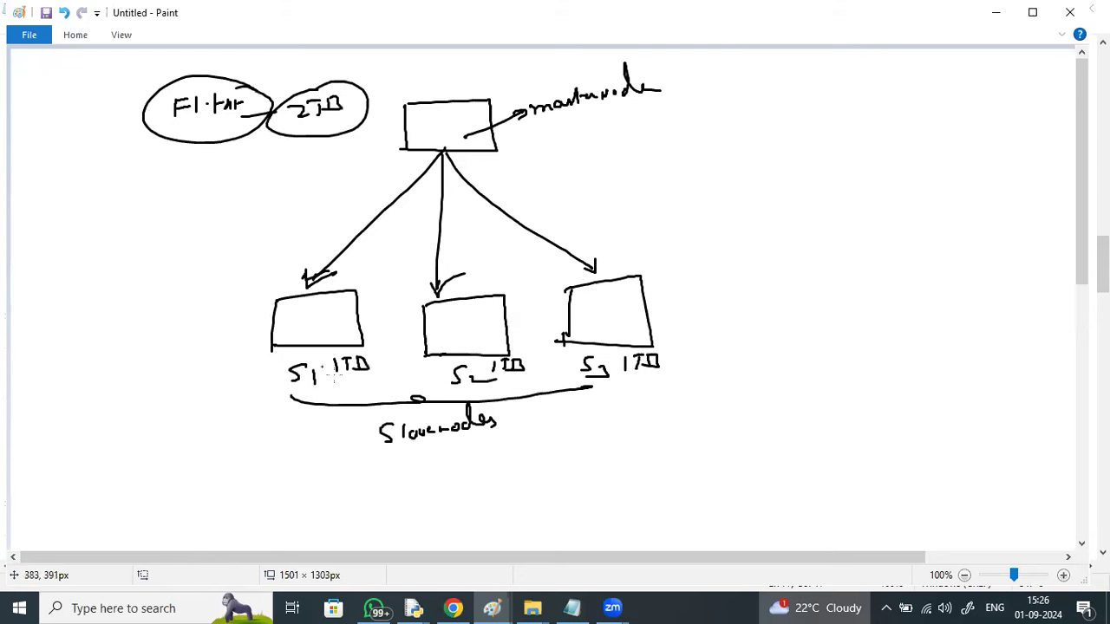
left_click_drag(334, 373, 392, 370)
left_click_drag(499, 390, 543, 383)
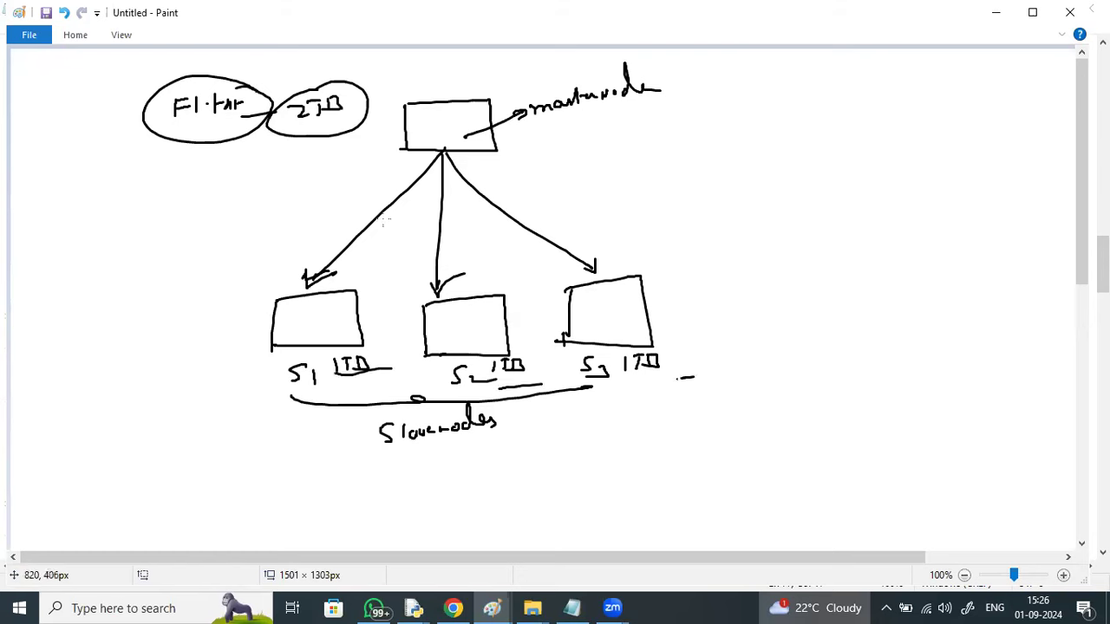
left_click_drag(322, 73, 373, 48)
- Fan piece lines out from the 2TB bubble and underline 2TB
left_click_drag(169, 200, 300, 144)
left_click_drag(296, 208, 309, 144)
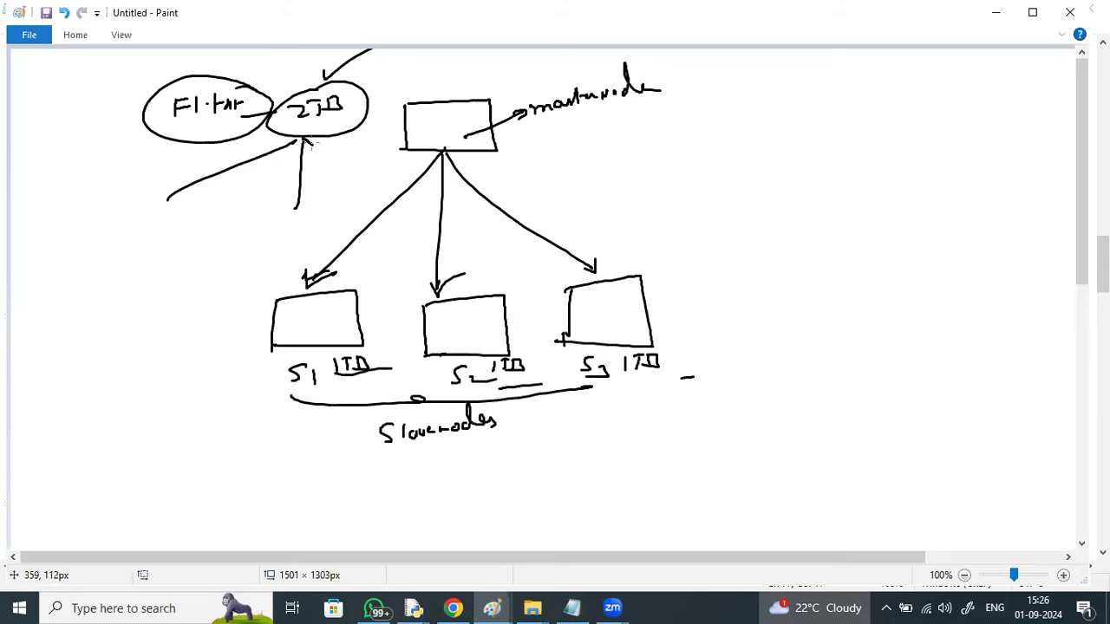
left_click_drag(354, 191, 390, 171)
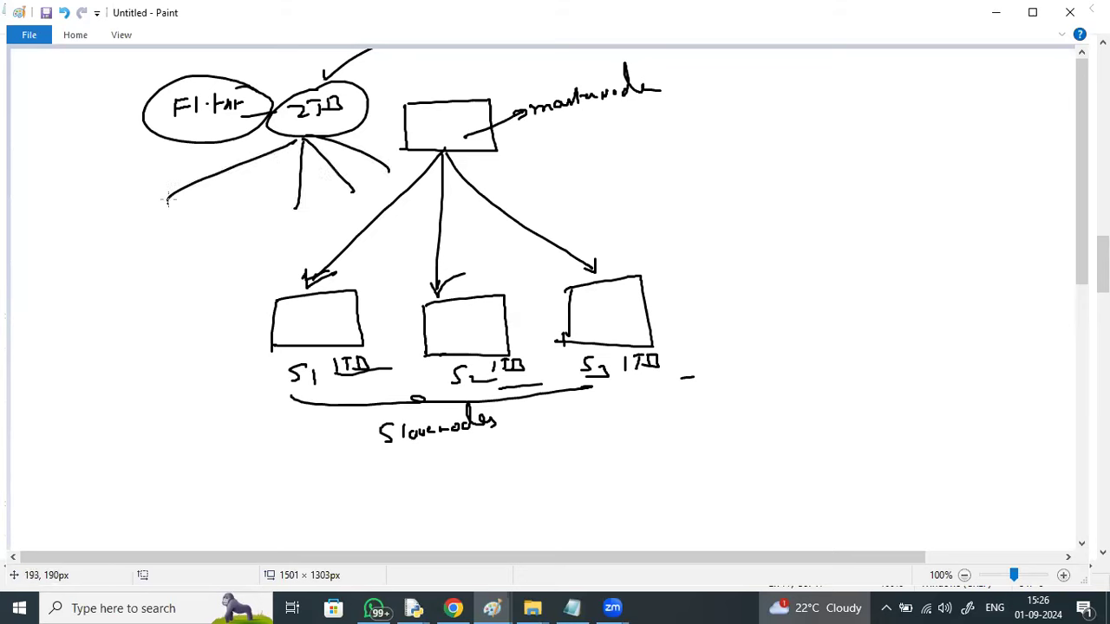
left_click_drag(159, 203, 169, 198)
left_click_drag(359, 189, 397, 172)
left_click_drag(286, 124, 345, 130)
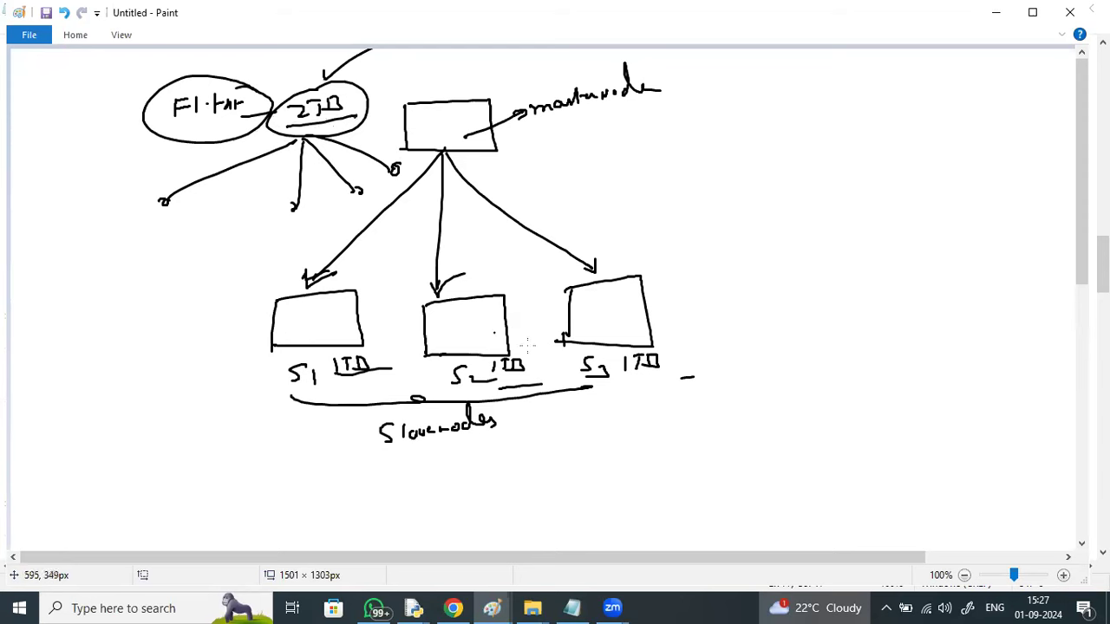
- Route the three pieces' lines into slave boxes S1, S2 and S3 with arrowheads
left_click(221, 225)
left_click_drag(164, 201, 331, 315)
left_click_drag(299, 216, 459, 313)
left_click_drag(364, 193, 539, 269)
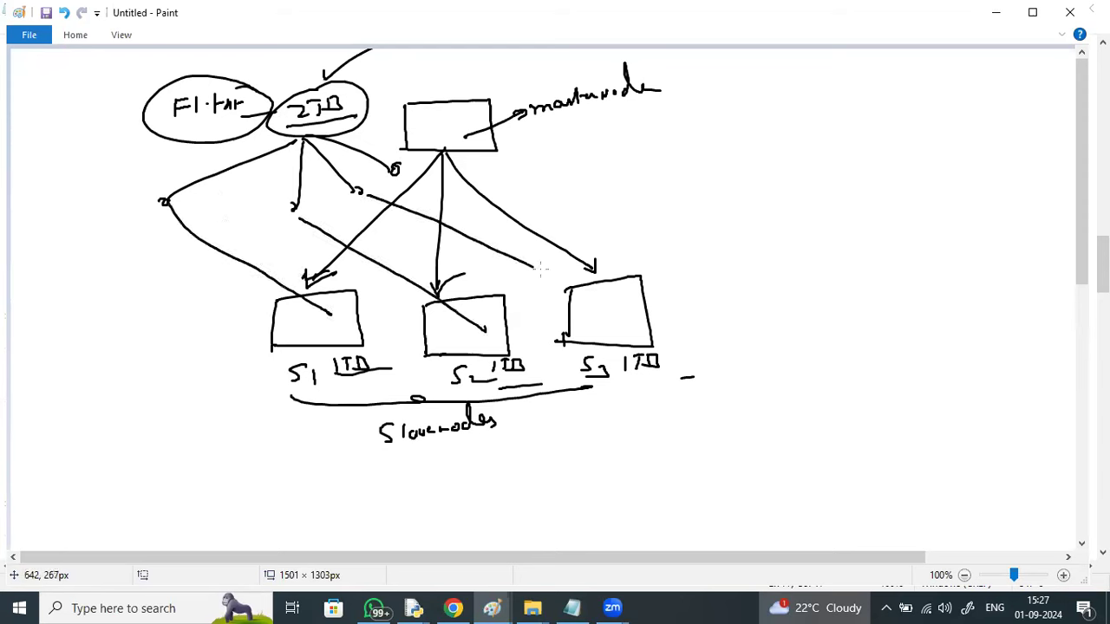
mouse_move(593, 295)
left_mouse_down()
mouse_move(602, 299)
mouse_move(590, 302)
left_mouse_up()
left_click_drag(334, 300, 314, 317)
- Glance at the Notepad notes, then return to the latest master-slave diagram in Paint
left_click(376, 313)
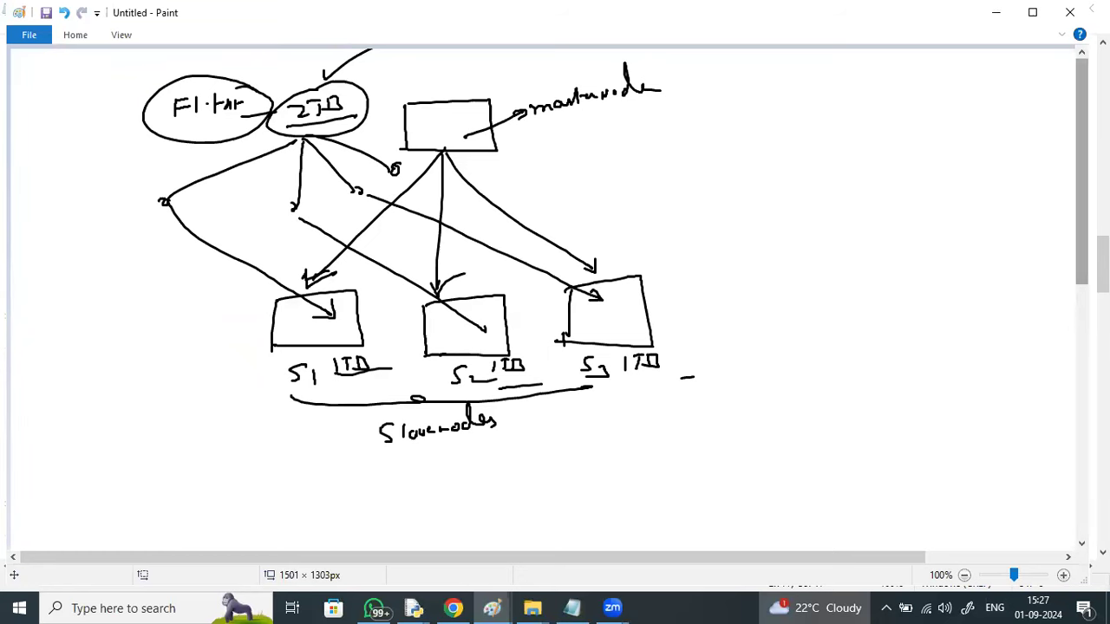
scroll(1026, 271, "down", 3)
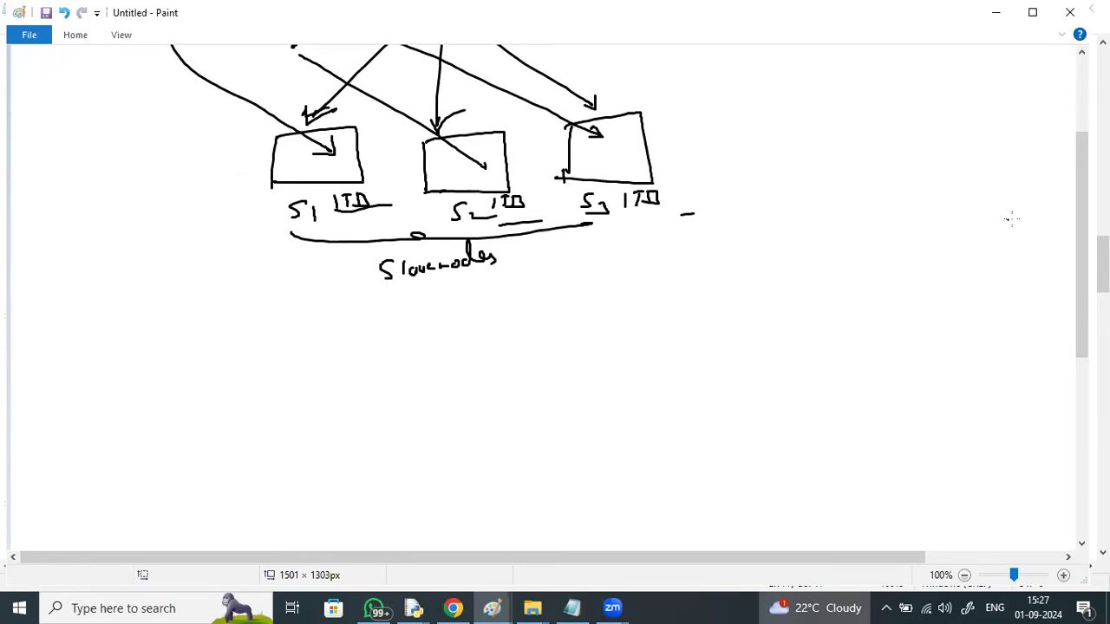
scroll(1008, 219, "up", 1)
scroll(1038, 180, "up", 3)
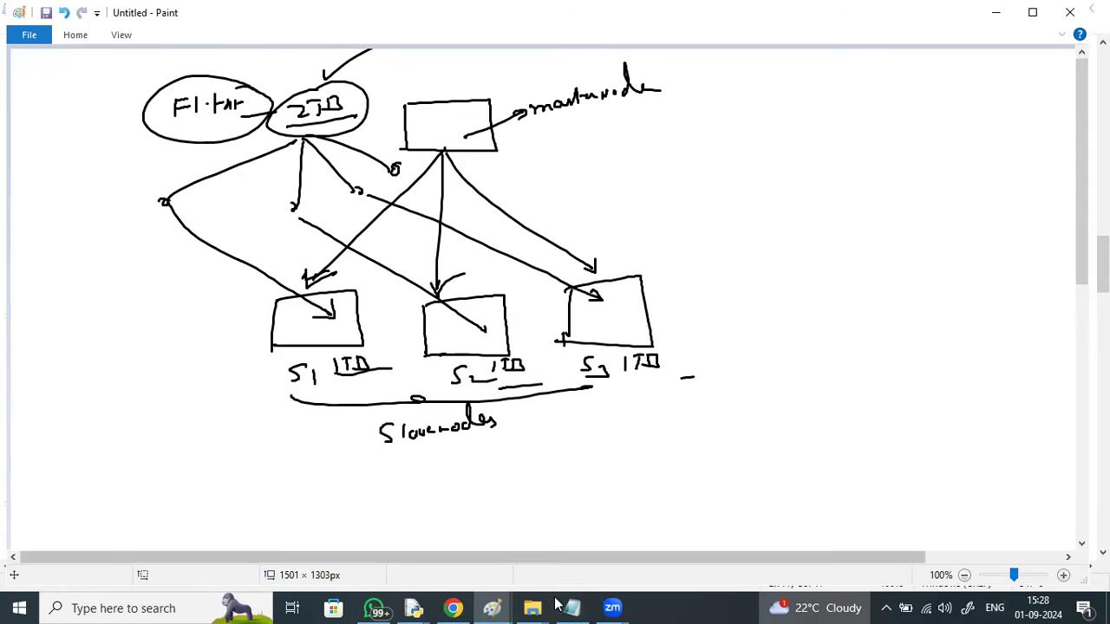
left_click(584, 607)
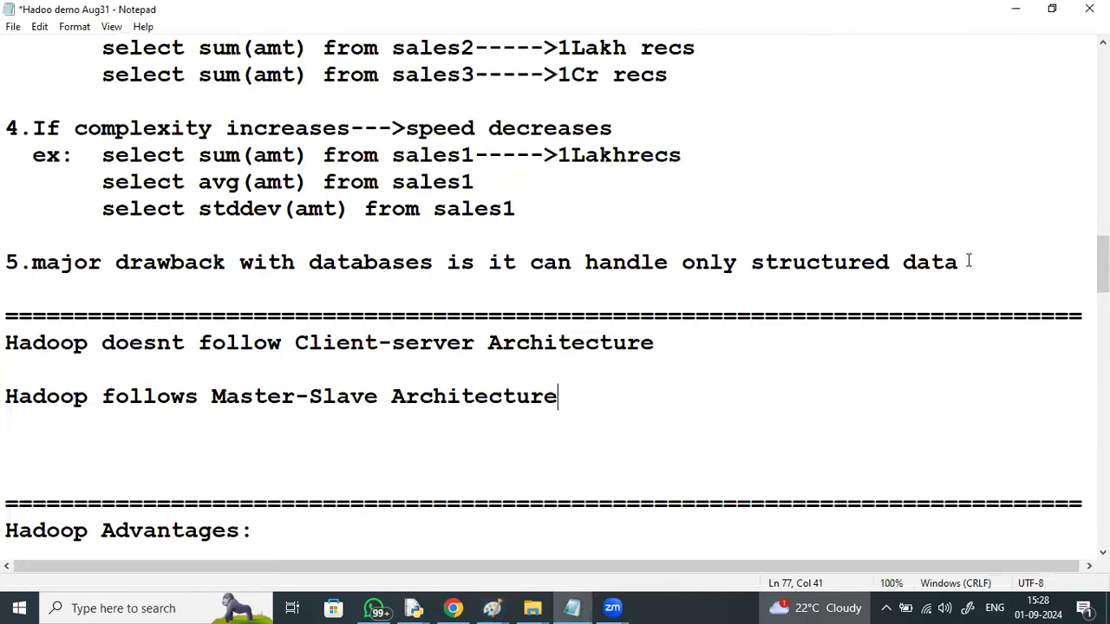
left_click(497, 605)
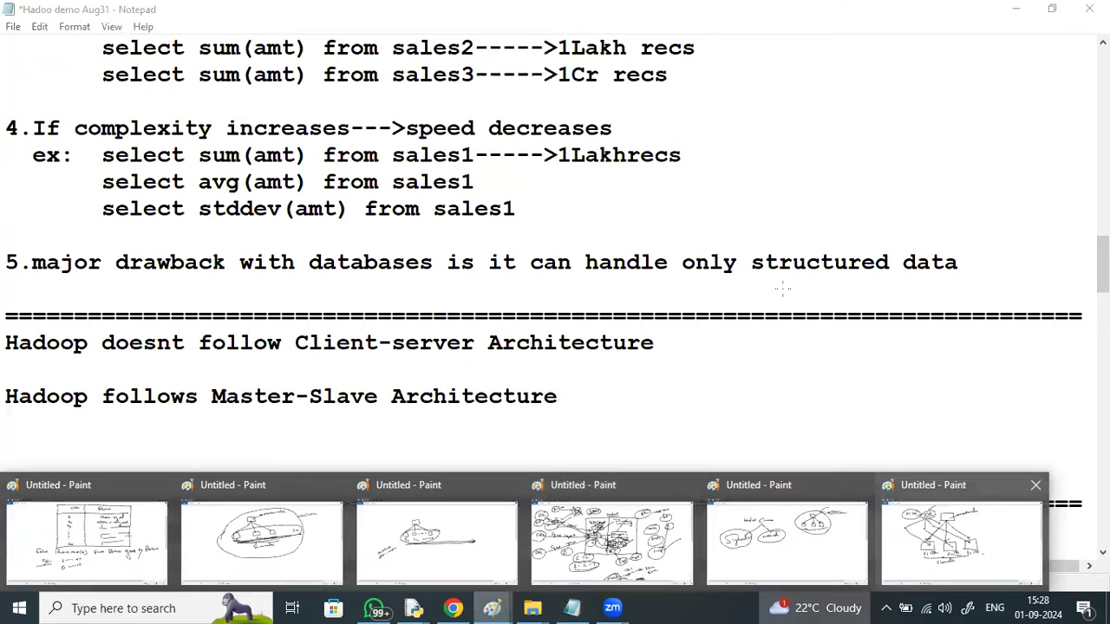
left_click(961, 537)
- Loop all nodes together with an arrow labelled 'Cluster', then minimize Paint
mouse_move(746, 114)
left_mouse_down()
mouse_move(295, 163)
mouse_move(674, 412)
left_mouse_up()
left_click_drag(718, 101, 675, 413)
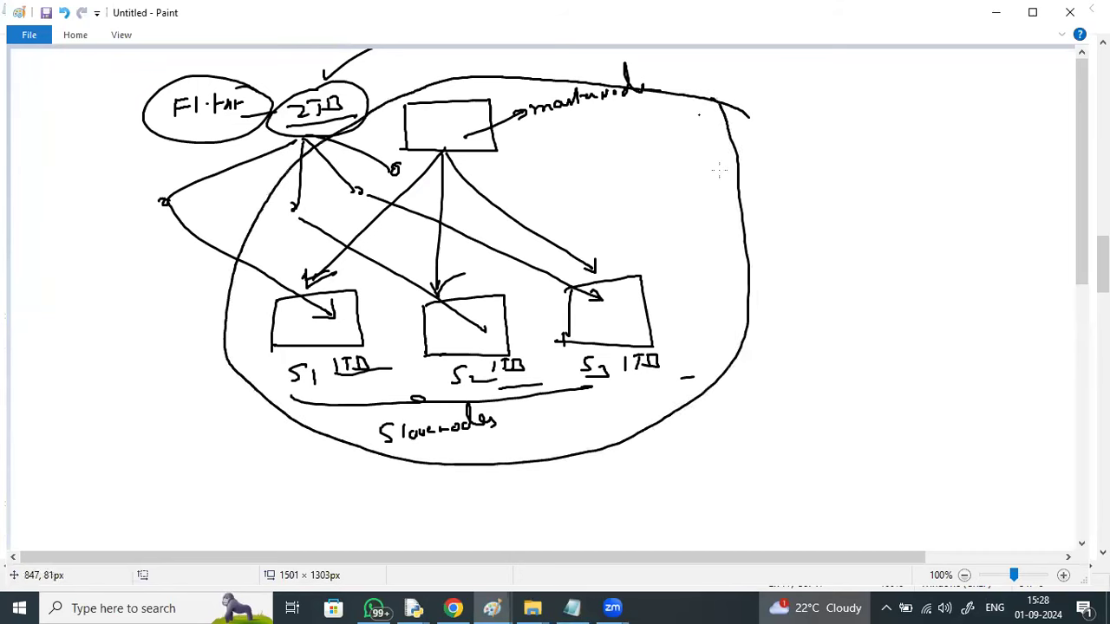
left_click_drag(741, 162, 808, 169)
mouse_move(829, 149)
left_mouse_down()
mouse_move(831, 159)
mouse_move(902, 149)
left_mouse_up()
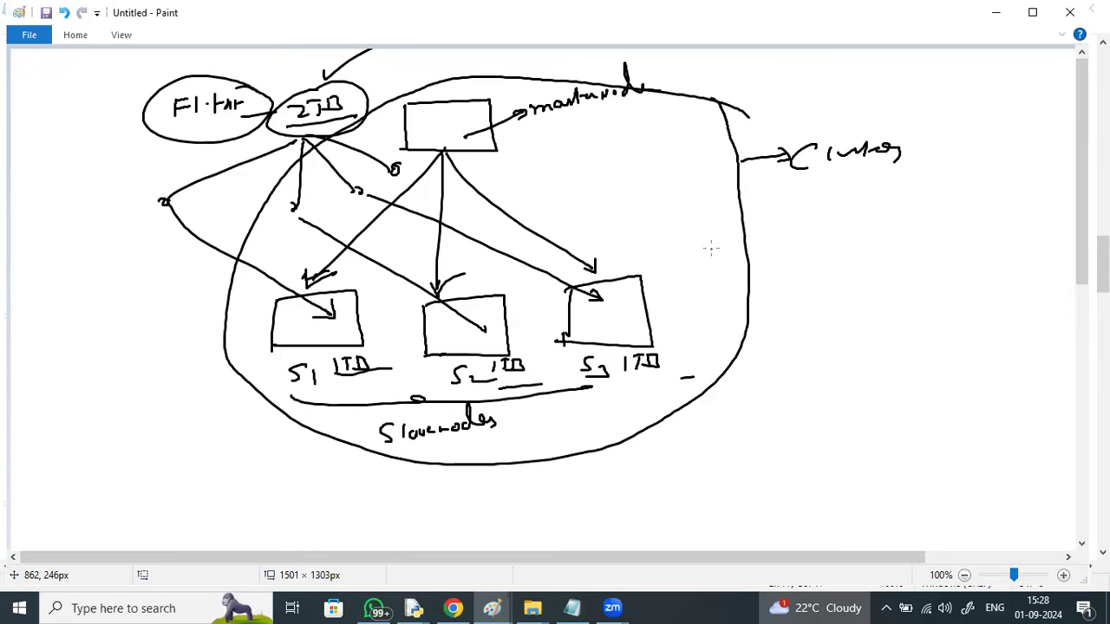
left_click(996, 12)
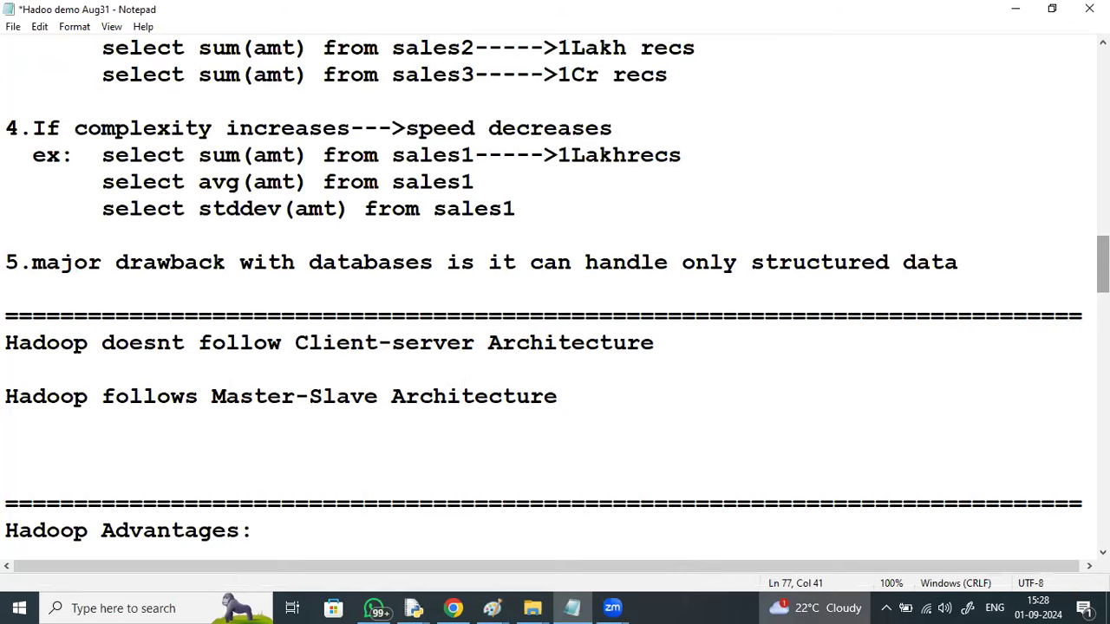
- Below the Master-Slave line, begin the definition 'Cluster :Group of node'
mouse_move(1102, 264)
left_mouse_down()
mouse_move(1102, 304)
mouse_move(1102, 256)
left_mouse_up()
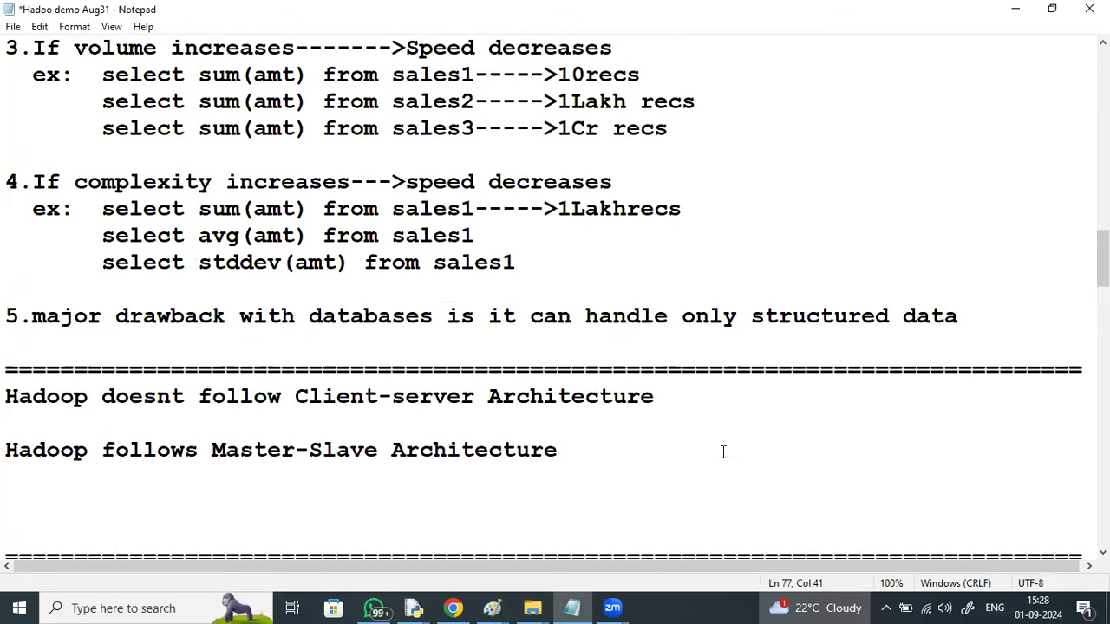
key("Return")
key("Return")
type("C")
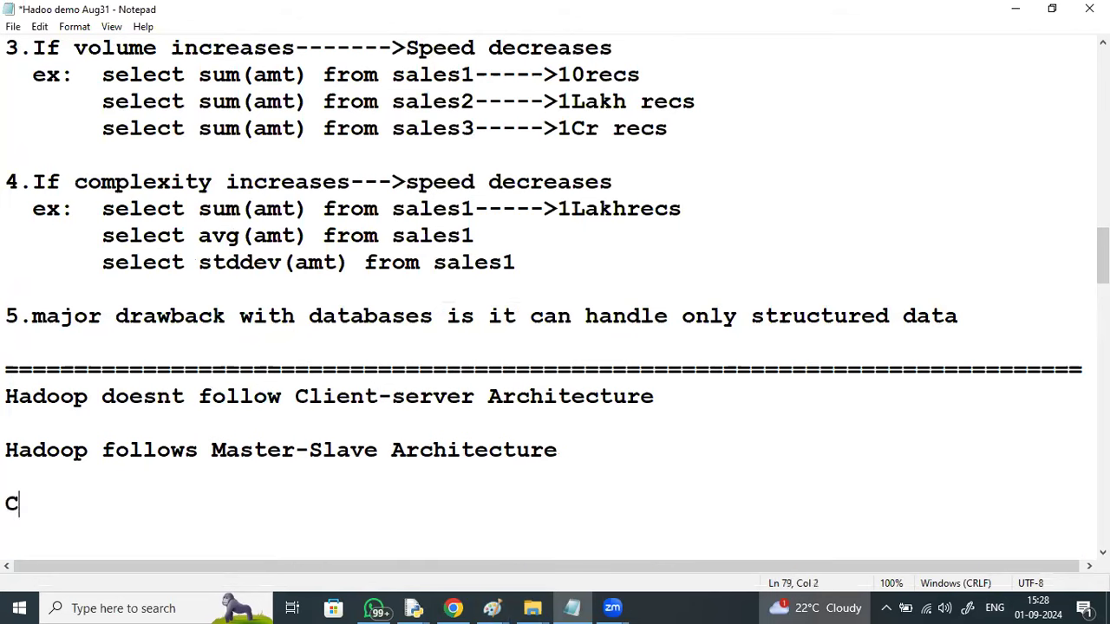
type("luster ")
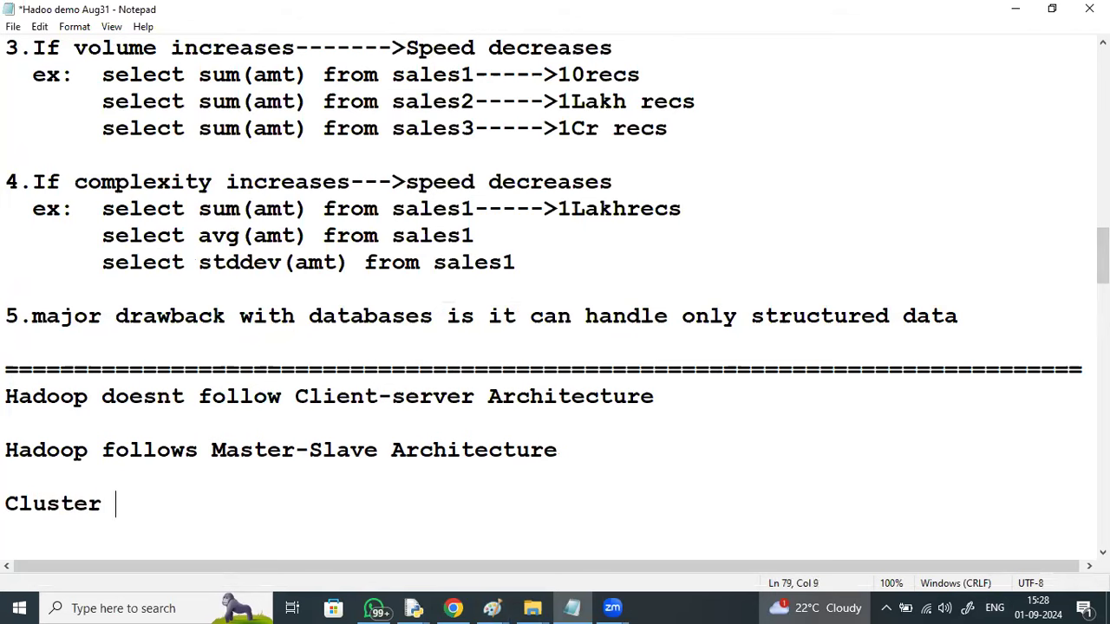
type(":F")
type("gou")
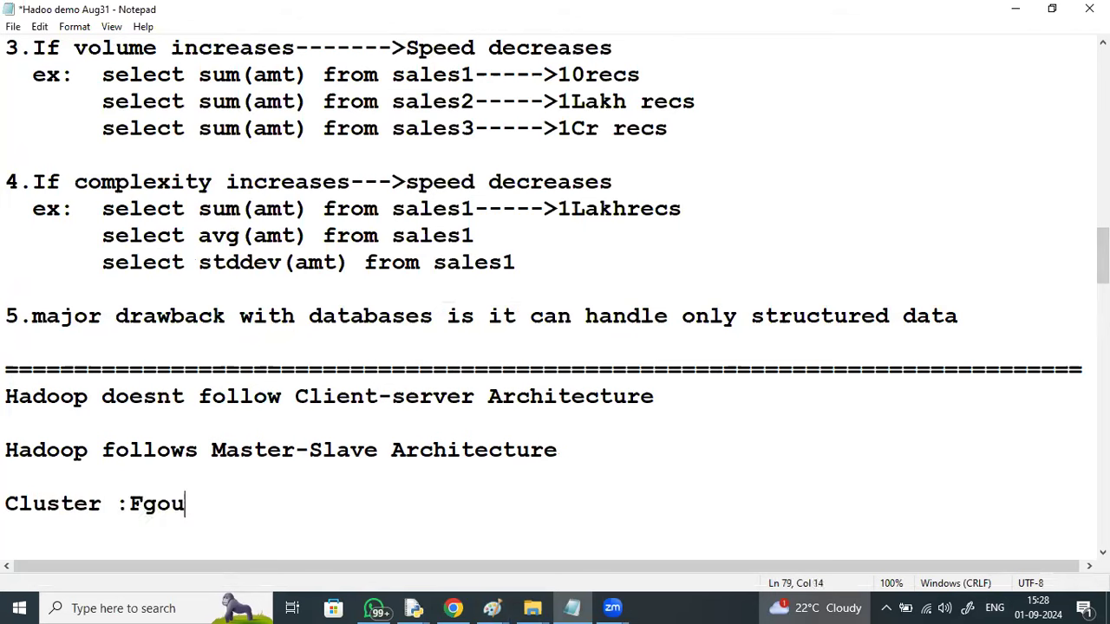
type("p")
key("BackSpace")
key("BackSpace")
key("BackSpace")
key("BackSpace")
key("BackSpace")
key("BackSpace")
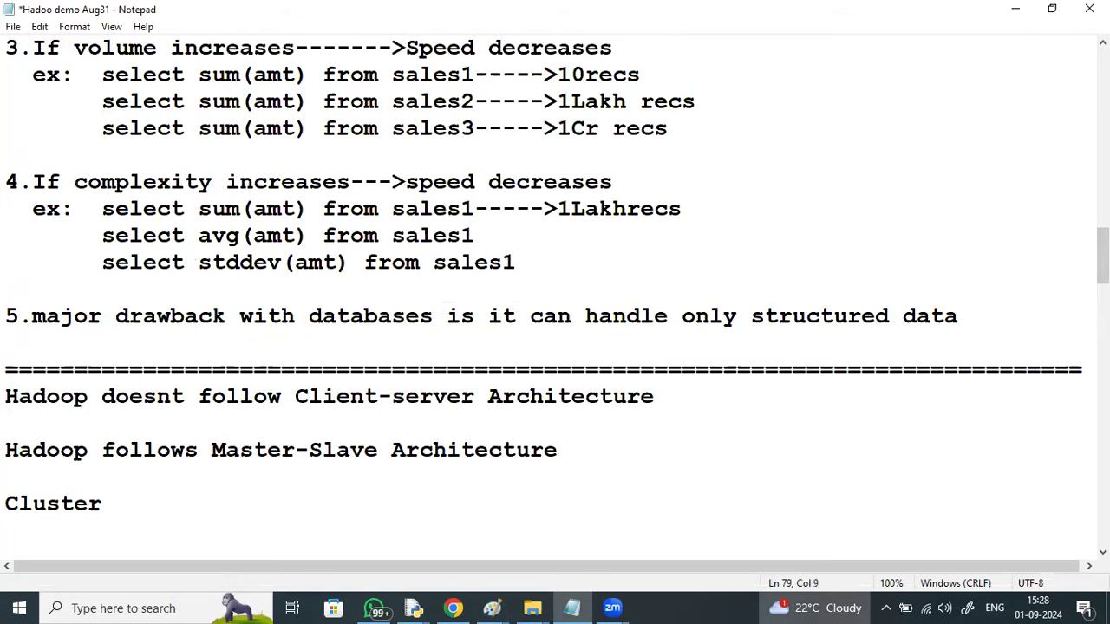
type(":G")
type("ro")
type("pi")
key("BackSpace")
key("BackSpace")
type("up of ")
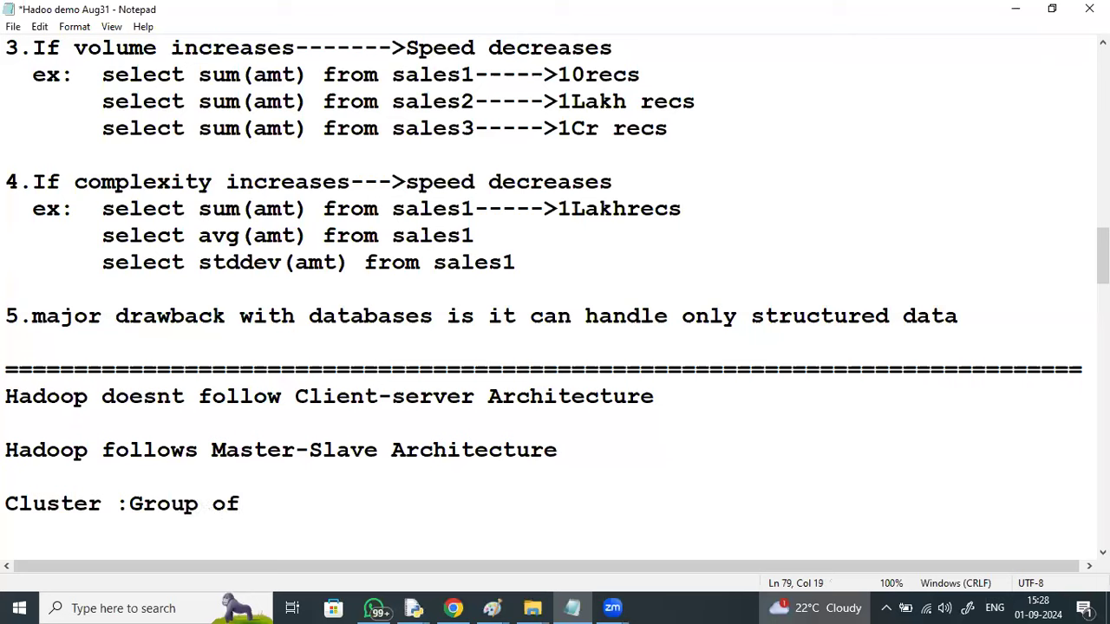
type("o")
key("BackSpace")
type("noded")
key("BackSpace")
- Complete it as 'nodes(CPU's) connected in a nerwork' and add blank lines
type("s(CPU'")
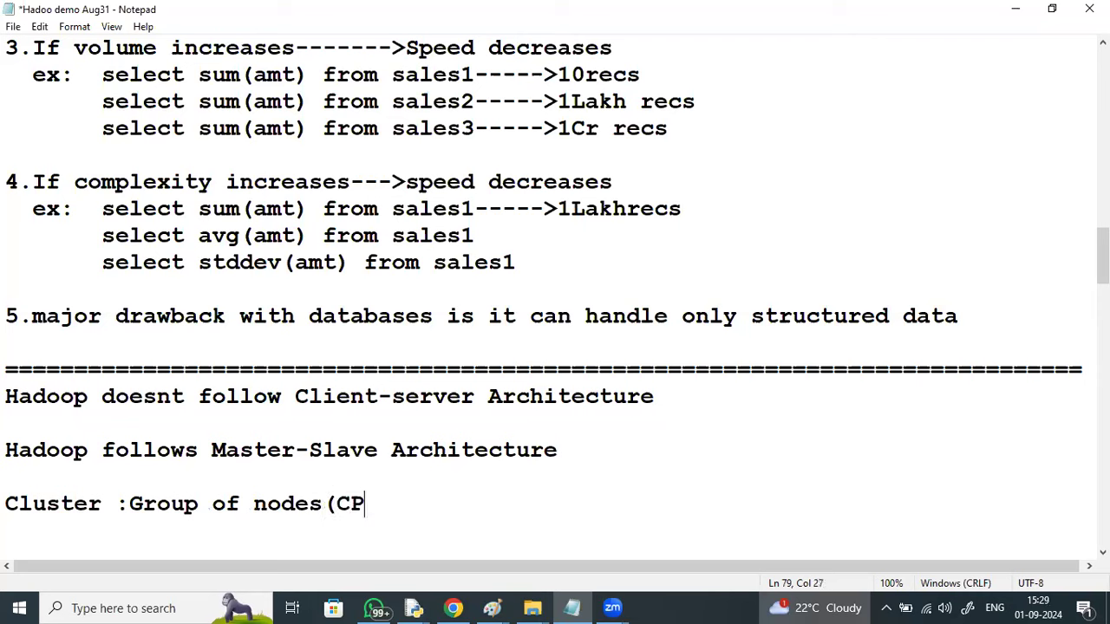
type("s(")
key("BackSpace")
type(") c")
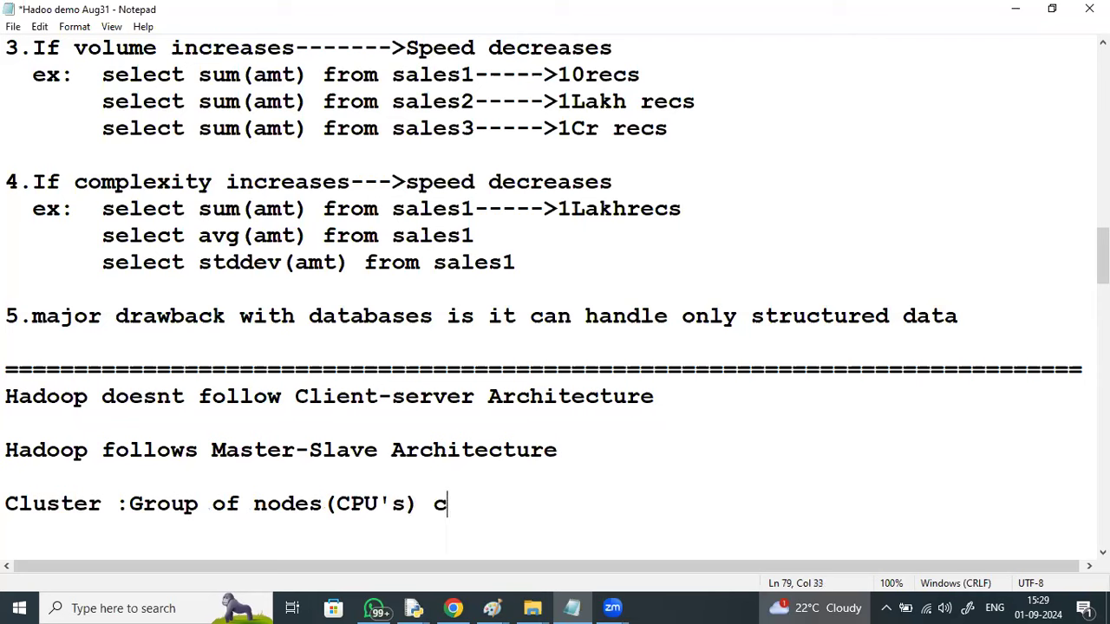
type("onnrc")
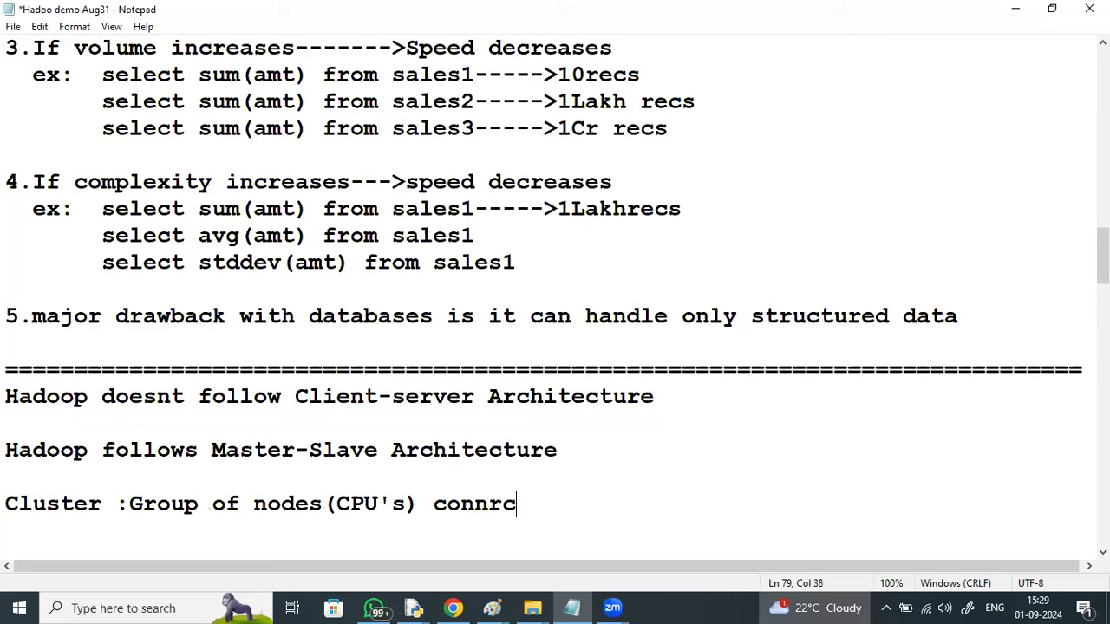
type("ted in")
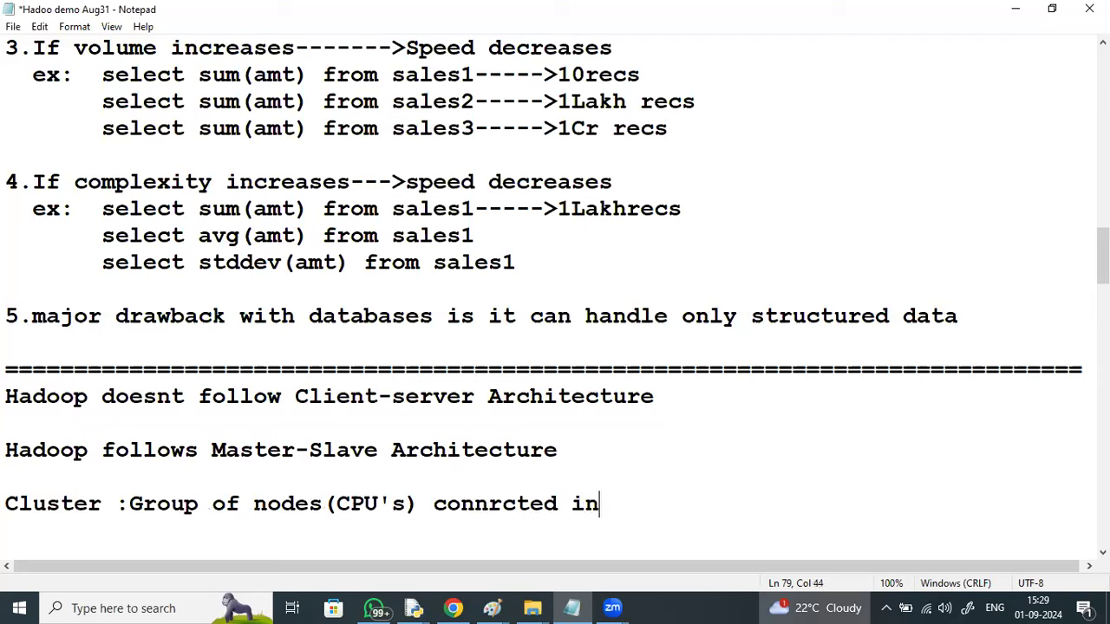
key("BackSpace")
key("ctrl+BackSpace")
key("ctrl+BackSpace")
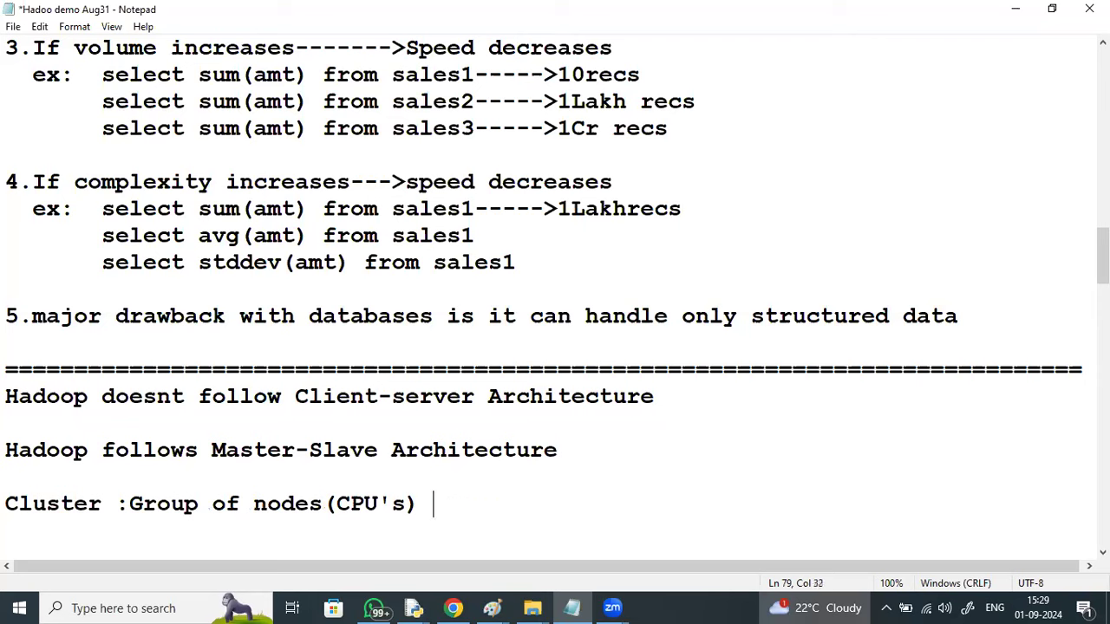
type("conne")
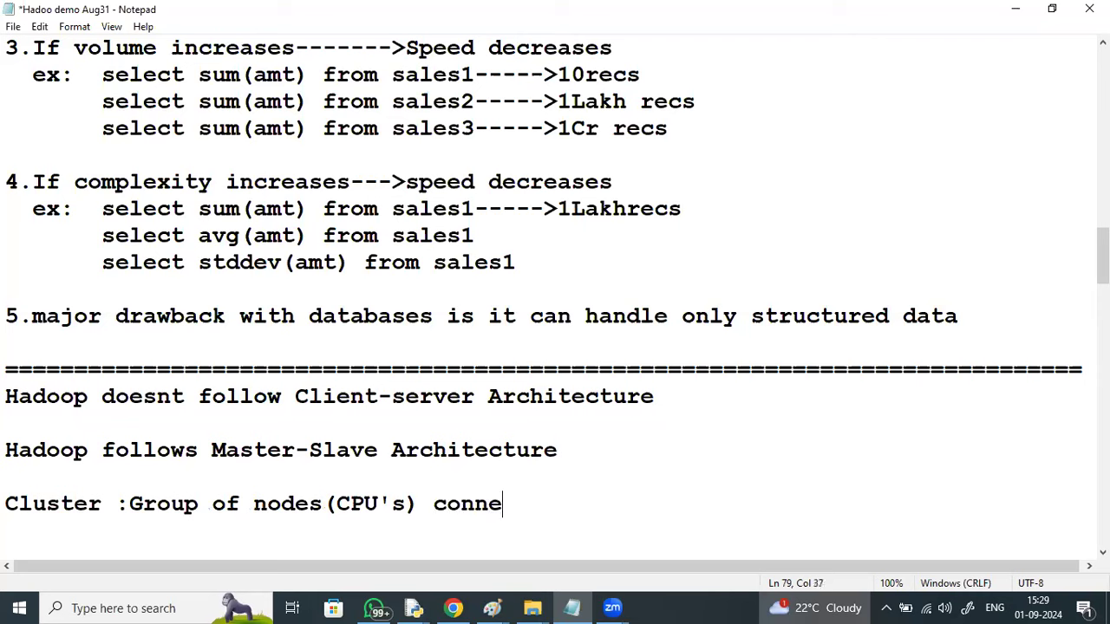
type("cted in ")
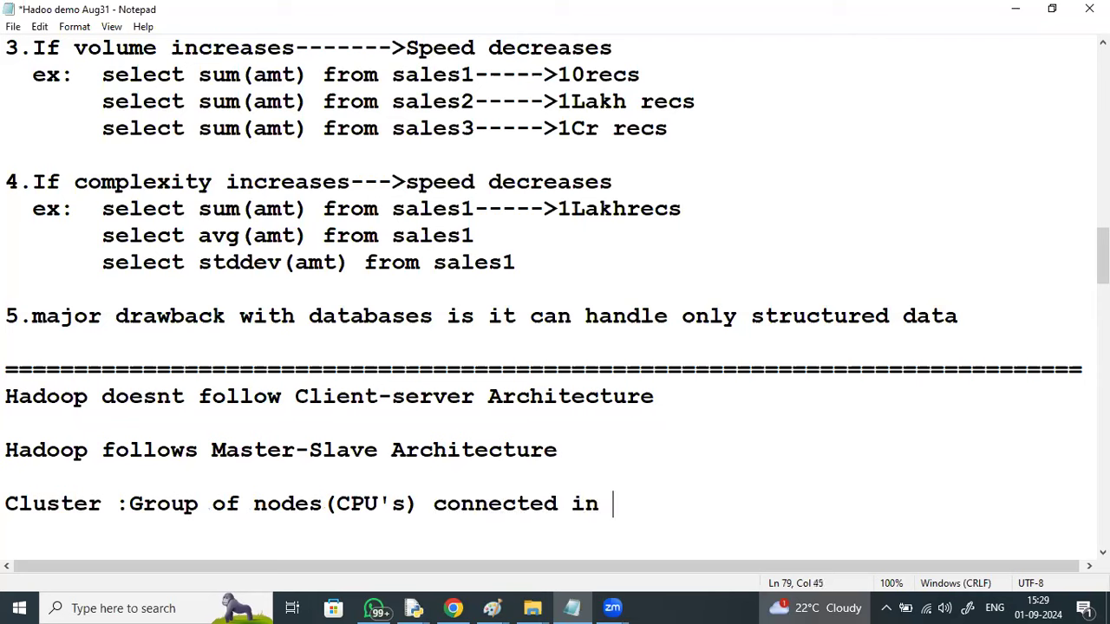
type("a nerwo")
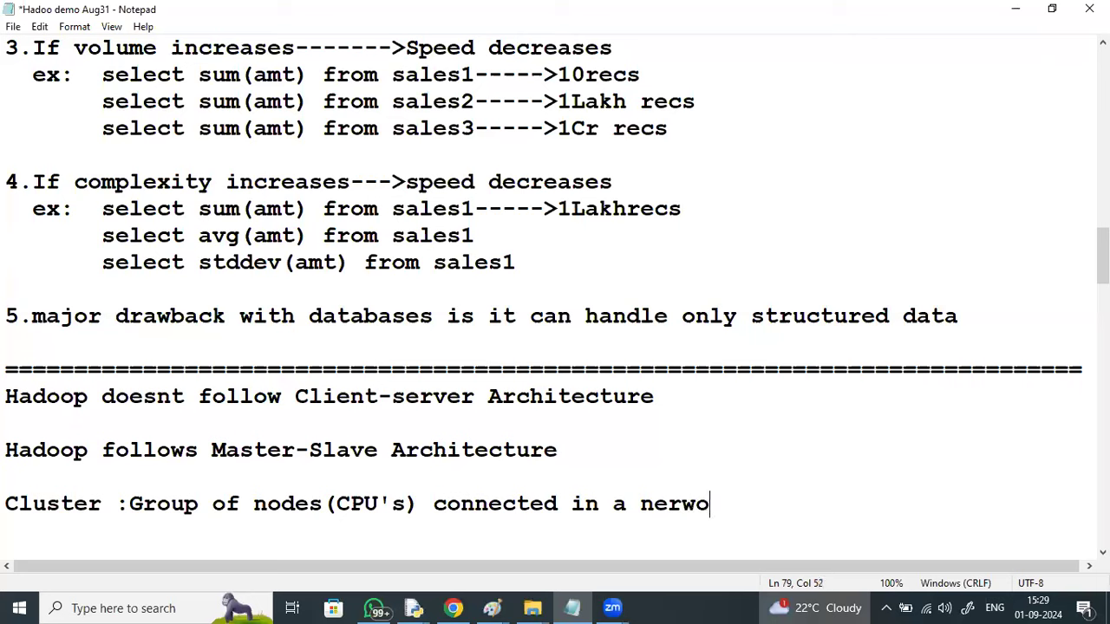
type("k")
key("BackSpace")
type("rk")
key("Return")
key("Return")
key("Return")
key("Return")
key("Return")
key("Return")
key("Return")
- Under the Cluster definition, type 'There are 2 types of nodes'
key("BackSpace")
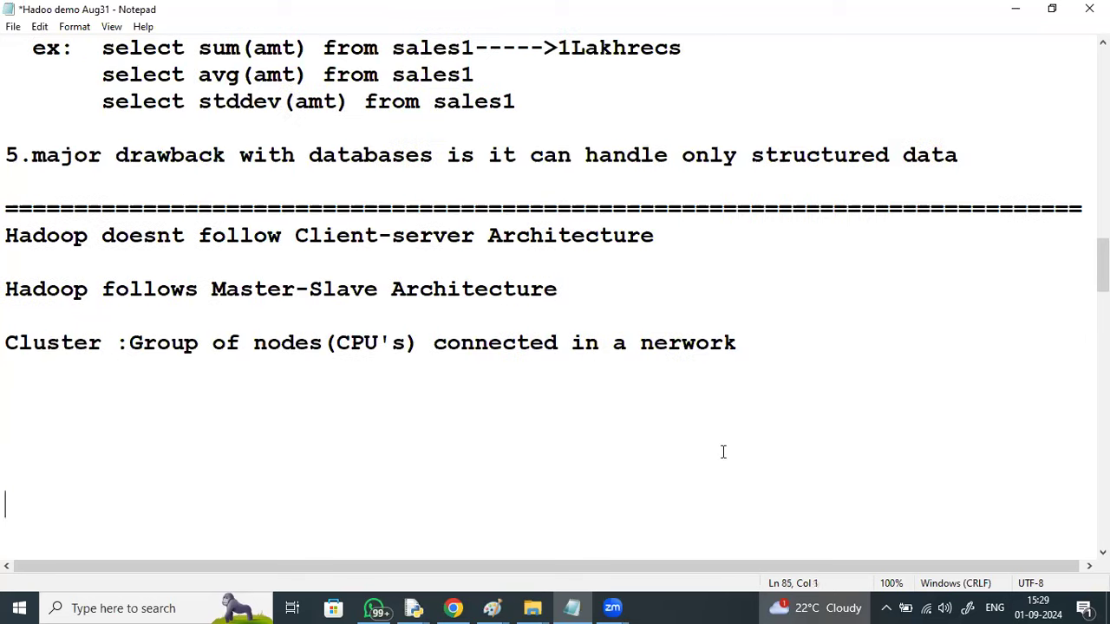
key("BackSpace")
key("BackSpace")
key("BackSpace")
key("BackSpace")
key("BackSpace")
type("There ar")
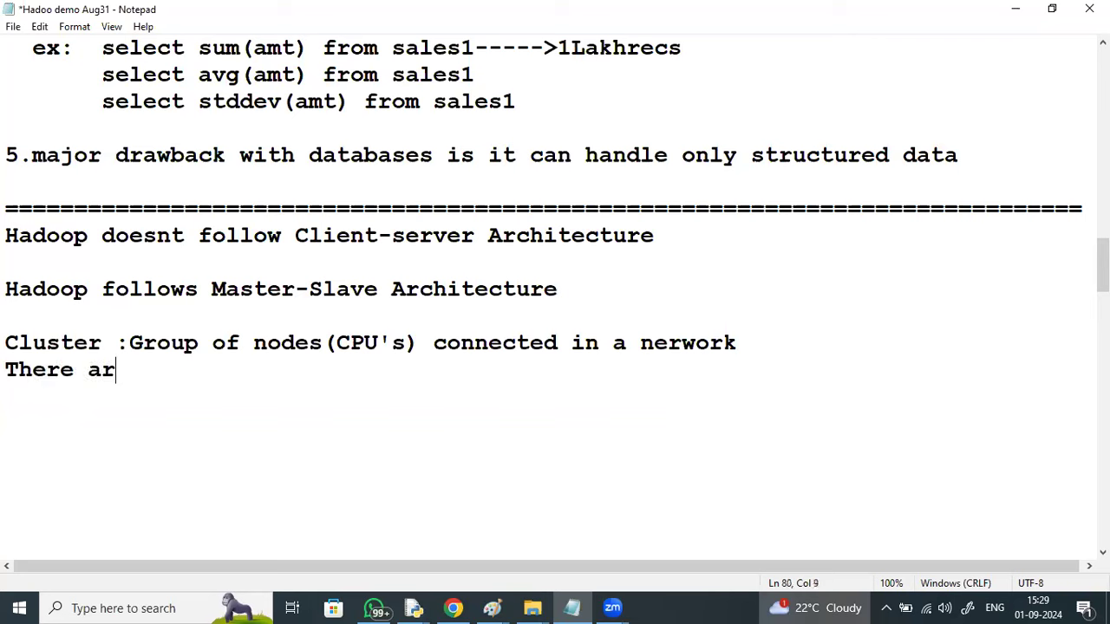
type("e 2 tyo")
key("BackSpace")
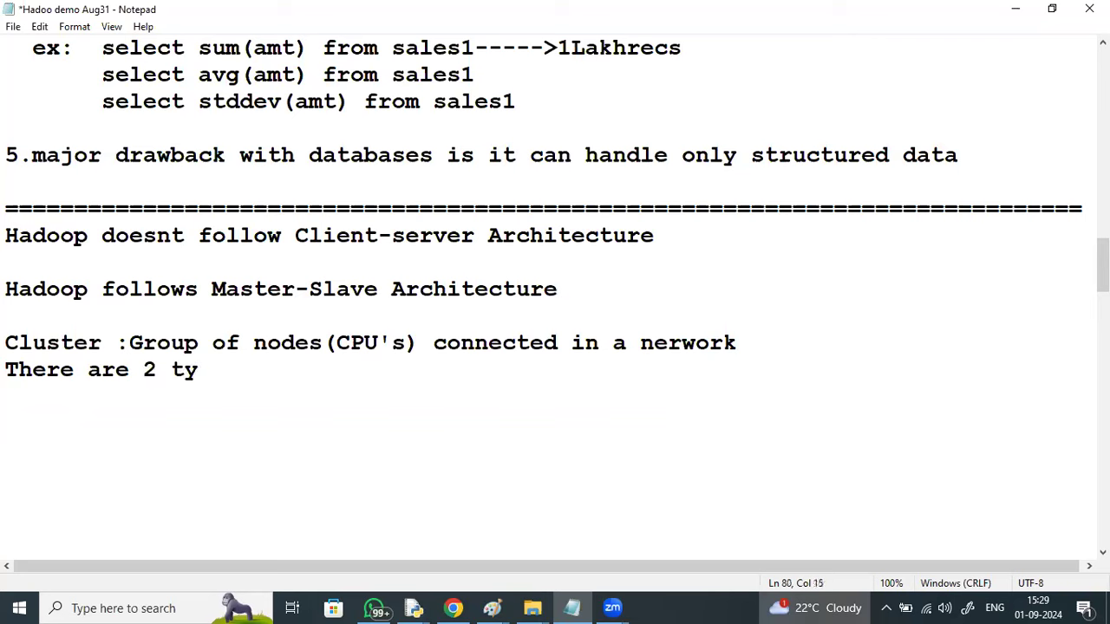
type("pes of m")
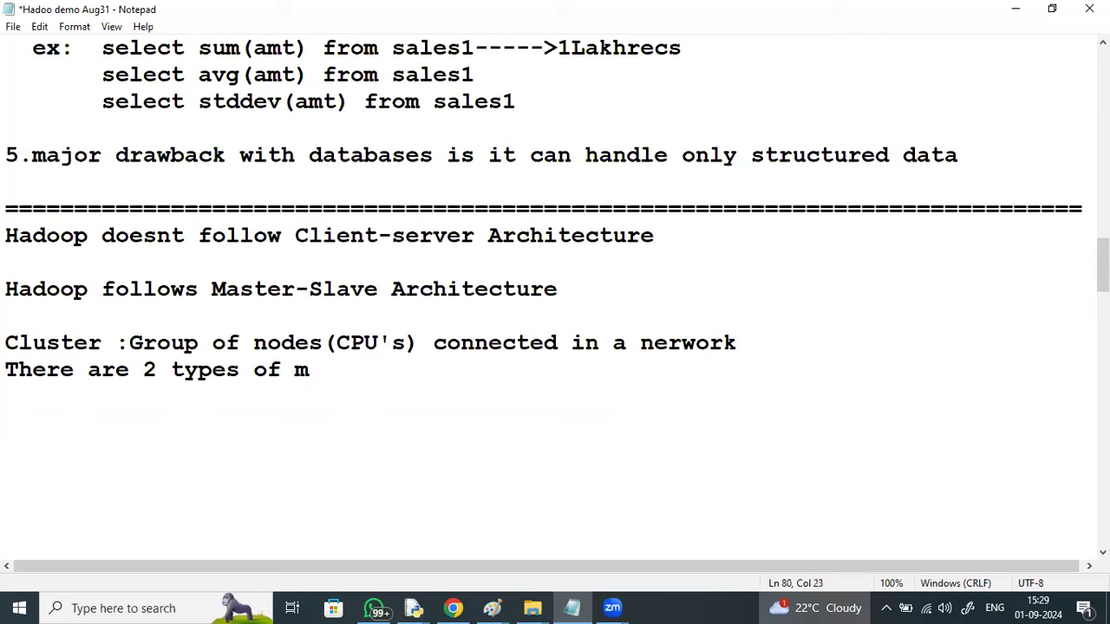
key("BackSpace")
type("nodes")
key("Return")
- List '1.Master Node--->NameNode' and '2.Slave node---->DataNode'
type("1.")
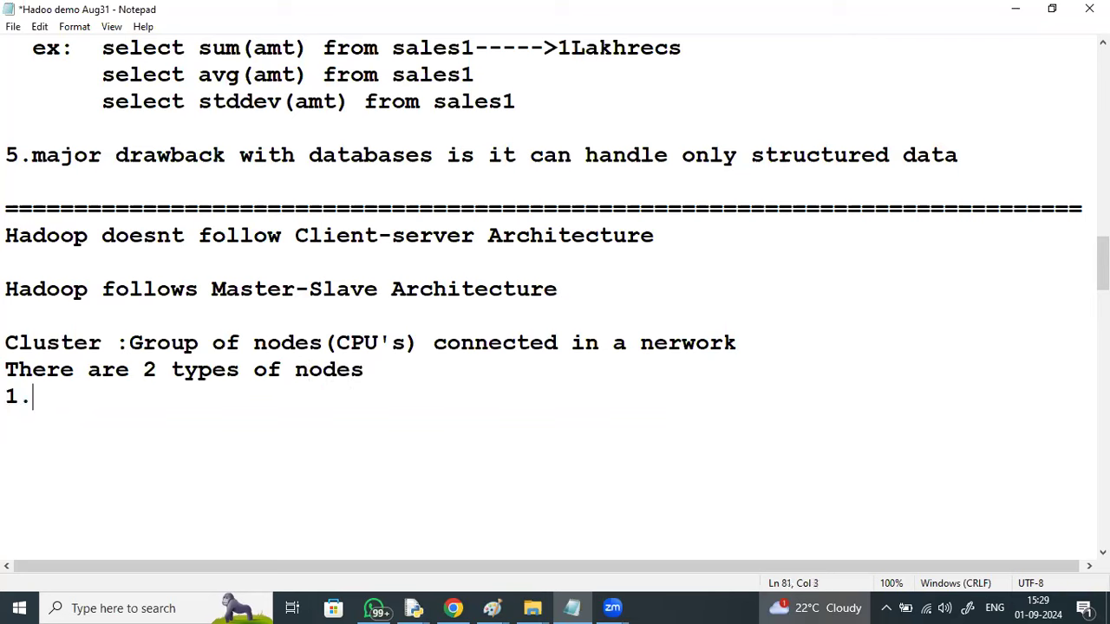
type("Maste")
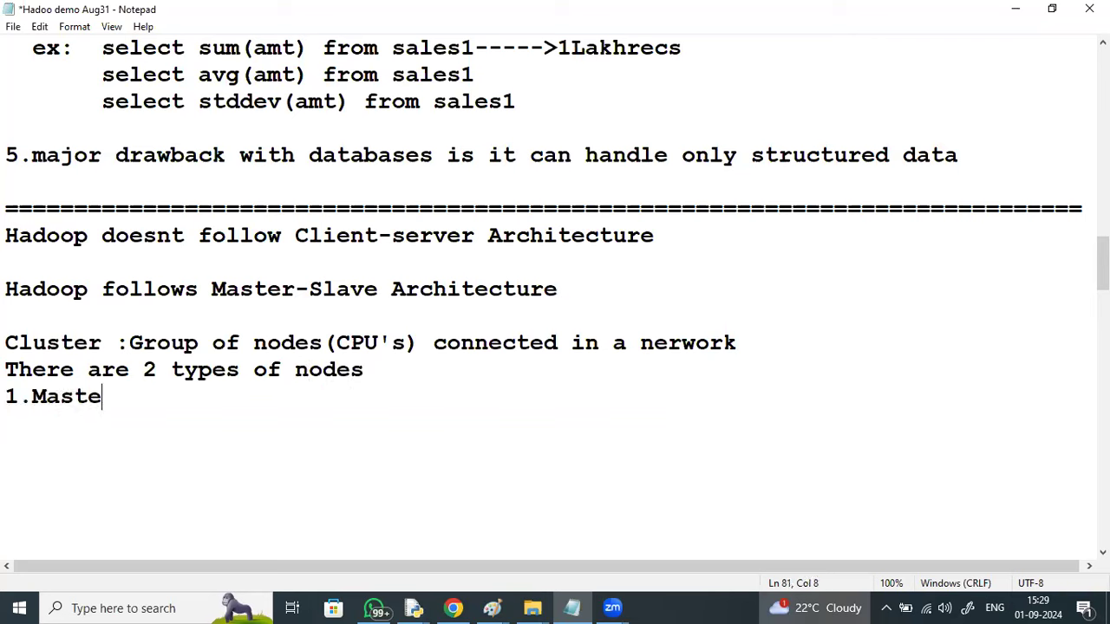
type("r Node")
key("Return")
key("Return")
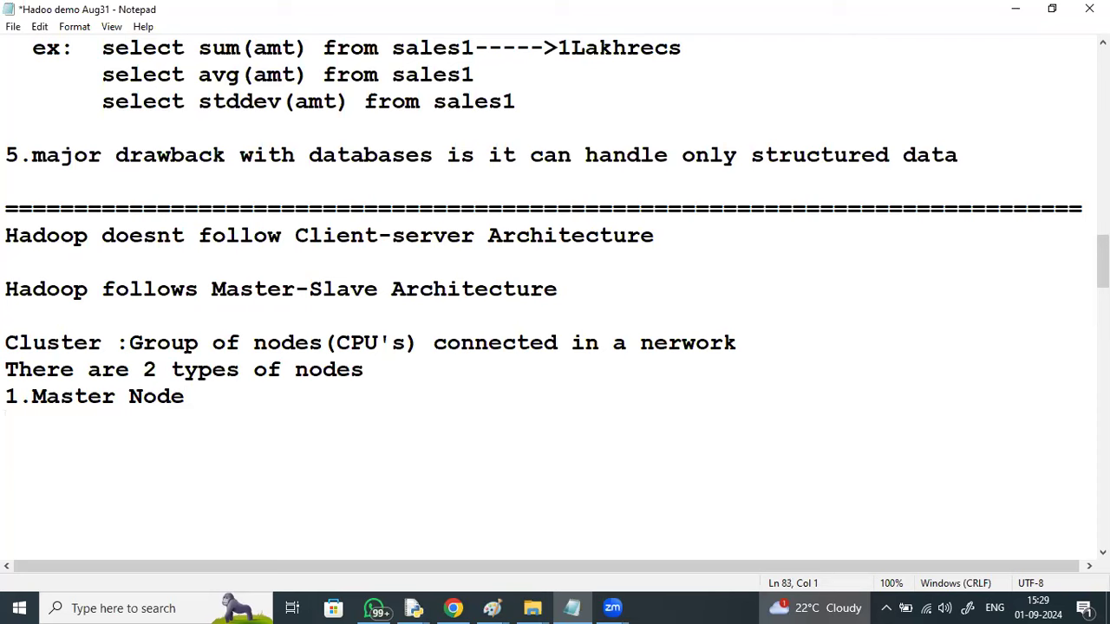
type("2.D")
key("BackSpace")
type("Slave ")
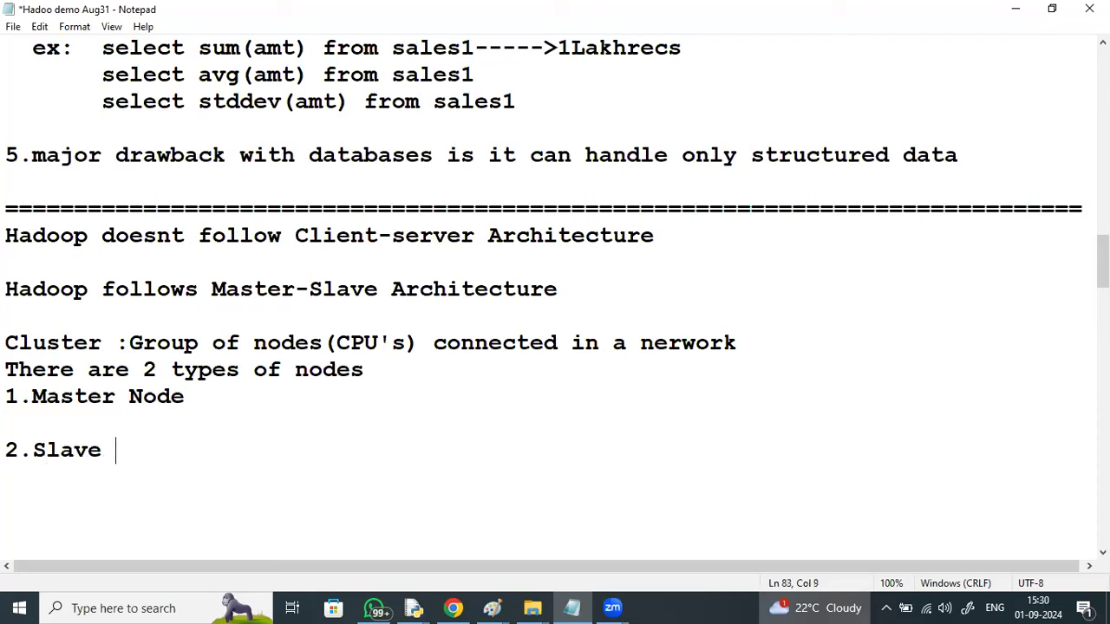
type("nod")
left_click(198, 405)
type("--")
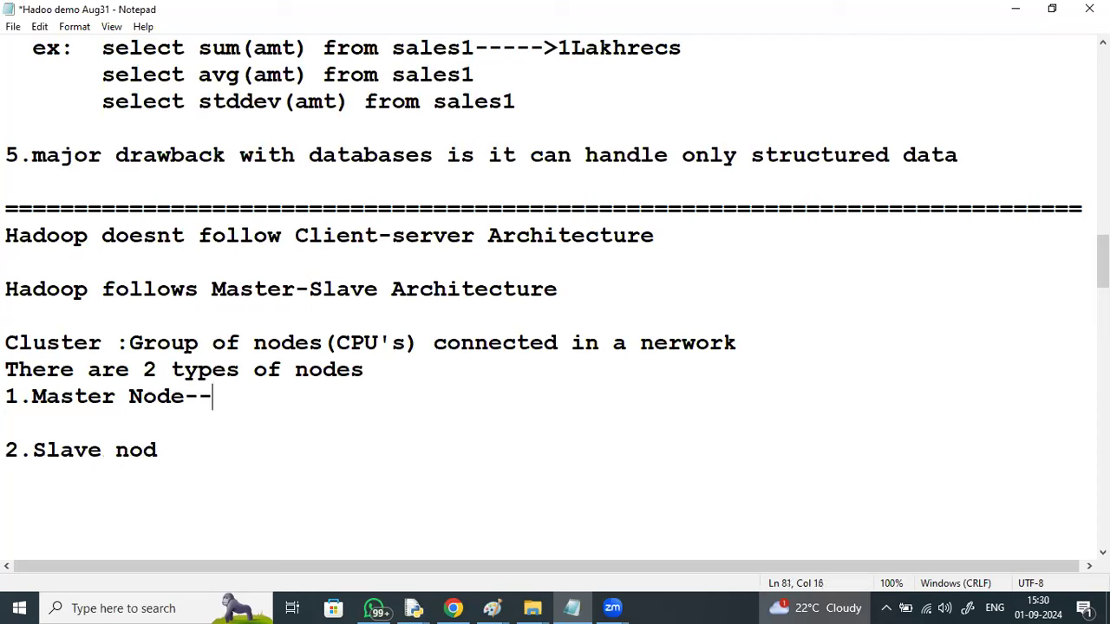
type("->Nam")
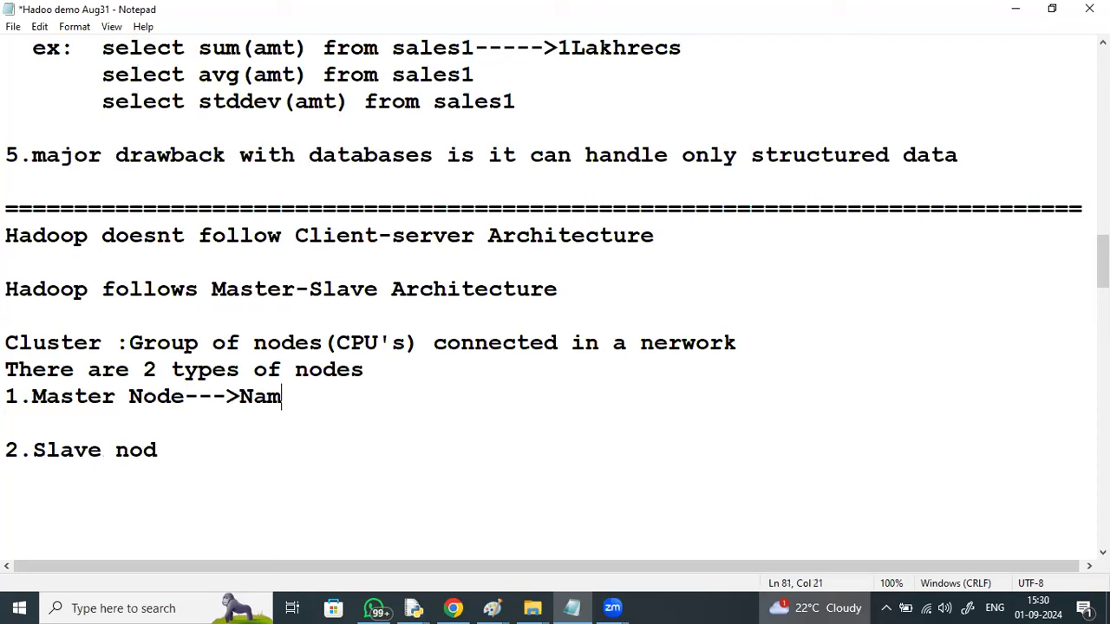
type("eNode")
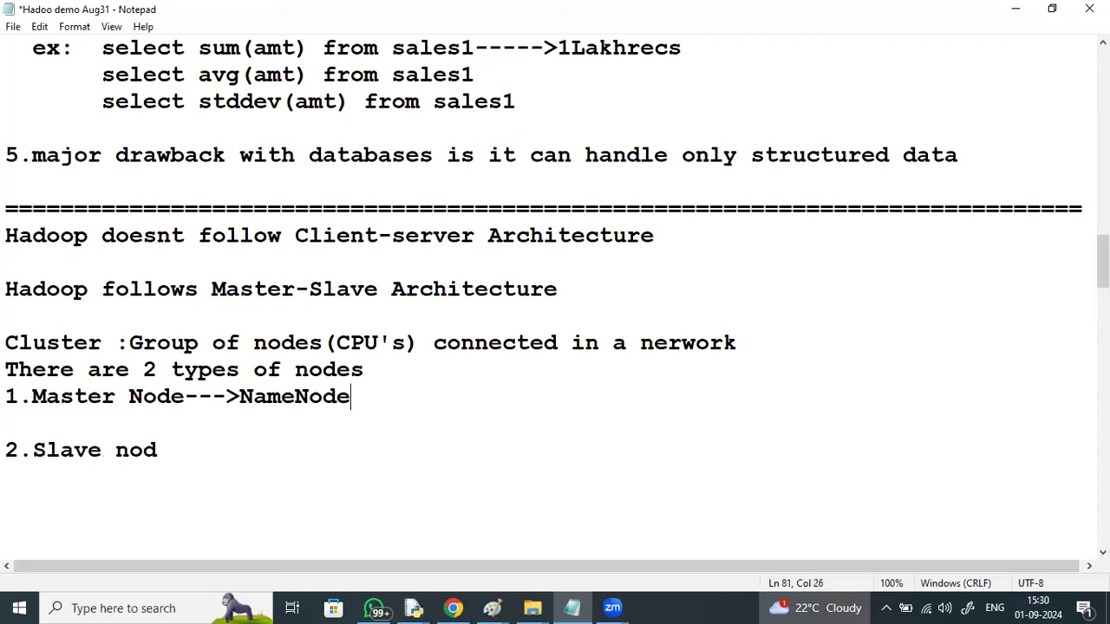
left_click(157, 450)
type("e---->")
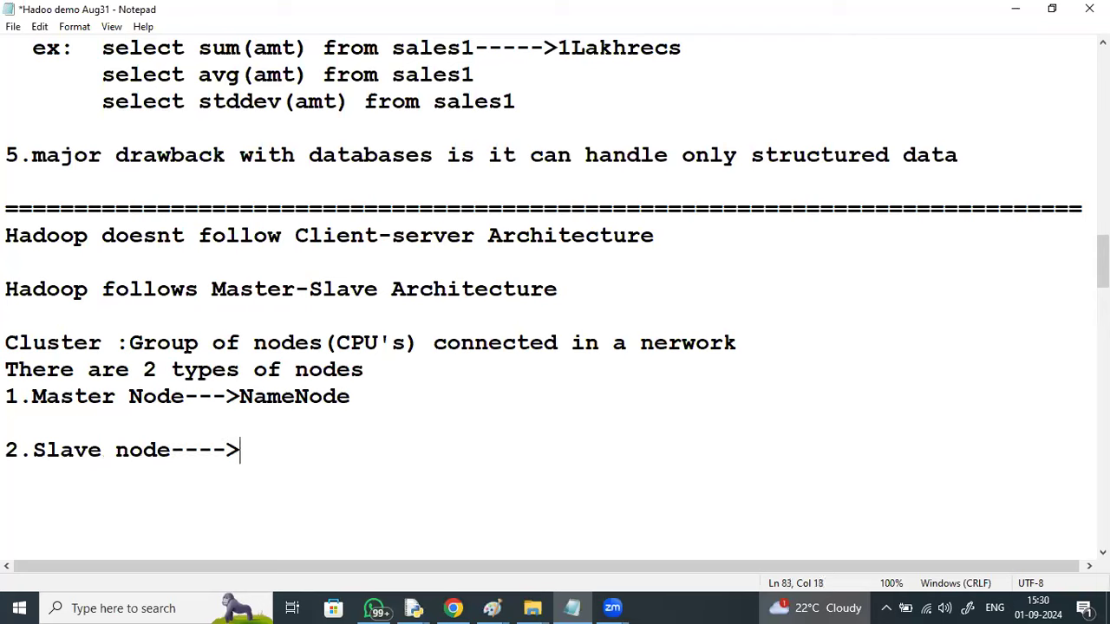
type("DataNode")
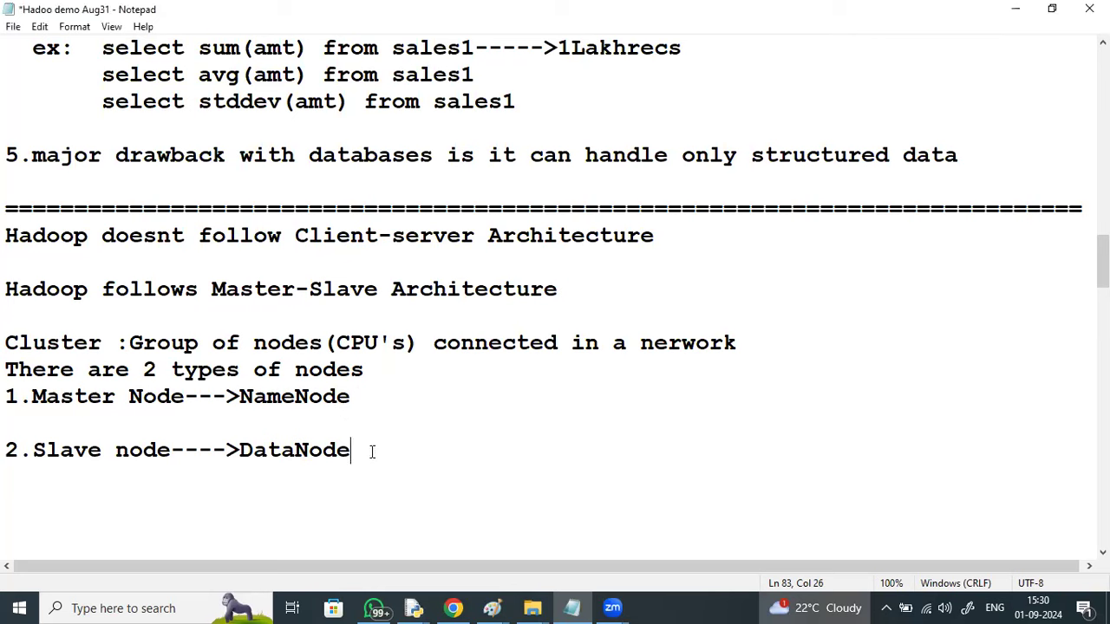
- Add the 'MAster Node Resonsibilities' heading with items 1.Task Assignment and 2.Load Balancing
key("Return")
key("Return")
type("MAster No")
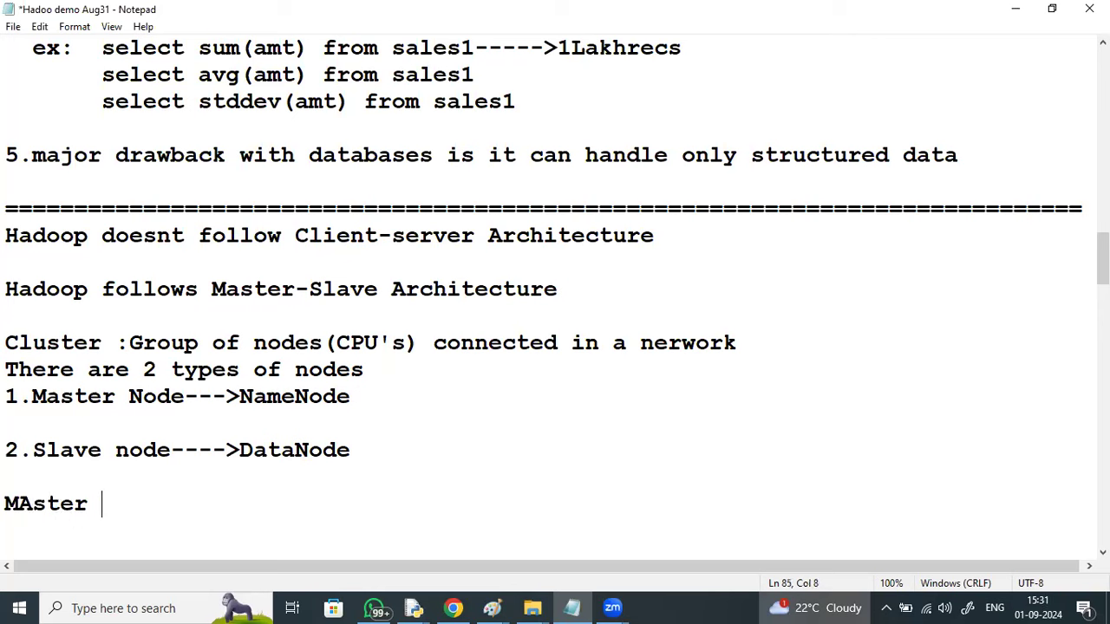
type("de ")
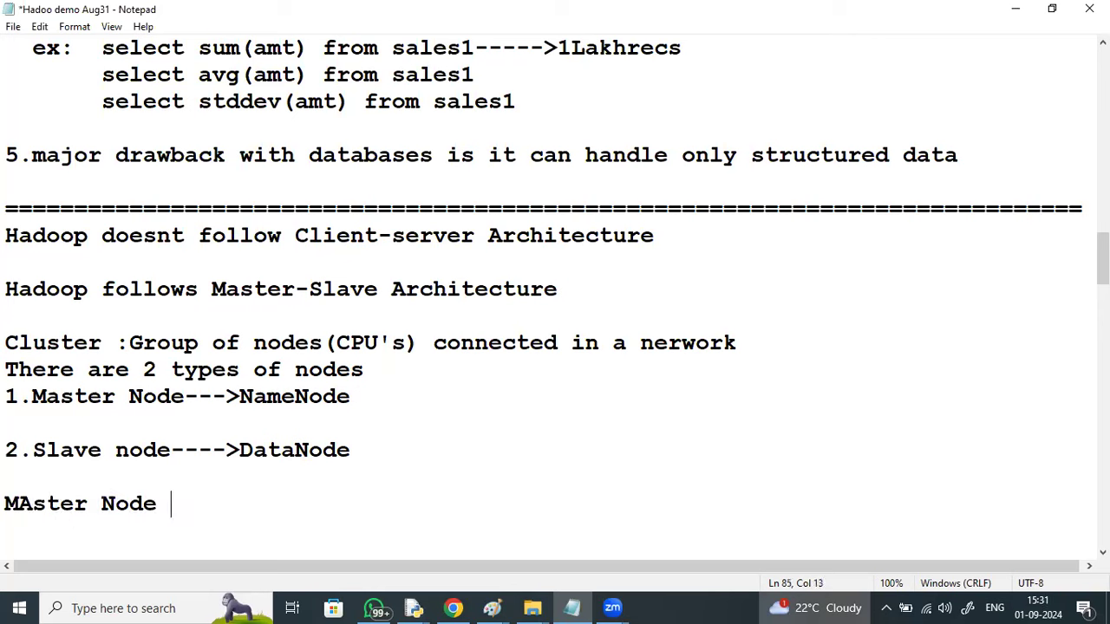
type("Resonsi")
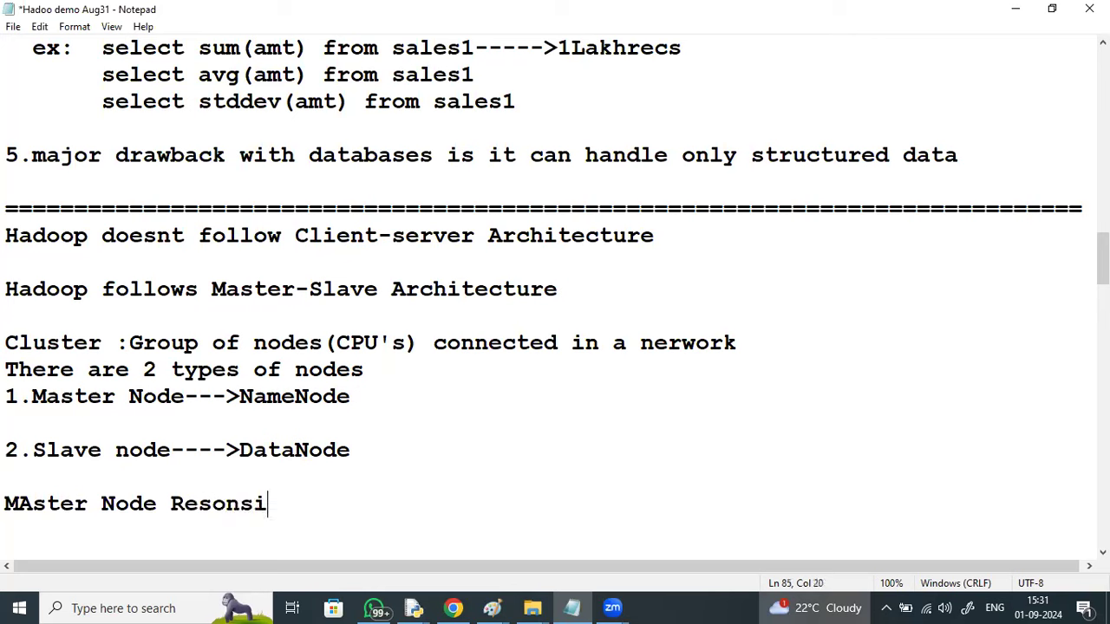
type("bilitie")
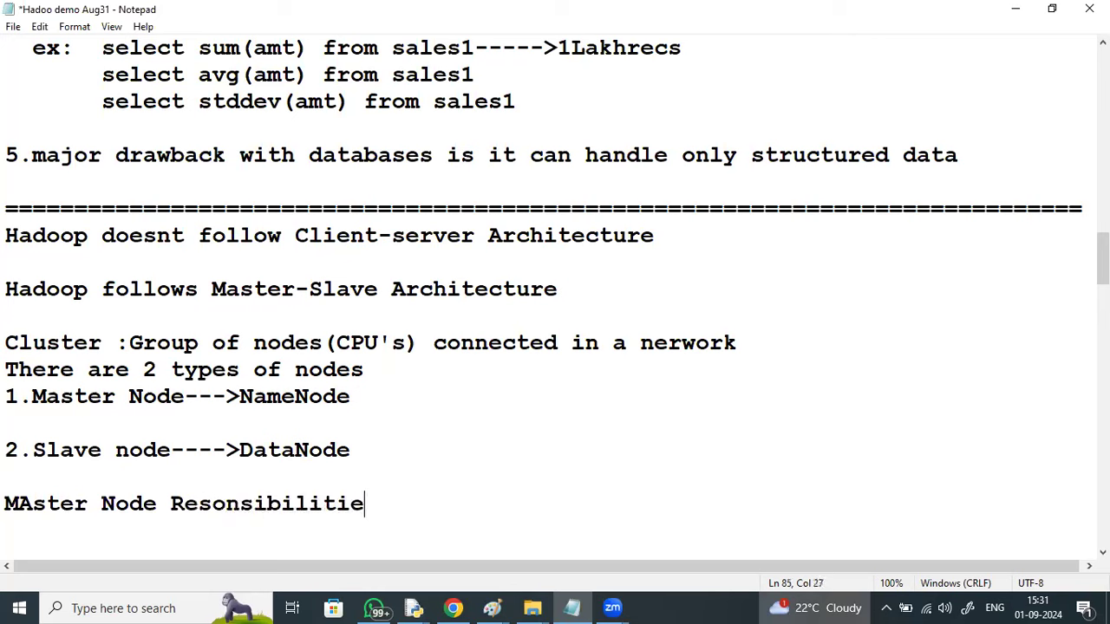
type("s")
key("Return")
type("1.Task Assi")
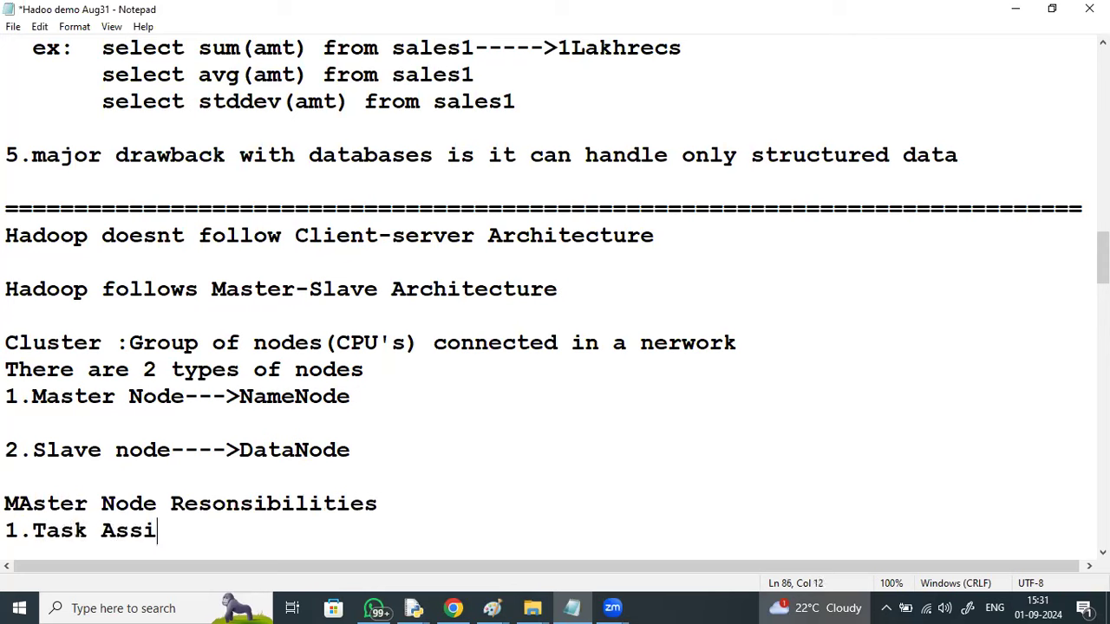
type("gnment")
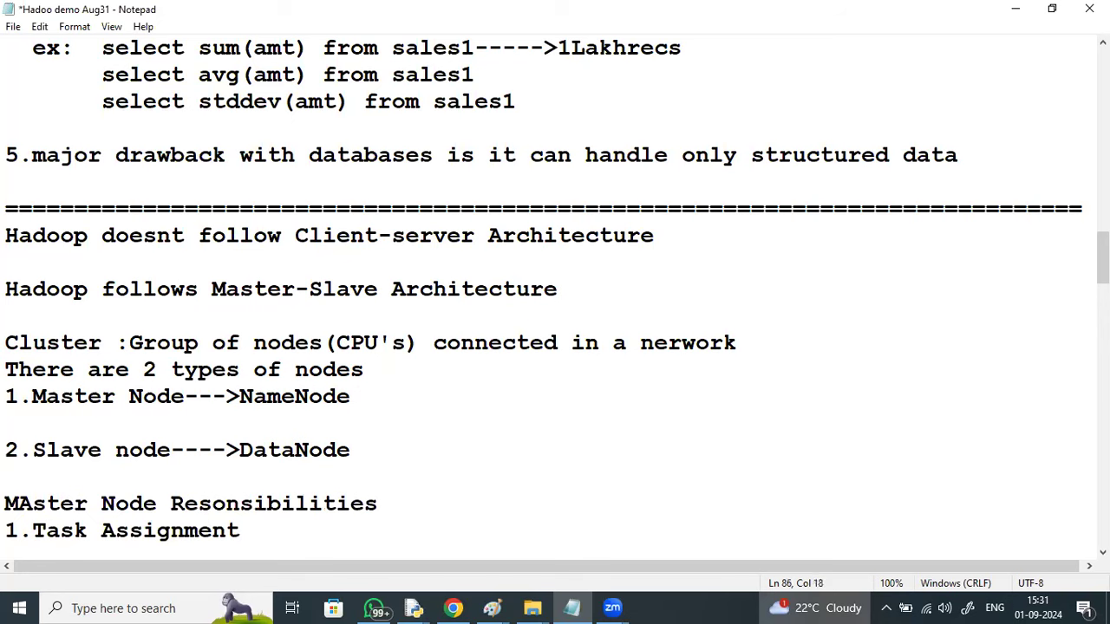
key("Return")
type("2.")
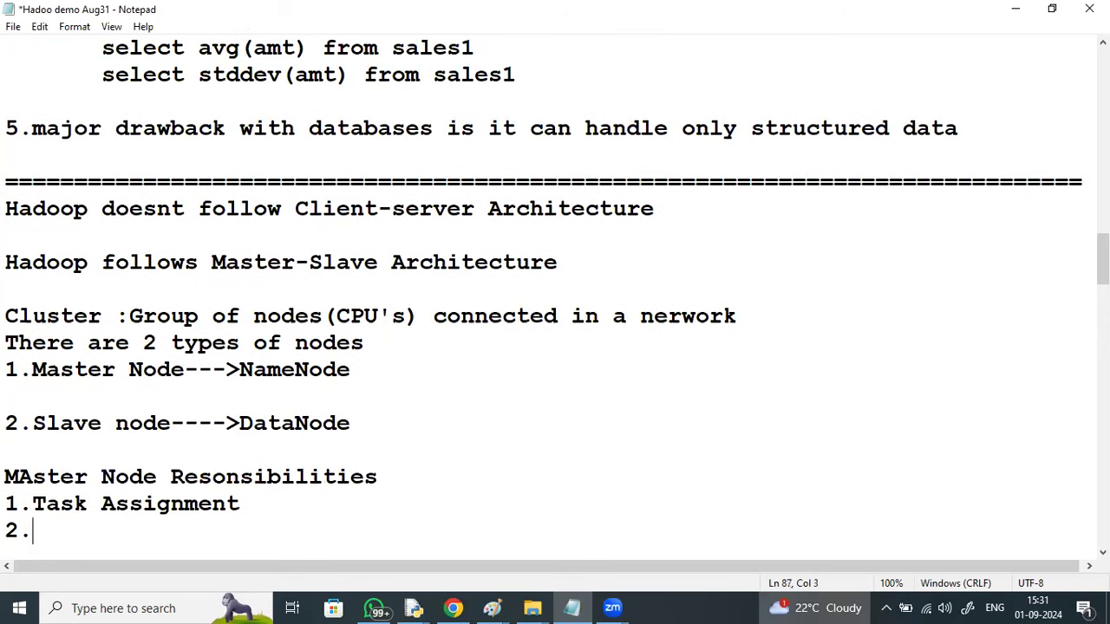
type("Load B")
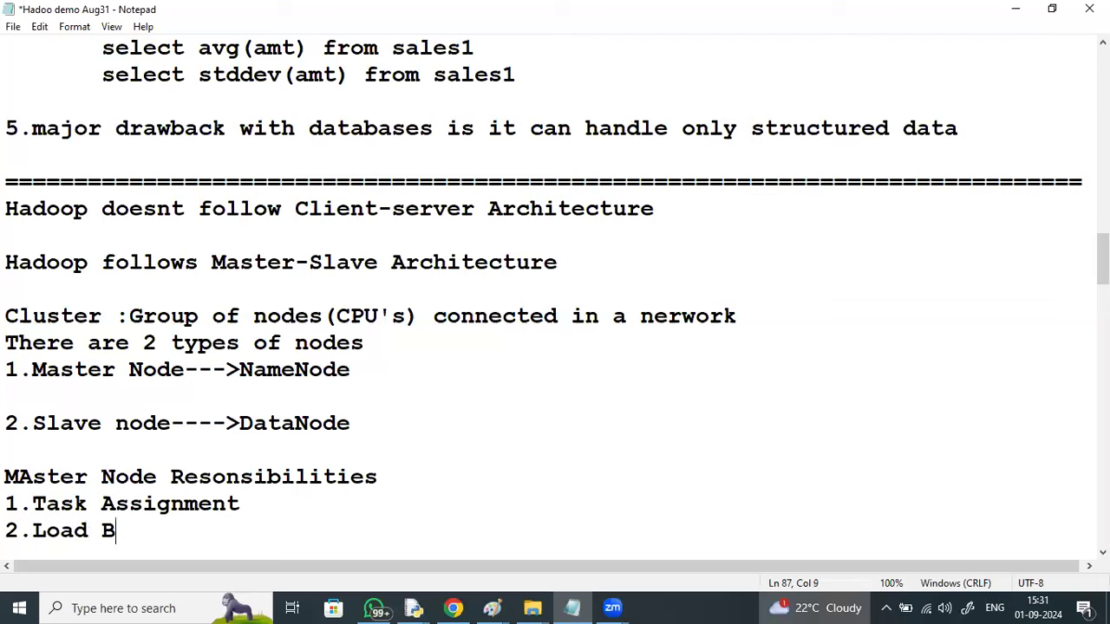
type("alancing")
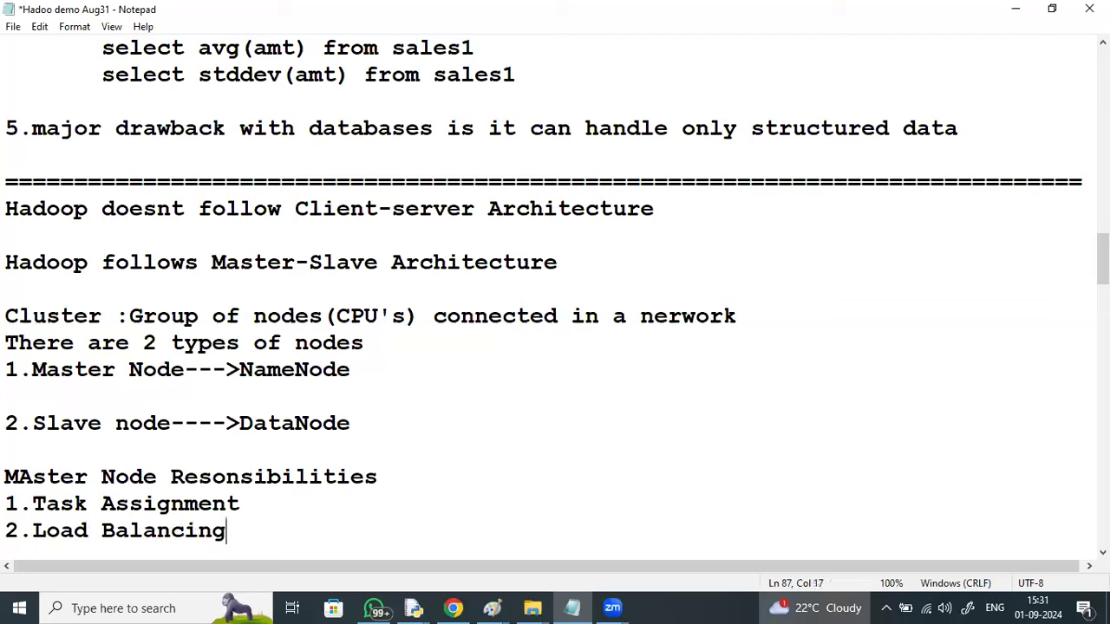
type(" the")
key("BackSpace")
key("BackSpace")
key("BackSpace")
key("BackSpace")
scroll(1014, 247, "down", 3)
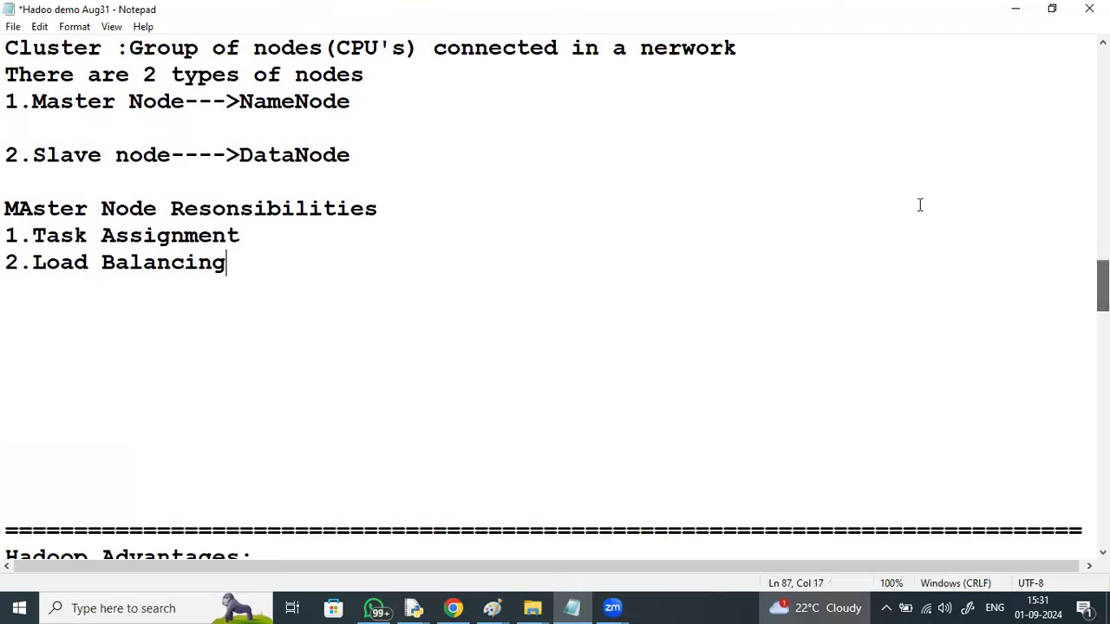
- Add item 3.Fault-Tolerance and begin a fourth numbered item
key("Return")
type("3.Fault")
key("BackSpace")
type("-Tolerance")
key("Return")
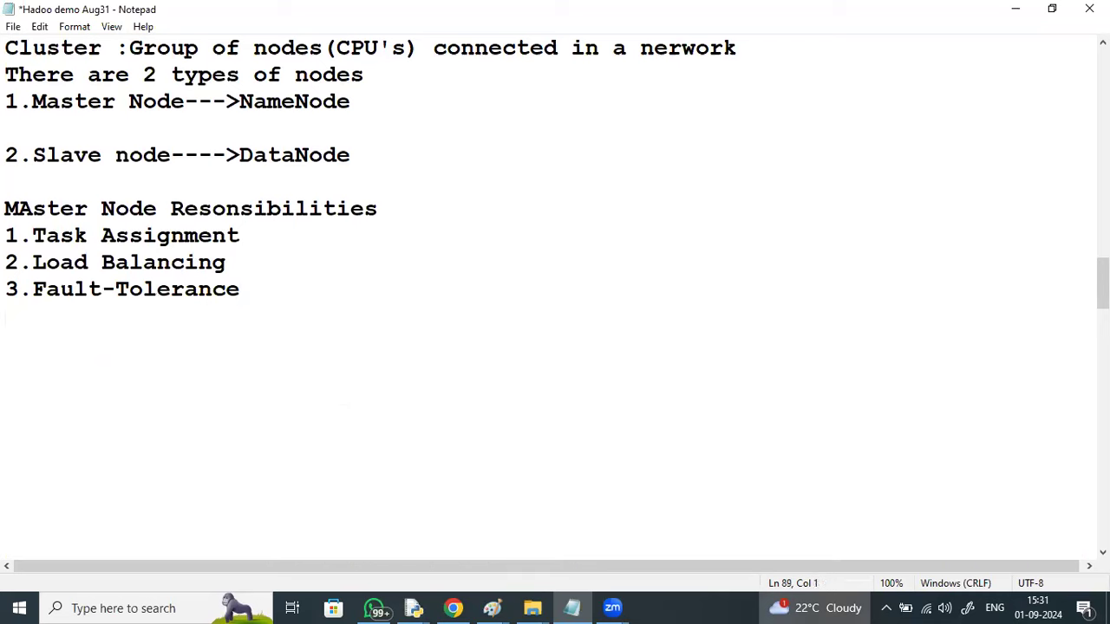
type("4.")
- In the Paint cluster diagram, label the three arrows T1, T2 and T3
mouse_move(493, 607)
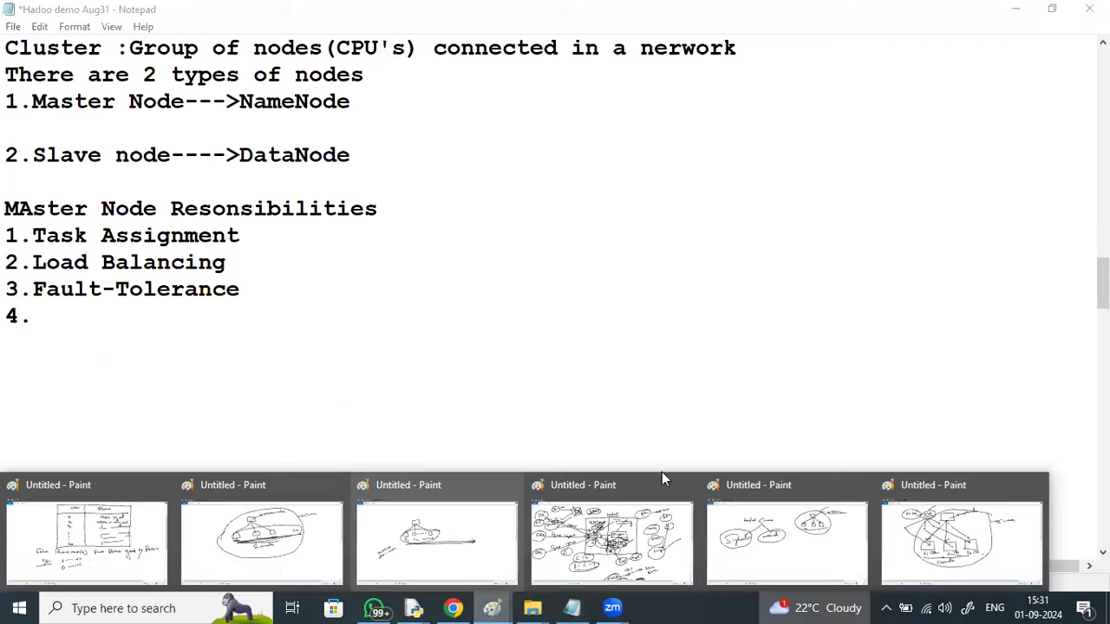
left_click(886, 484)
mouse_move(352, 213)
left_mouse_down()
mouse_move(353, 233)
mouse_move(360, 209)
left_mouse_up()
left_click_drag(413, 230, 414, 248)
left_click_drag(527, 200, 522, 224)
left_click_drag(411, 231, 425, 229)
left_click_drag(425, 231, 439, 245)
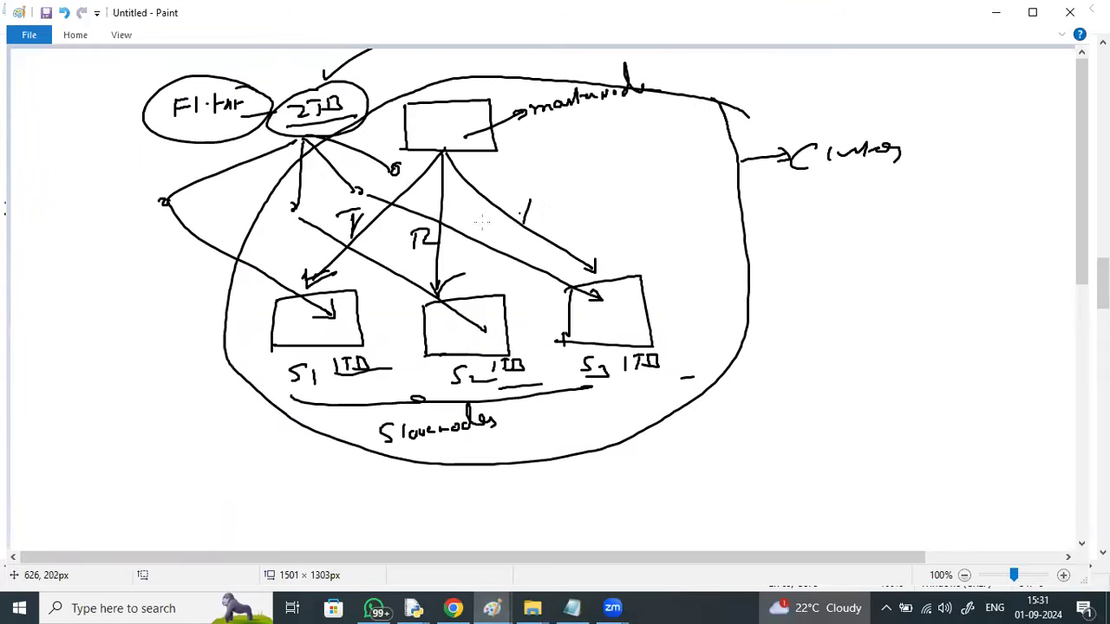
left_click_drag(516, 200, 550, 197)
left_click_drag(531, 206, 548, 227)
- Circle the T1 label, mark blocks inside slave nodes S1 and S2, and encircle the tasks
left_click_drag(381, 200, 360, 191)
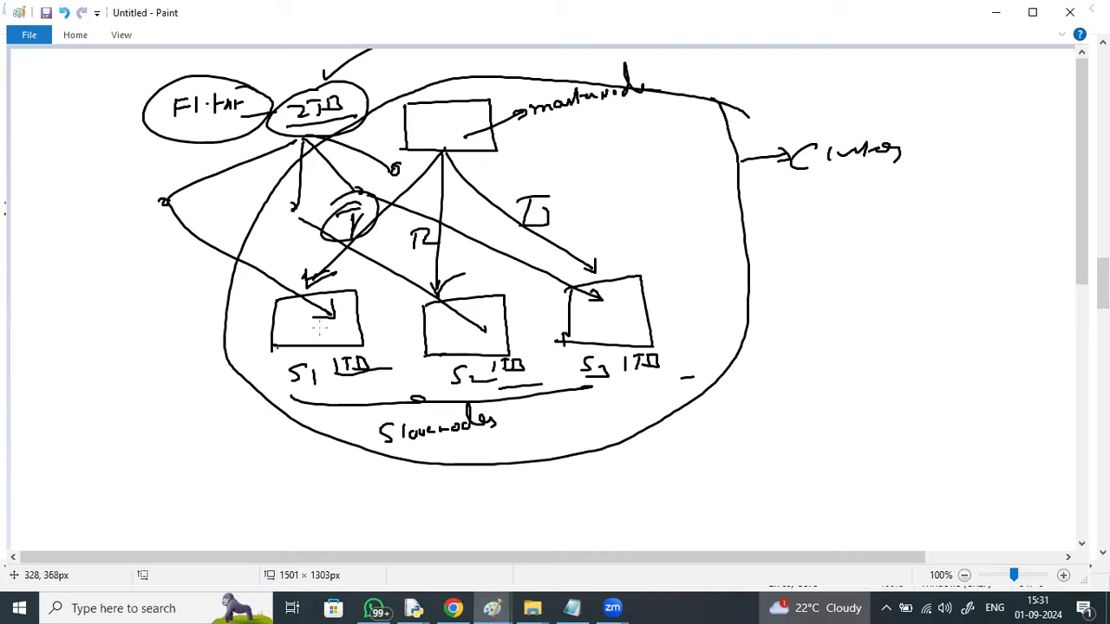
left_click_drag(322, 322, 320, 338)
mouse_move(332, 330)
left_mouse_down()
mouse_move(346, 335)
mouse_move(310, 327)
mouse_move(345, 329)
left_mouse_up()
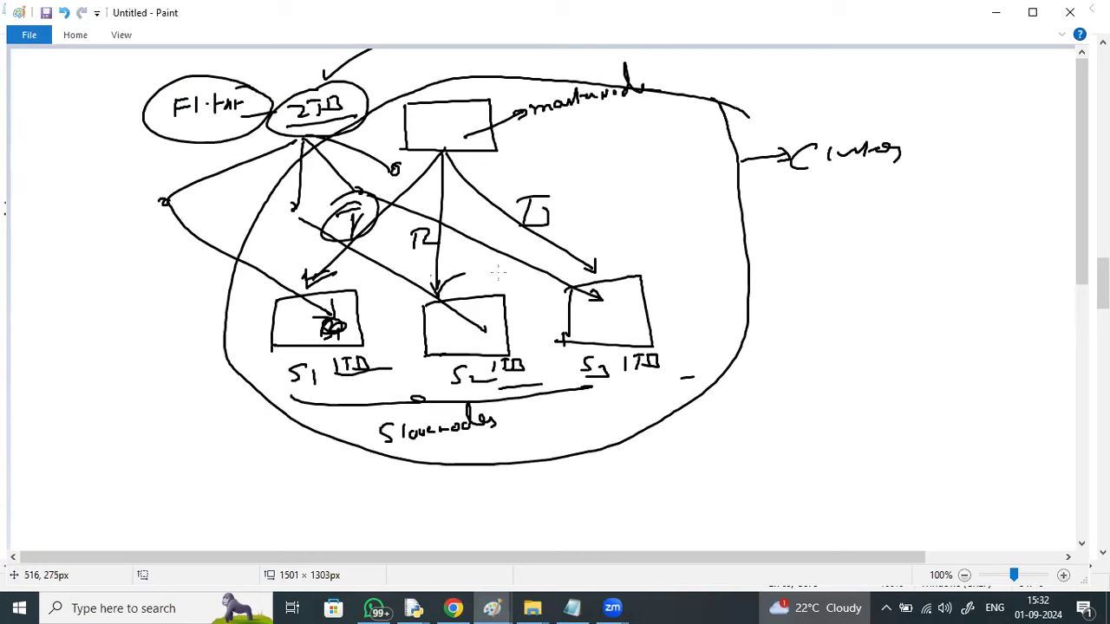
left_click_drag(431, 295, 430, 336)
left_click_drag(581, 208, 610, 264)
left_click_drag(562, 193, 601, 267)
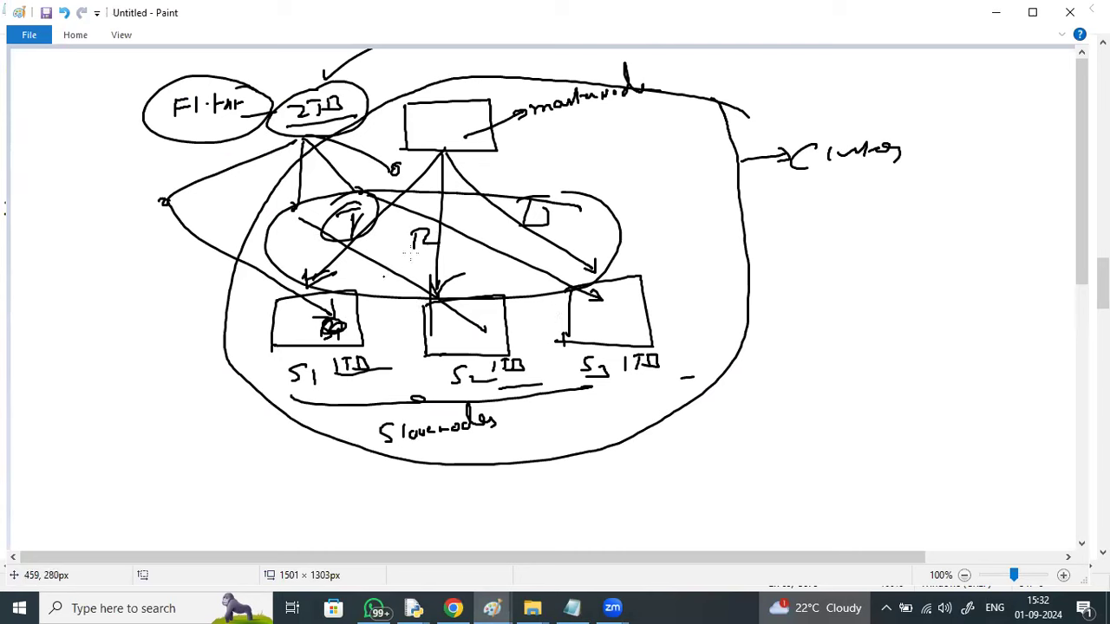
- Draw a line from T2 through the S2 box to the cluster outline and tick T2
left_click_drag(411, 251, 529, 398)
left_click_drag(501, 253, 332, 437)
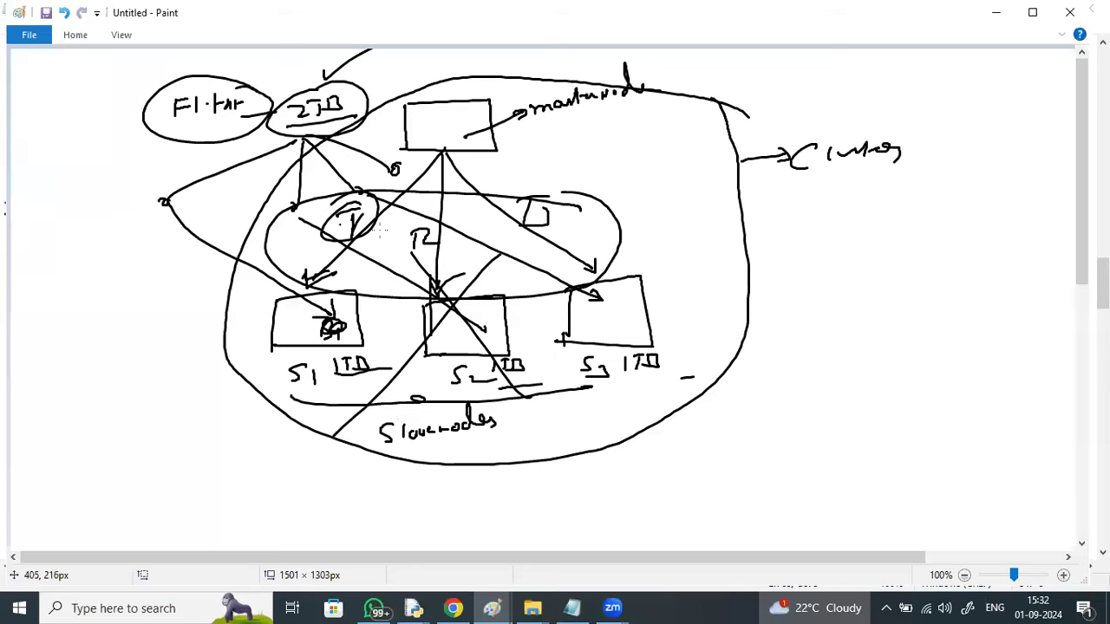
left_click_drag(443, 233, 442, 221)
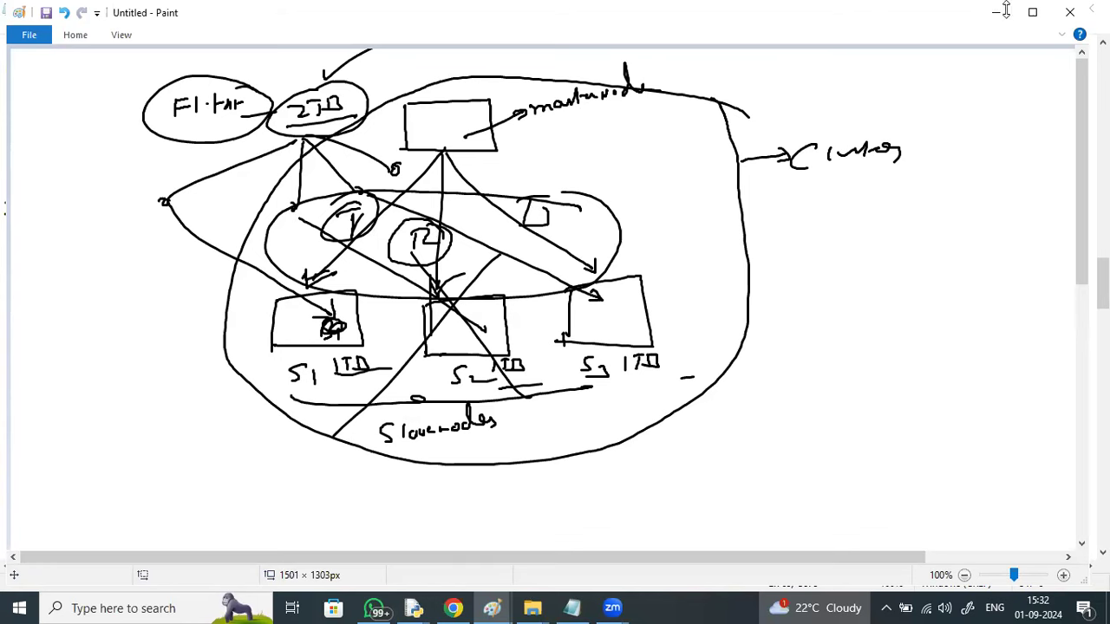
left_click_drag(1005, 10, 1005, 54)
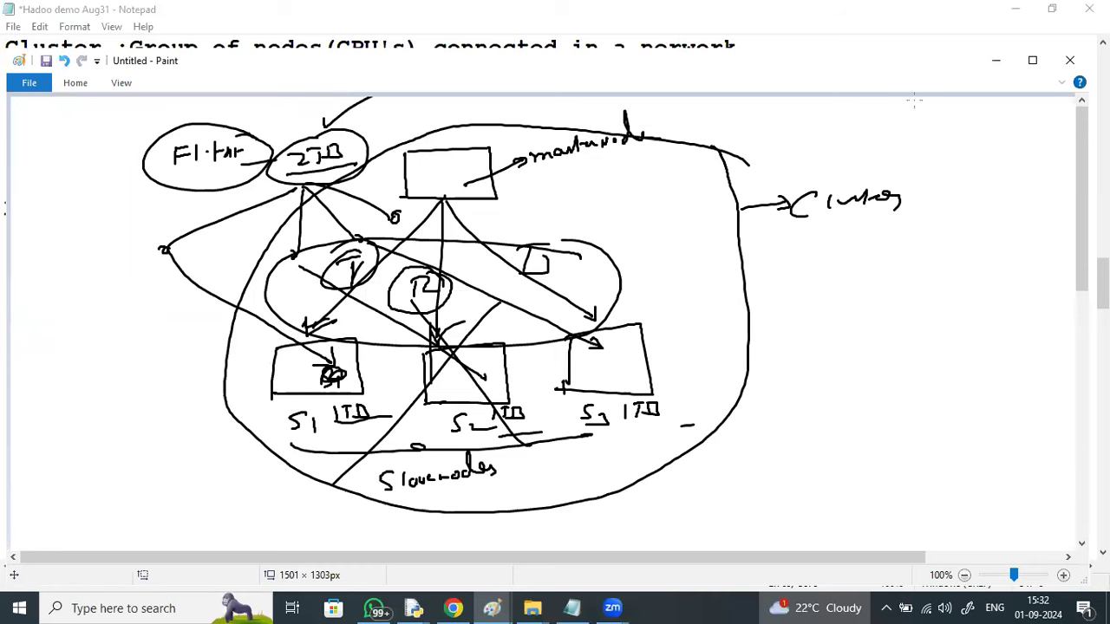
- Back in Notepad, complete item 4 as 'Health Monitoring'
key("alt+Tab")
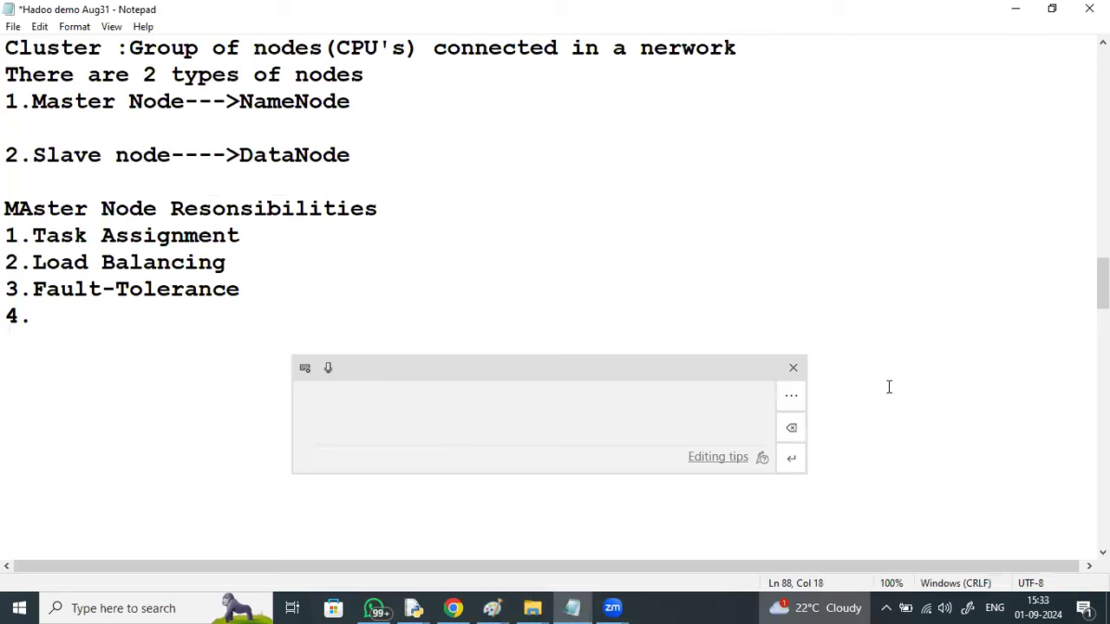
left_click(794, 369)
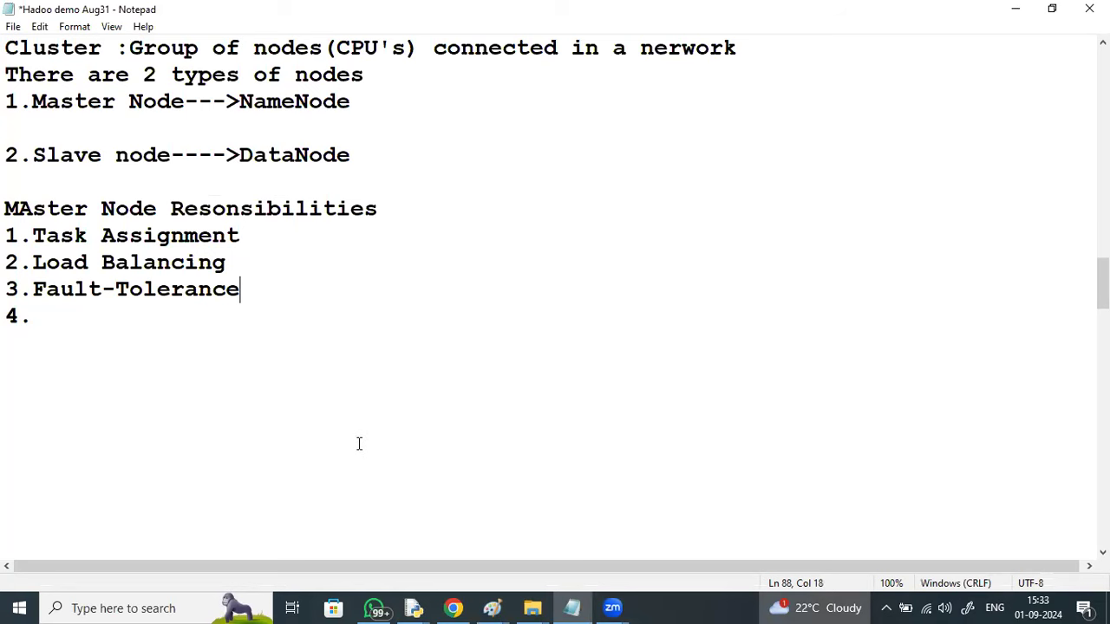
left_click(261, 327)
type("Task ")
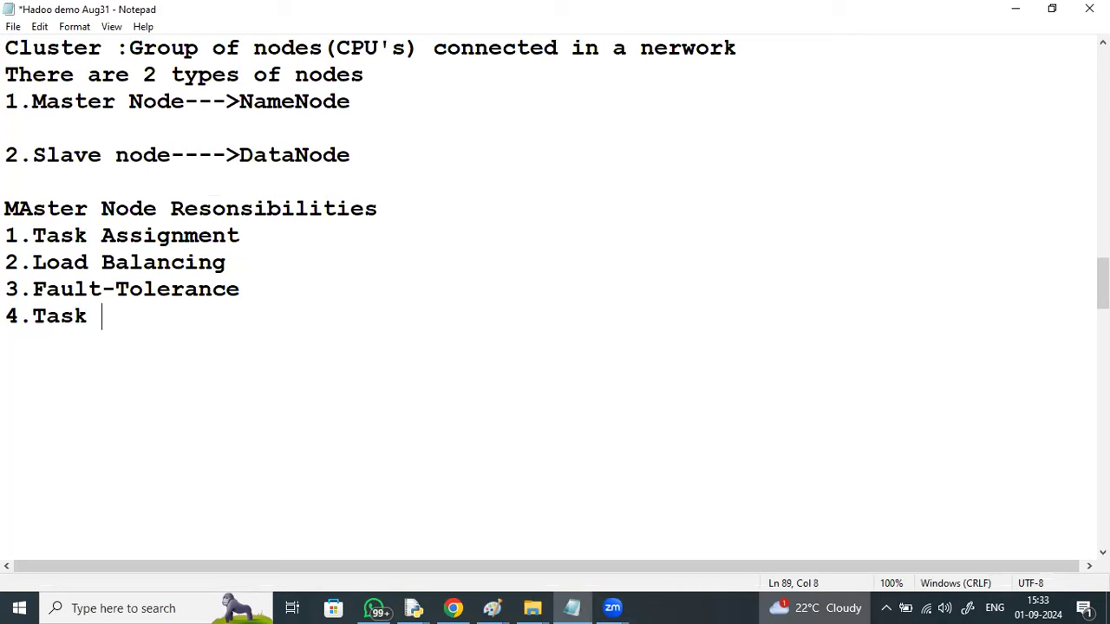
type("Assig")
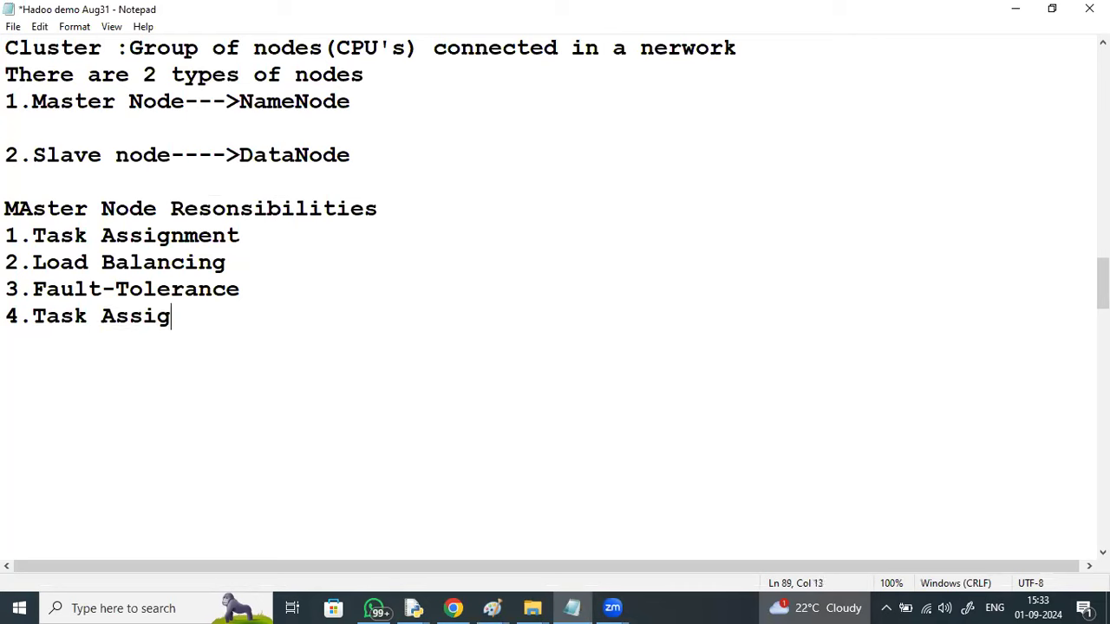
type("nment")
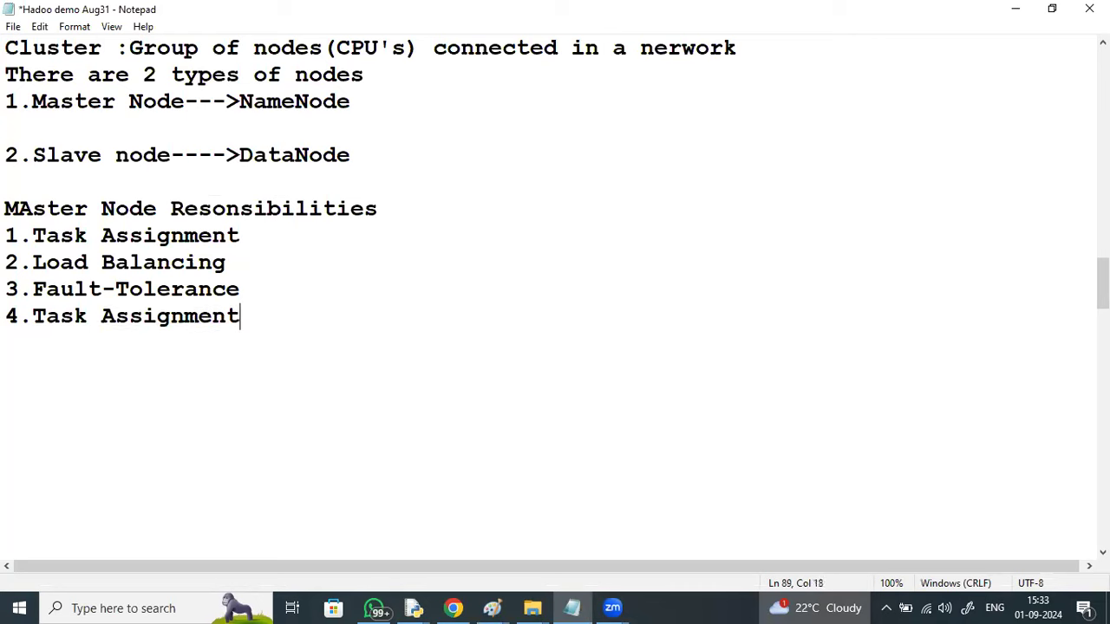
key("BackSpace")
key("BackSpace")
key("BackSpace")
key("BackSpace")
key("BackSpace")
key("BackSpace")
key("BackSpace")
key("BackSpace")
key("BackSpace")
key("BackSpace")
key("BackSpace")
key("BackSpace")
key("BackSpace")
key("BackSpace")
key("BackSpace")
type("H")
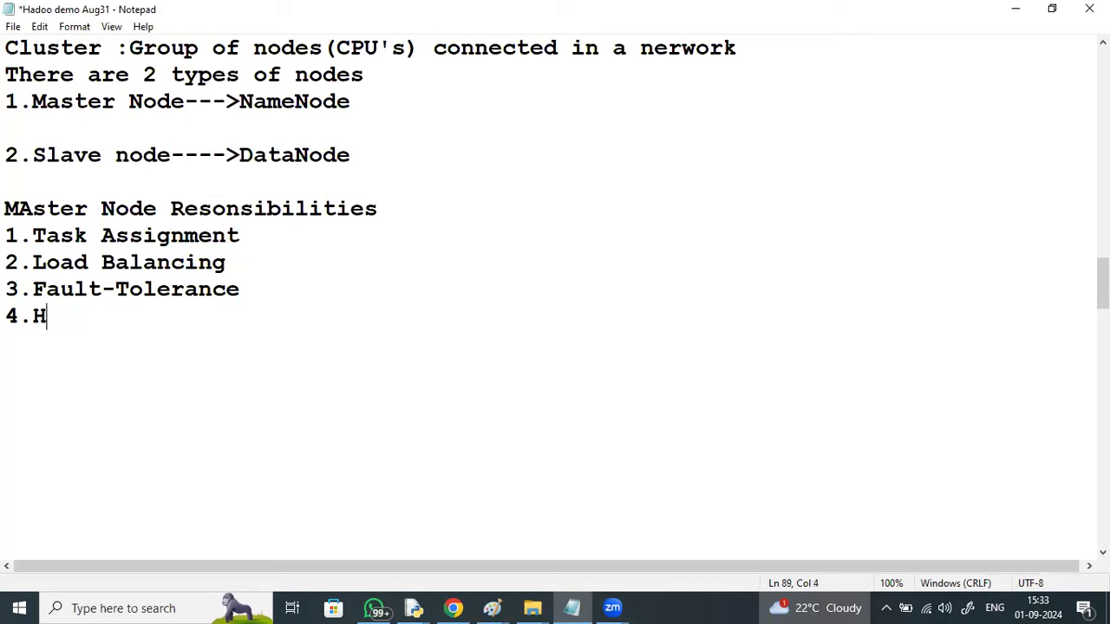
type("ealth ")
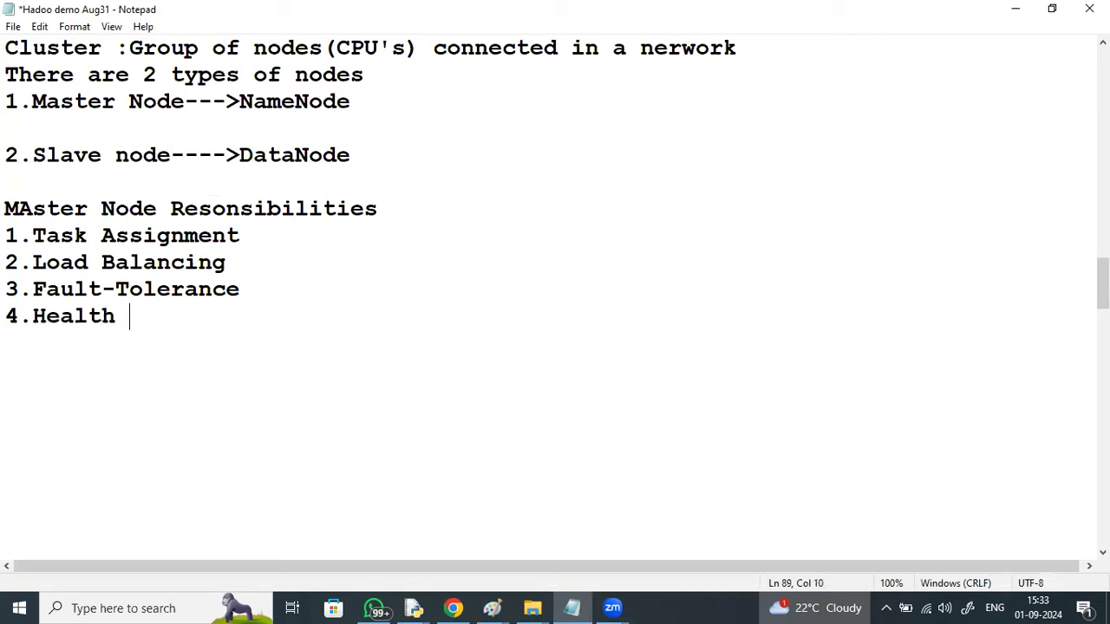
type("Monitori")
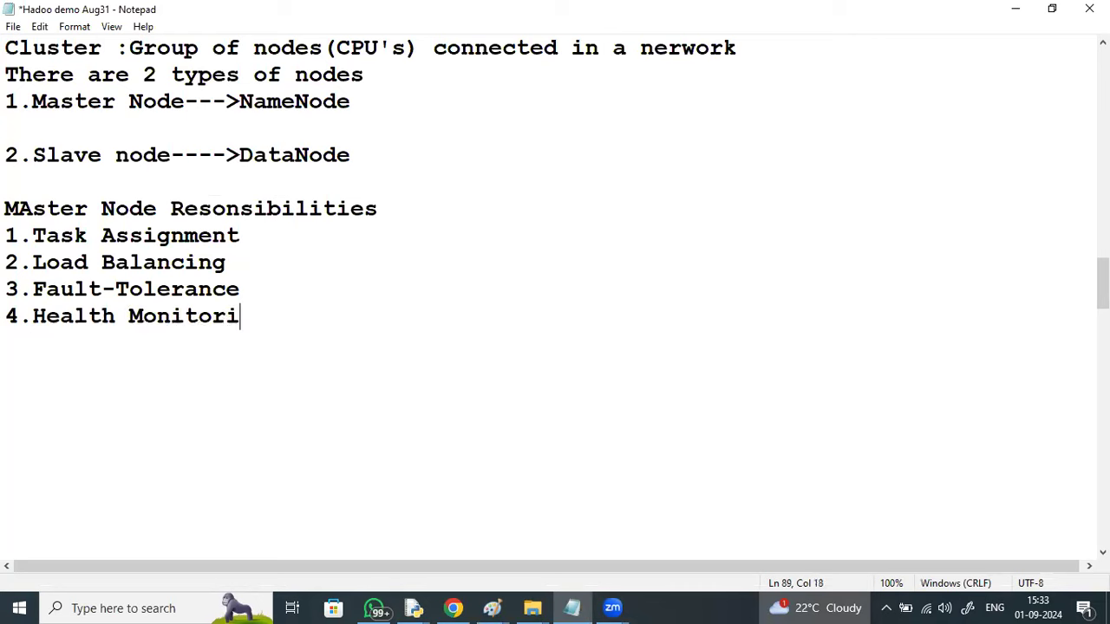
type("ng")
- Add a 'Slave Node:' heading listing 1.Storing data and 2.Processing data
key("Return")
key("Return")
type("Slave N")
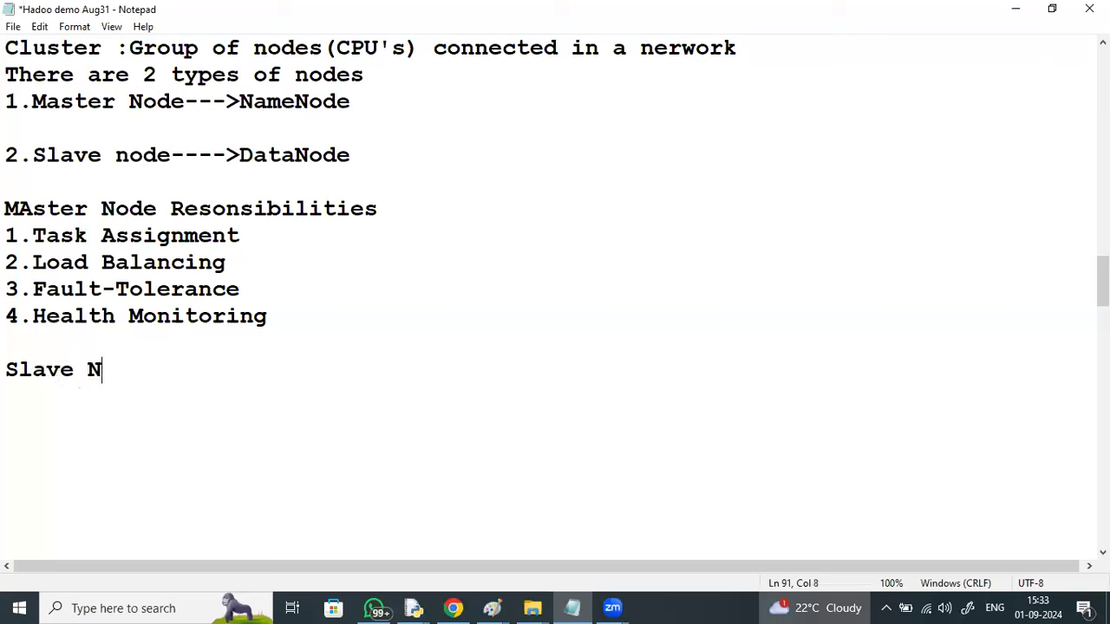
type("ode:")
key("Return")
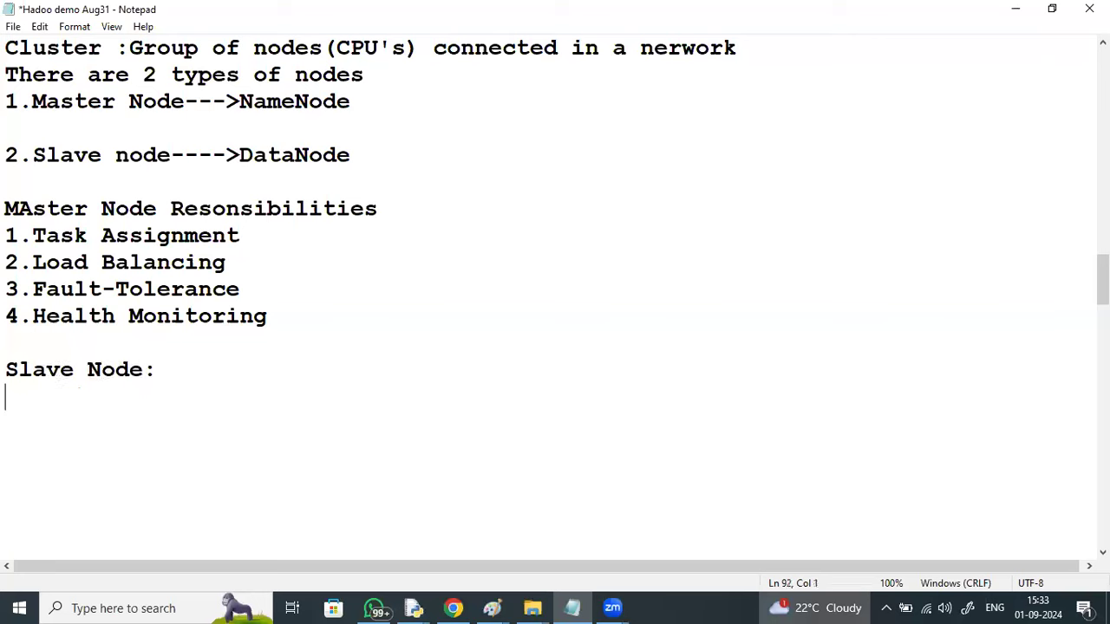
type("1.")
type("Sto")
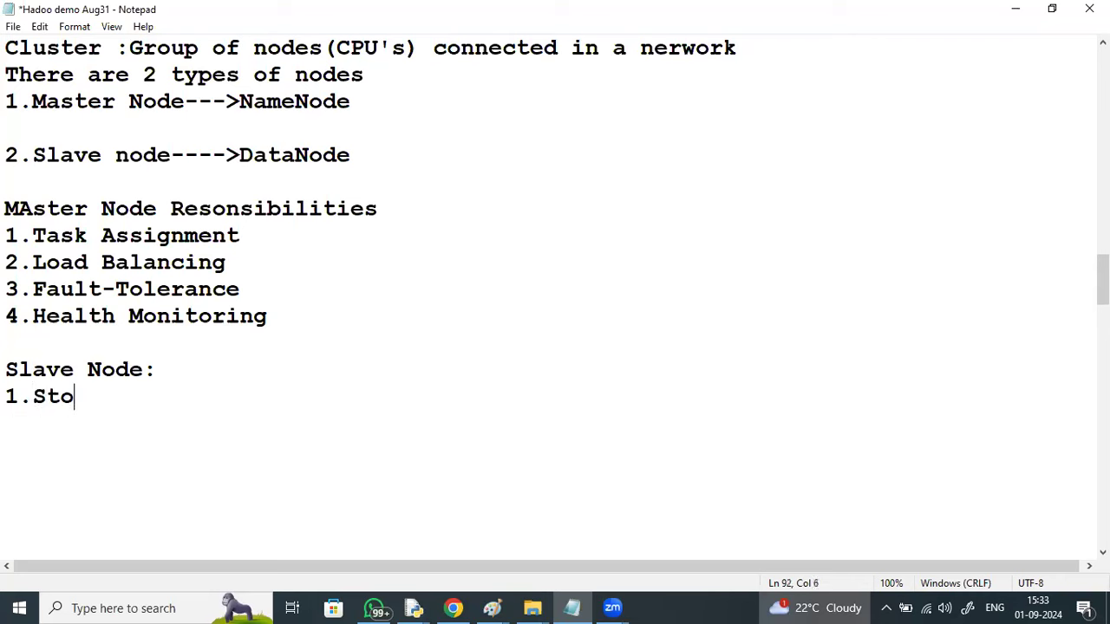
type("ring d")
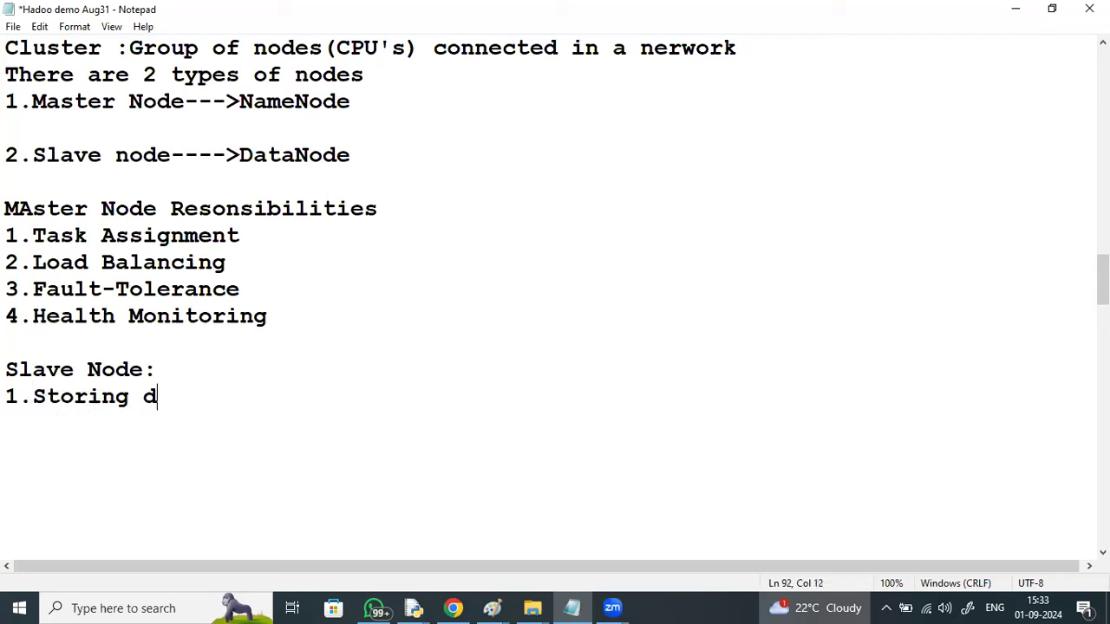
type("ata")
key("Return")
type("2.Pro")
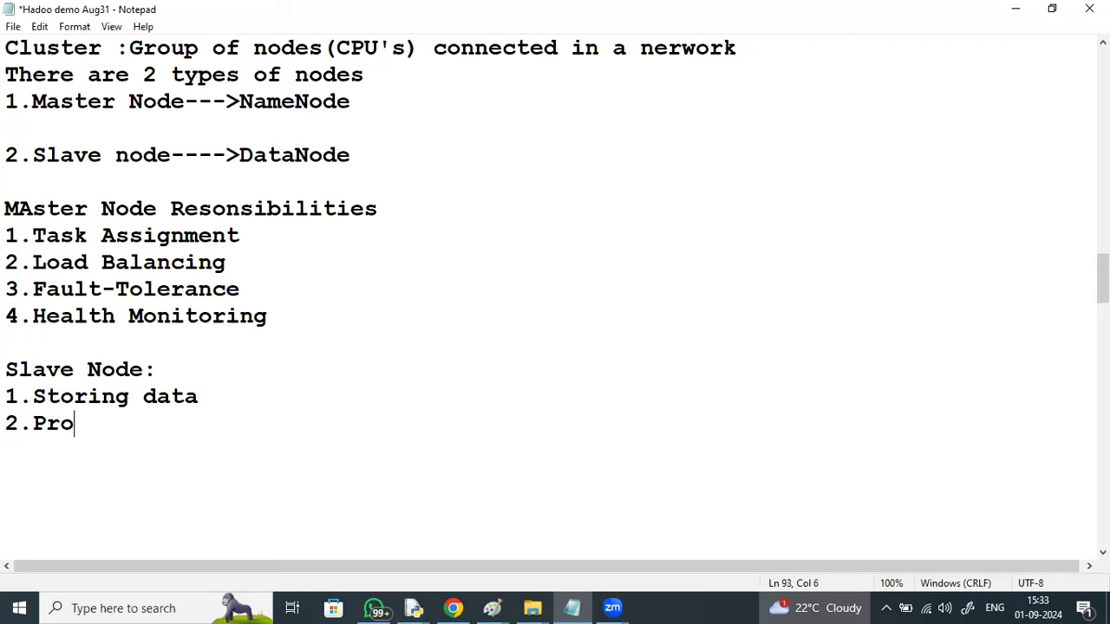
type("cessing ")
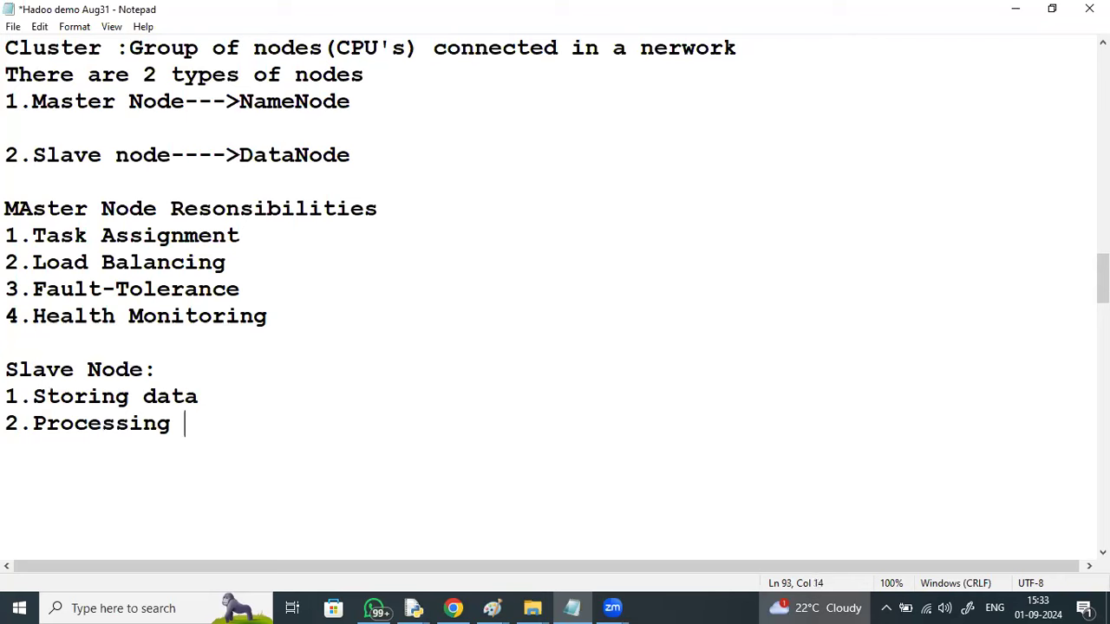
type("data")
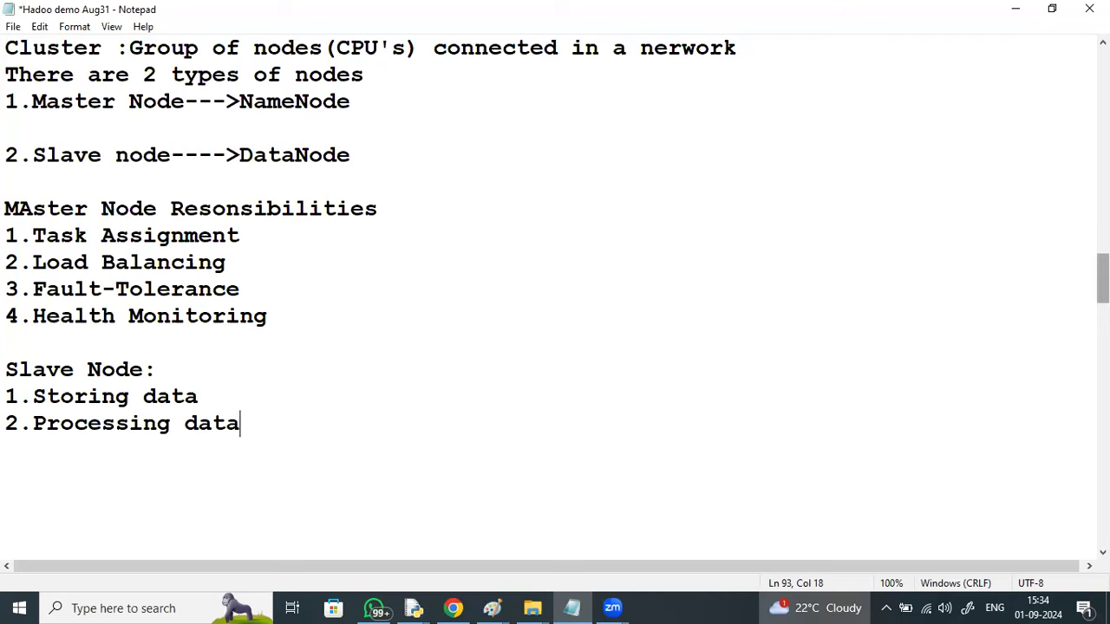
- Delete the blank lines above the ===== separator before Hadoop Advantages
scroll(555, 295, "down", 1)
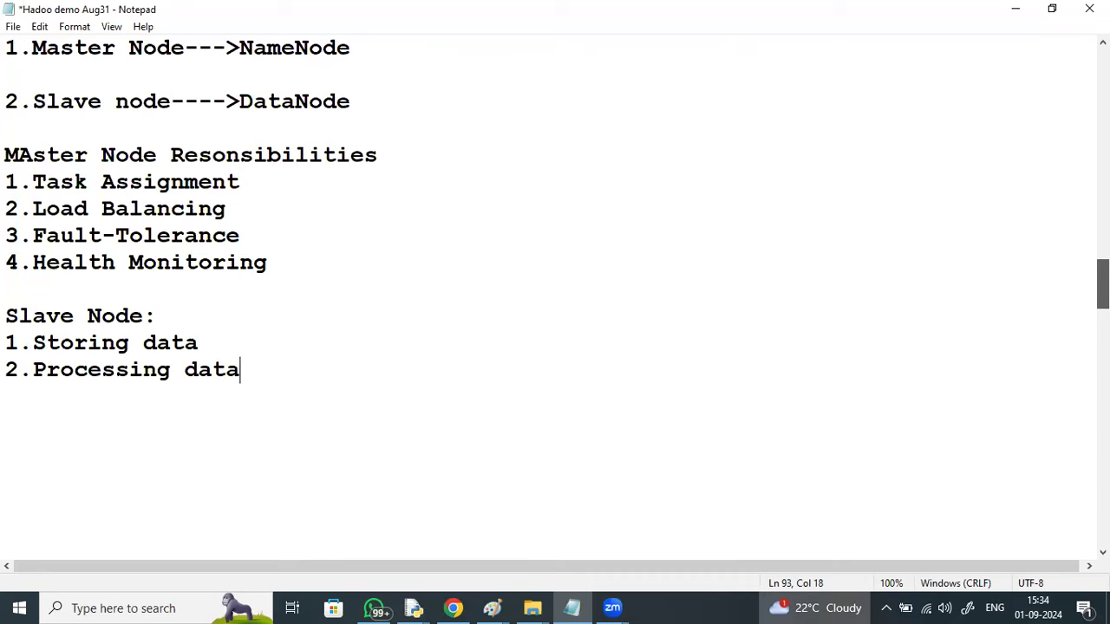
scroll(81, 429, "down", 2)
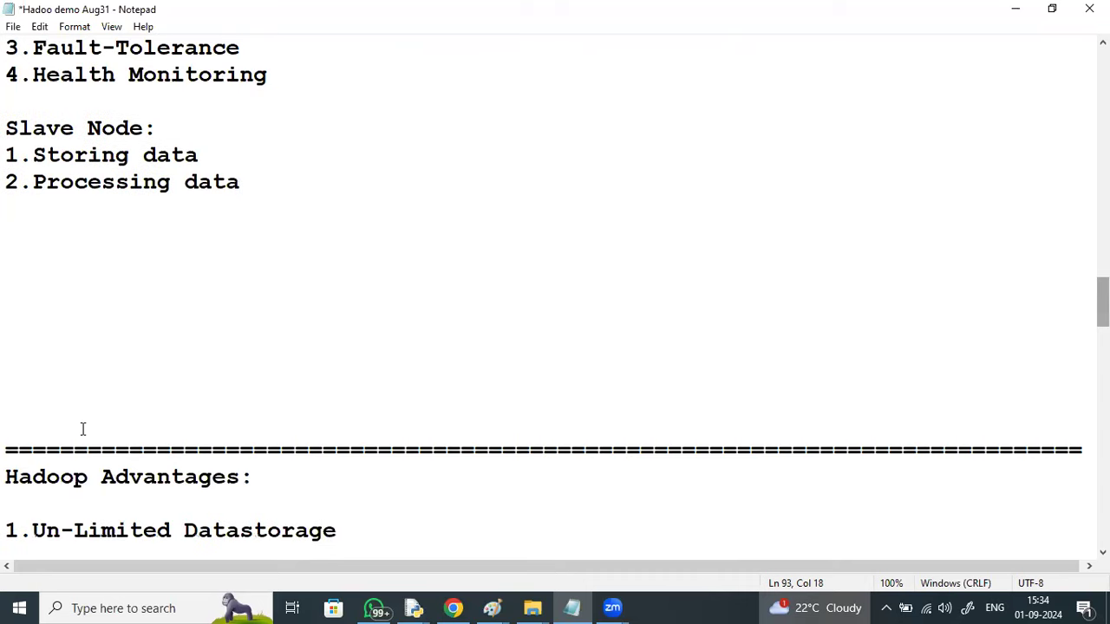
left_click(8, 461)
scroll(8, 461, "down", 1)
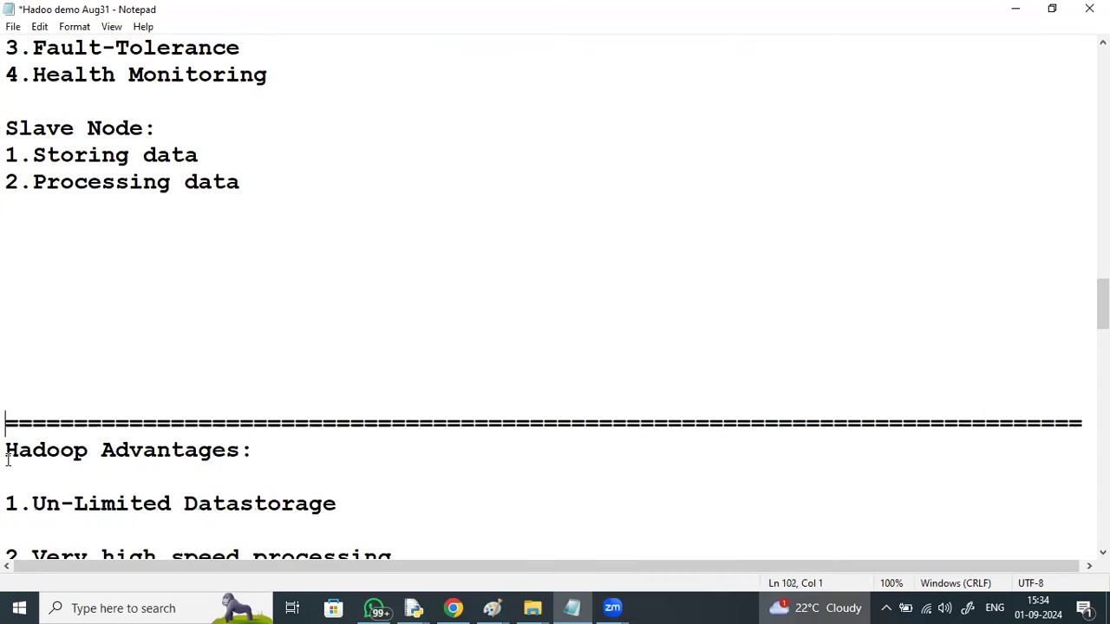
key("BackSpace")
key("BackSpace")
key("BackSpace")
key("BackSpace")
key("BackSpace")
key("BackSpace")
key("BackSpace")
key("BackSpace")
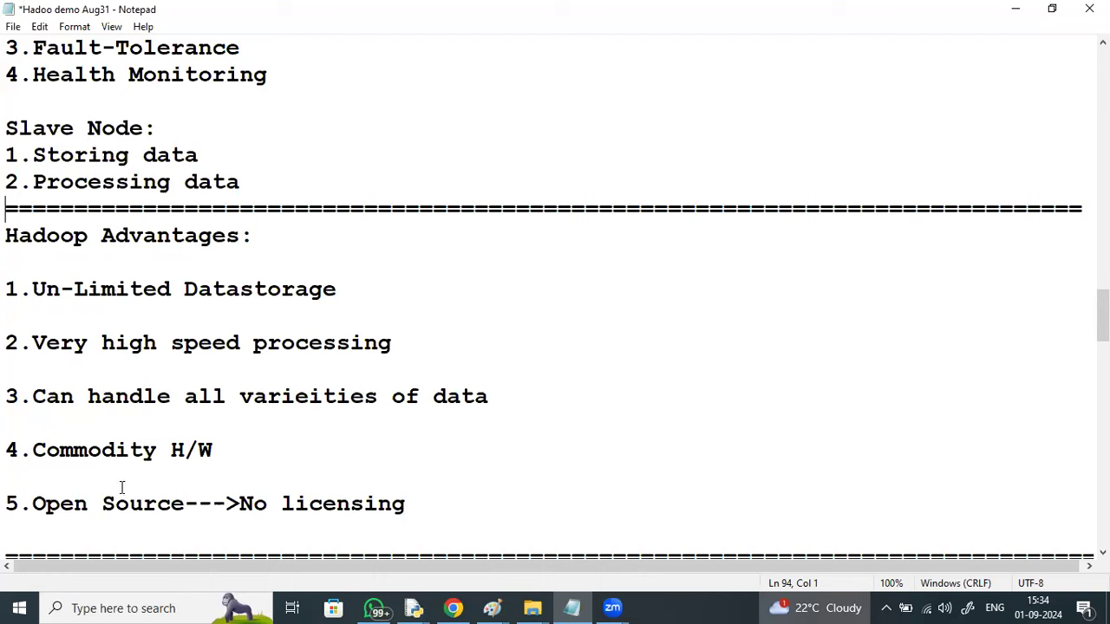
- Append '--->Horizontally un-limited scalability' to the Un-Limited Datastorage item
left_click(362, 289)
type("--->H")
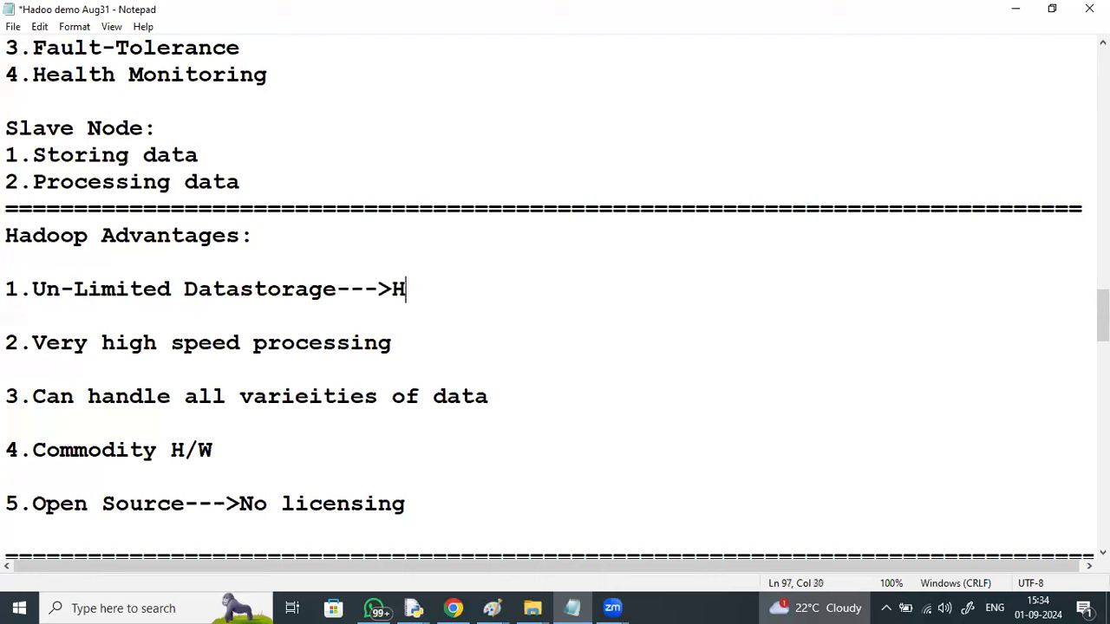
type("or")
type("izonta")
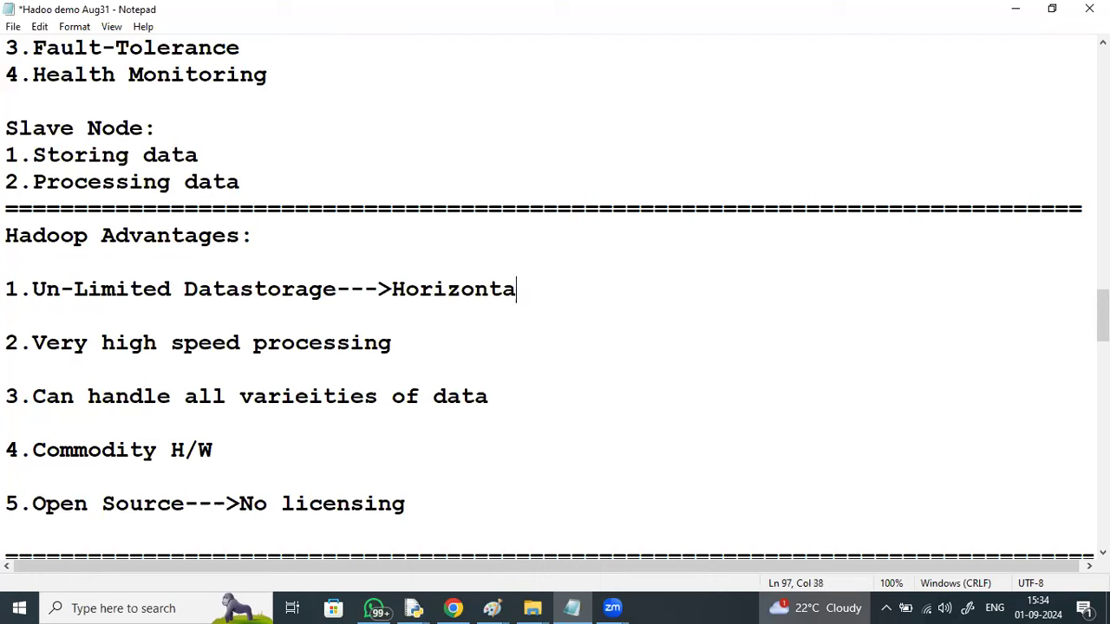
type("lly un")
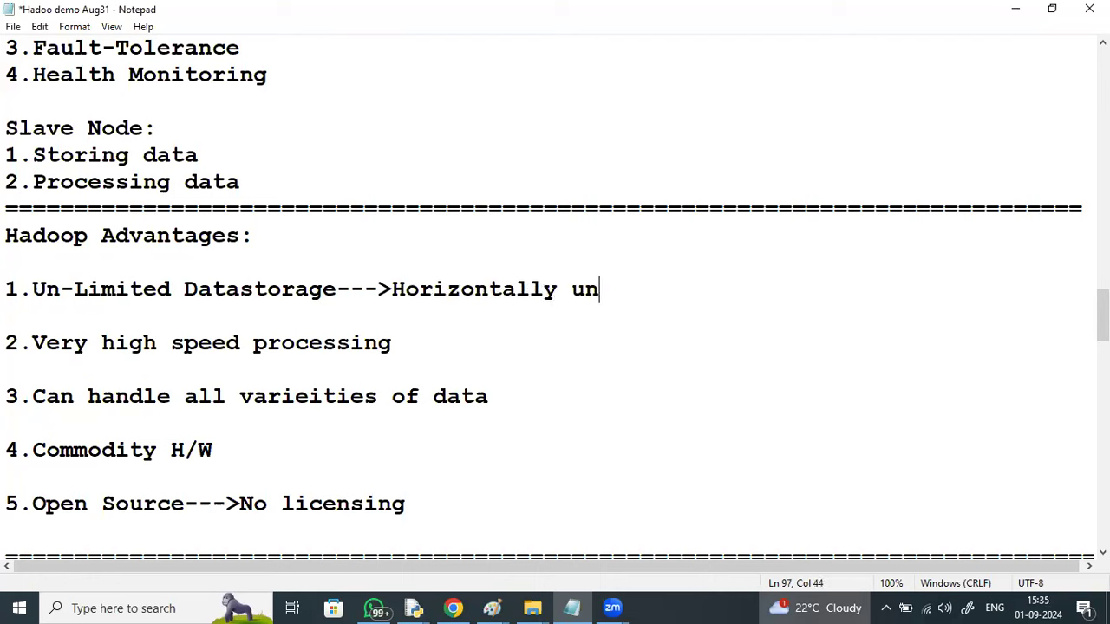
type("-limit")
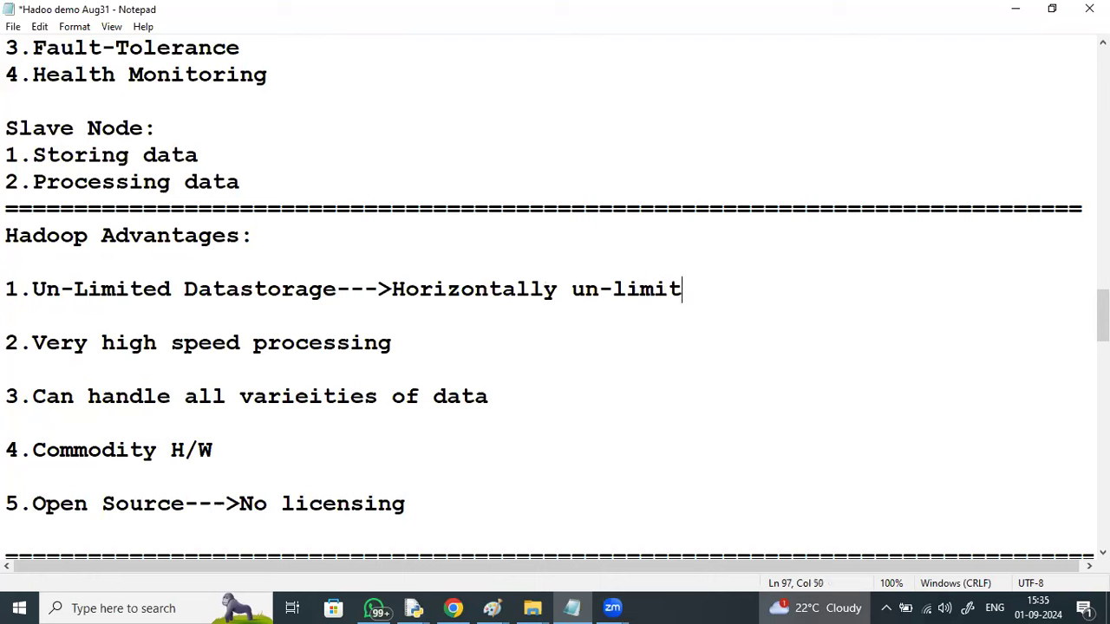
type("ed scal")
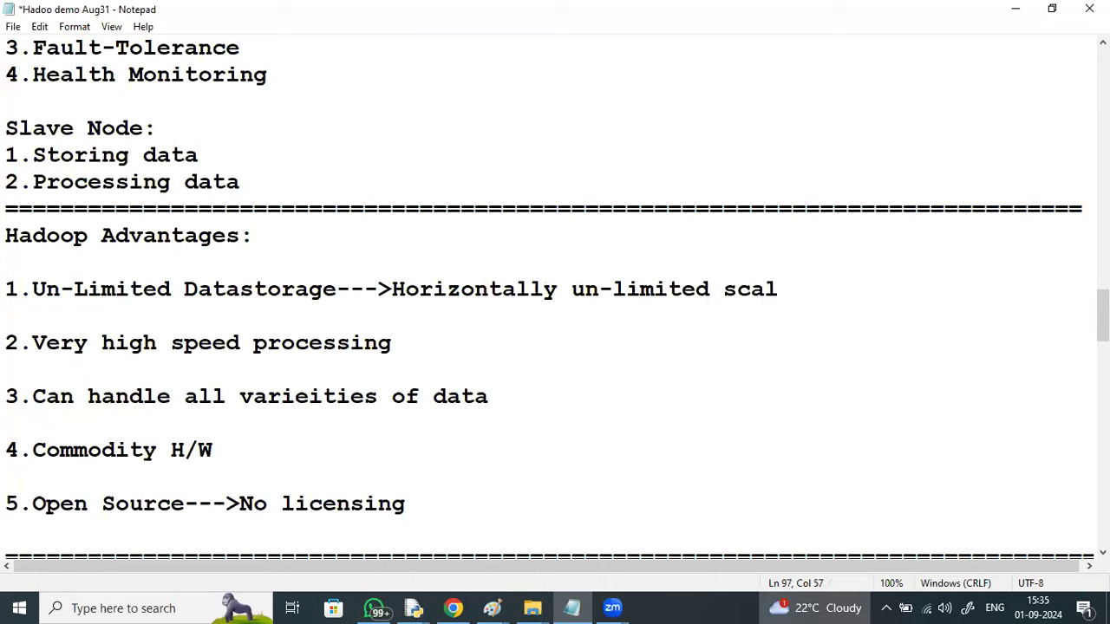
key("BackSpace")
type("lability")
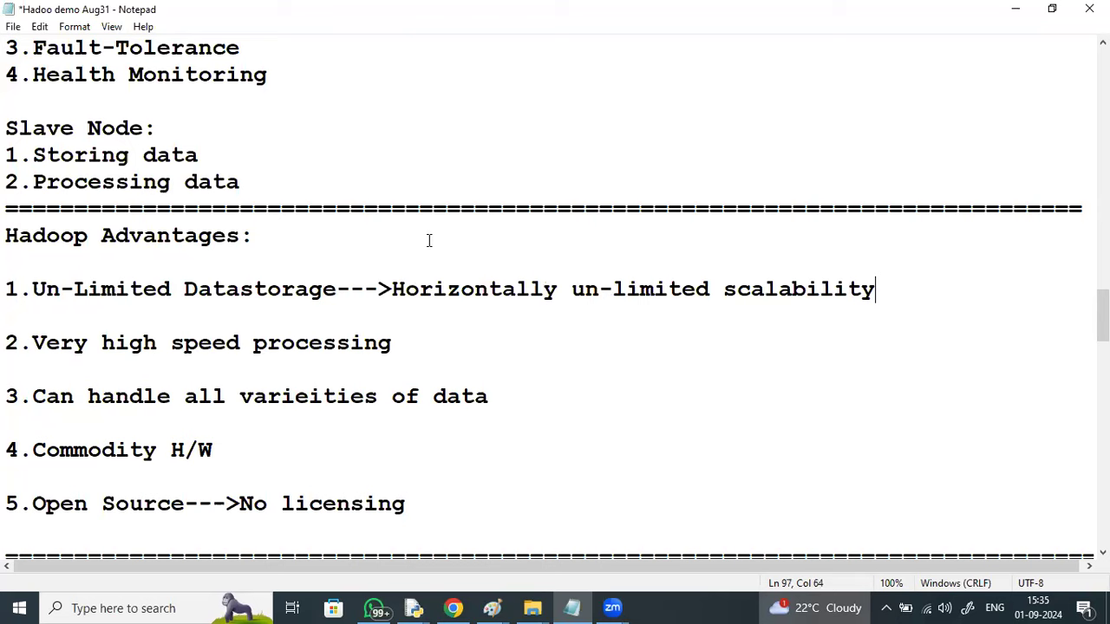
left_click(183, 607)
- Launch Paint and sketch a top box branching down to three lower boxes
type("paint")
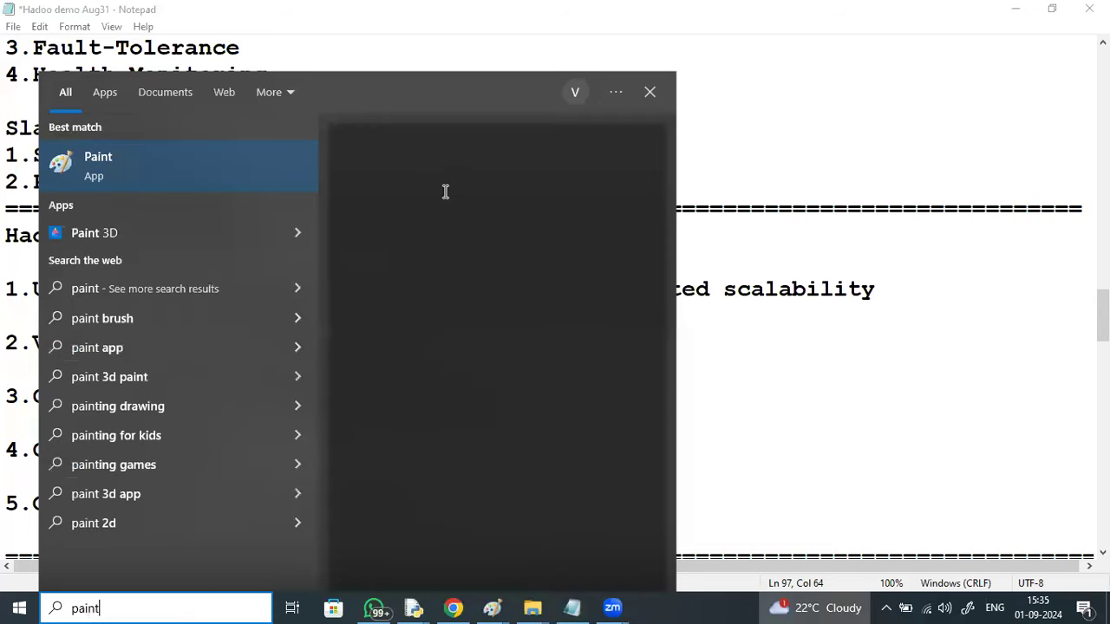
key("Return")
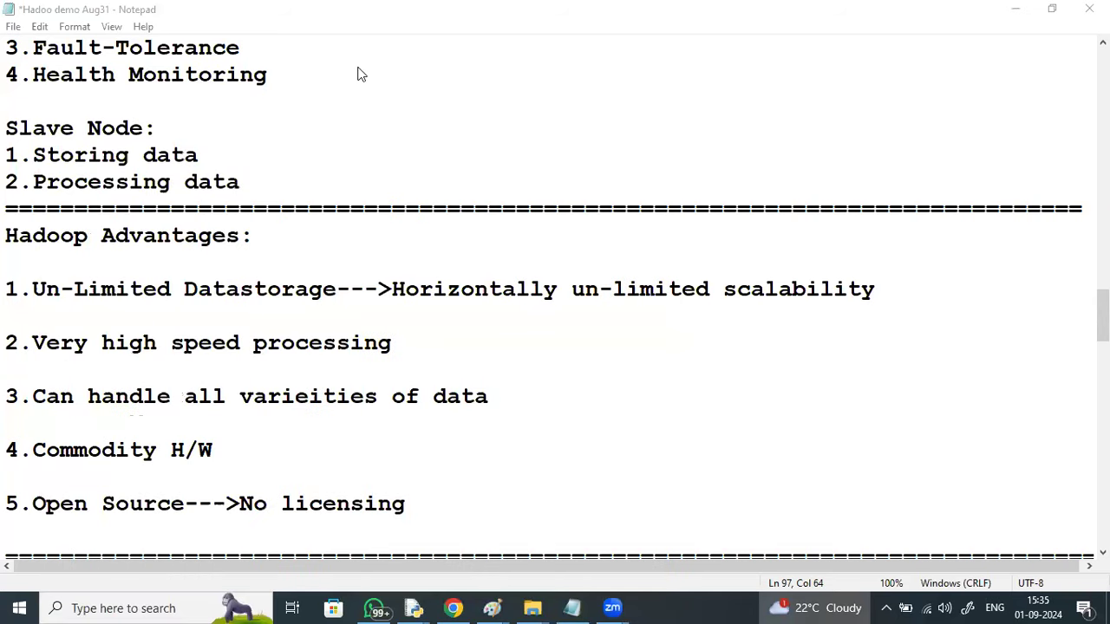
left_click_drag(484, 124, 431, 177)
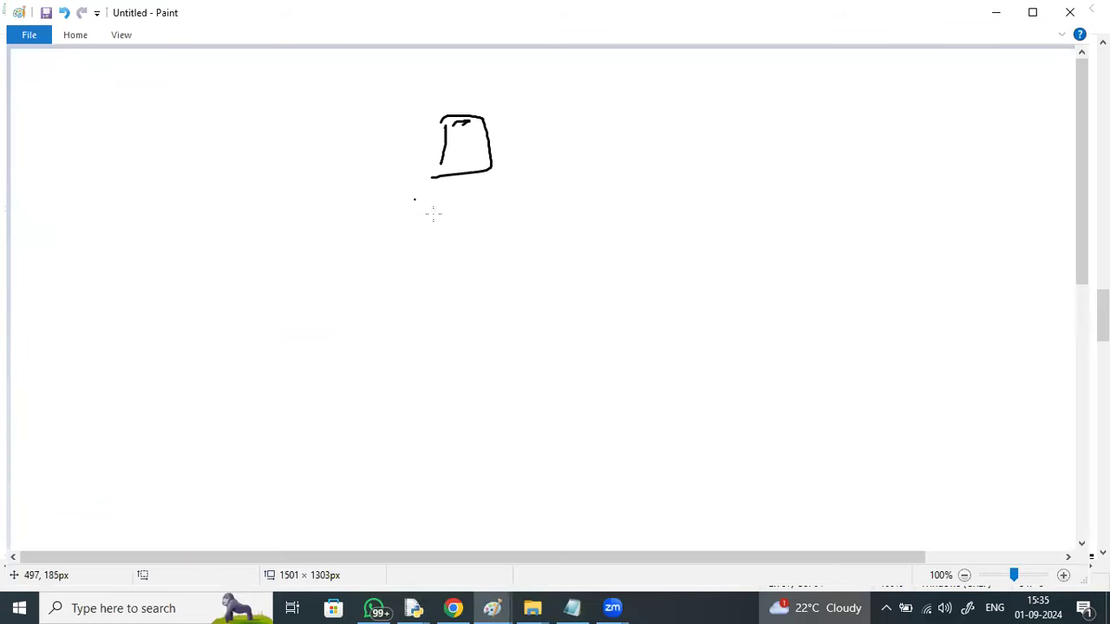
left_click_drag(441, 116, 436, 178)
mouse_move(337, 253)
left_mouse_down()
mouse_move(463, 180)
mouse_move(473, 250)
left_mouse_up()
left_click_drag(470, 178, 608, 238)
mouse_move(302, 314)
left_mouse_down()
mouse_move(380, 255)
mouse_move(302, 325)
left_mouse_up()
left_click_drag(448, 261, 448, 319)
left_click_drag(448, 261, 451, 335)
mouse_move(606, 253)
left_mouse_down()
mouse_move(601, 292)
mouse_move(598, 255)
left_mouse_up()
- Label the three lower boxes S1, S2 and S3
left_click(322, 343)
left_click_drag(327, 336, 332, 368)
left_click(477, 353)
left_click_drag(477, 353, 469, 374)
left_click_drag(487, 367, 517, 374)
left_click_drag(663, 319, 669, 349)
left_click_drag(668, 339, 678, 350)
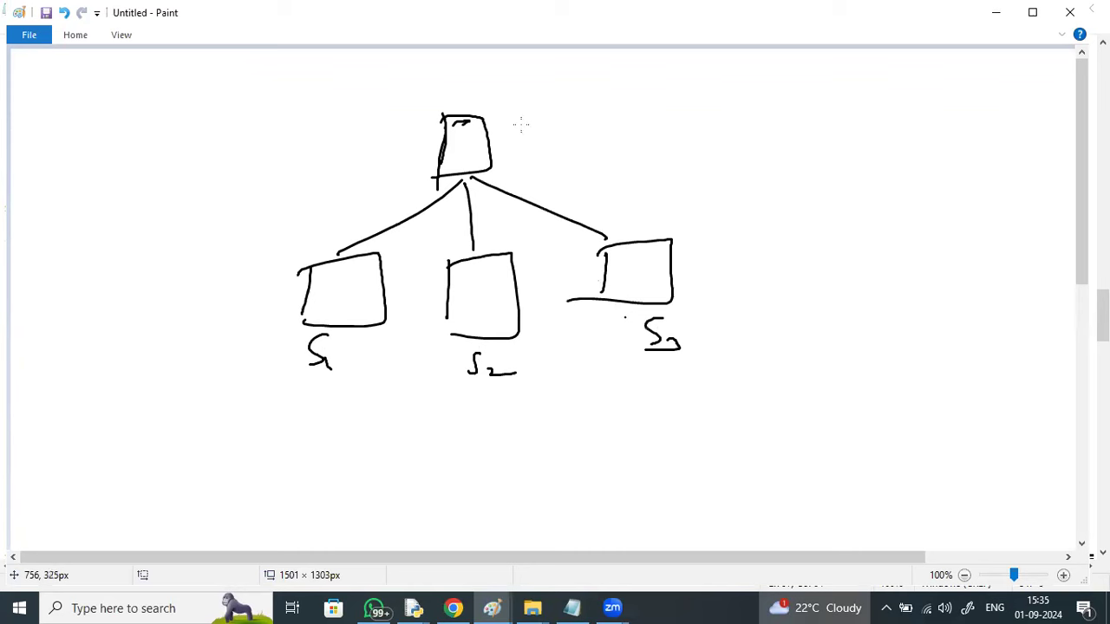
- Add a labelled pointer line by the top box and an arrow beneath the three boxes
left_click_drag(472, 136, 570, 102)
left_click_drag(578, 104, 579, 113)
left_click_drag(315, 401, 466, 407)
mouse_move(666, 401)
left_mouse_down()
mouse_move(668, 391)
mouse_move(648, 409)
left_mouse_up()
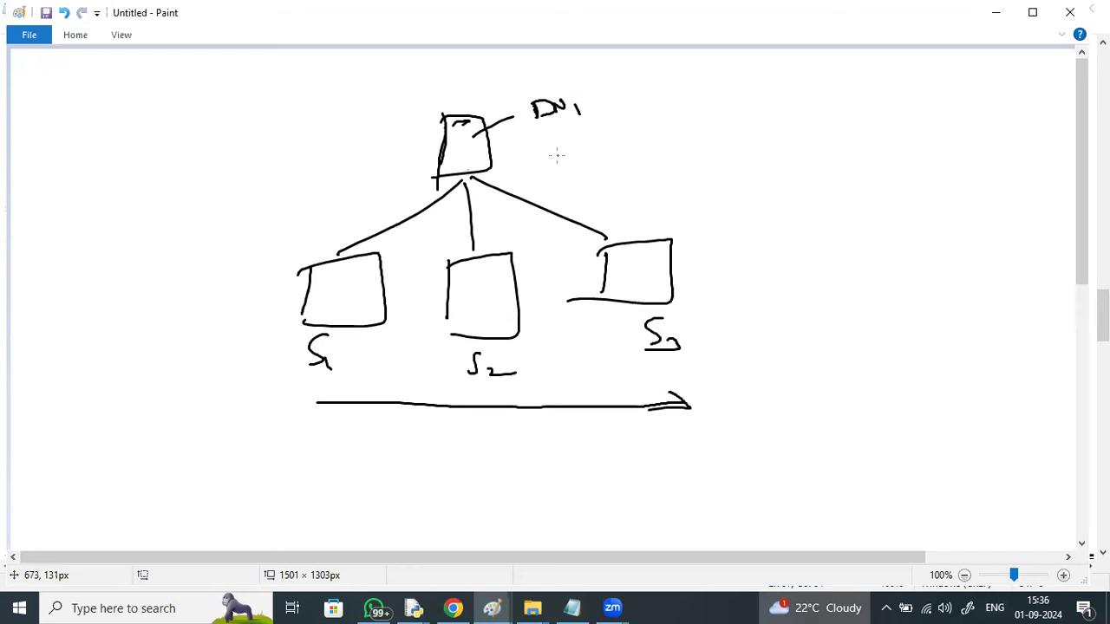
- Undo a stray dot and handwrite '100 lines' and '1000 lines' left of S1
left_click(586, 263)
left_click(316, 287)
key("ctrl+z")
left_click_drag(100, 369, 102, 381)
left_click_drag(120, 367, 118, 368)
left_click_drag(131, 366, 131, 367)
left_click_drag(142, 373, 187, 348)
left_click_drag(107, 408, 108, 416)
left_click_drag(119, 406, 131, 405)
left_click_drag(142, 401, 143, 401)
mouse_move(156, 401)
left_mouse_down()
mouse_move(162, 385)
mouse_move(203, 381)
left_mouse_up()
left_click_drag(191, 408, 192, 410)
- Draw a longer second arrow below the first, then select 'Very high speed processing' in Notepad
mouse_move(356, 420)
left_mouse_down()
mouse_move(955, 391)
mouse_move(911, 400)
left_mouse_up()
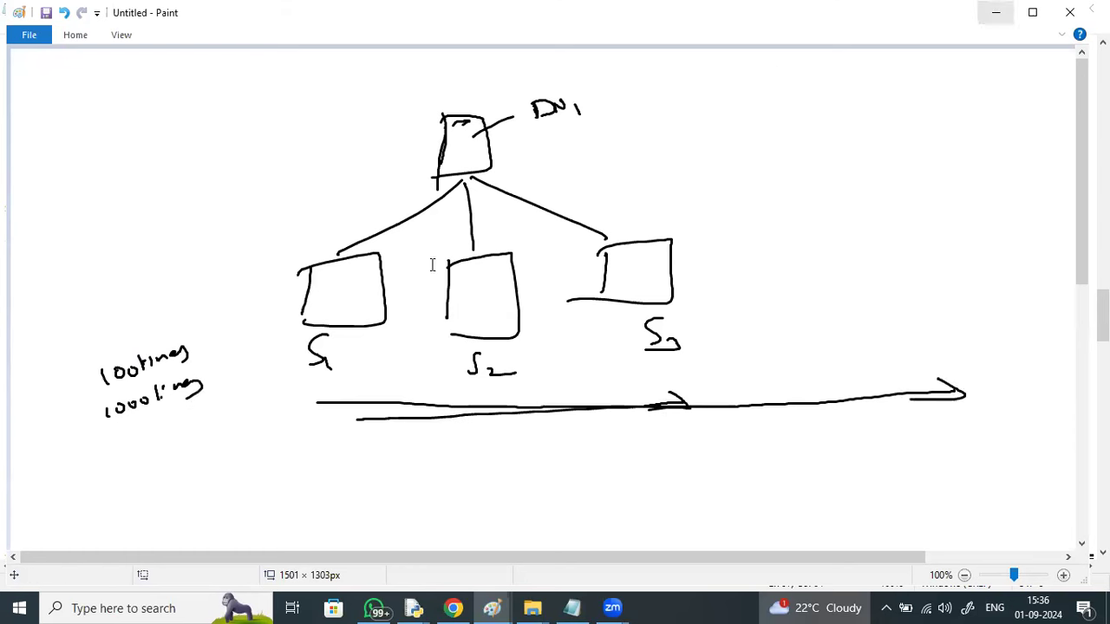
key("alt+Tab")
left_click_drag(27, 349, 407, 342)
- Append '---->parallel processing' to the '2.Very high speed processing' line
key("alt+Tab")
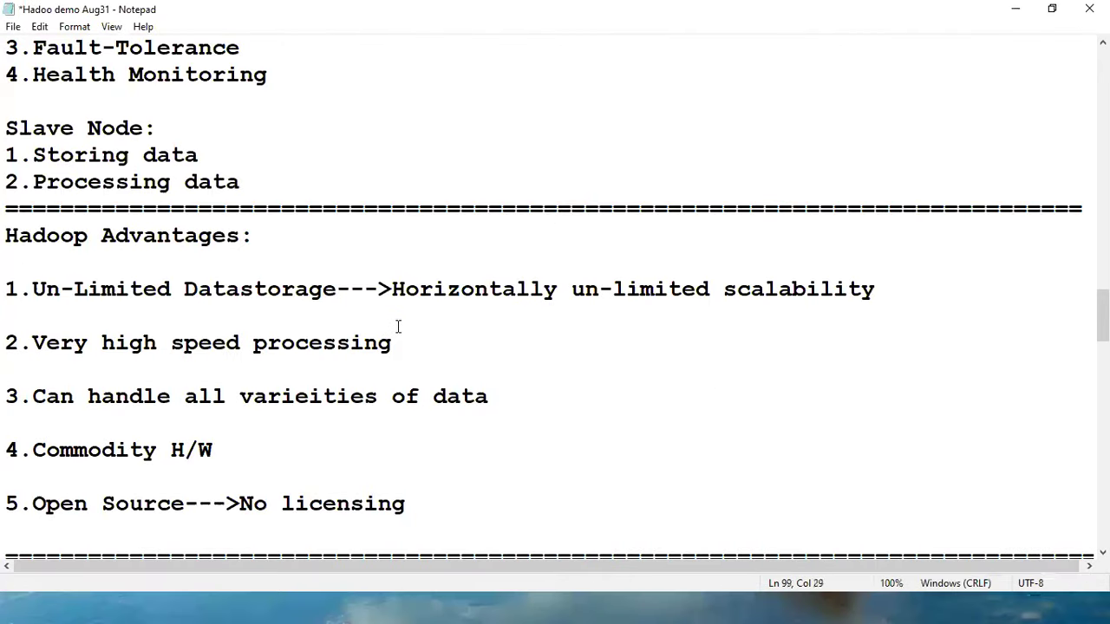
type("---->parall")
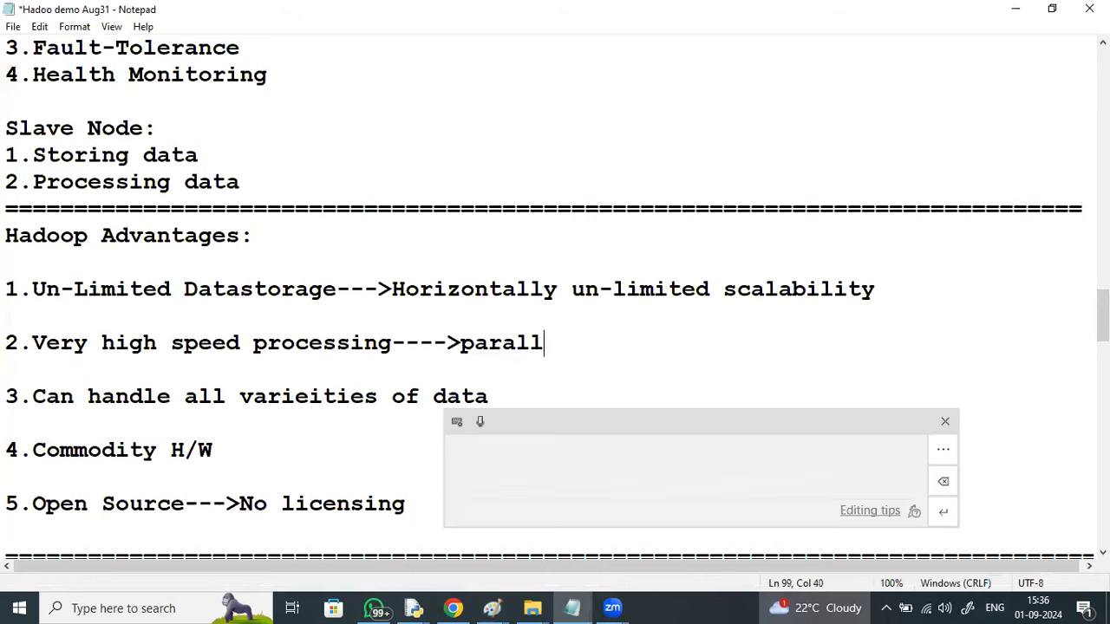
type("el proce")
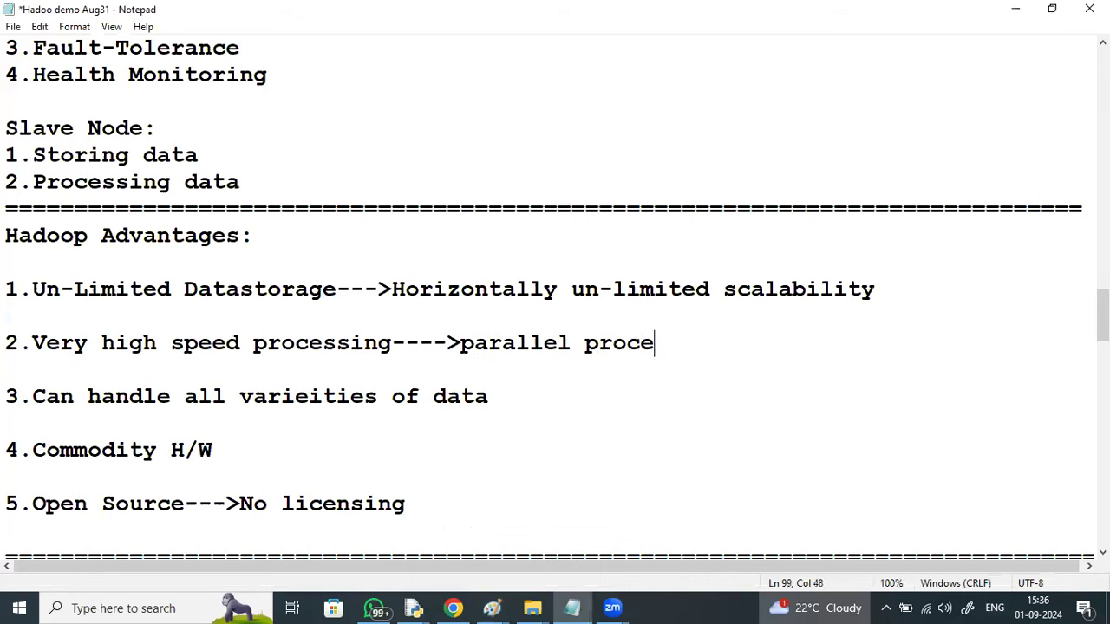
type("ssing")
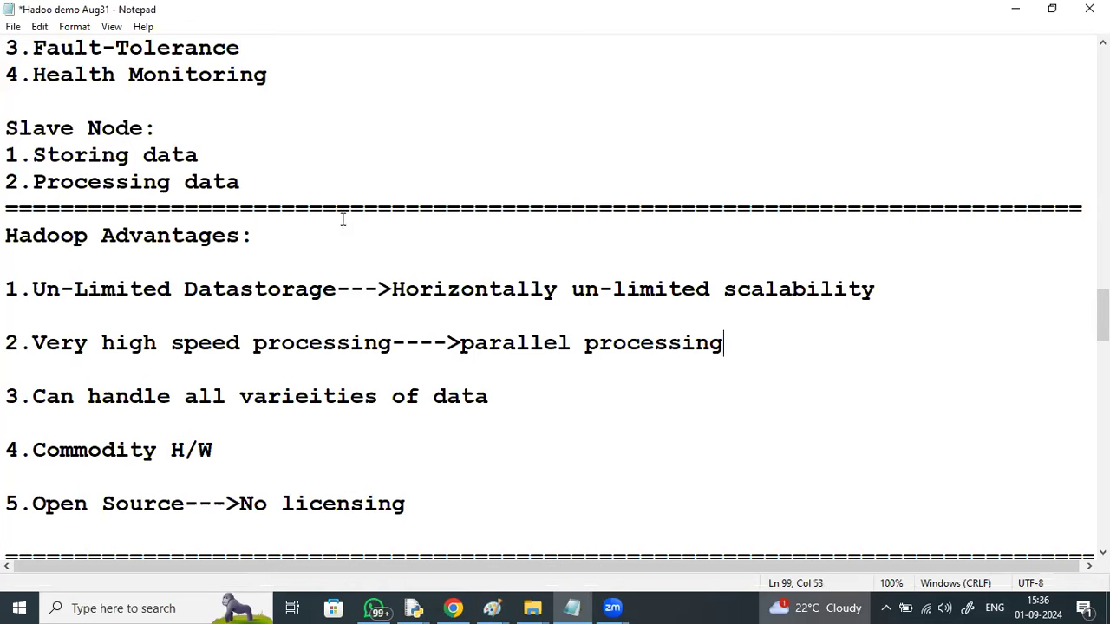
left_click(182, 607)
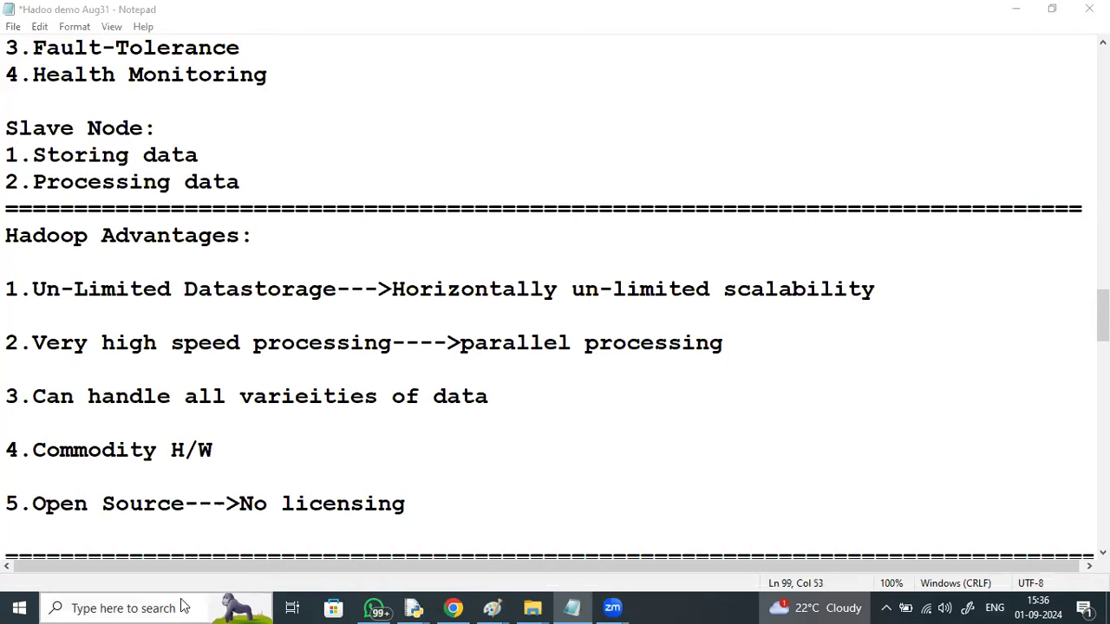
- Launch Paint and sketch the Non-parallel and Parallel headings with a divider and underline
type("pai")
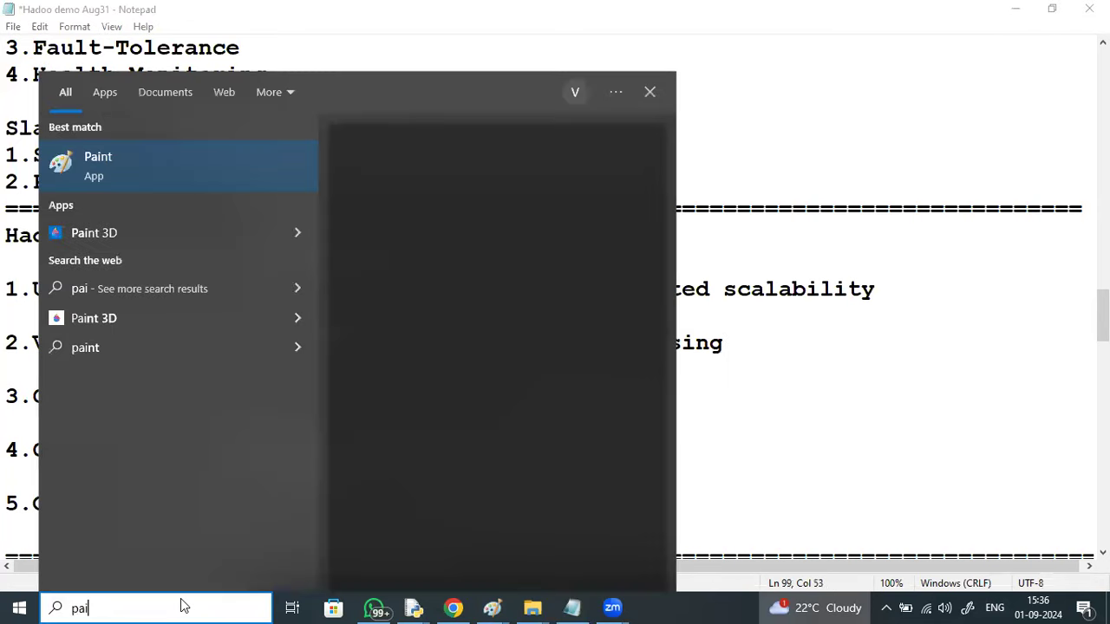
type("nt")
key("Return")
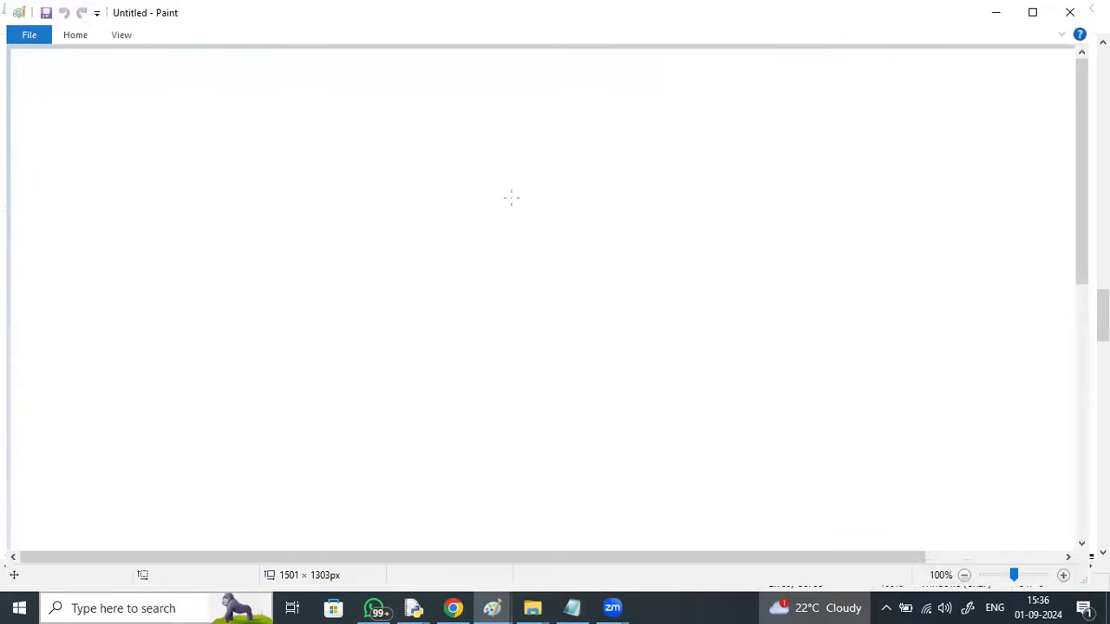
left_click(536, 201)
mouse_move(429, 187)
left_mouse_down()
mouse_move(430, 173)
mouse_move(517, 174)
left_mouse_up()
mouse_move(522, 170)
left_mouse_down()
mouse_move(595, 149)
mouse_move(594, 451)
left_mouse_up()
mouse_move(668, 153)
left_mouse_down()
mouse_move(673, 171)
mouse_move(735, 154)
mouse_move(747, 138)
mouse_move(736, 164)
left_mouse_up()
mouse_move(756, 142)
left_mouse_down()
mouse_move(752, 162)
mouse_move(783, 125)
left_mouse_up()
left_click_drag(654, 151, 783, 161)
left_click_drag(699, 149, 796, 142)
left_click_drag(699, 178, 701, 208)
mouse_move(696, 180)
left_mouse_down()
mouse_move(705, 198)
mouse_move(815, 167)
left_mouse_up()
left_click_drag(437, 216, 852, 205)
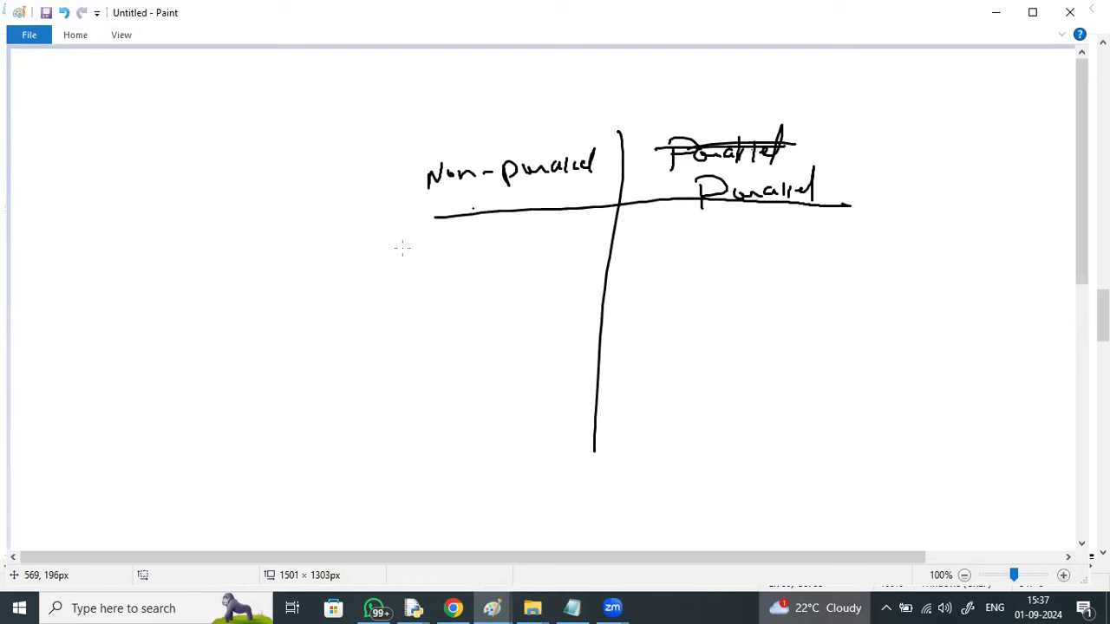
- Write the first two rows: 1P – 1D – 1min and 1P – 10D – 10min
left_click_drag(332, 254, 332, 271)
left_click_drag(345, 270, 347, 262)
left_click_drag(370, 263, 407, 266)
left_click_drag(421, 254, 422, 268)
left_click_drag(447, 260, 487, 266)
left_click_drag(494, 265, 553, 266)
left_click_drag(320, 312, 318, 327)
left_click_drag(337, 310, 340, 318)
left_click_drag(373, 315, 402, 314)
left_click_drag(418, 305, 420, 316)
left_click_drag(430, 308, 523, 314)
left_click(499, 314)
left_click_drag(538, 305, 539, 313)
left_click_drag(552, 307, 582, 313)
left_click_drag(587, 312, 600, 307)
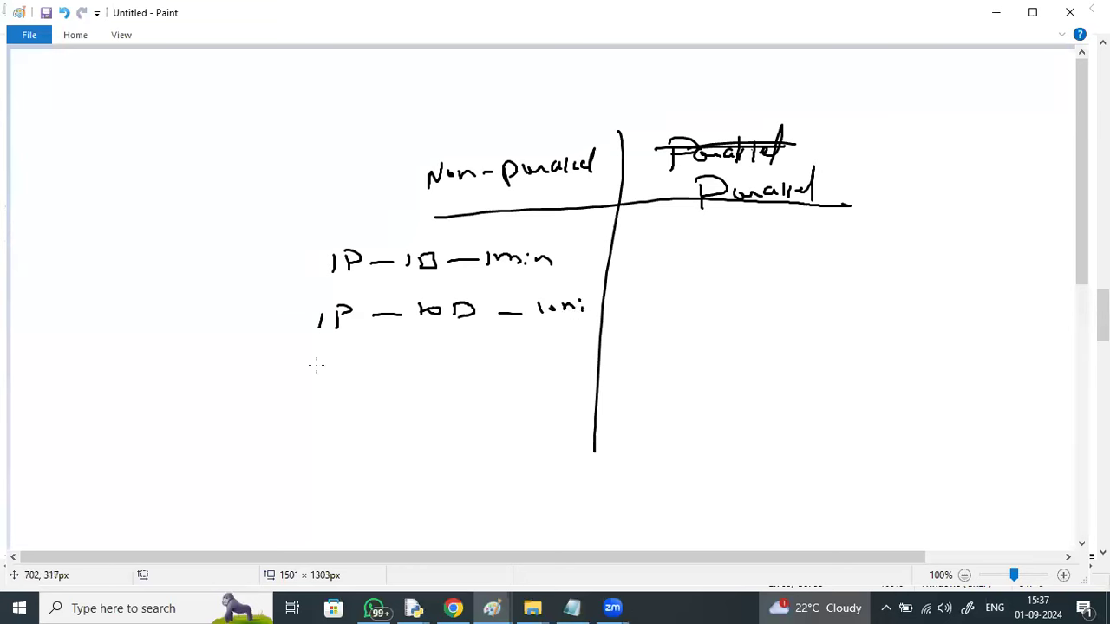
- Write the third row: 1P – 1000D – 100mins
mouse_move(318, 357)
left_mouse_down()
mouse_move(318, 379)
mouse_move(333, 366)
left_mouse_up()
left_click_drag(374, 359, 415, 358)
left_click_drag(404, 352, 445, 354)
left_click_drag(459, 354, 458, 355)
left_click_drag(474, 353, 473, 354)
left_click_drag(483, 351, 482, 364)
mouse_move(510, 356)
left_mouse_down()
mouse_move(537, 354)
mouse_move(544, 368)
left_mouse_up()
left_click_drag(555, 353, 556, 355)
left_click_drag(568, 354, 606, 363)
left_click_drag(611, 357, 624, 355)
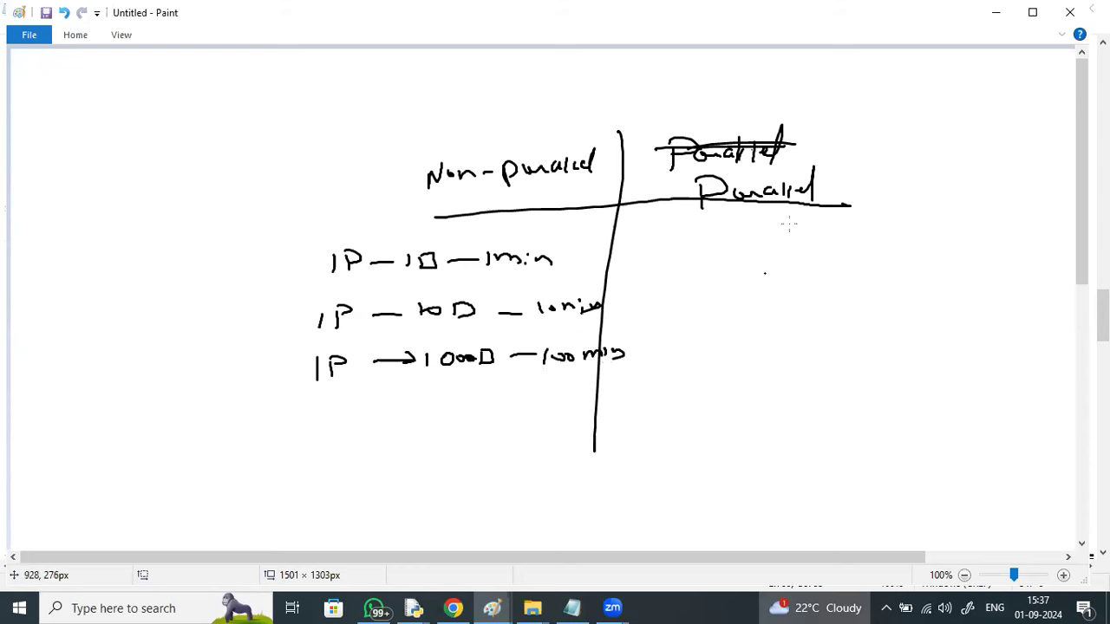
- Extend each row into the Parallel column, write times 1 and 2, then cross out the 2
left_click_drag(725, 260, 600, 263)
left_click_drag(747, 243, 744, 264)
left_click_drag(687, 309, 609, 310)
left_click_drag(763, 301, 803, 315)
left_click_drag(739, 310, 666, 309)
mouse_move(642, 354)
left_mouse_down()
mouse_move(718, 346)
mouse_move(743, 356)
left_mouse_up()
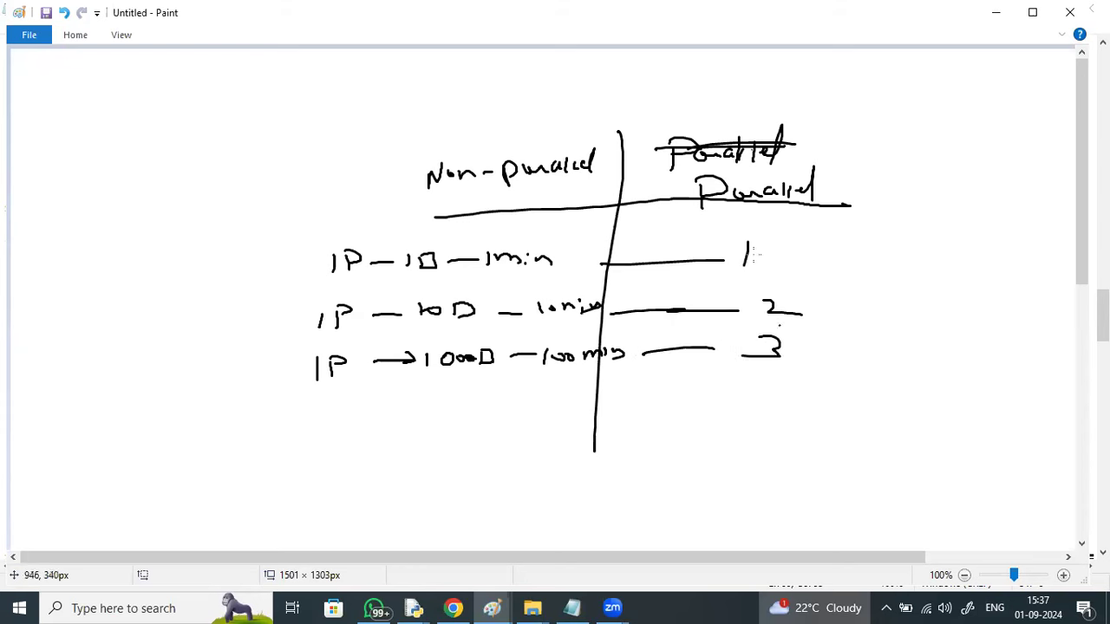
mouse_move(765, 302)
left_mouse_down()
mouse_move(786, 312)
mouse_move(781, 352)
left_mouse_up()
mouse_move(763, 304)
left_mouse_down()
mouse_move(813, 314)
mouse_move(817, 355)
left_mouse_up()
- Underline the rows and set every row's parallel time to 1
left_click_drag(317, 279, 398, 278)
left_click_drag(770, 258, 779, 257)
left_click_drag(399, 279, 474, 274)
left_click_drag(529, 327, 408, 329)
left_click_drag(771, 258, 855, 225)
left_click_drag(798, 317, 862, 308)
left_click_drag(413, 387, 502, 376)
left_click_drag(818, 337, 817, 357)
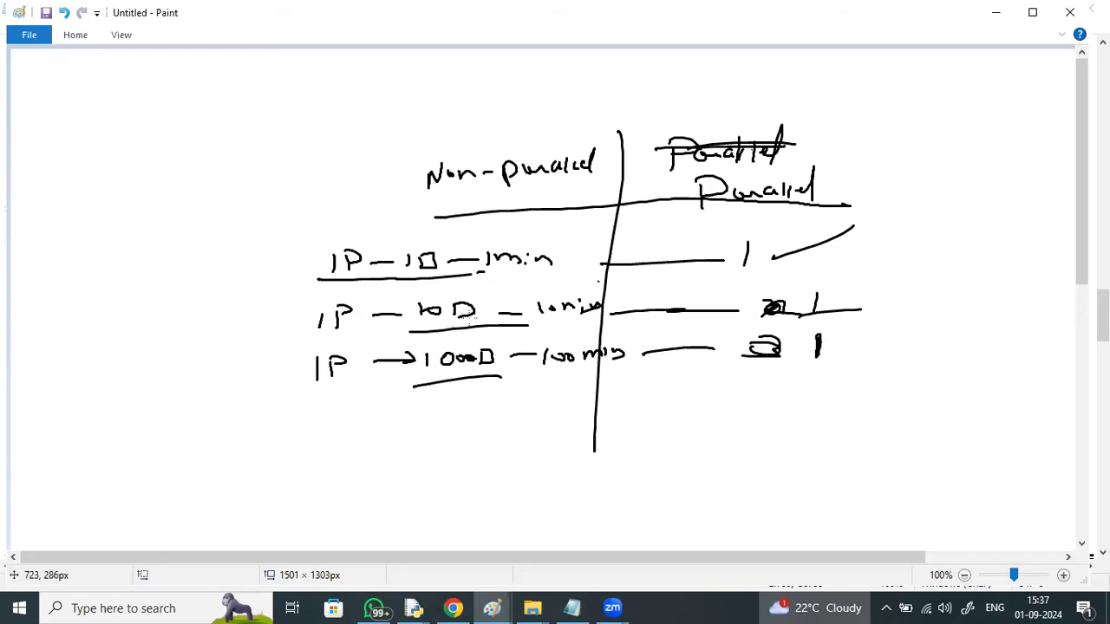
- Circle 10D and each 1P, underline 10min, 1000D and 100mins, then minimize Paint
left_click_drag(477, 275, 475, 264)
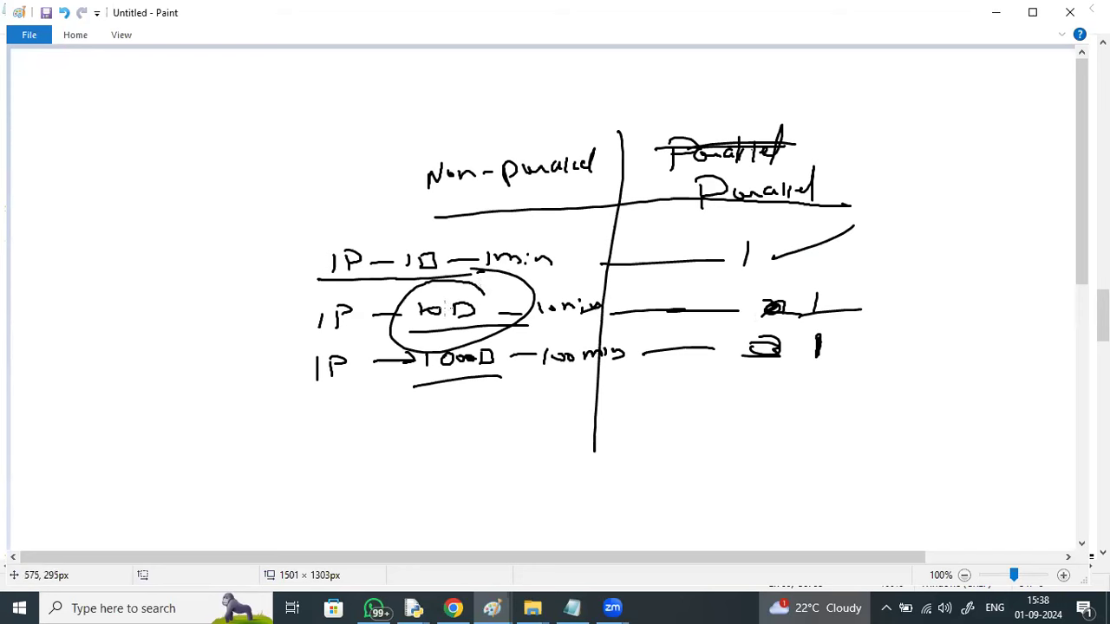
mouse_move(455, 302)
left_mouse_down()
mouse_move(457, 312)
mouse_move(468, 301)
left_mouse_up()
left_click_drag(519, 328, 612, 326)
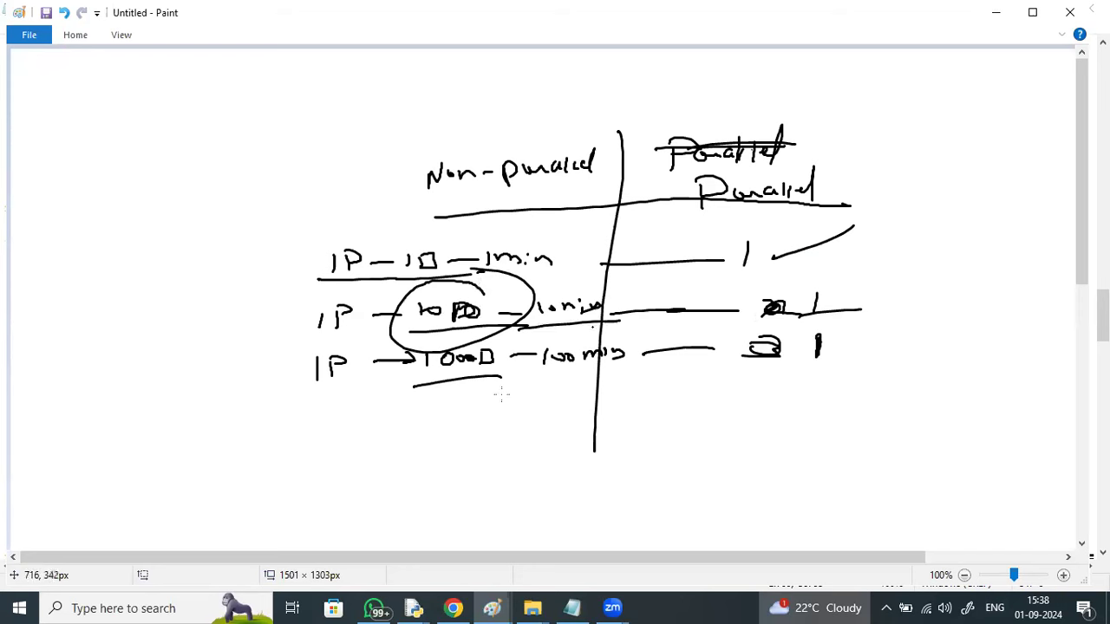
left_click_drag(501, 383, 419, 387)
mouse_move(651, 384)
left_mouse_down()
mouse_move(540, 394)
mouse_move(621, 372)
mouse_move(568, 380)
left_mouse_up()
left_click_drag(349, 287, 295, 304)
left_click_drag(347, 277, 359, 286)
left_click_drag(347, 350, 329, 347)
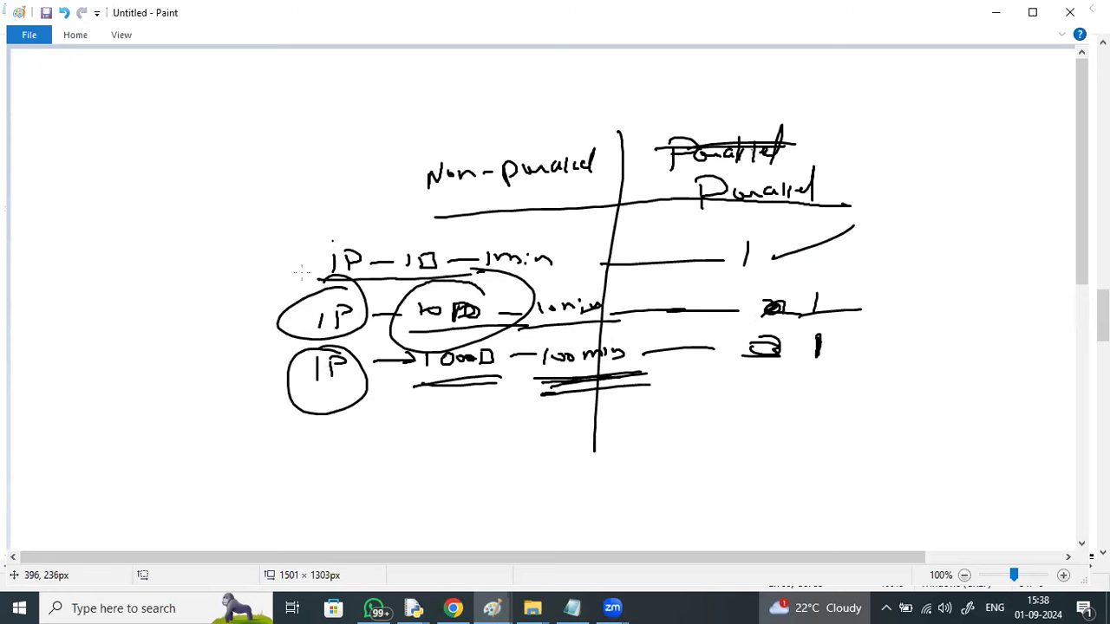
left_click_drag(342, 282, 359, 287)
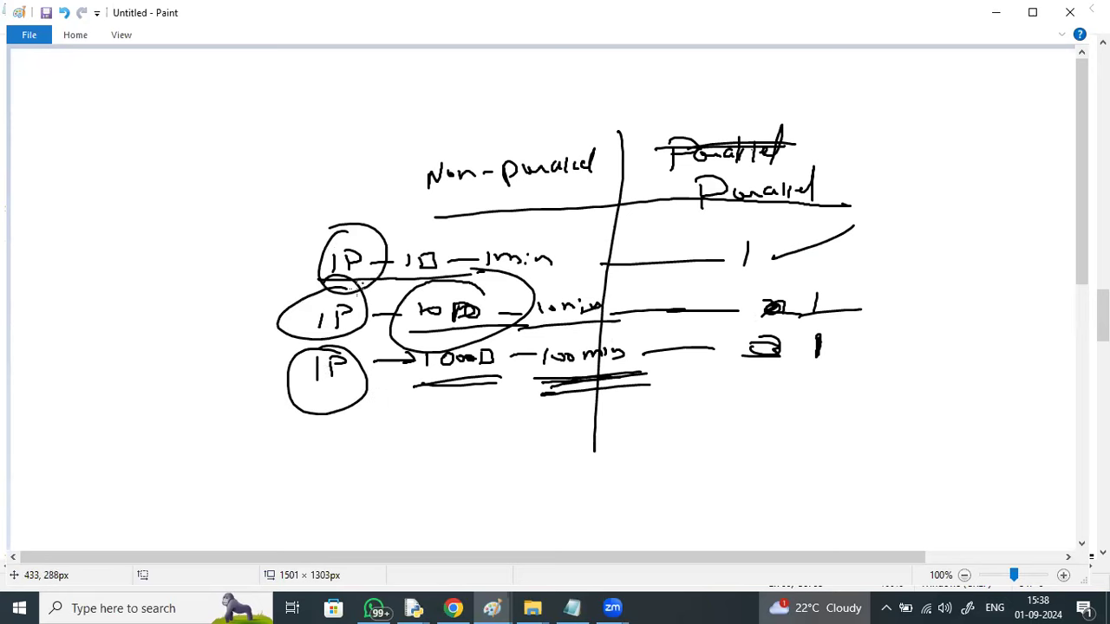
left_click(998, 12)
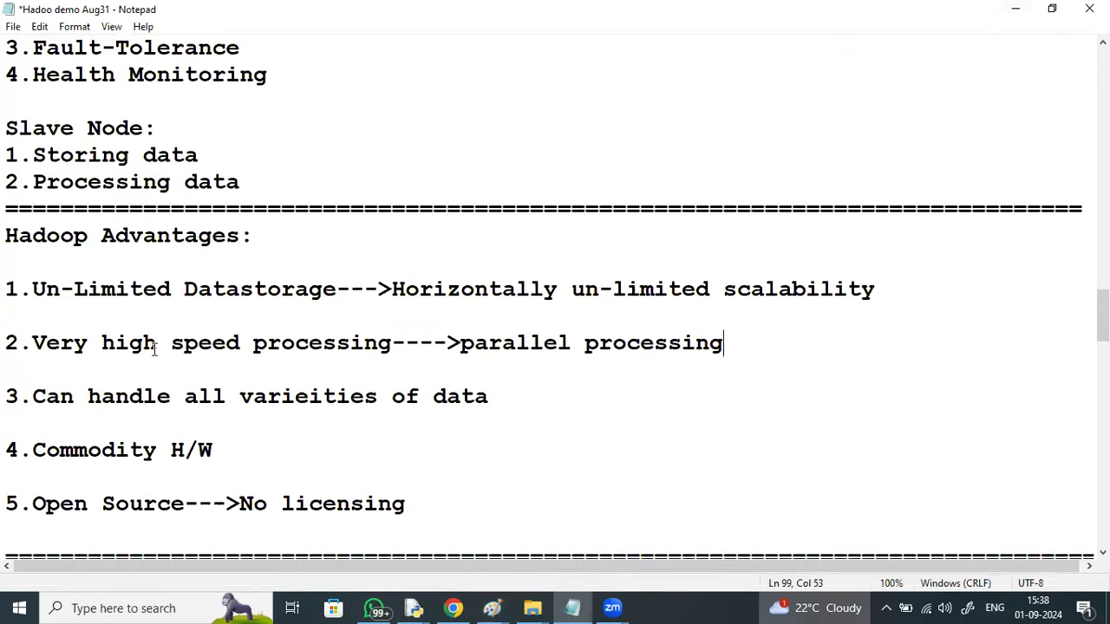
- Highlight the unlimited data storage and all varieities of data advantages
left_click_drag(59, 295, 17, 317)
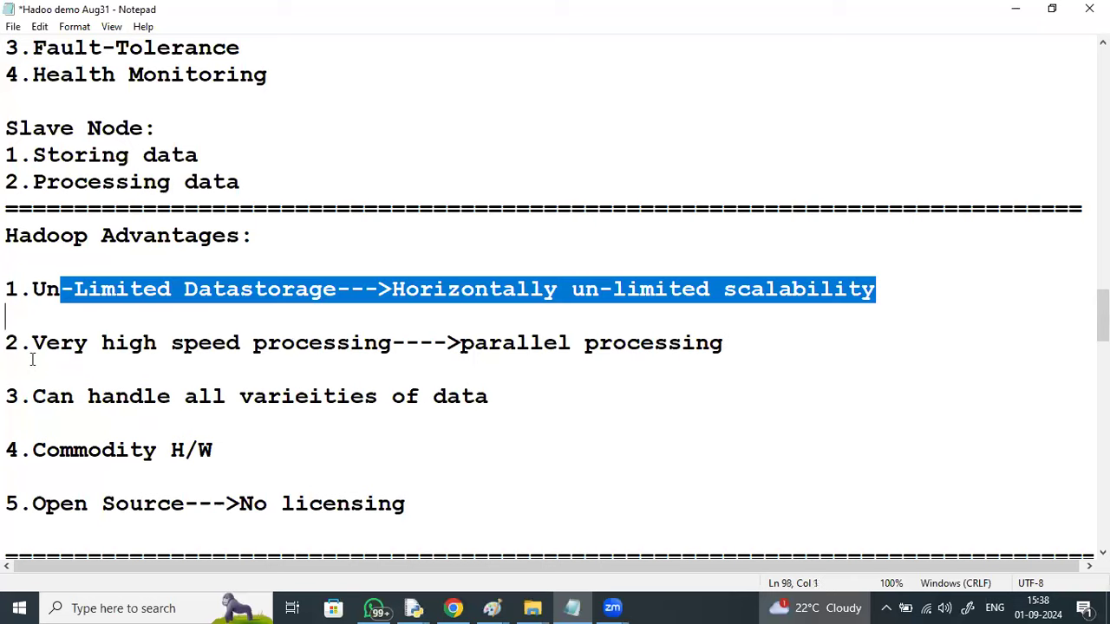
left_click(342, 364)
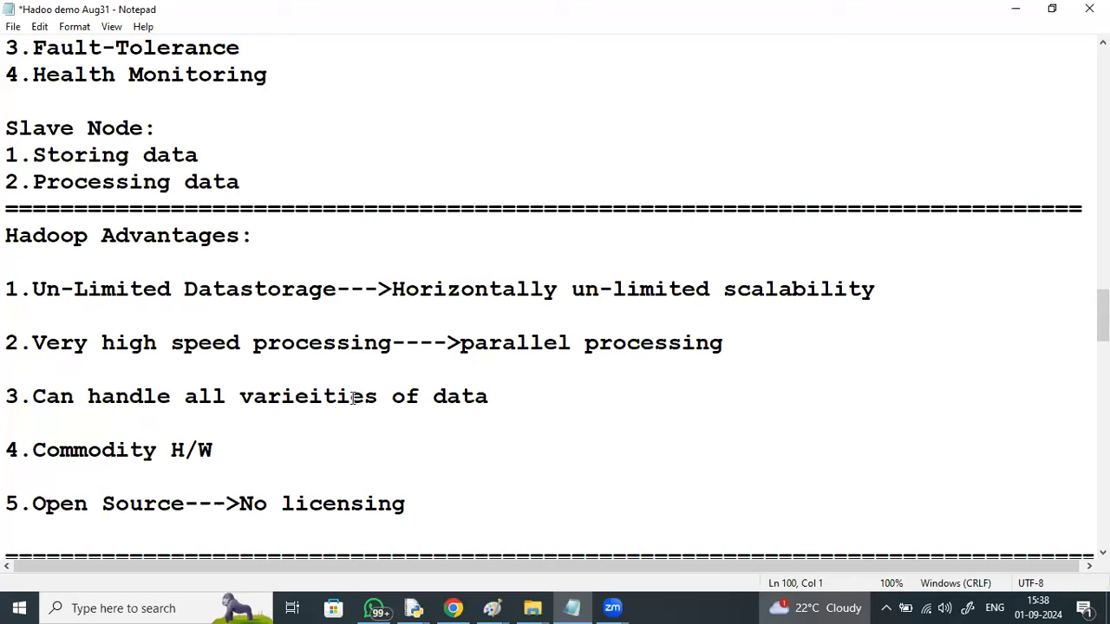
left_click_drag(184, 396, 491, 398)
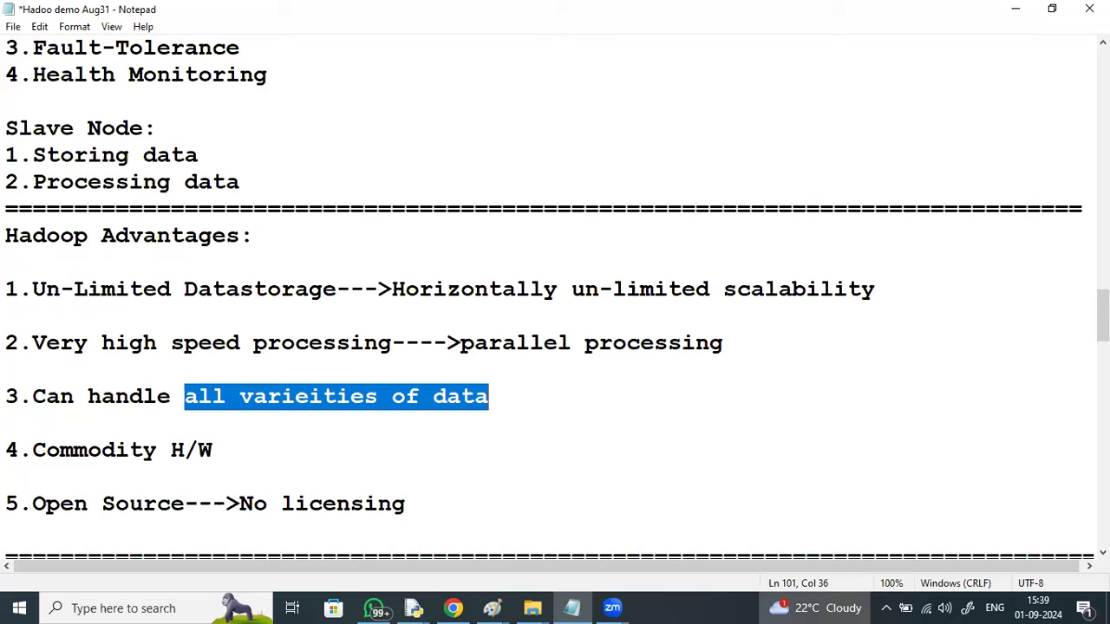
- Insert three blank lines after the ==== divider below item 5
left_click(1076, 555)
key("Return")
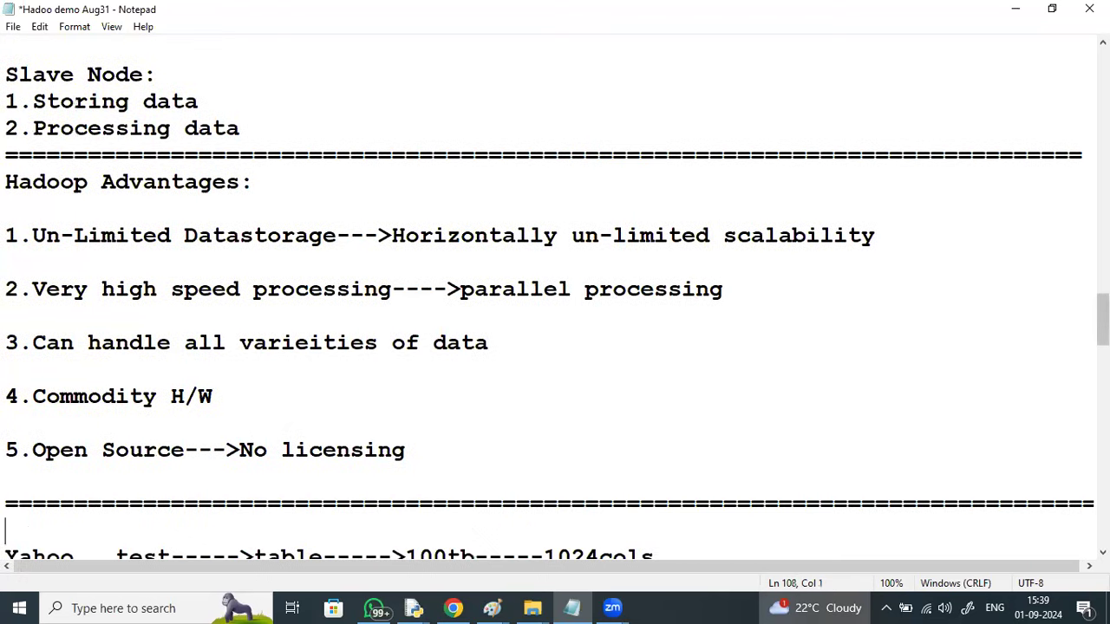
key("Return")
key("Return")
key("Return")
key("Return")
key("Return")
key("Return")
key("Return")
key("Return")
key("Return")
key("Return")
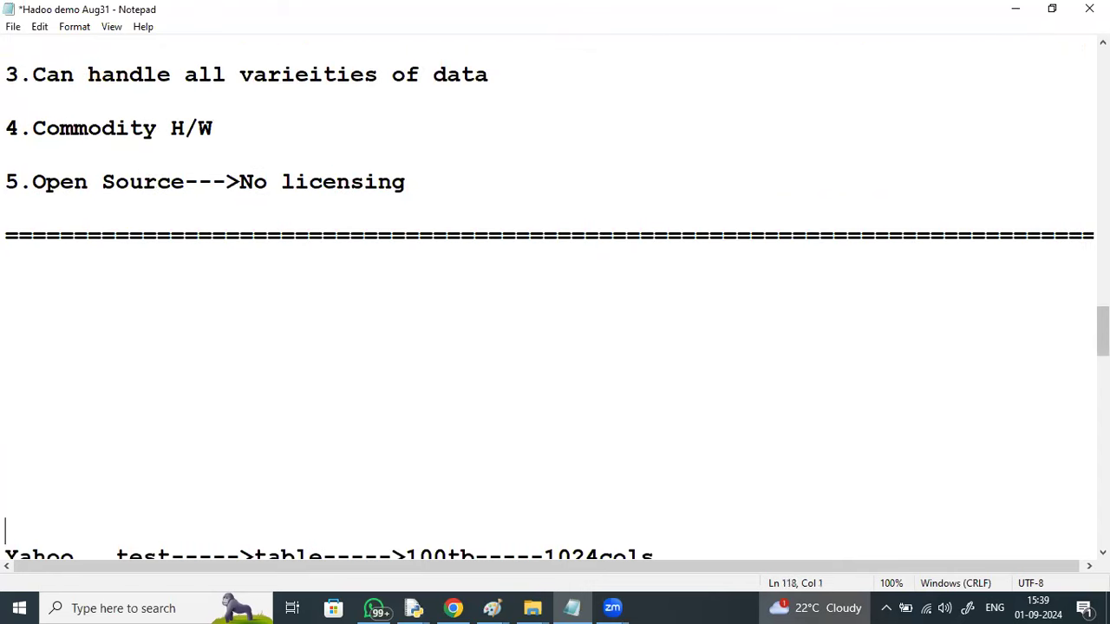
key("Return")
key("Return")
key("Return")
key("Return")
key("Return")
key("Return")
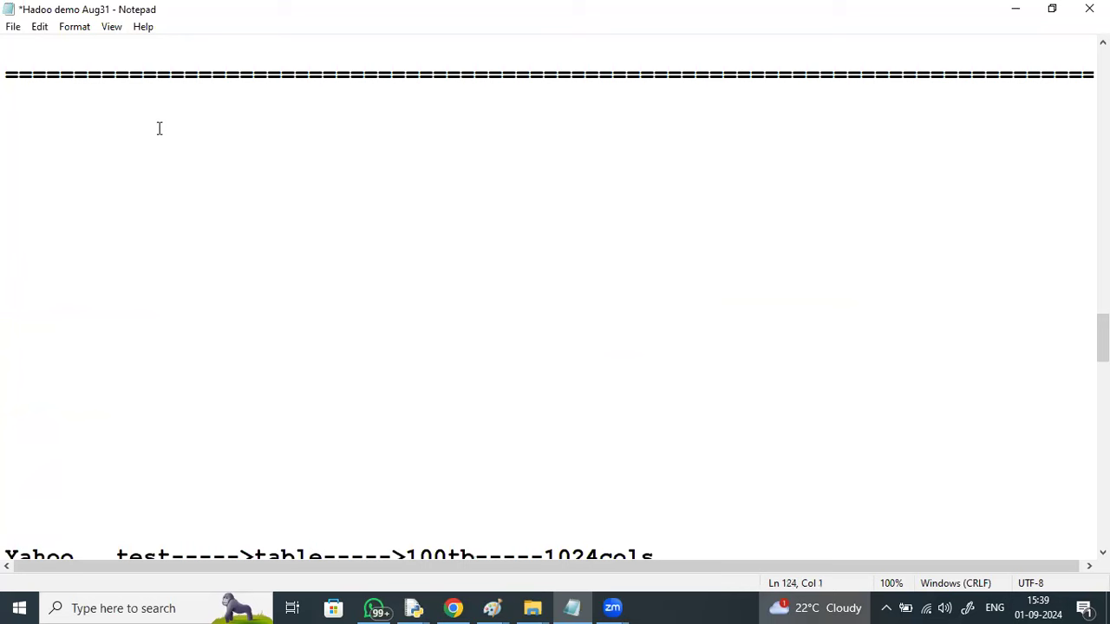
left_click(13, 143)
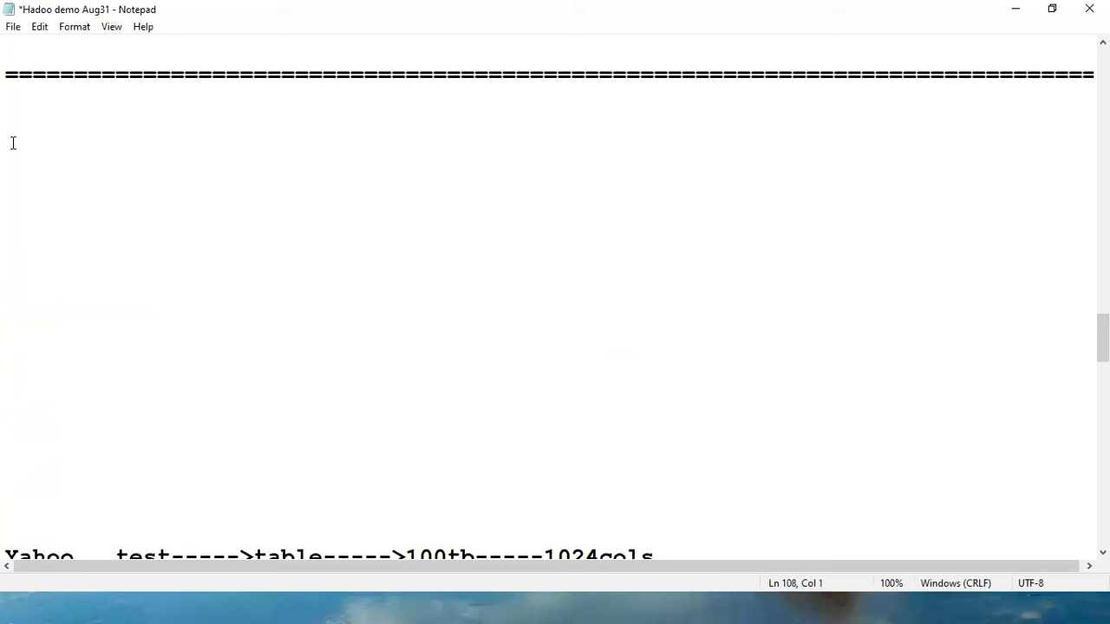
- Add the question 'why database like Oracle wont support unlimted storage'
key("super+h")
type("q)")
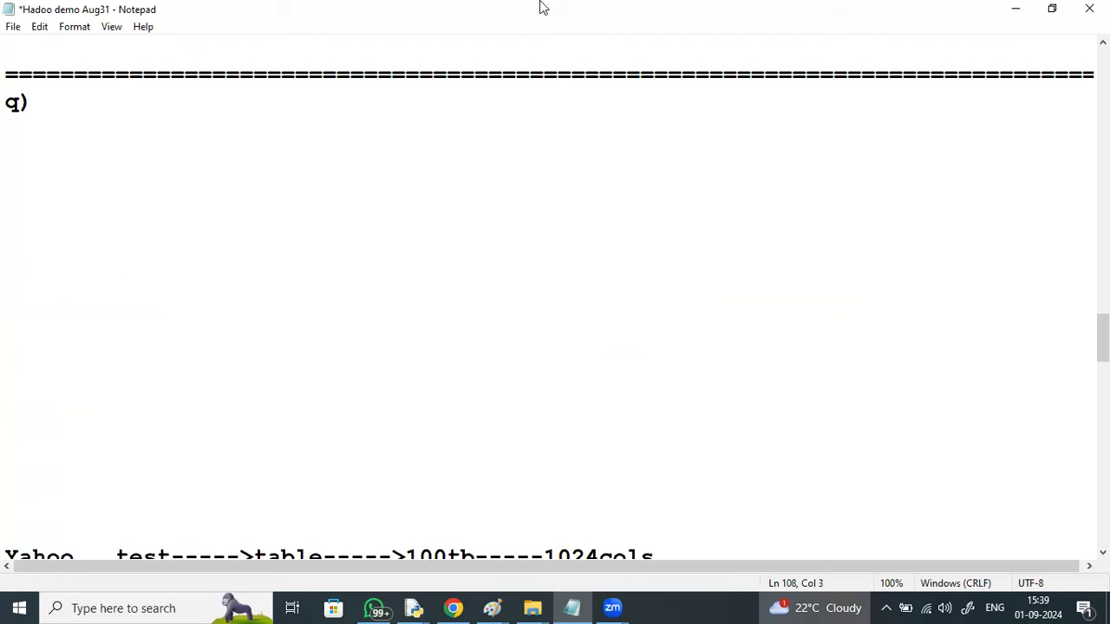
type("why da")
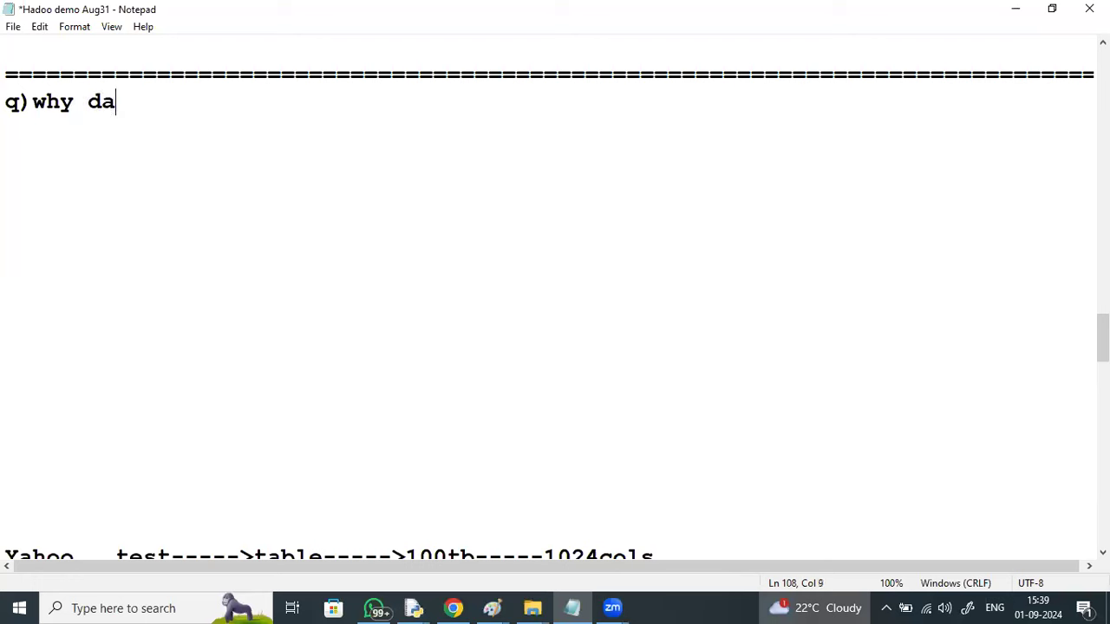
type("tabase like ")
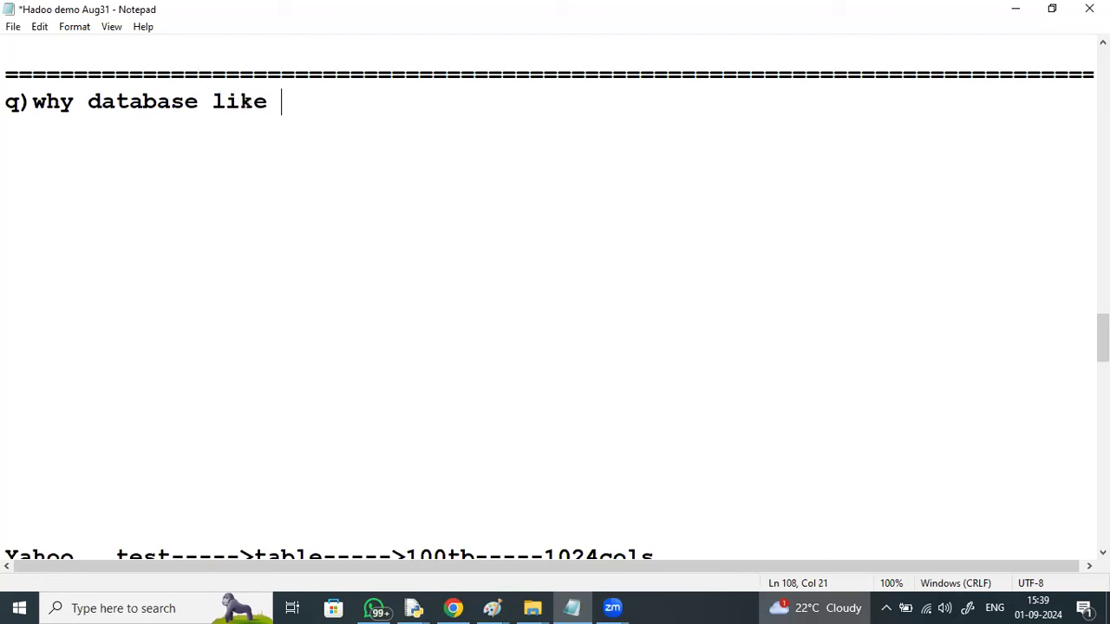
type("Oracle wont support u")
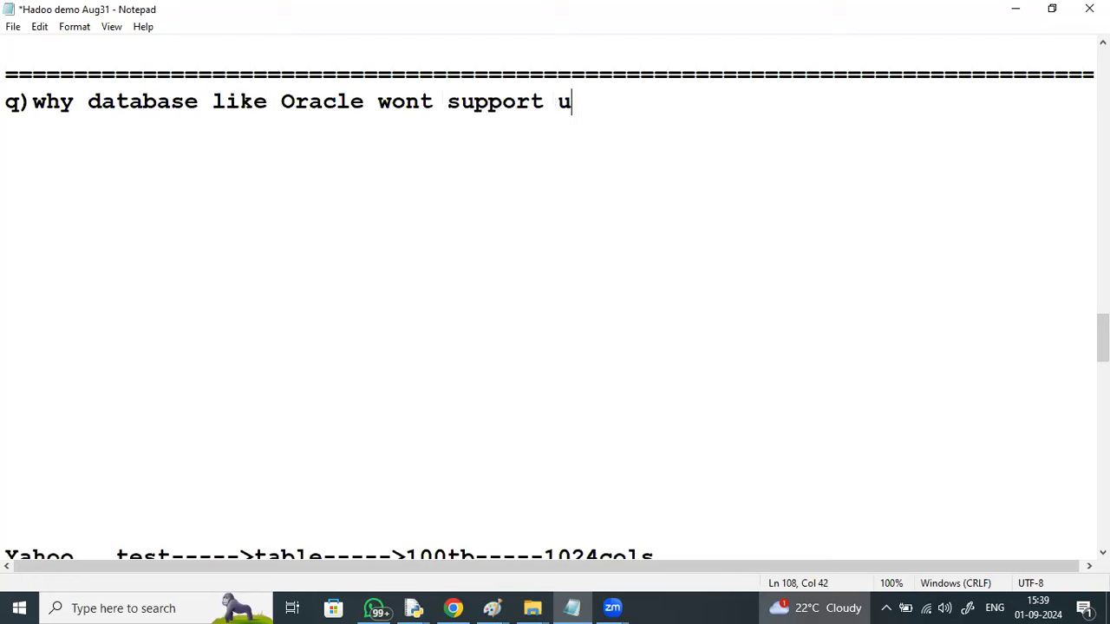
type("nlimted sti")
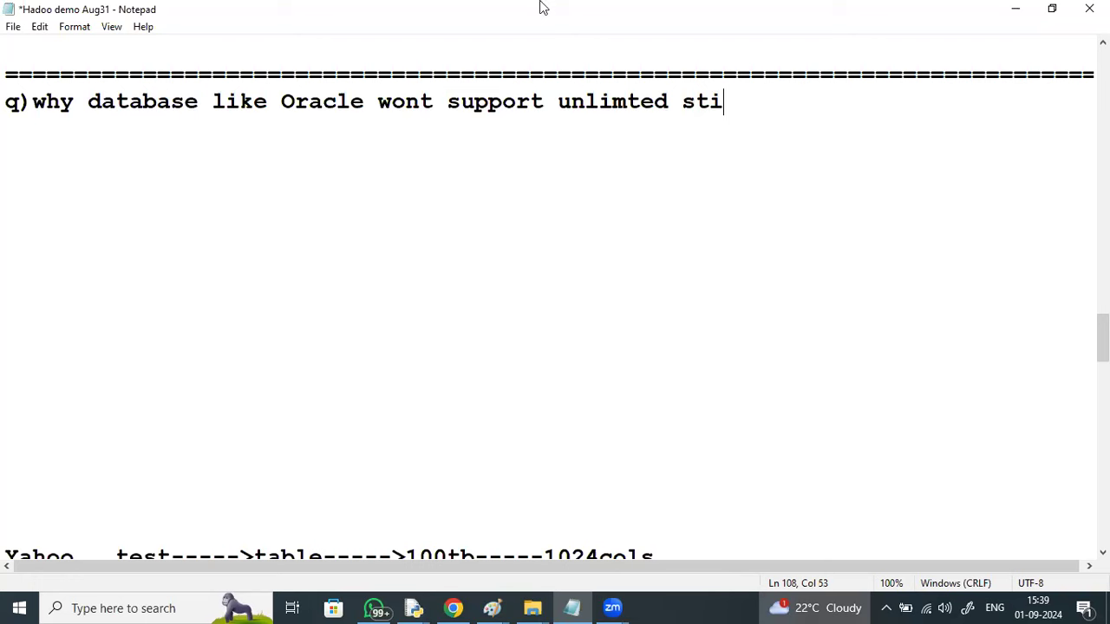
key("BackSpace")
type("orage")
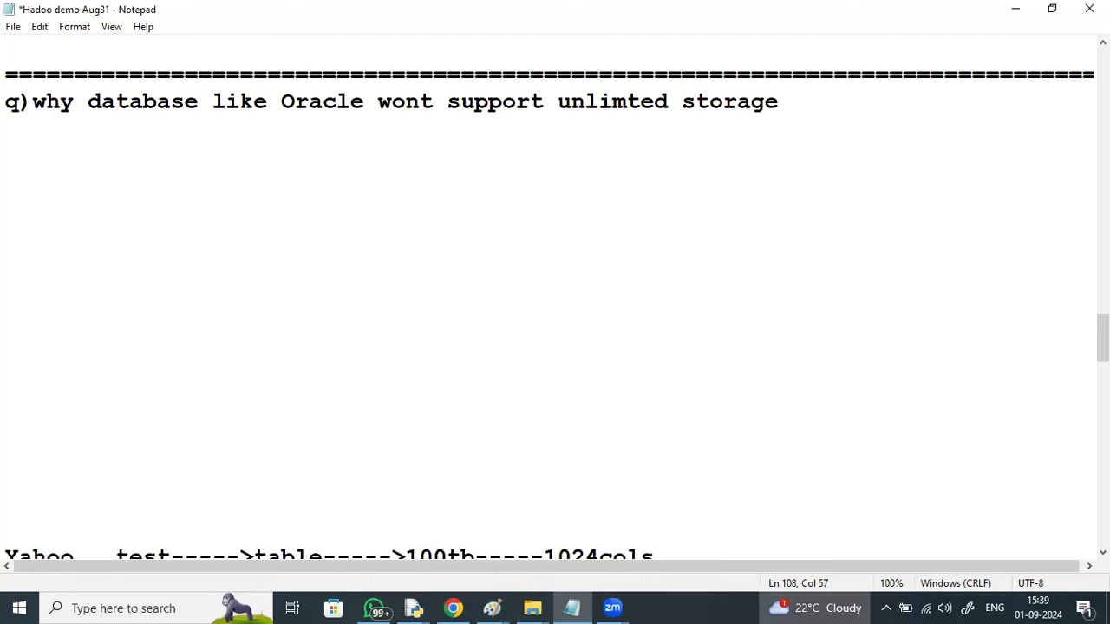
key("Return")
key("Return")
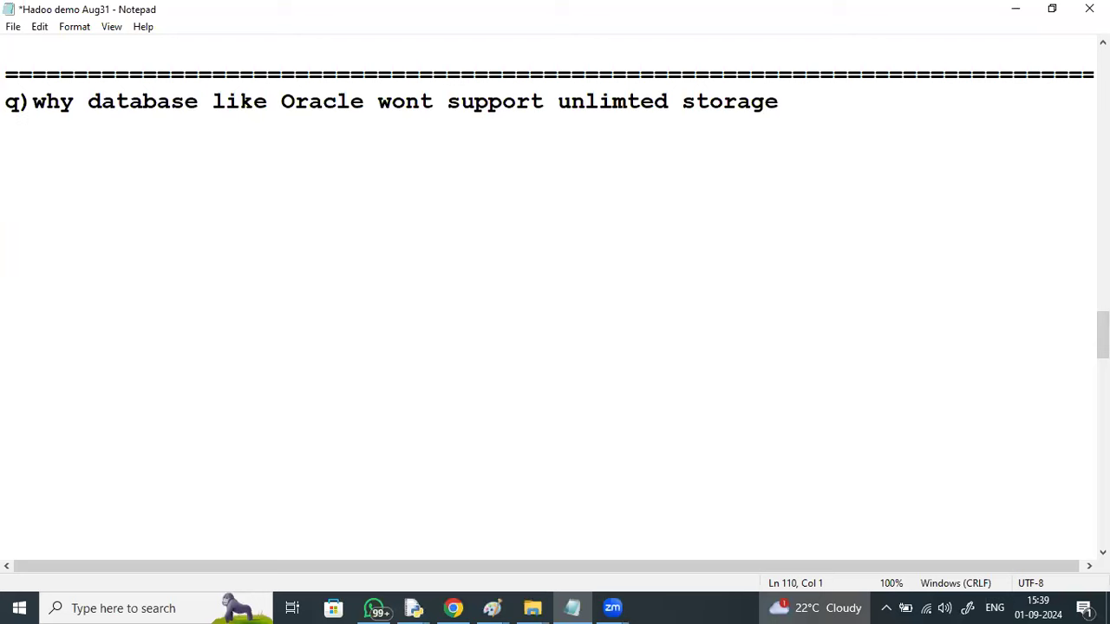
- Write the header 'Databases max limit on the numbeof slaves' without the word 'and'
type("Databac")
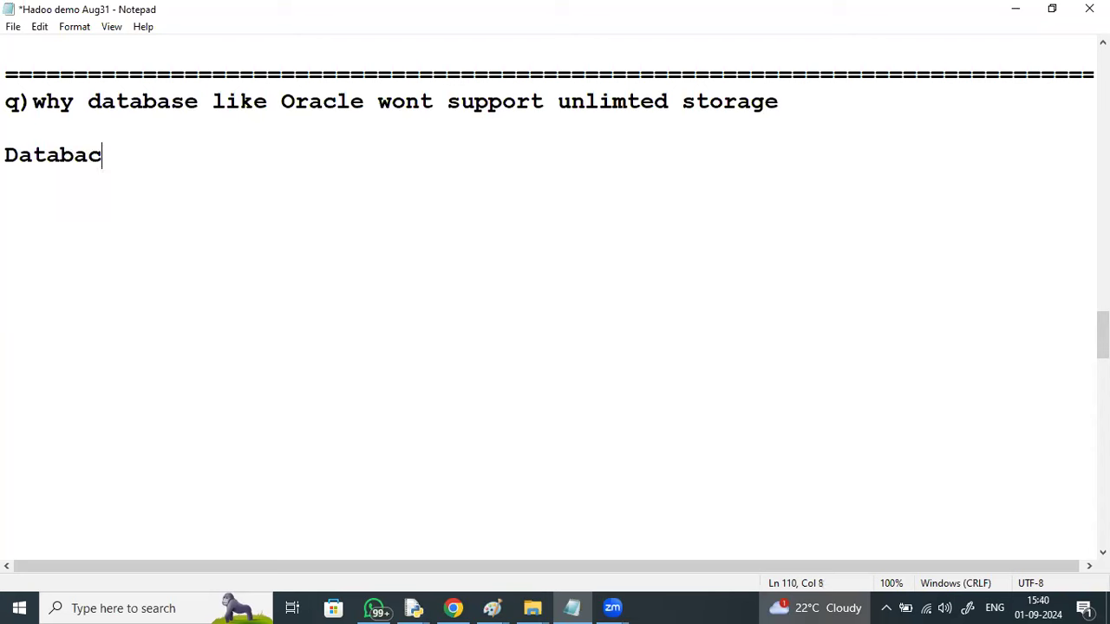
key("BackSpace")
type("ses a")
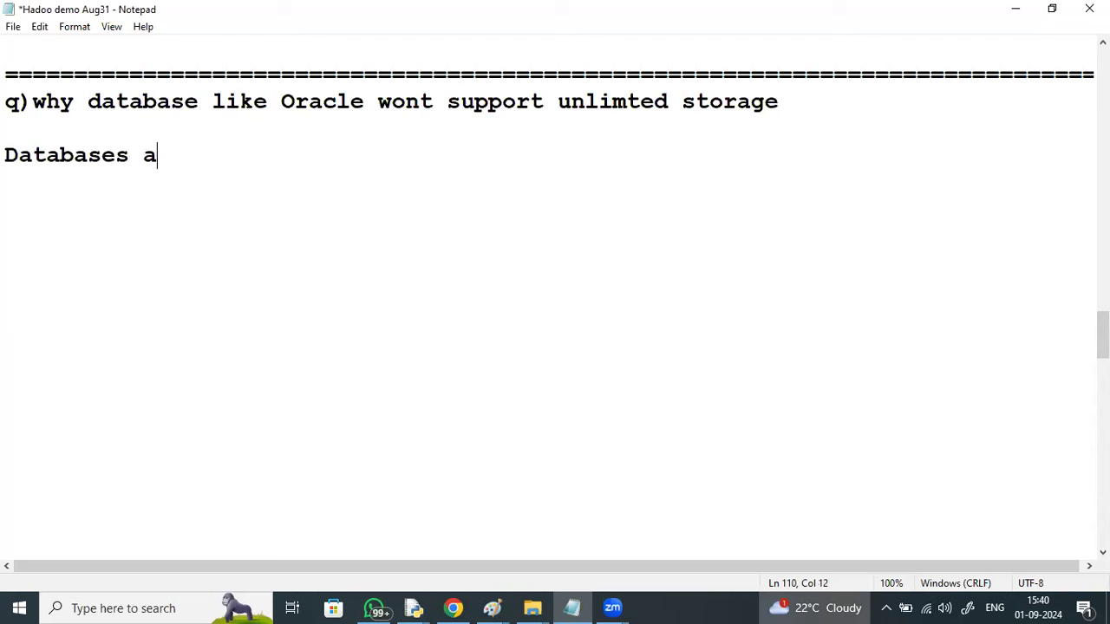
type("nd ma")
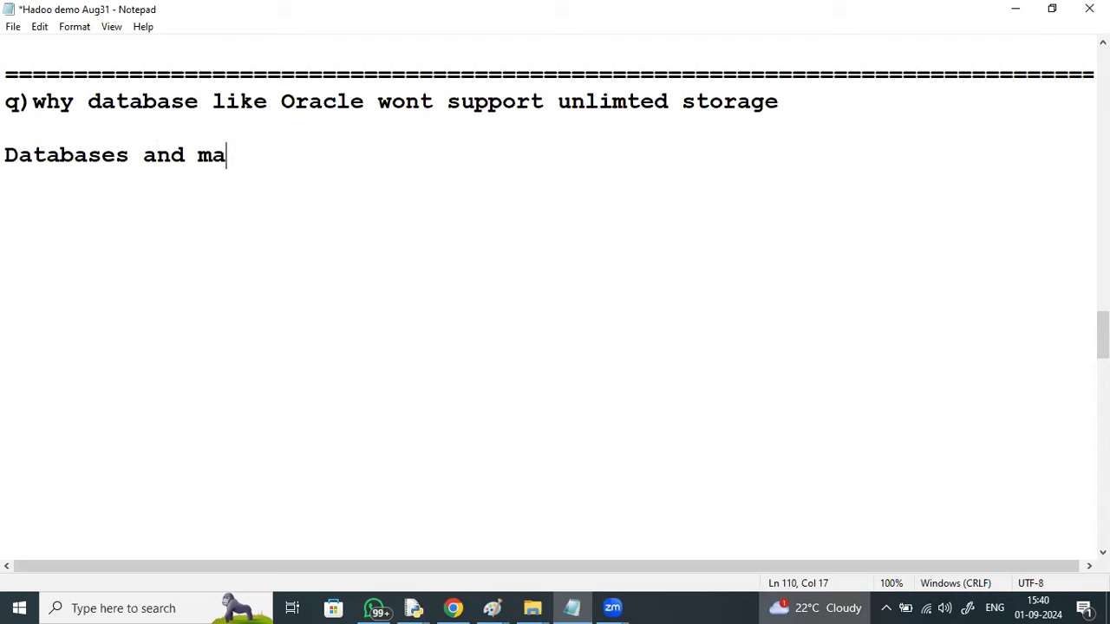
type("x lim")
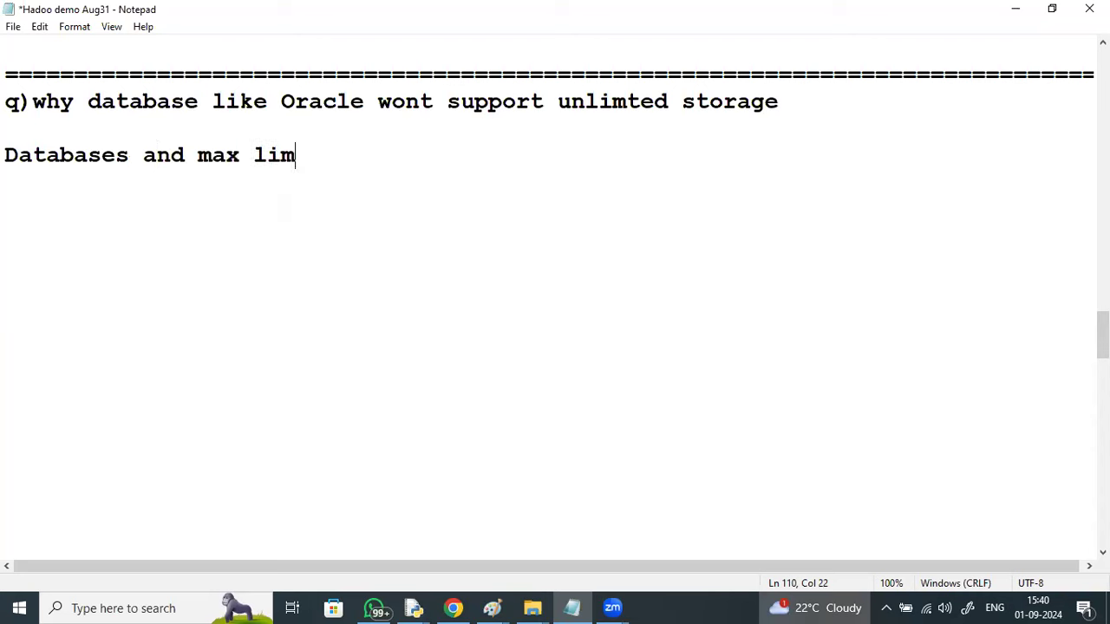
type("it on t")
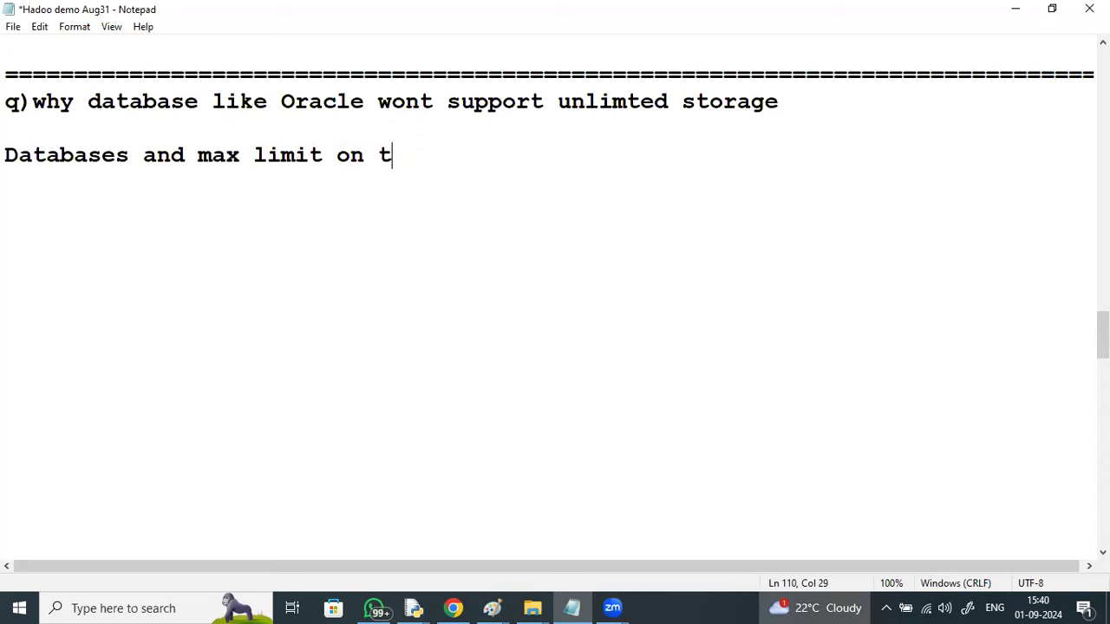
type("he numb")
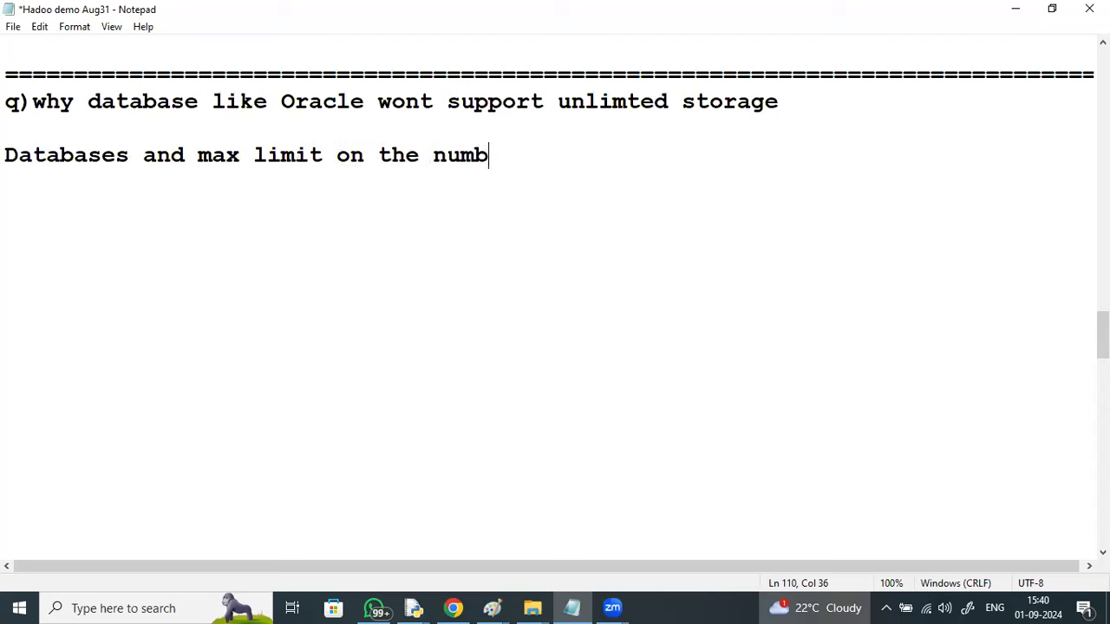
type("er of")
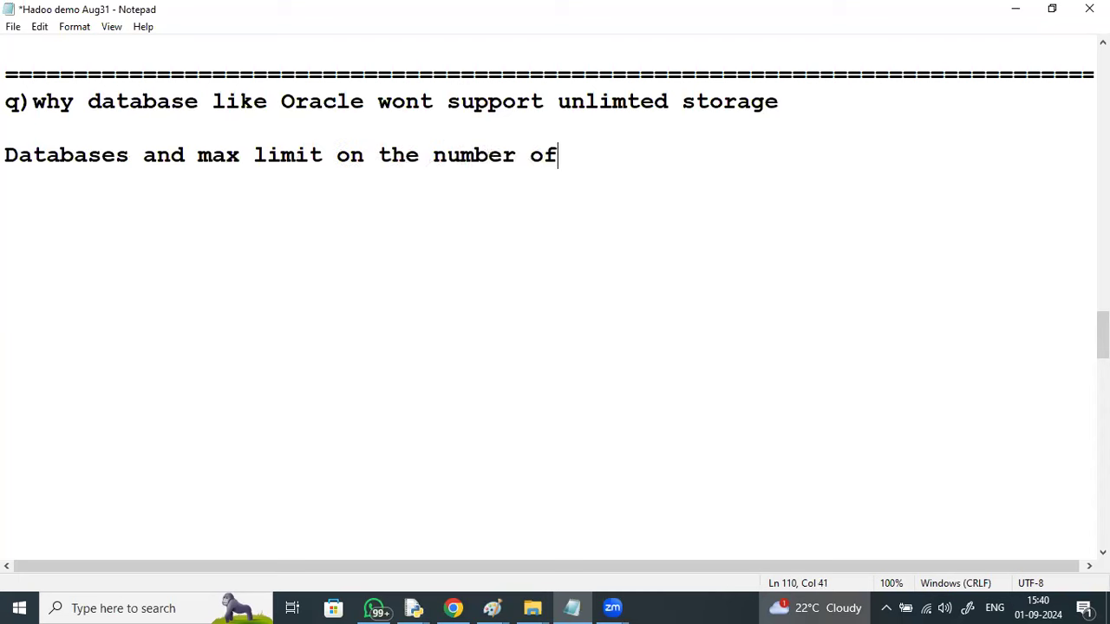
key("BackSpace")
key("BackSpace")
key("BackSpace")
key("BackSpace")
type("of slave")
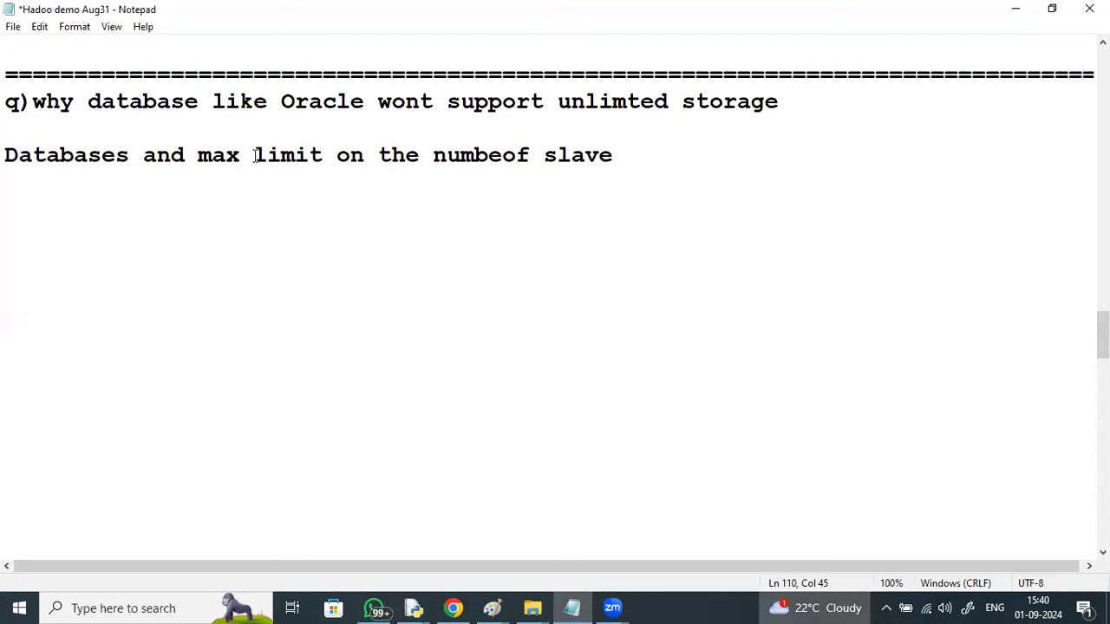
left_click(197, 155)
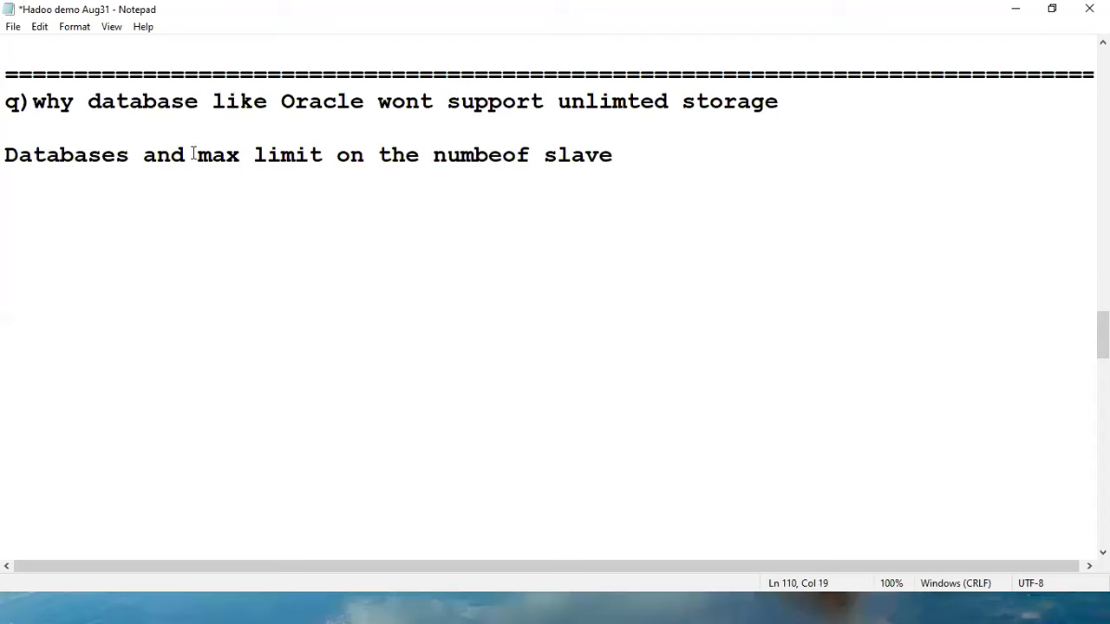
key("BackSpace")
key("BackSpace")
key("BackSpace")
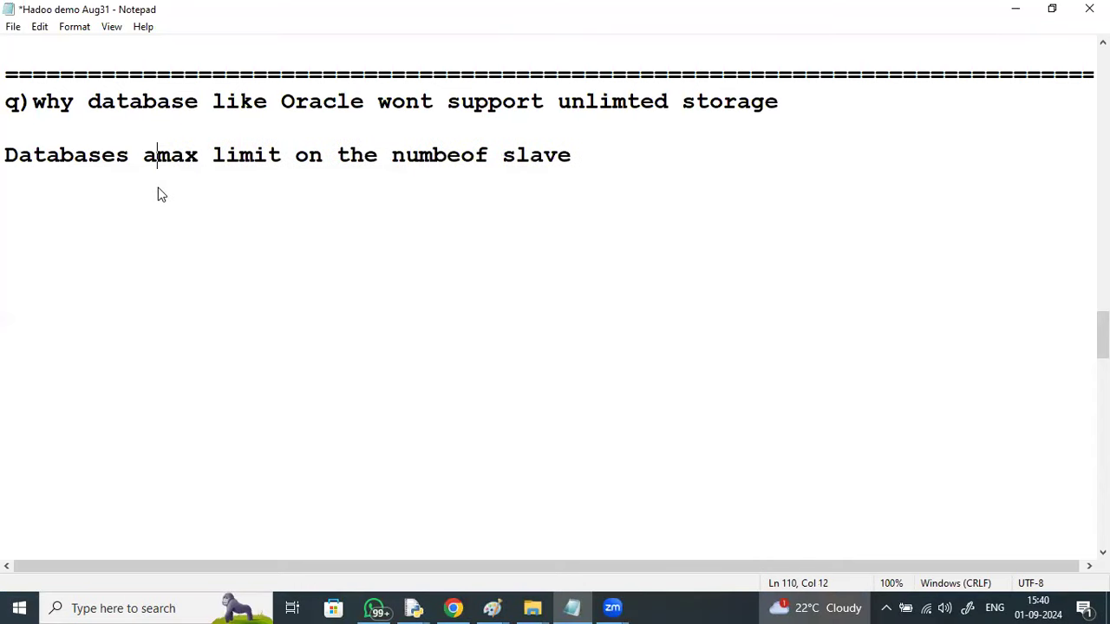
key("BackSpace")
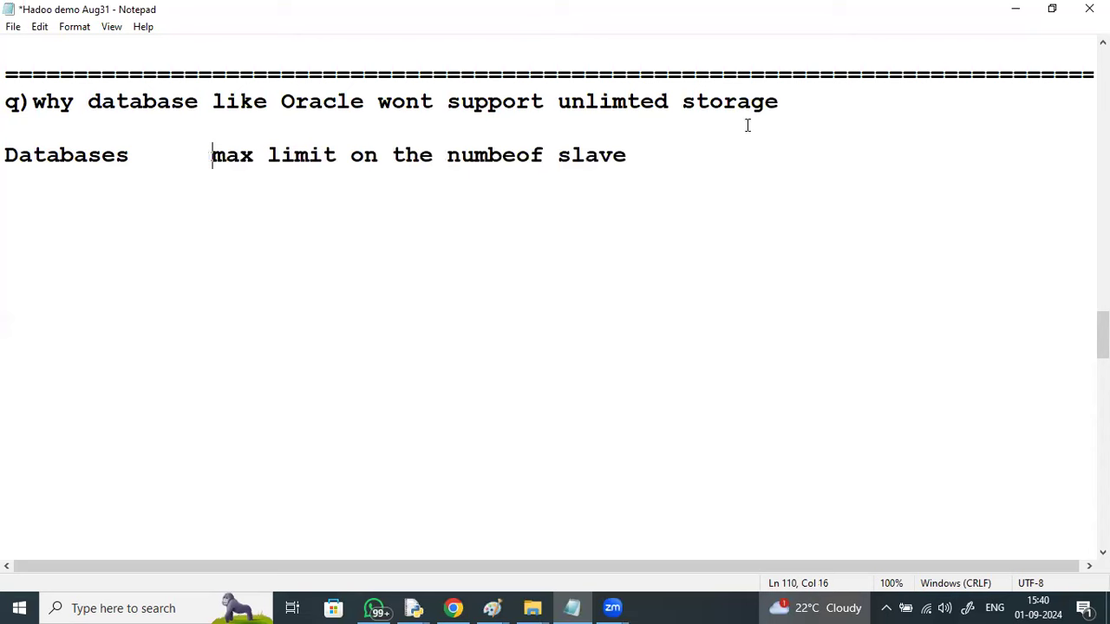
left_click(642, 161)
type("s")
- Start the list with '1.' followed by 'Oracle' on the next line
key("Return")
key("Return")
type("1.")
key("Return")
type("O")
key("BackSpace")
type("Or")
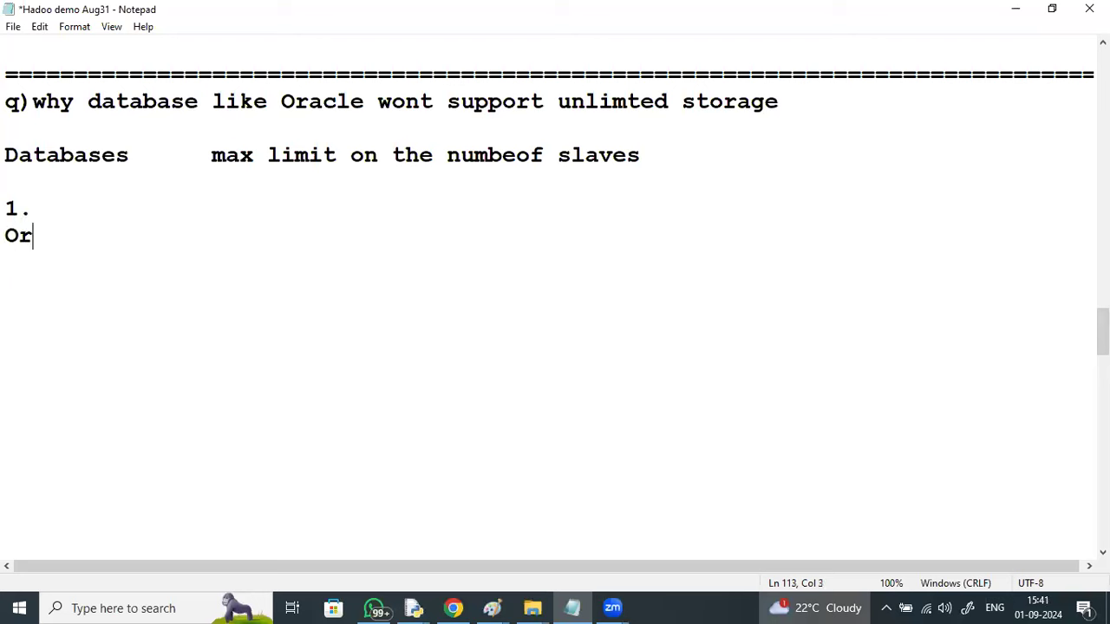
type("acle")
- Join Oracle onto the '1.' line and give it 256nodes
key("Left")
key("Left")
key("Left")
key("Left")
key("Left")
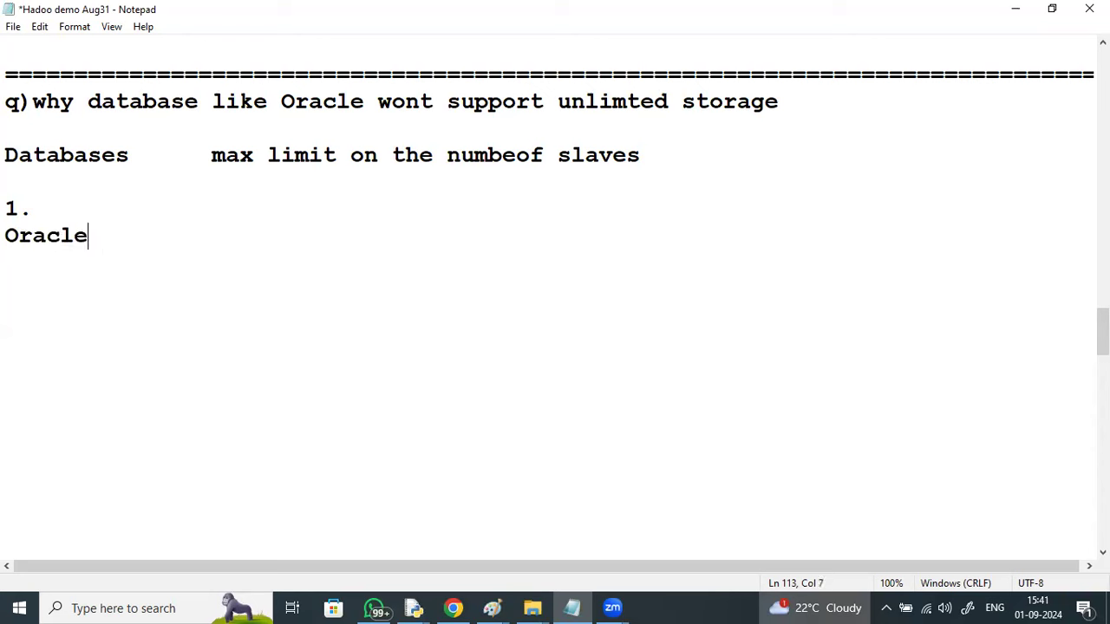
key("Left")
key("Left")
key("Left")
key("Left")
left_click(7, 235)
key("BackSpace")
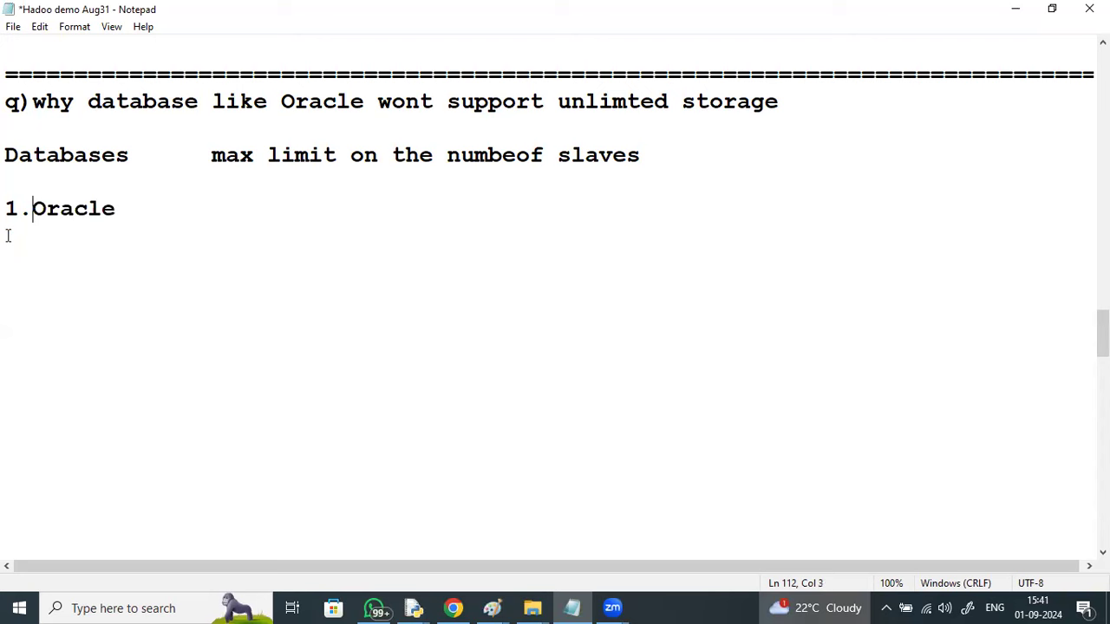
key("End")
type("2")
type("56n")
type("oses")
key("BackSpace")
key("BackSpace")
key("BackSpace")
type("des")
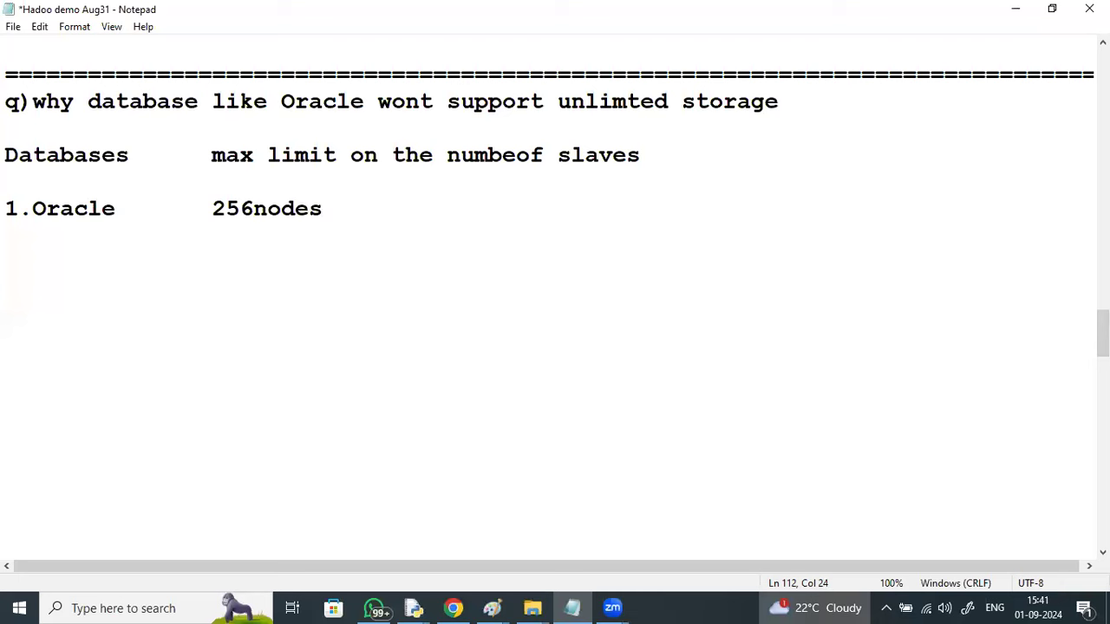
- Add 2.mysql with 54nodes and 3.mysqlexp with 256nodes on new lines
key("Return")
type("2.mys")
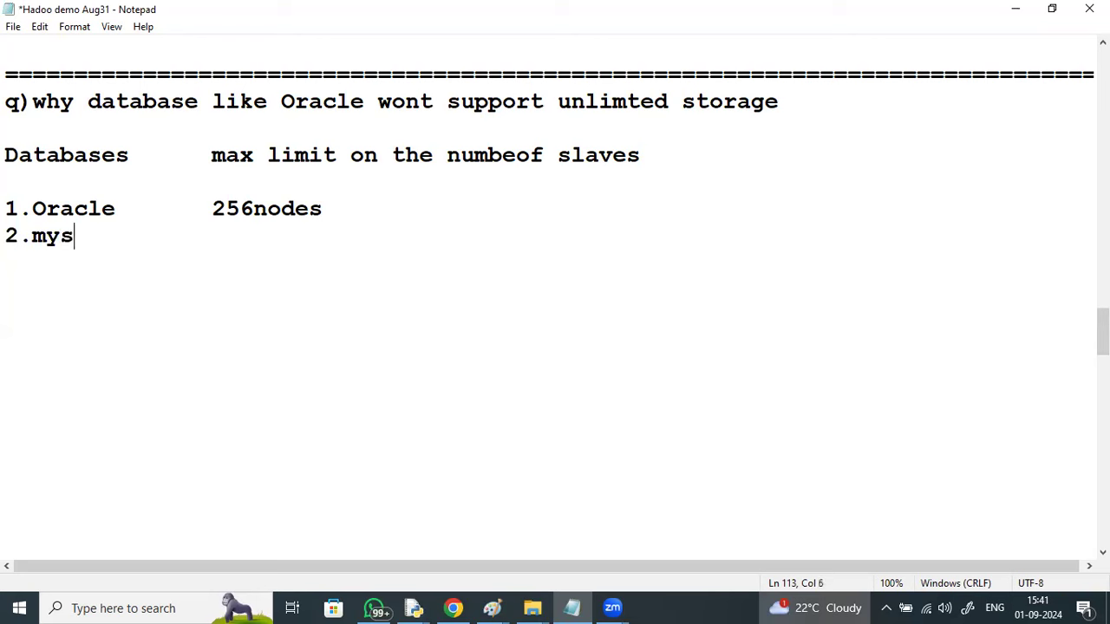
type("ql")
key("BackSpace")
key("BackSpace")
type("54no")
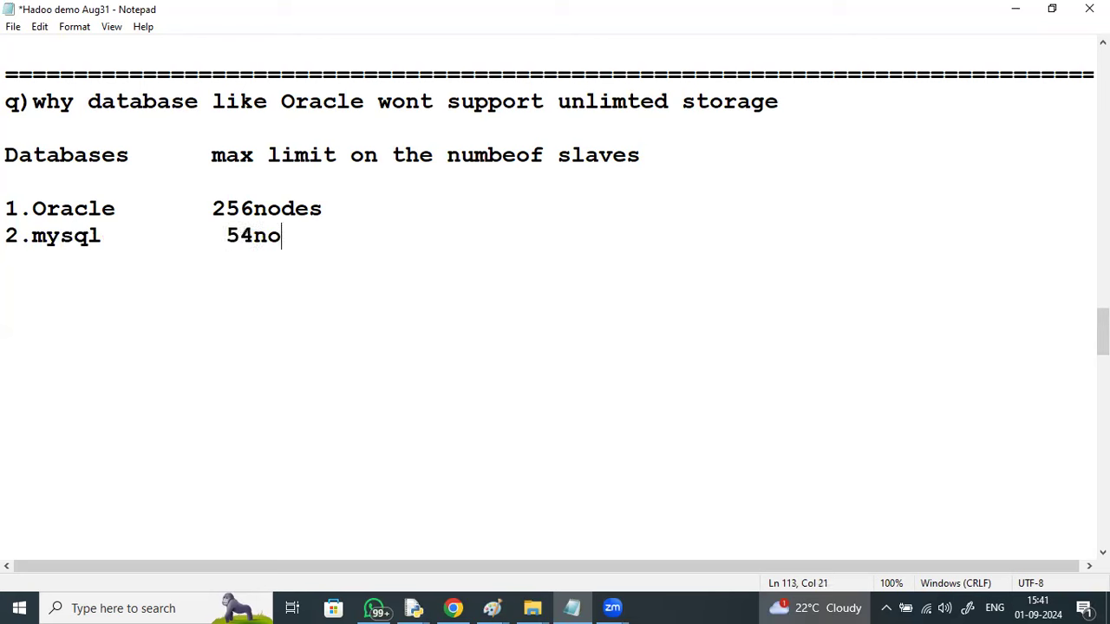
type("sdes")
key("BackSpace")
key("BackSpace")
key("BackSpace")
key("BackSpace")
key("BackSpace")
type("odes")
key("Return")
type("3")
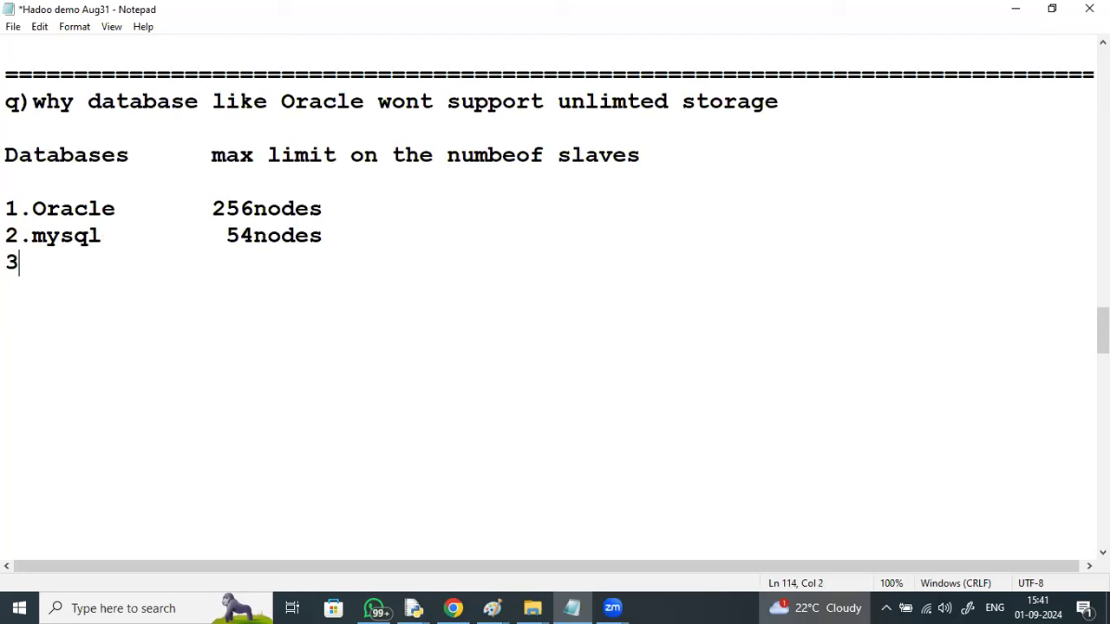
type(".mysqlexp")
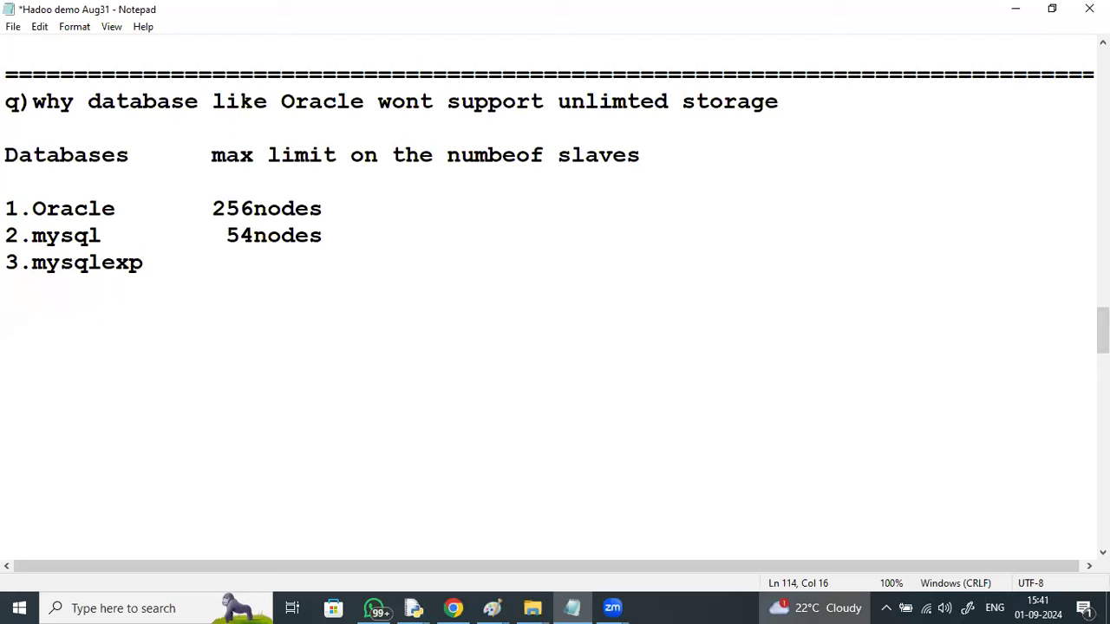
type("256nodes")
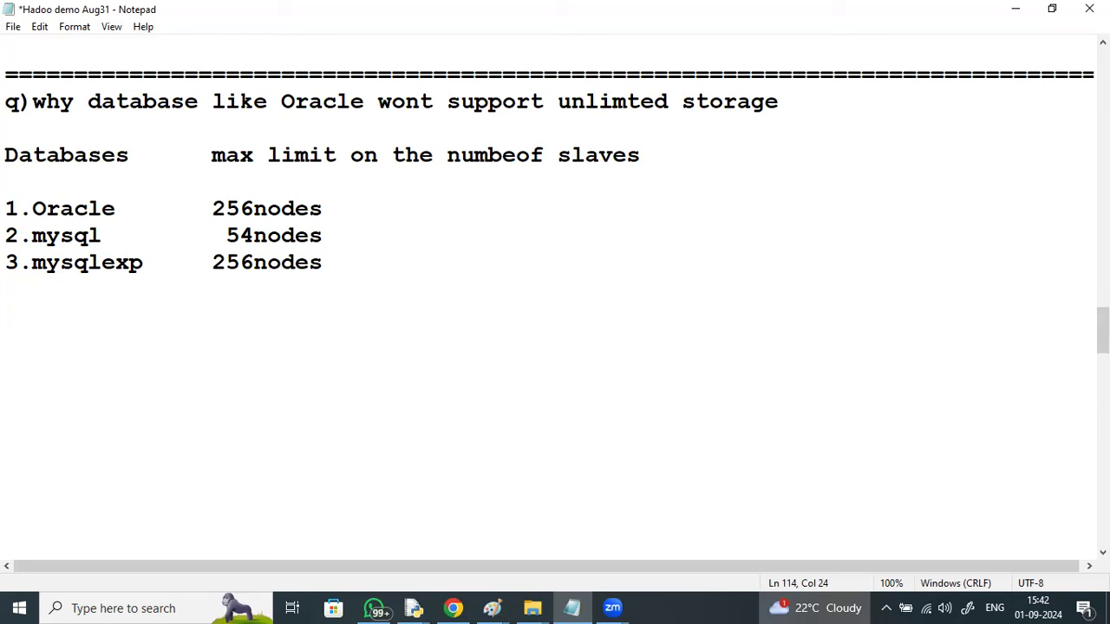
key("Return")
- Add '4.sqlserer 256nodes' and start entry '5.Teradata' on the next line
type("4.sqlserer ")
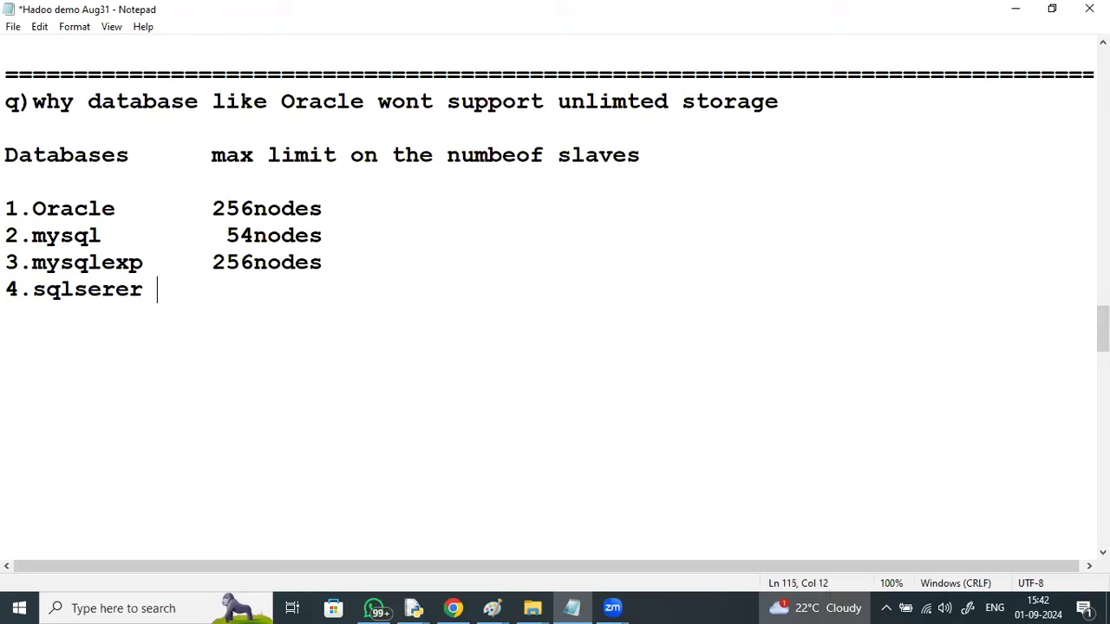
type("    256nodes")
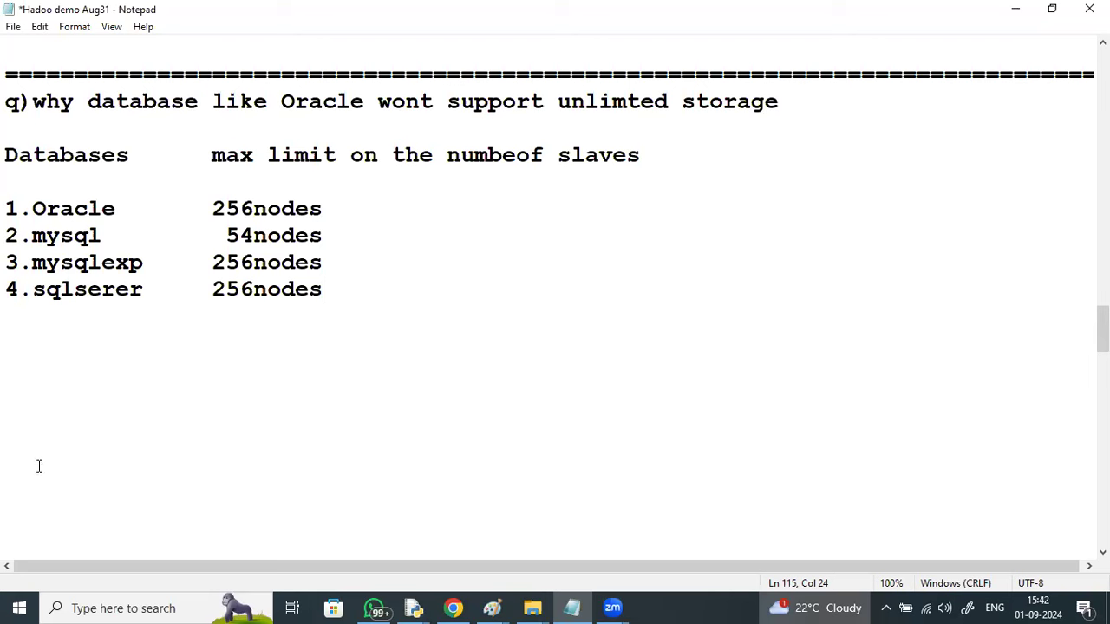
left_click(13, 315)
type("7")
key("BackSpace")
type("5.")
key("BackSpace")
type(".Teradata")
- Give Teradata 512nodes and add 6.Netezza with 512nodes
key("Tab")
key("BackSpace")
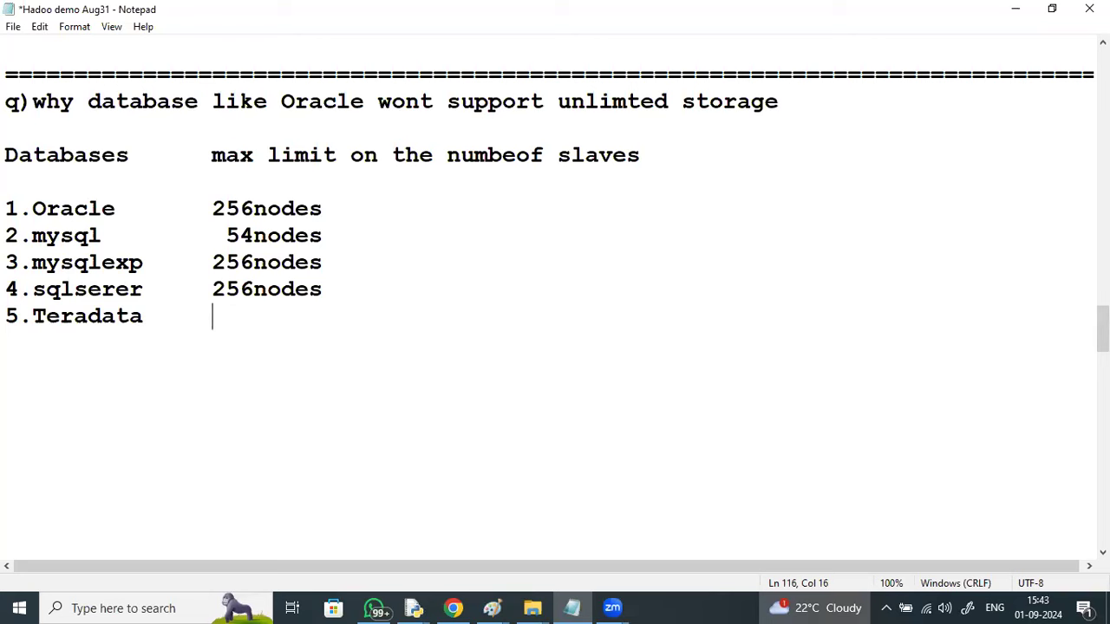
type("51no")
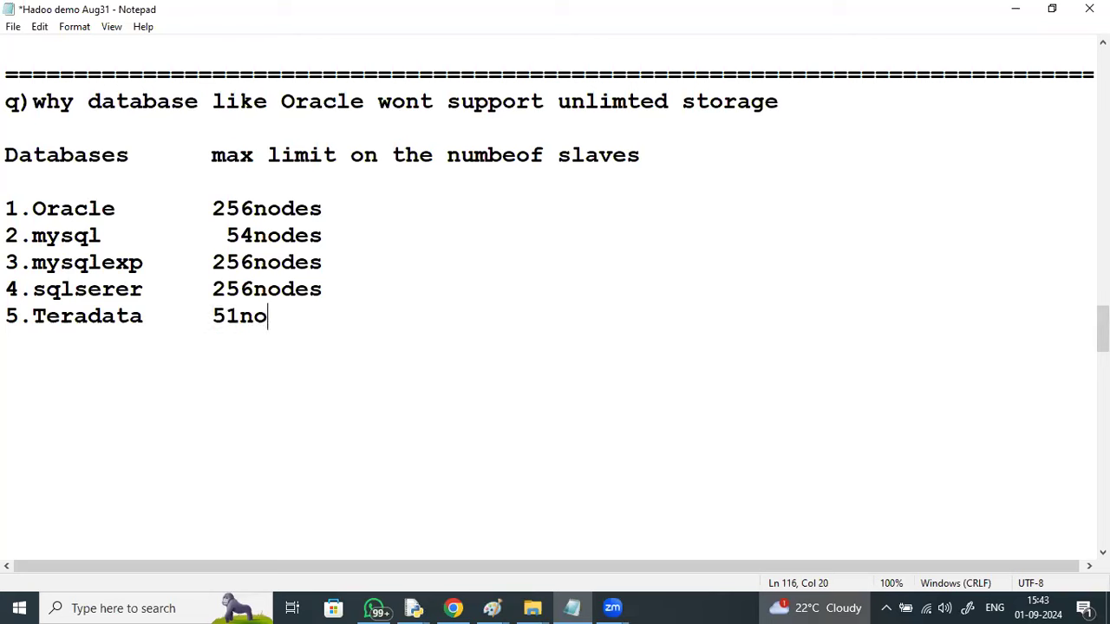
type("des")
key("Return")
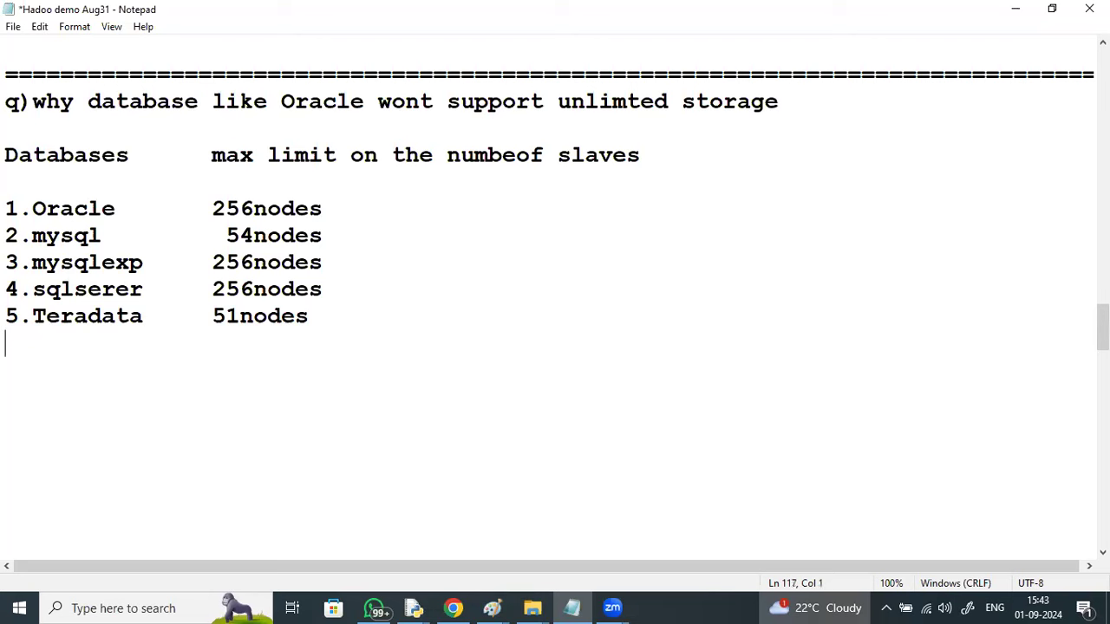
type("6.Netes")
key("BackSpace")
type("zza")
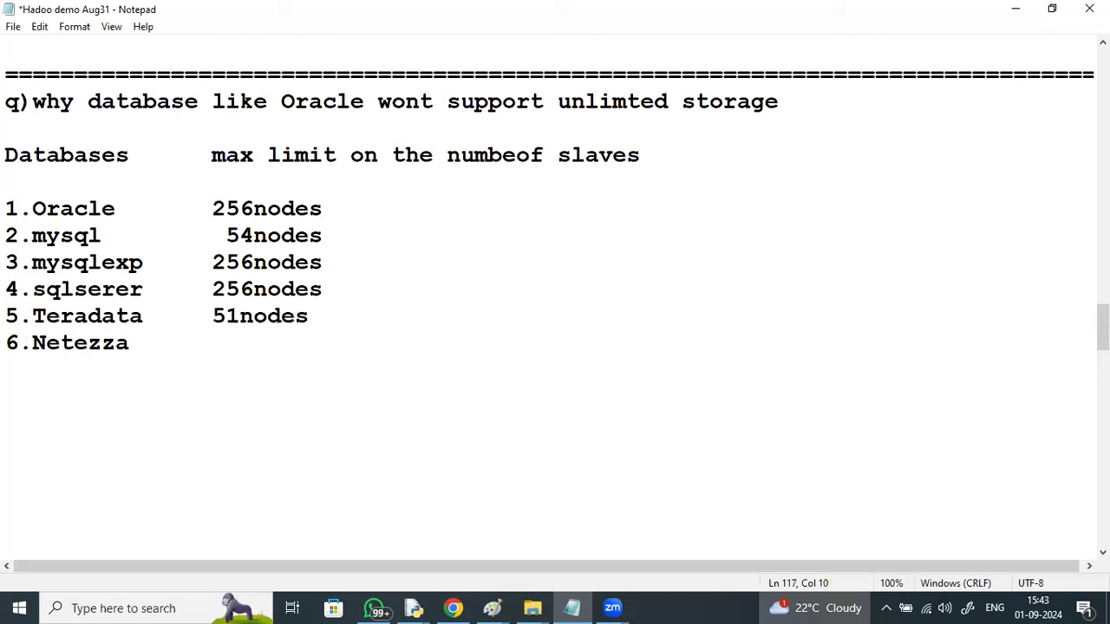
key("Tab")
left_click(240, 315)
type("2")
left_click(199, 349)
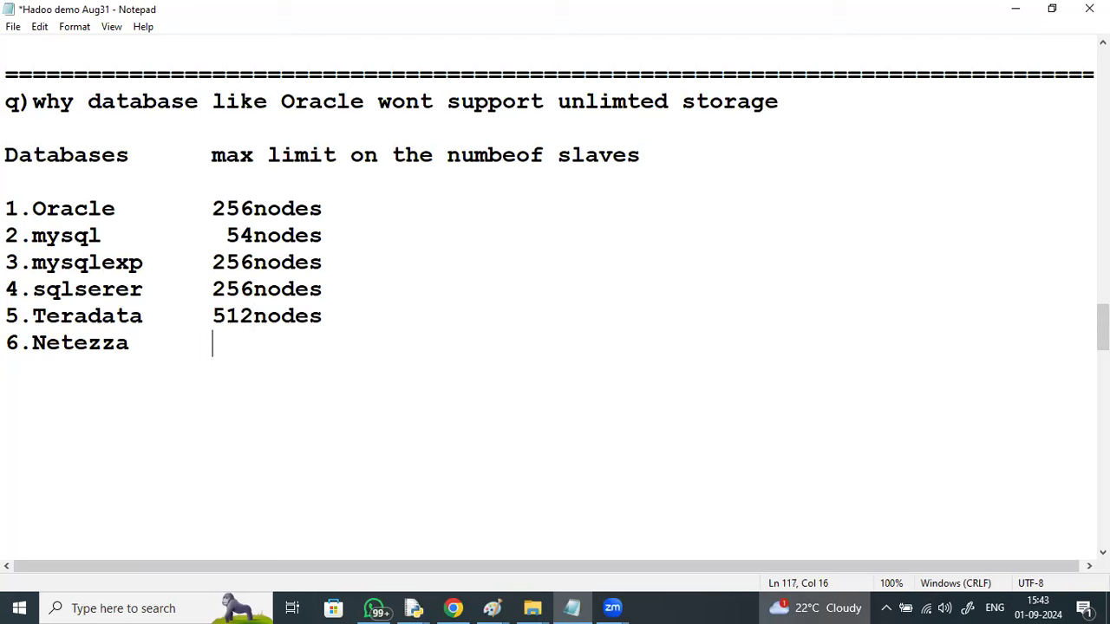
type("512nodes")
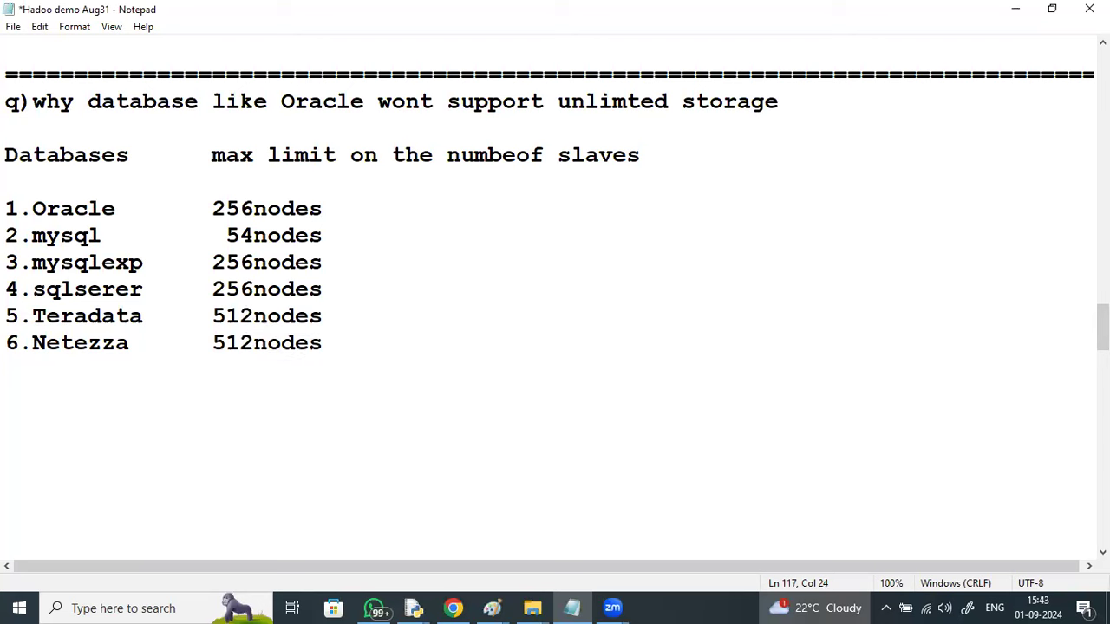
- Add 7.Verica with 512nodes and begin a new line 'But ther is no klin'
key("Return")
type("7.Verica------")
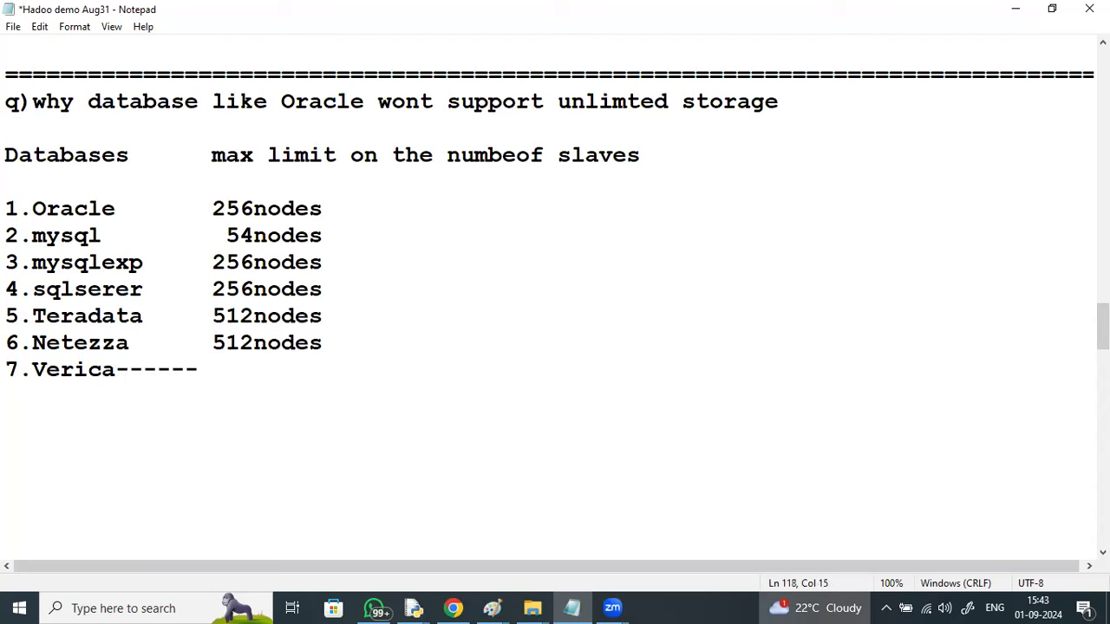
key("BackSpace")
key("BackSpace")
key("BackSpace")
key("BackSpace")
key("BackSpace")
key("BackSpace")
key("BackSpace")
type("a       512")
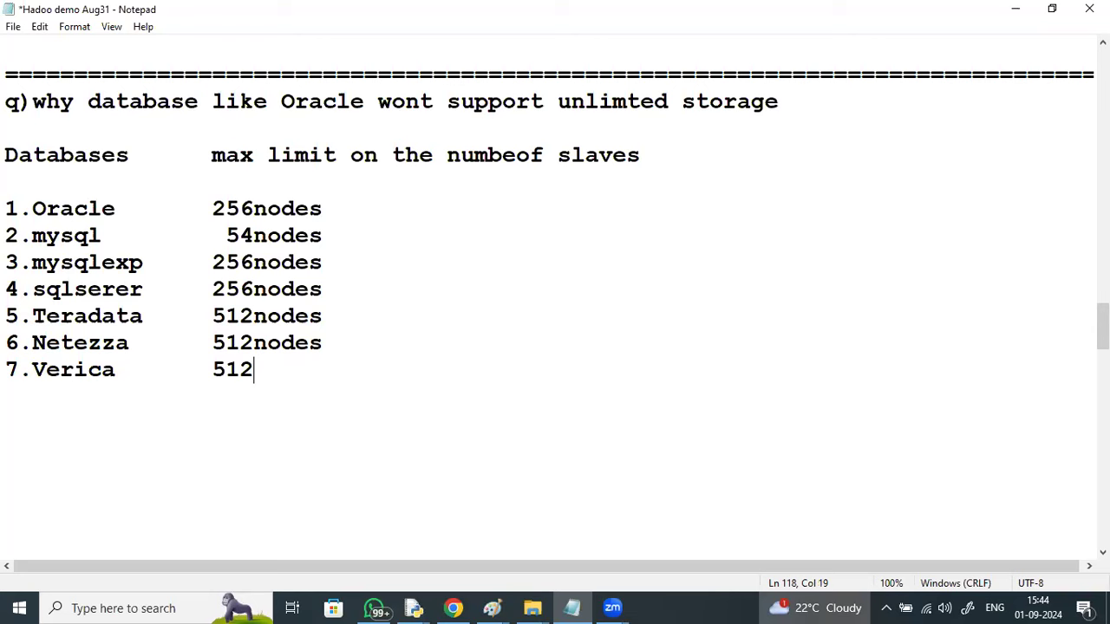
type("nodes")
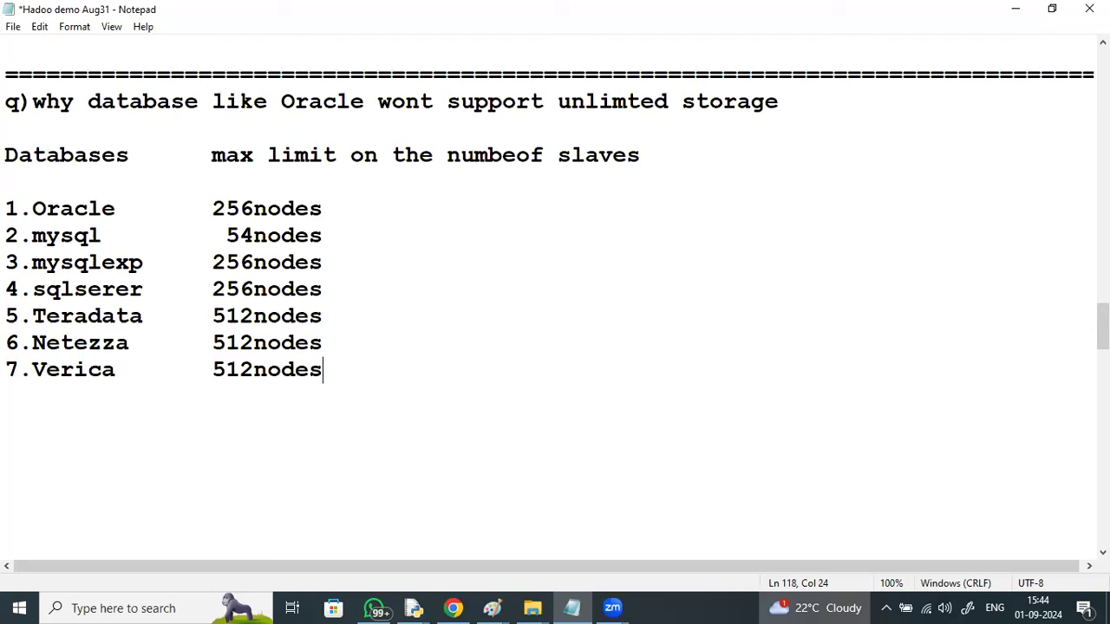
key("Return")
key("Return")
key("Return")
type("But ")
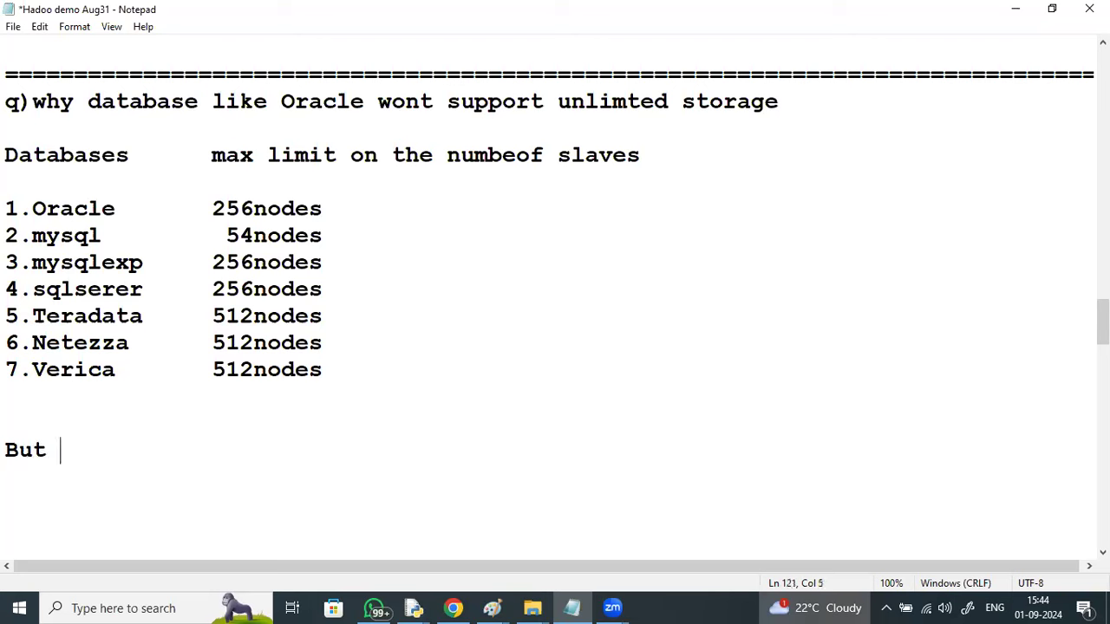
type("ther")
type(" is")
type(" no")
type(" k")
type("lin")
- Complete the 'But' line with 'there is no limit on the number of slaves that hadoop can have'
key("BackSpace")
key("BackSpace")
key("BackSpace")
key("BackSpace")
key("BackSpace")
key("BackSpace")
key("BackSpace")
key("BackSpace")
key("BackSpace")
key("BackSpace")
key("BackSpace")
type("e is no ")
type("limit o")
type("n the nu")
type("mber o")
type("s")
key("BackSpace")
type("f")
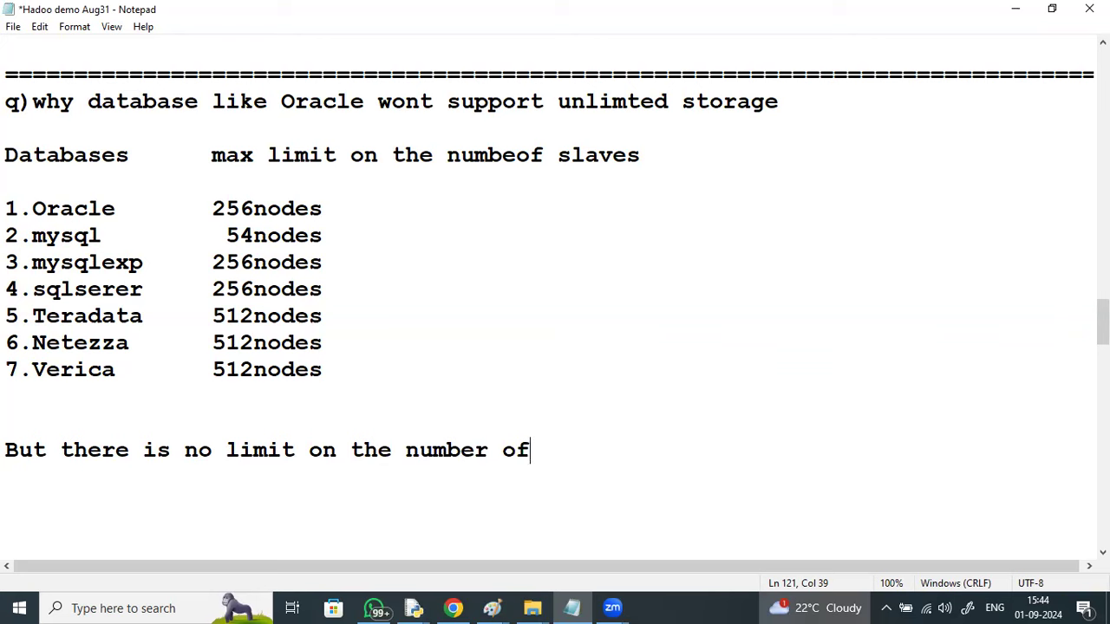
type(" slaves")
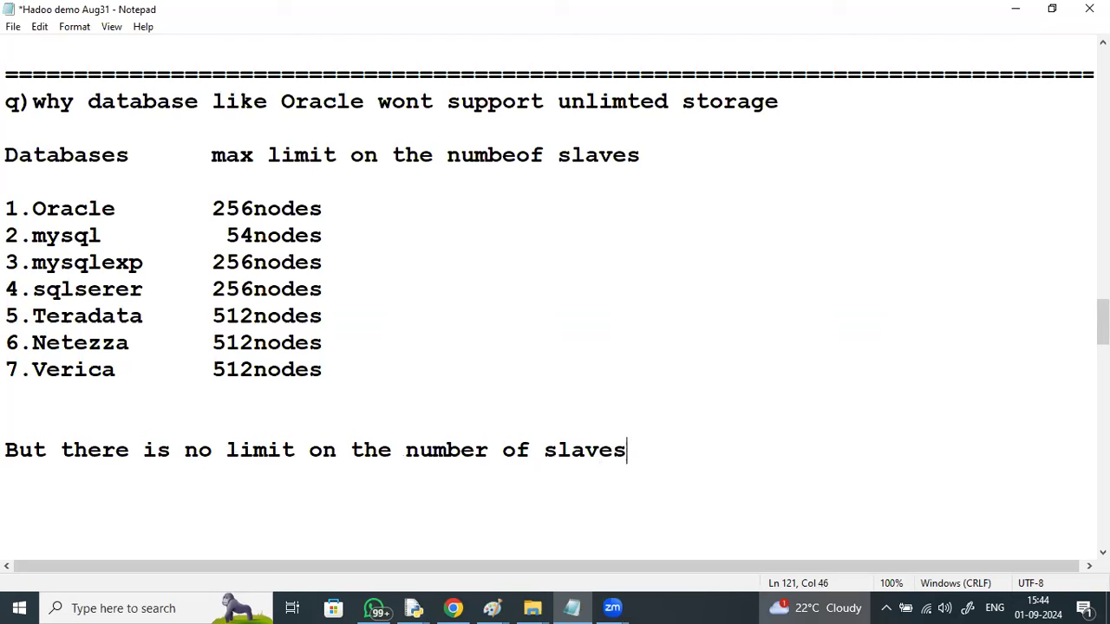
type(" that hadoop can hava")
key("BackSpace")
type("e")
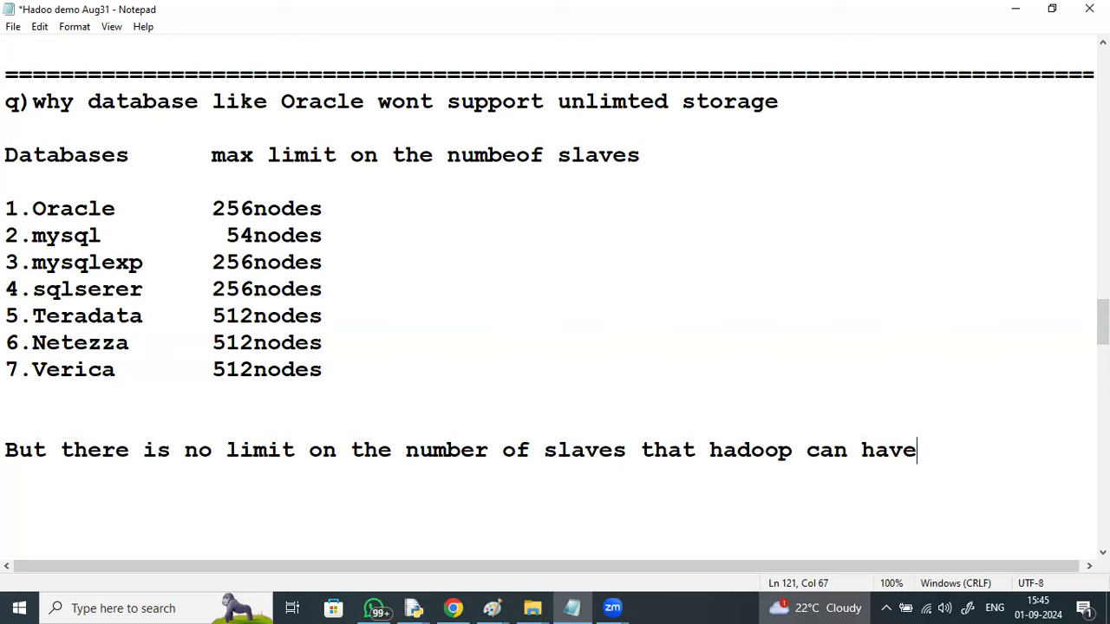
- Add a row of '=' signs as a separator, with blank lines above it
key("Return")
key("Return")
type("===============================================================================")
key("BackSpace")
key("BackSpace")
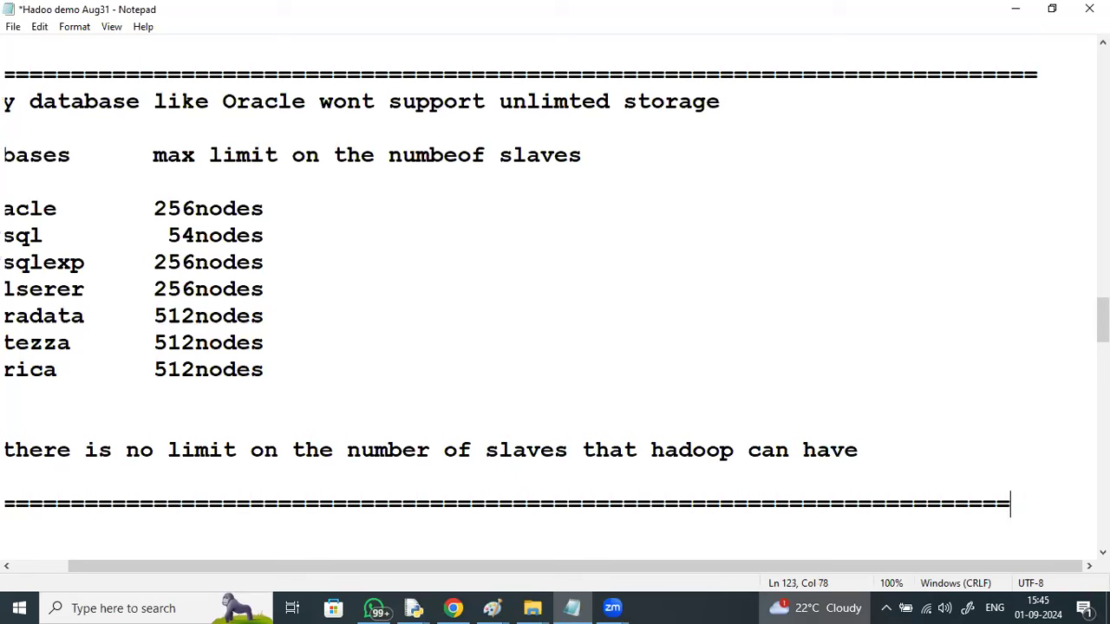
key("BackSpace")
key("BackSpace")
key("BackSpace")
key("BackSpace")
key("Return")
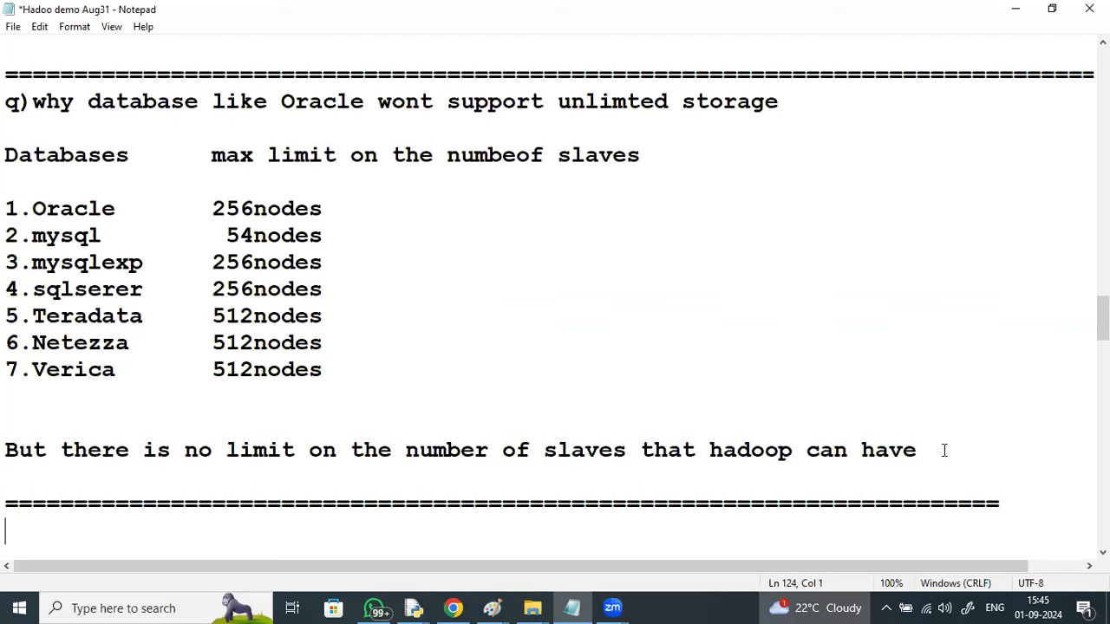
key("Up")
key("Return")
key("Return")
key("Up")
key("Up")
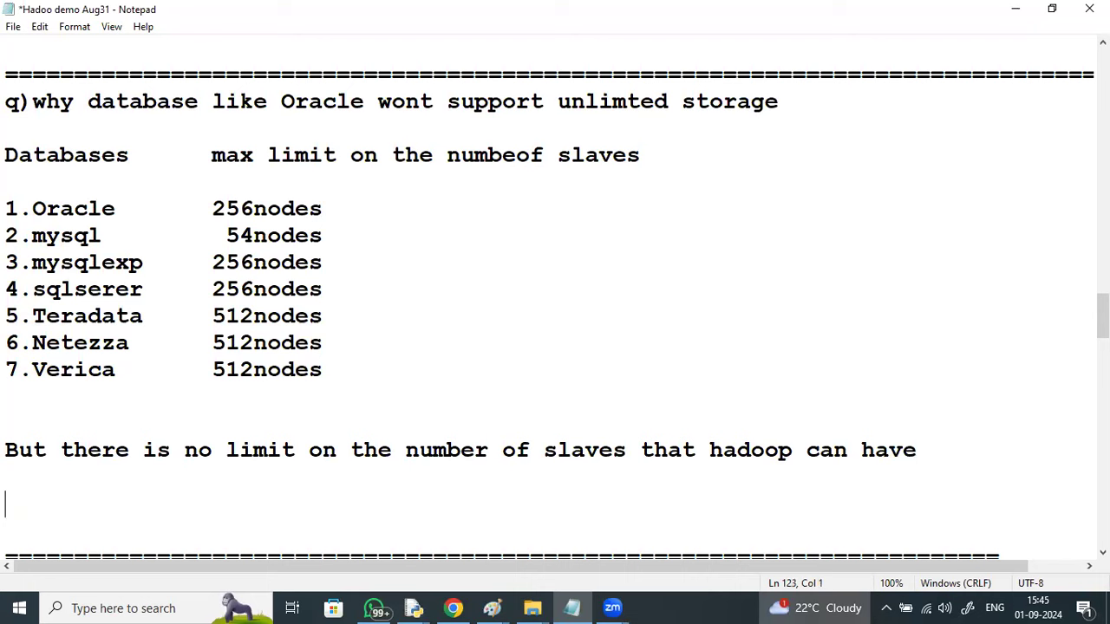
- Type the line 'Yahoo when 1st time implemented hadoop'
type("Yadoop")
key("BackSpace")
key("BackSpace")
key("BackSpace")
key("BackSpace")
type("hoo ")
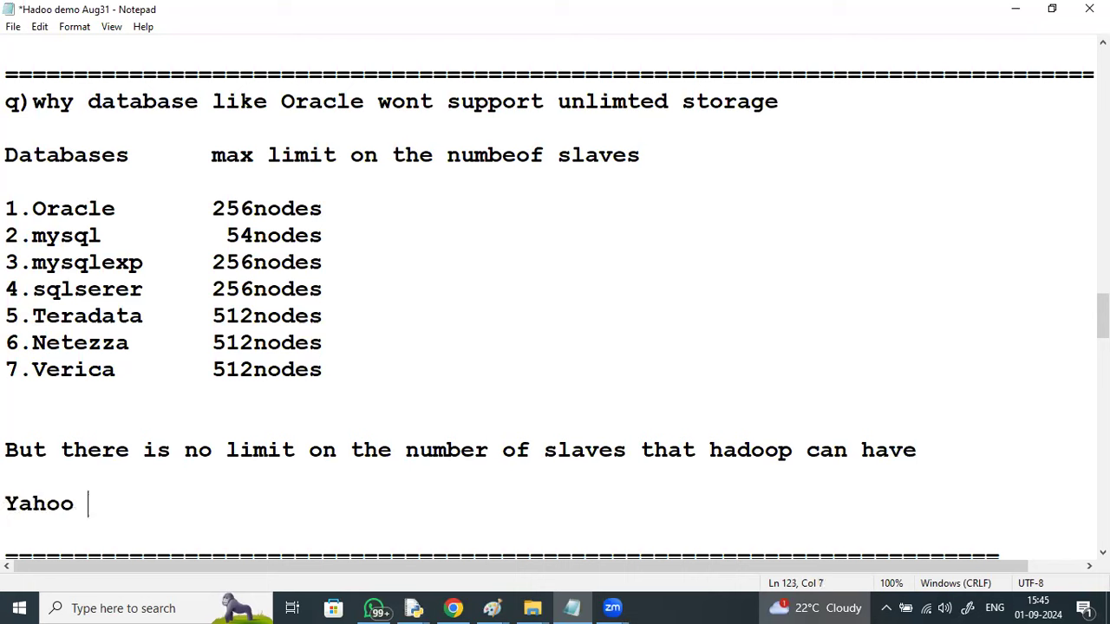
type("when 1s")
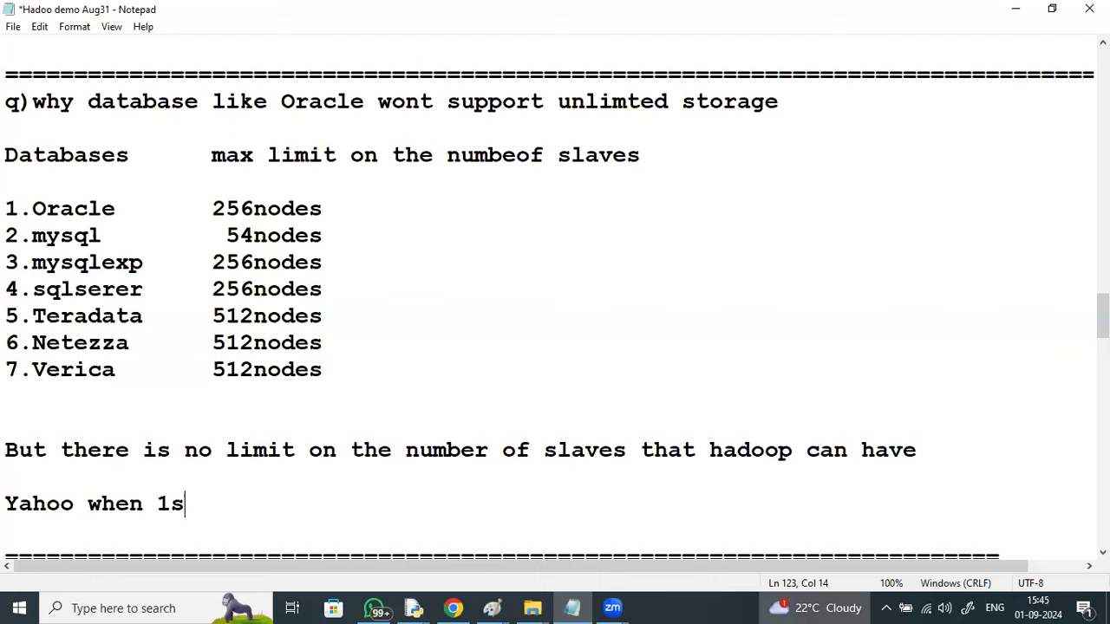
type("t time implemented hadoop")
- Remove 'can have' from the 'But' sentence and append '---->went with 4000node' to the Yahoo line
double_click(945, 451)
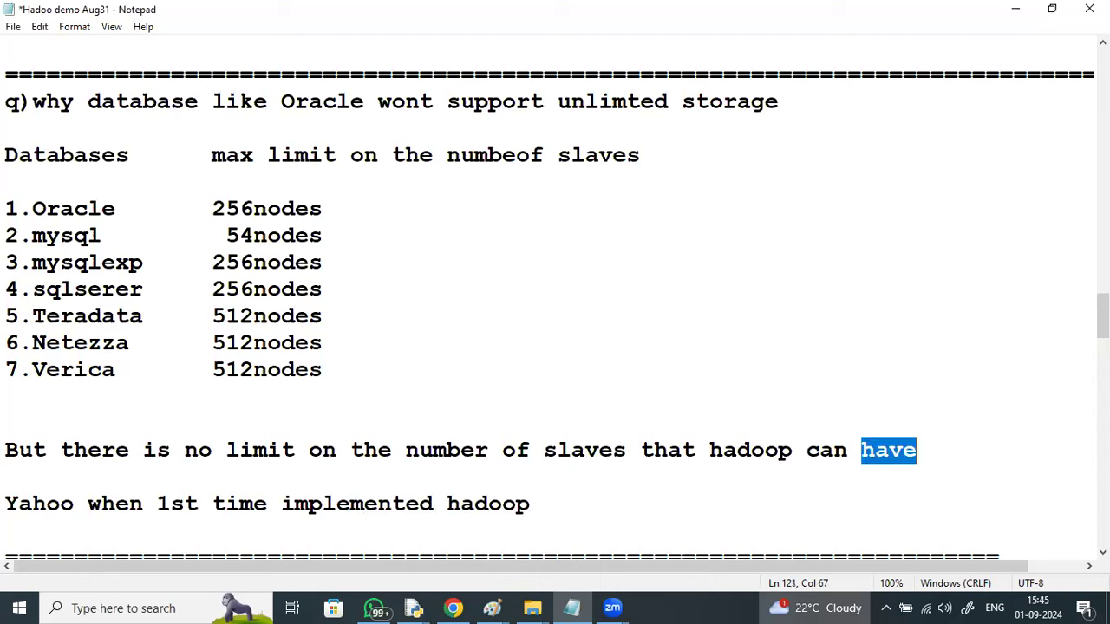
type("fo")
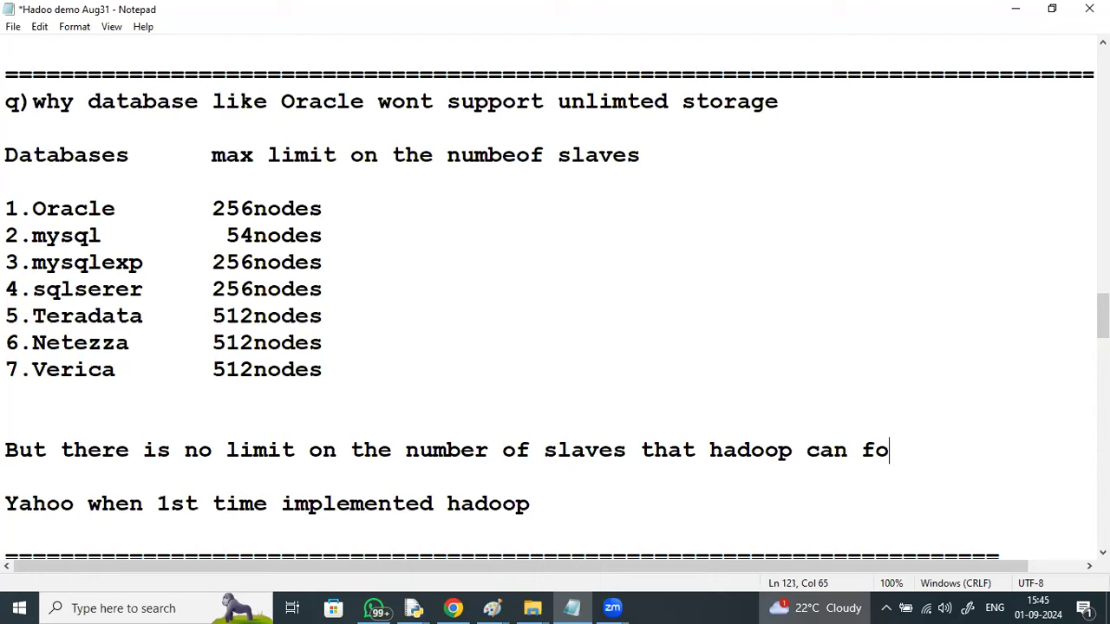
key("BackSpace")
key("BackSpace")
key("BackSpace")
key("BackSpace")
key("BackSpace")
key("BackSpace")
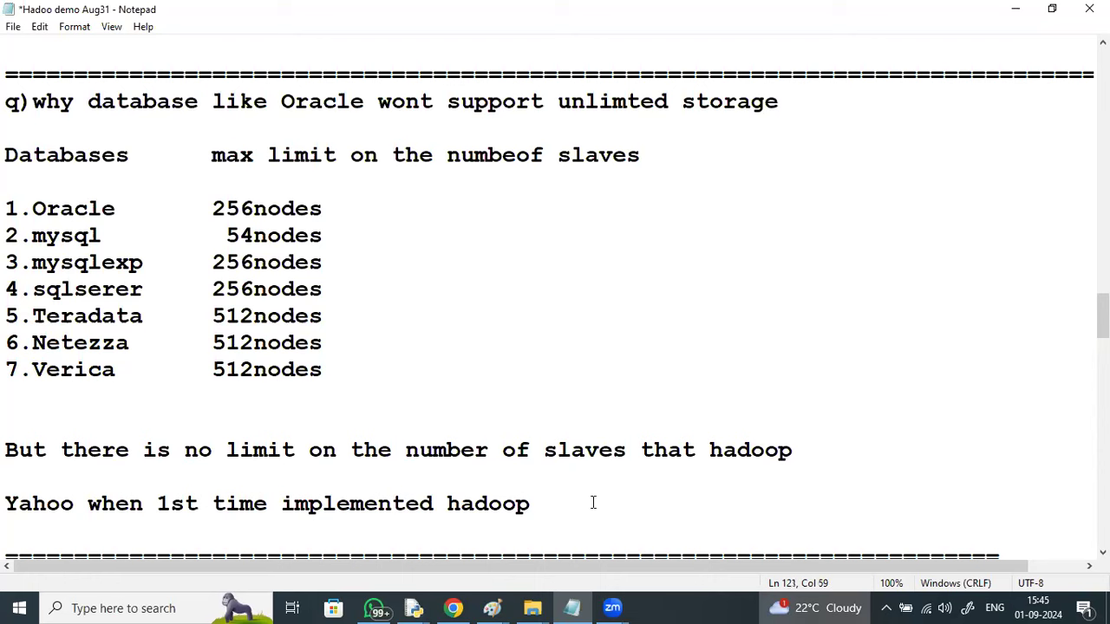
left_click(570, 503)
type("---->went with 4")
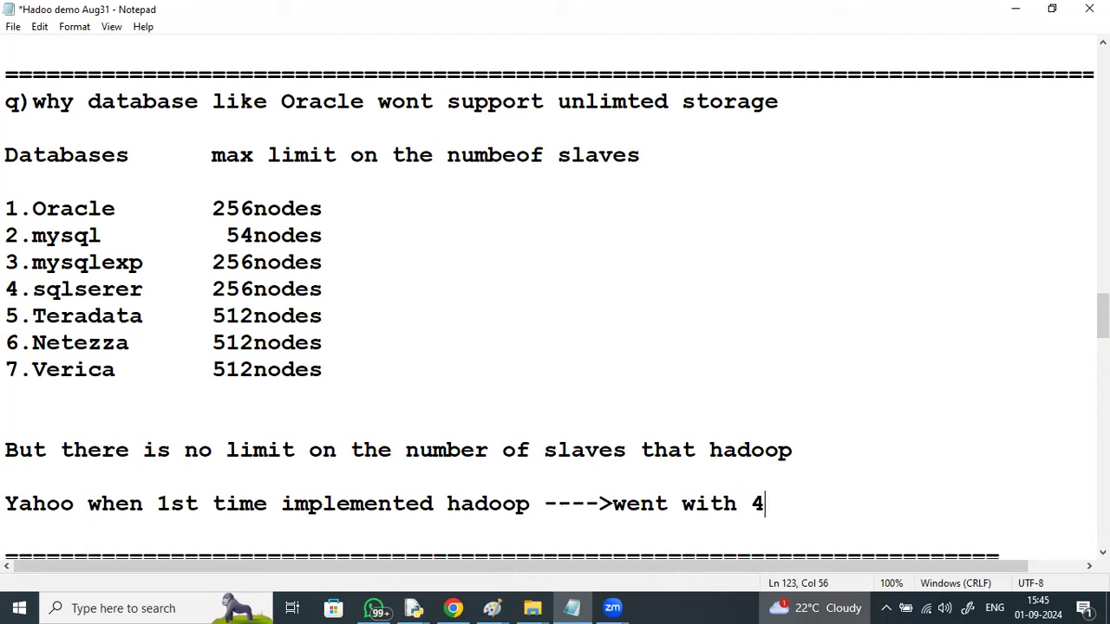
type("000node")
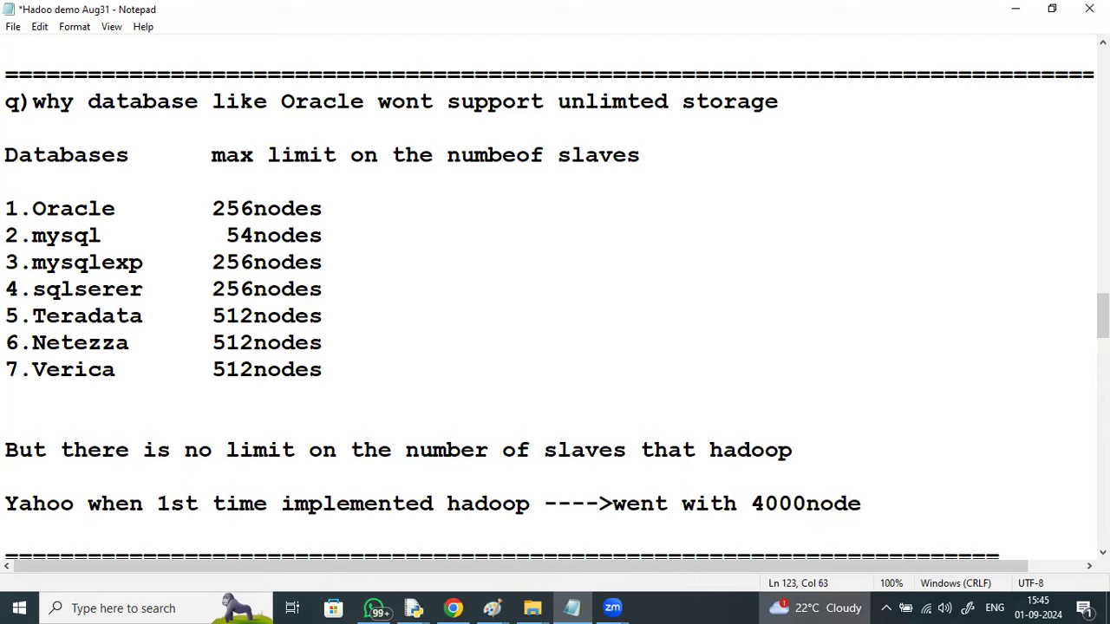
- Start the line 'Facebook when1st time implemented ha', correcting the misspelled 'imolemmented'
key("Return")
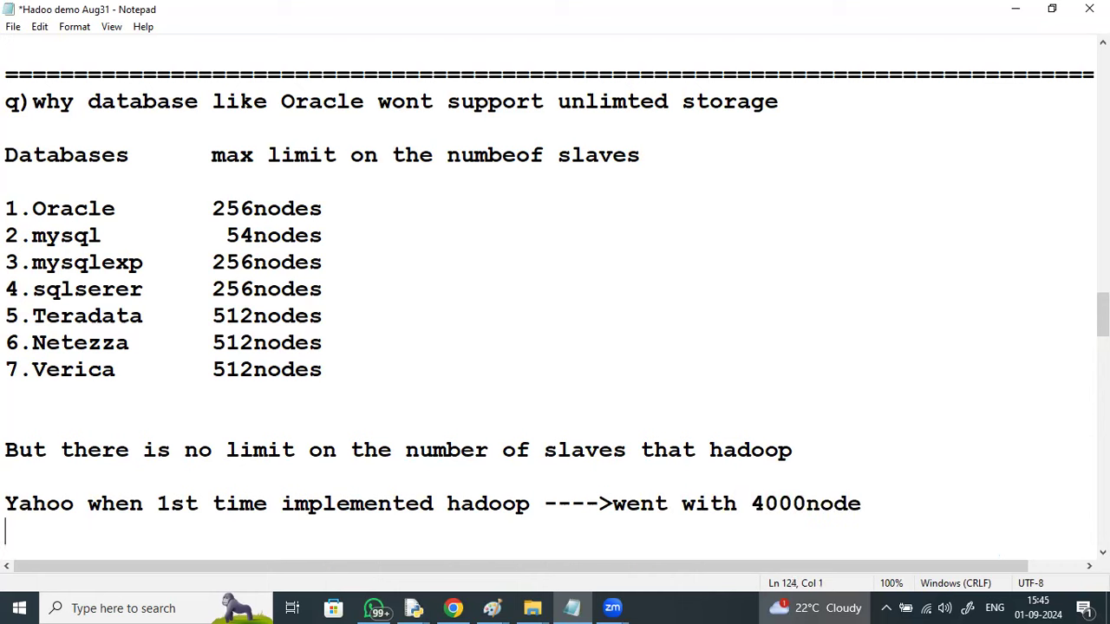
type("Faceboo")
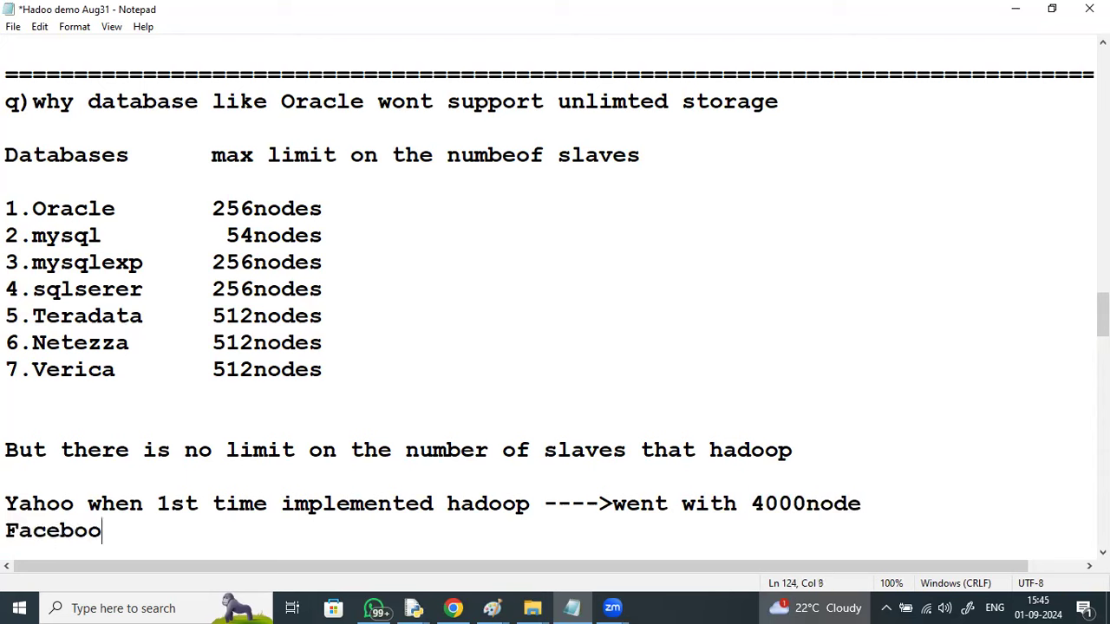
type("k when")
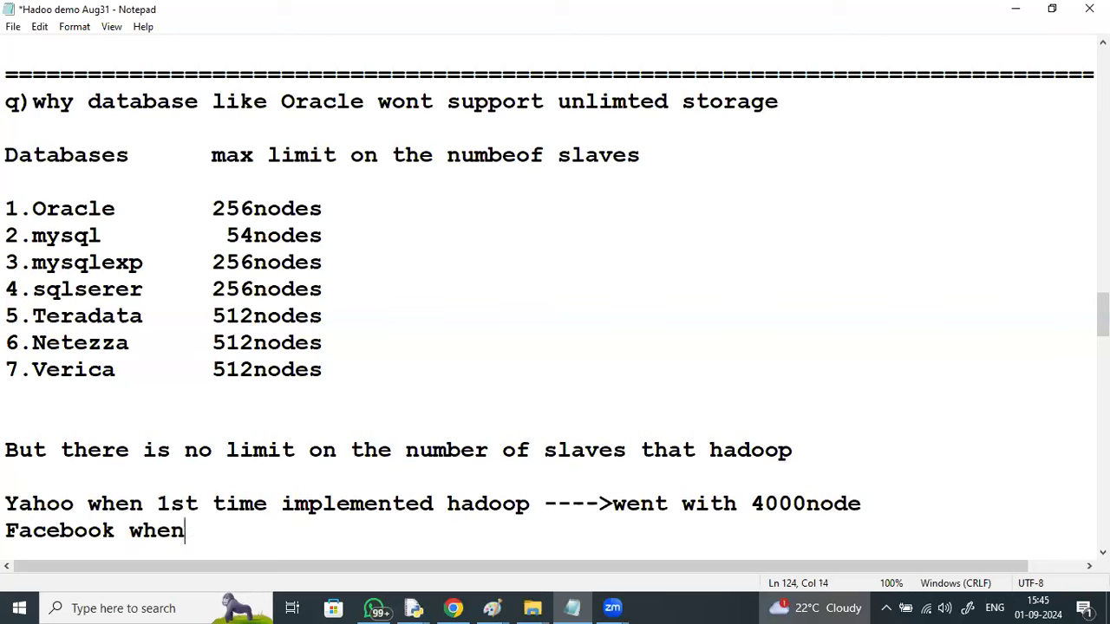
type("1st time ")
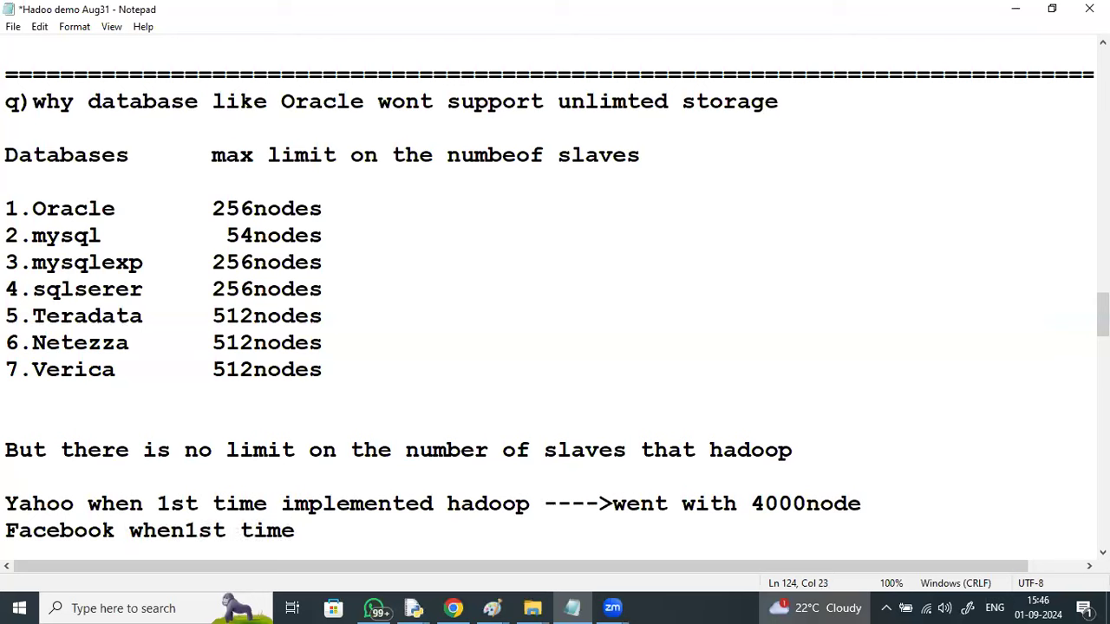
type("imolemmented ")
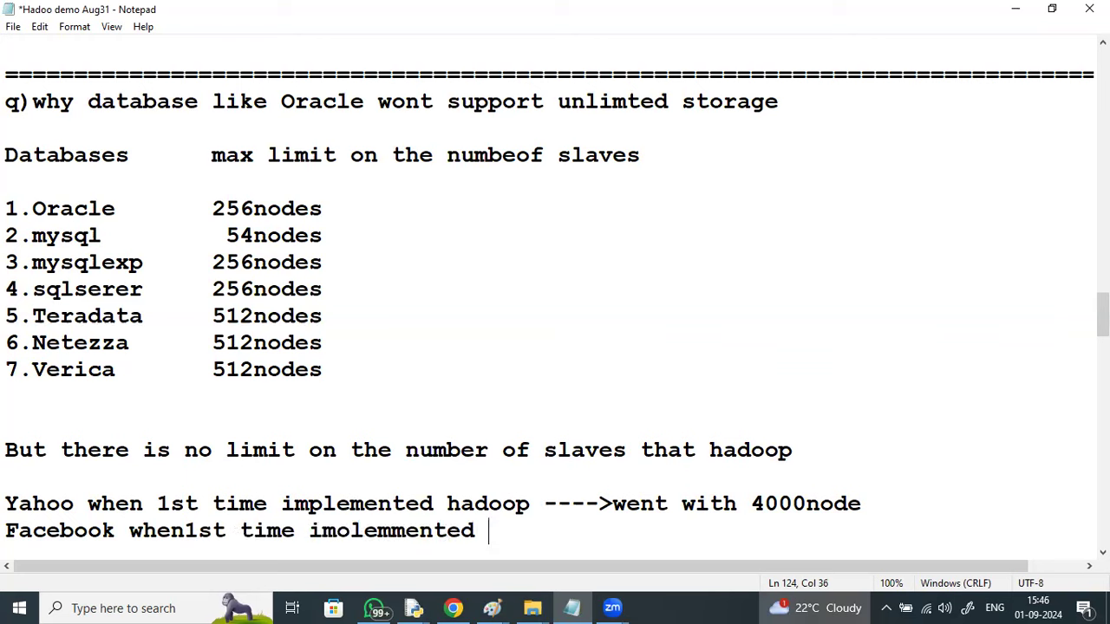
type("ha")
left_click(503, 530)
left_click(296, 530)
left_click(336, 530)
key("Delete")
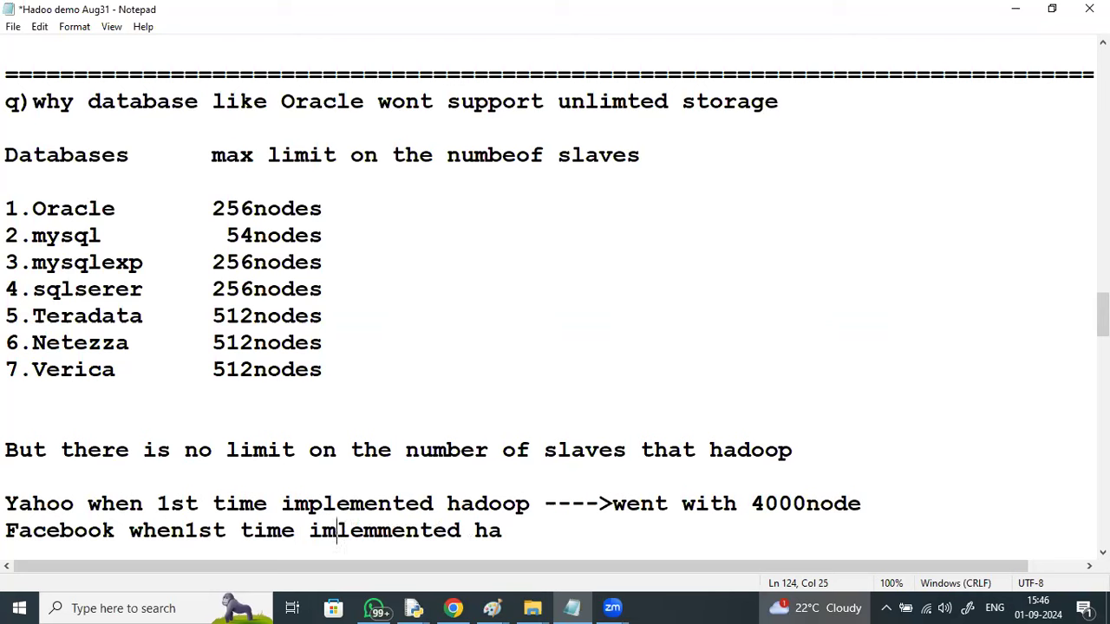
type("p")
left_click(392, 529)
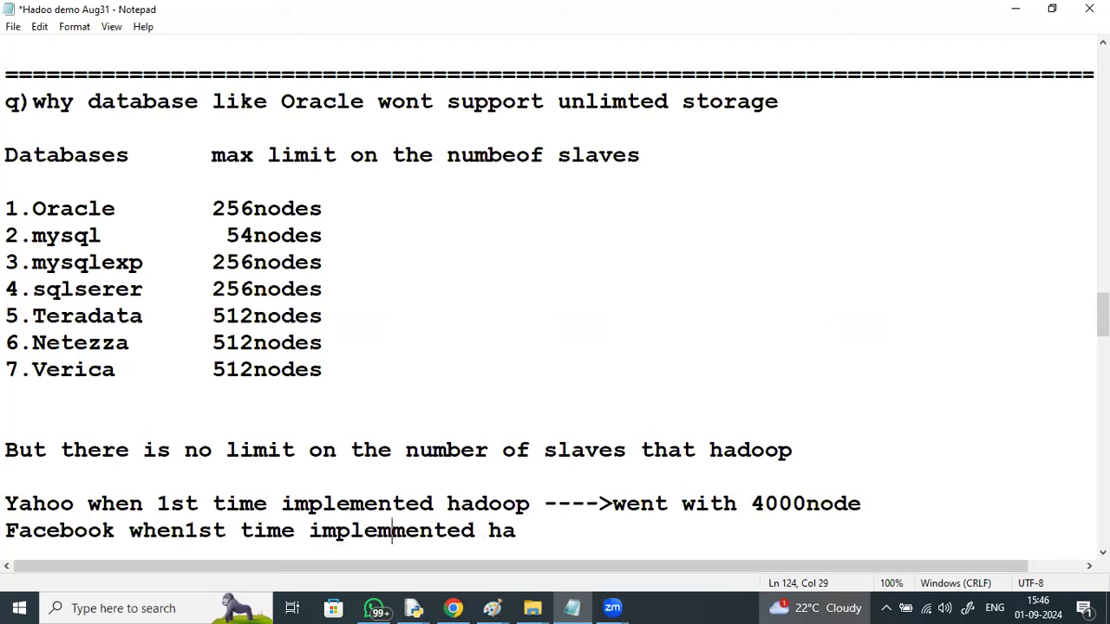
key("Delete")
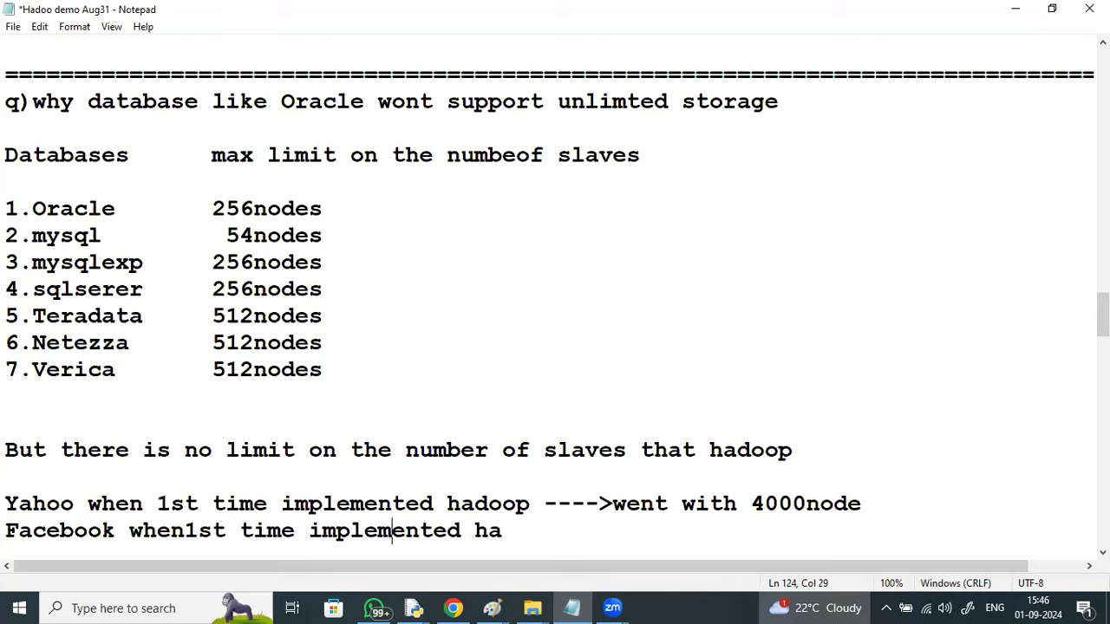
- Finish the Facebook line with 'dool--->8000slaves for storing data'
key("Down")
key("Down")
key("Right")
key("Right")
key("Right")
key("Right")
key("Right")
key("Right")
key("Right")
key("Right")
key("Right")
key("Right")
key("Right")
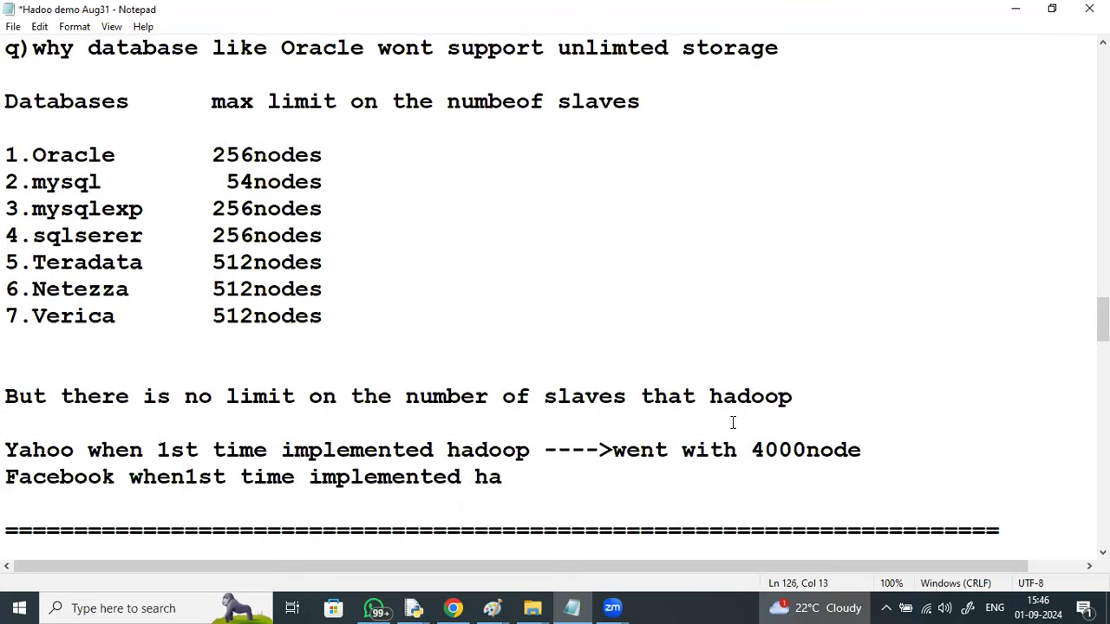
left_click(560, 475)
type("dool--->12")
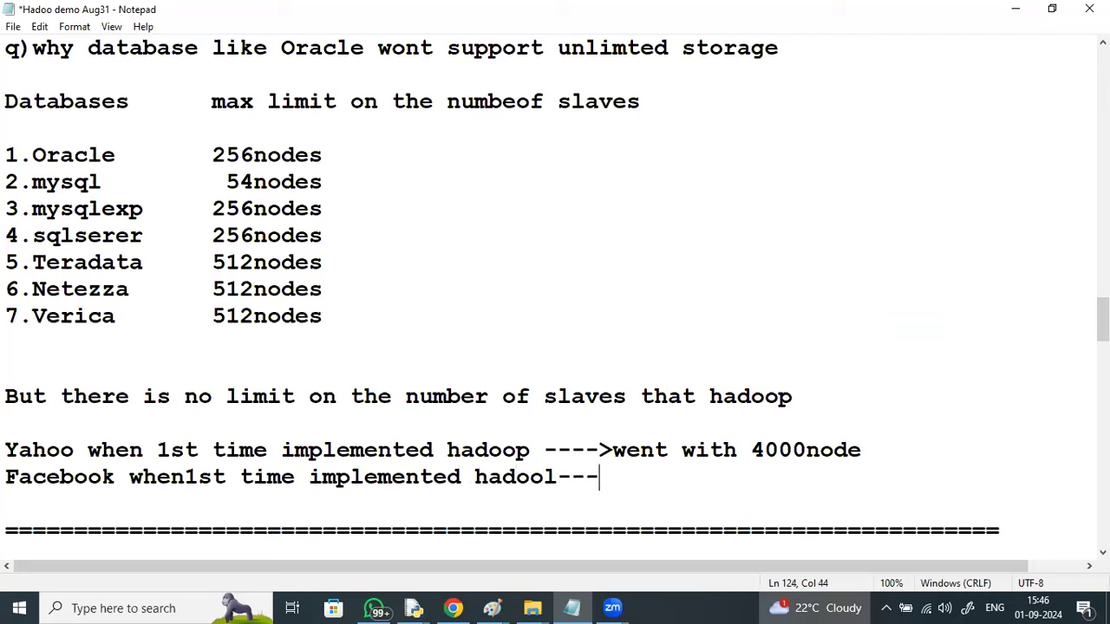
key("BackSpace")
key("BackSpace")
type("8000slaces")
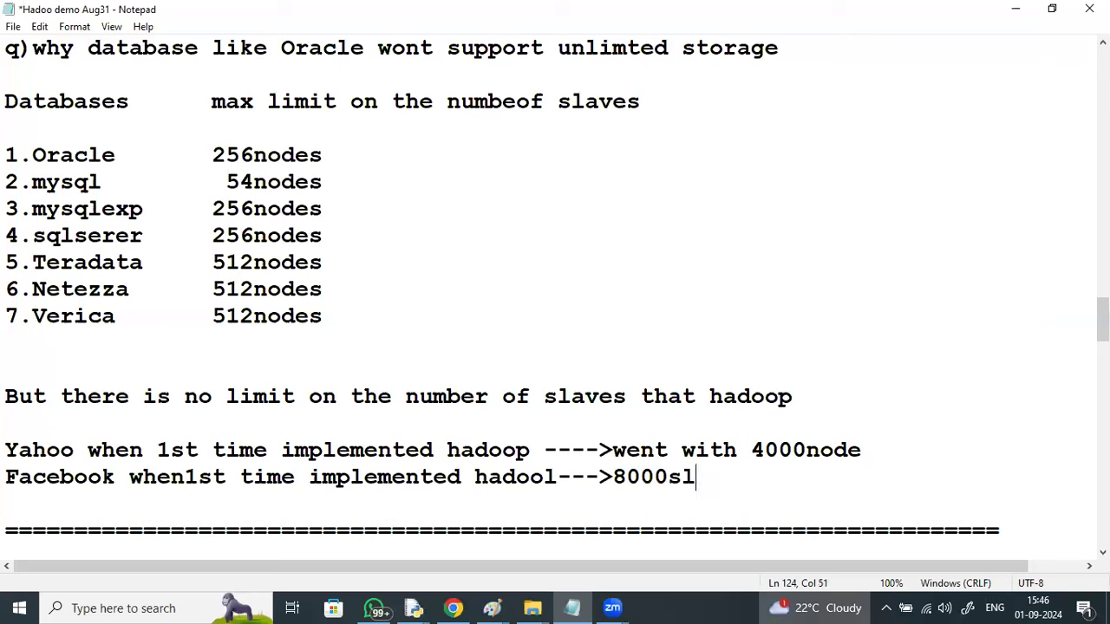
key("BackSpace")
key("BackSpace")
key("BackSpace")
type("ves fo")
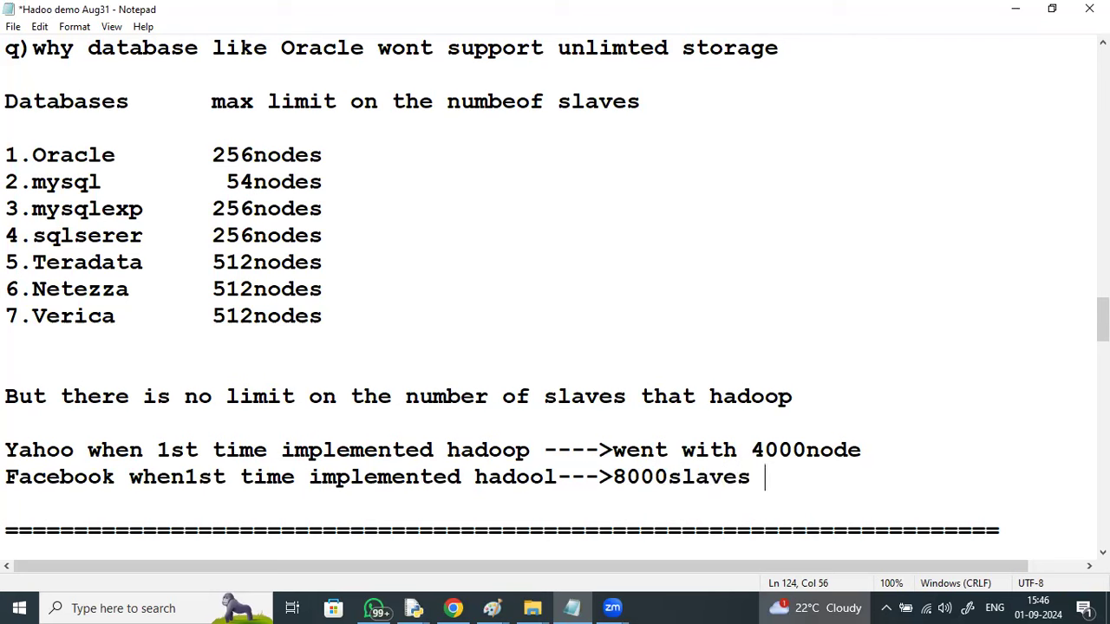
type("r storing da")
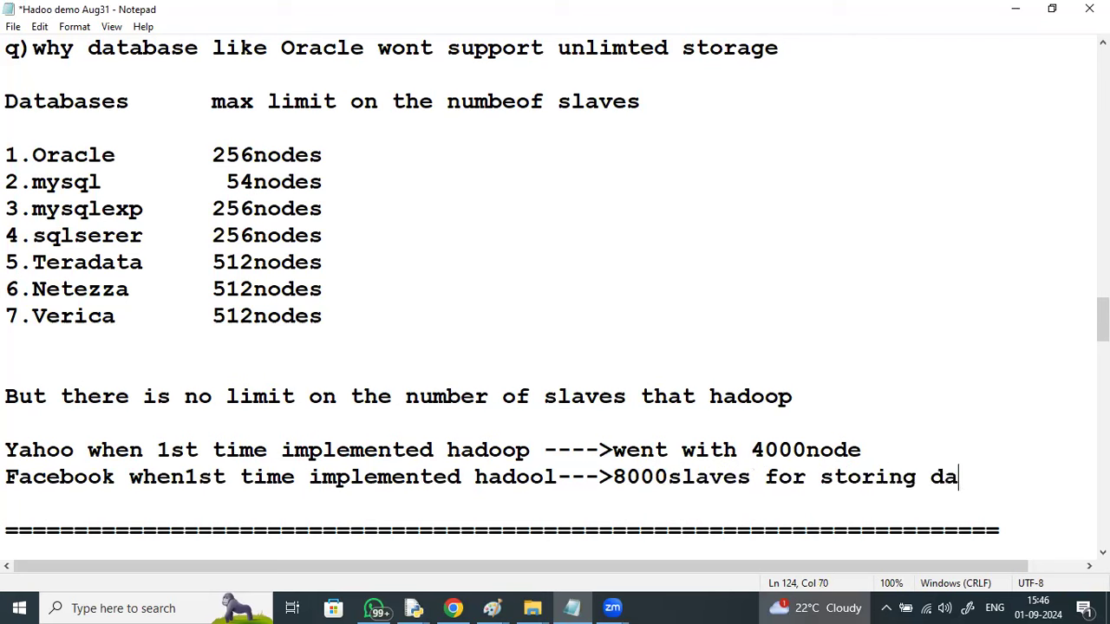
type("ta")
- Add the line 'Currently yahoo going with 8000slaves' below the Yahoo entry
left_click(863, 450)
key("Return")
type("Currently")
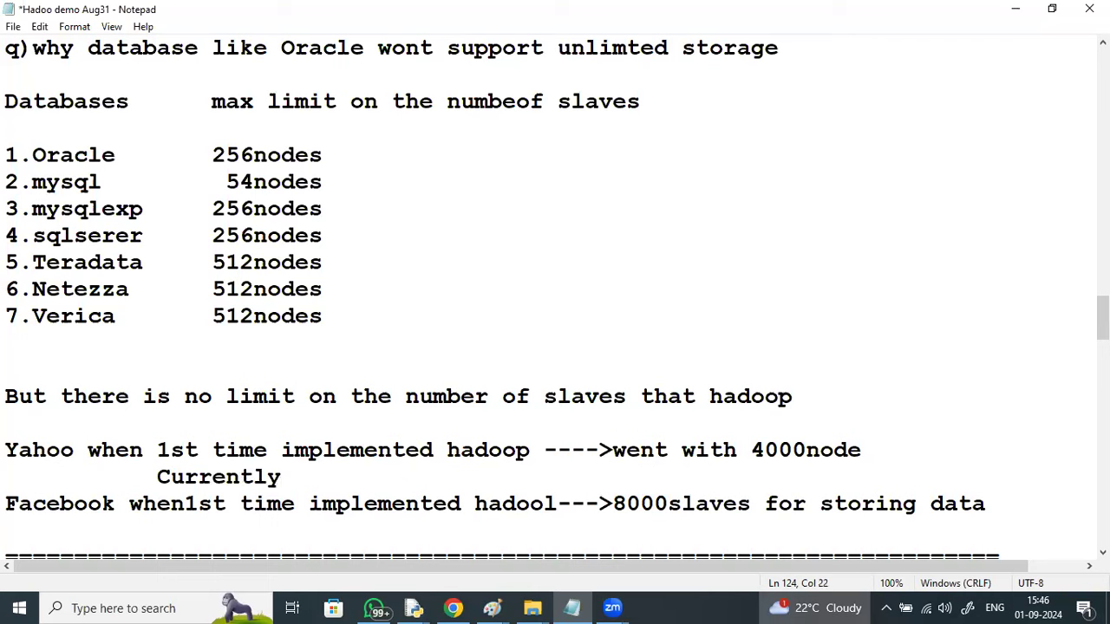
type(" yahoo")
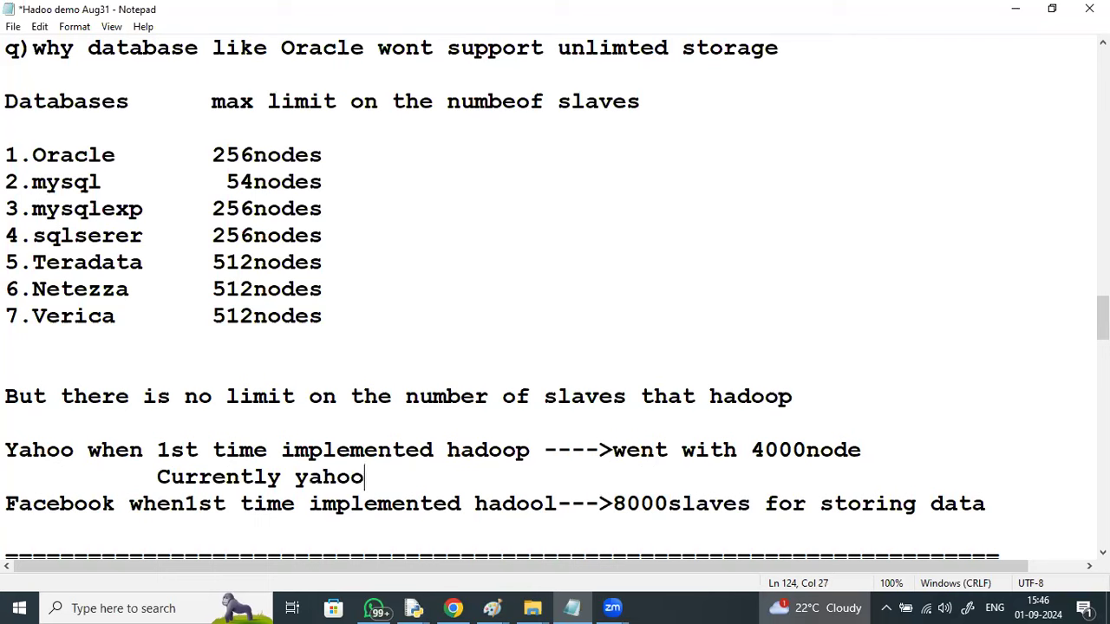
type(" going e")
key("BackSpace")
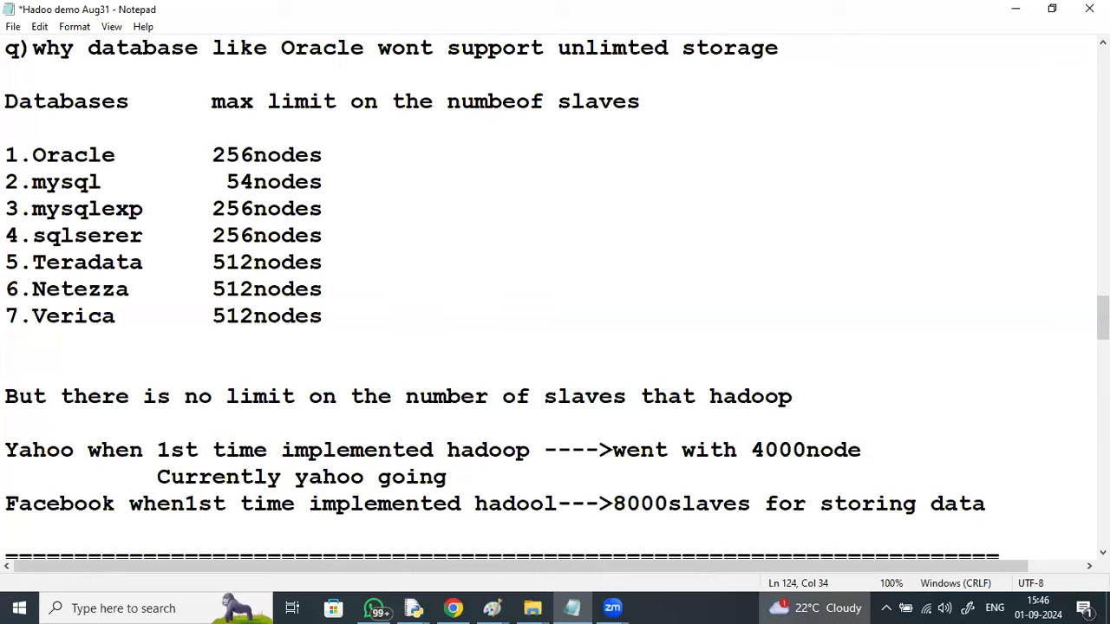
type("with7")
key("BackSpace")
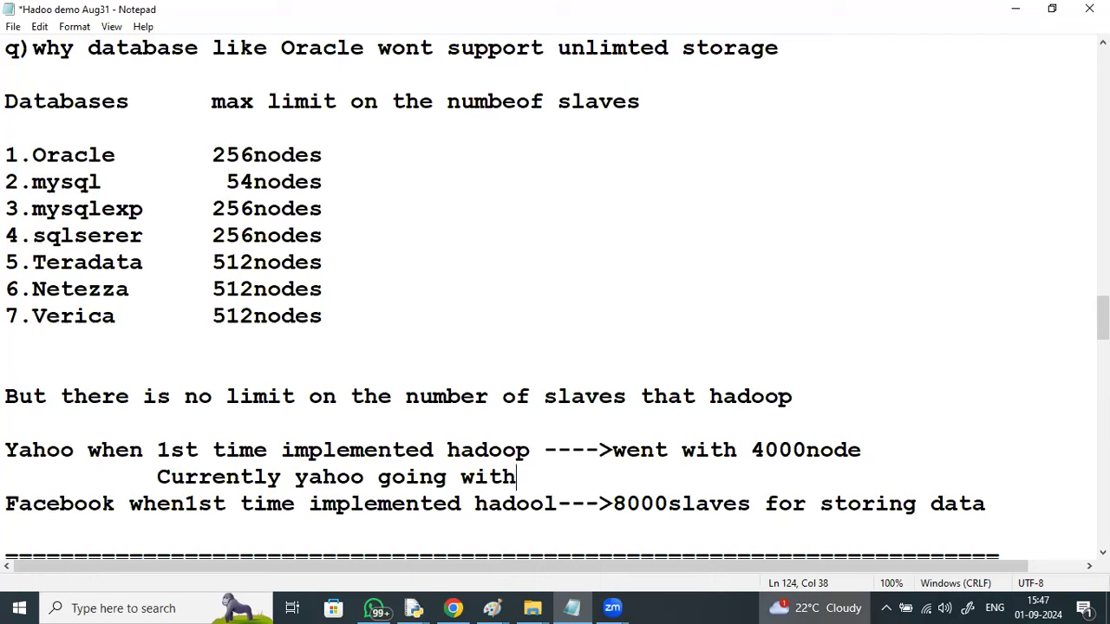
type("8000")
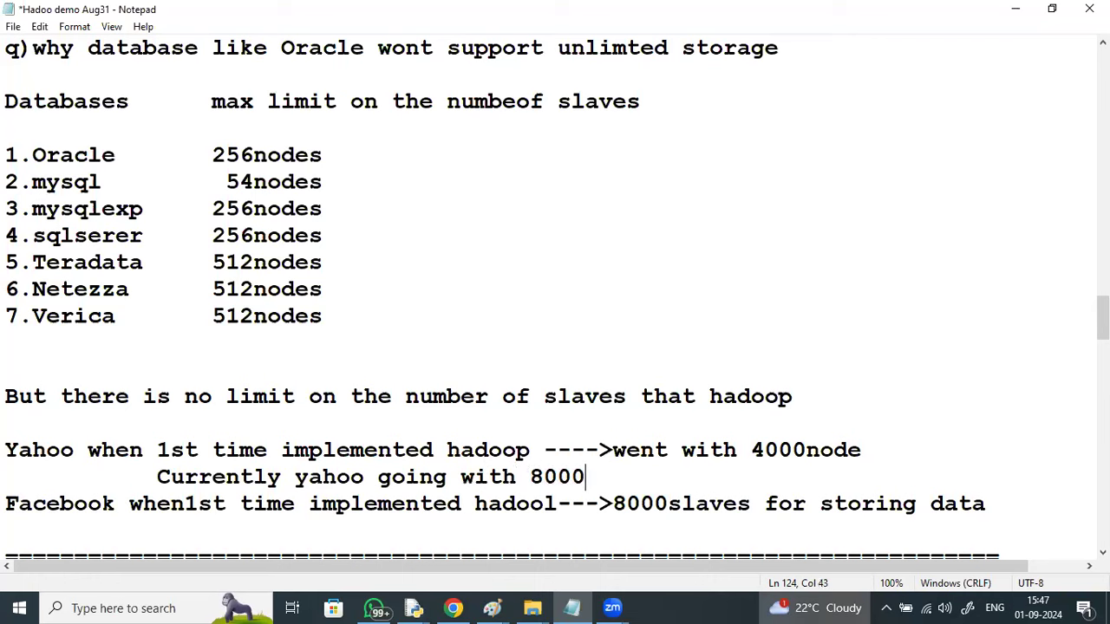
type("slaves")
left_click(878, 456)
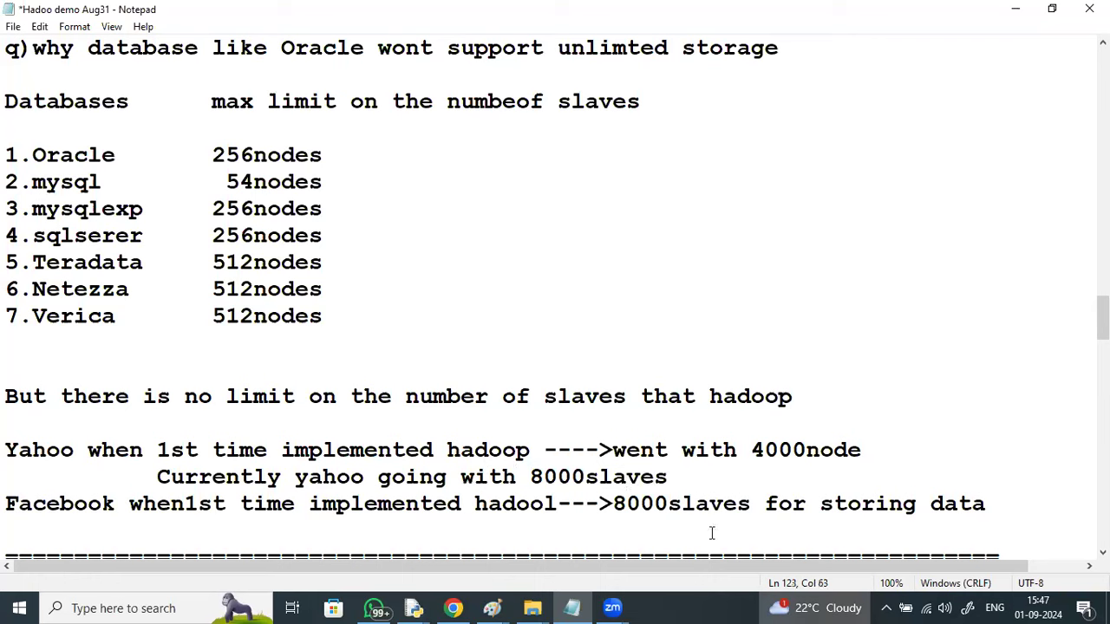
left_click(1027, 521)
- Add the indented line 'Curentlu Facebbok going with------->42000slaves' and space out 'when 1st'
key("Return")
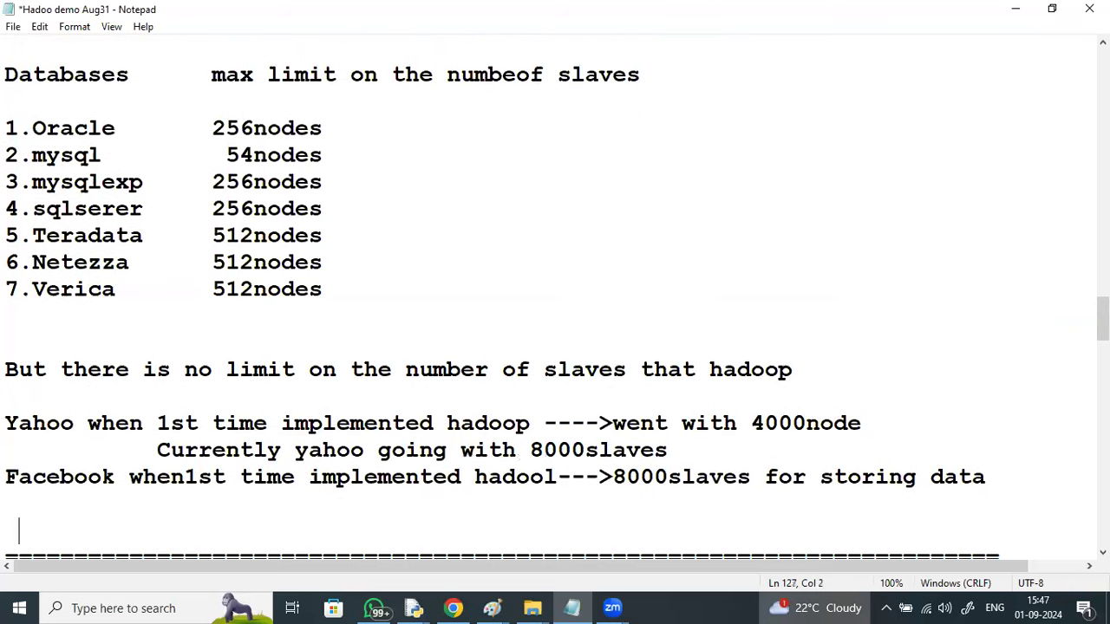
key("BackSpace")
key("BackSpace")
key("Tab")
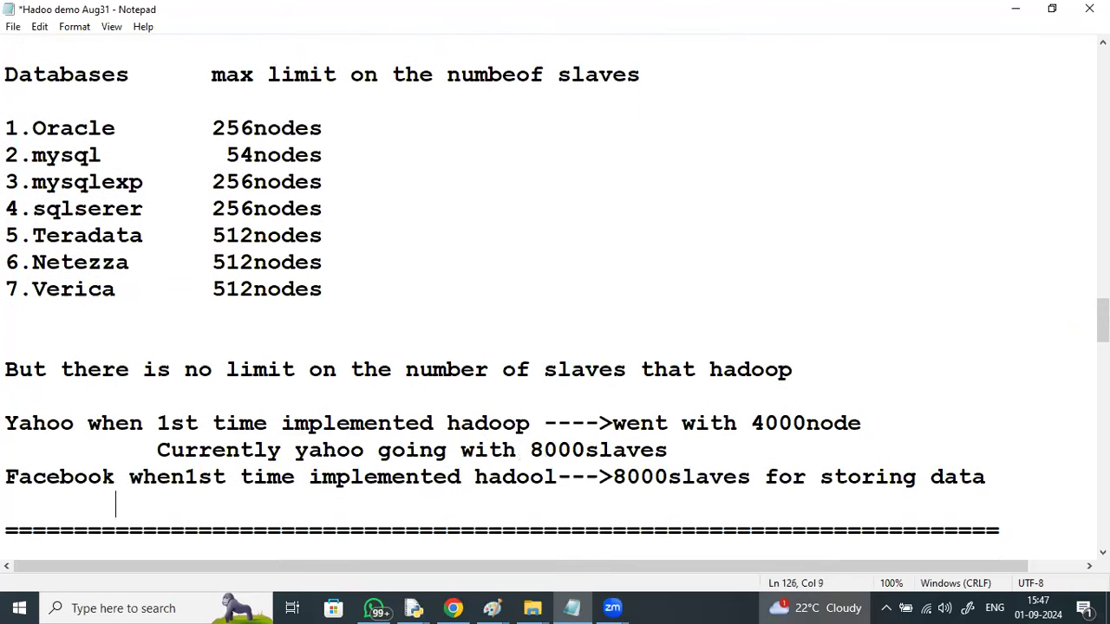
key("BackSpace")
key("BackSpace")
key("BackSpace")
type("Curentlu ")
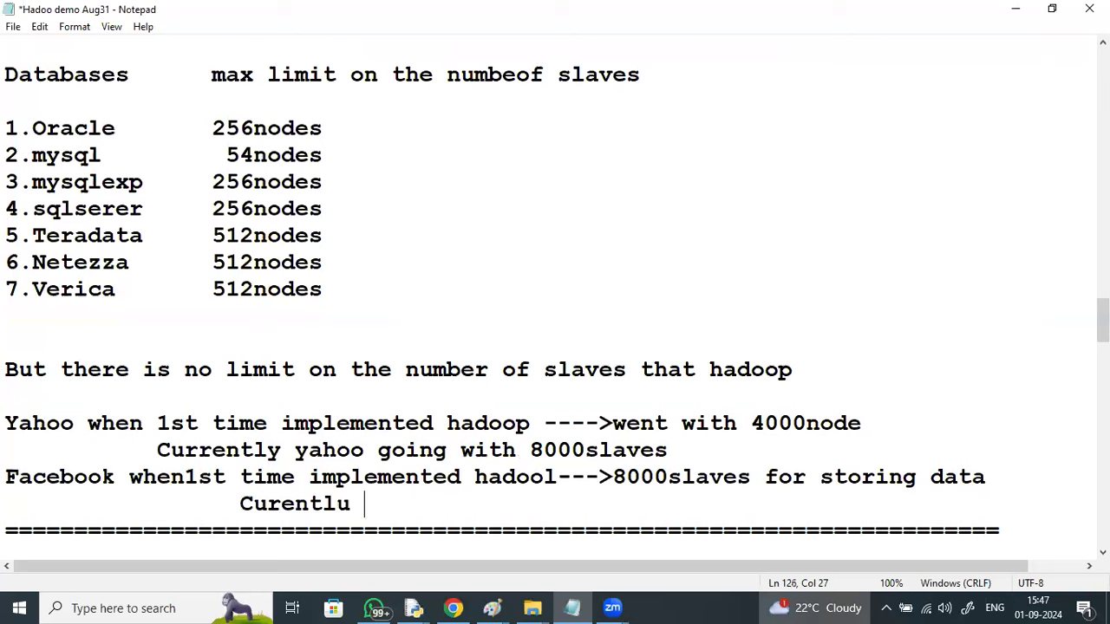
type("Face")
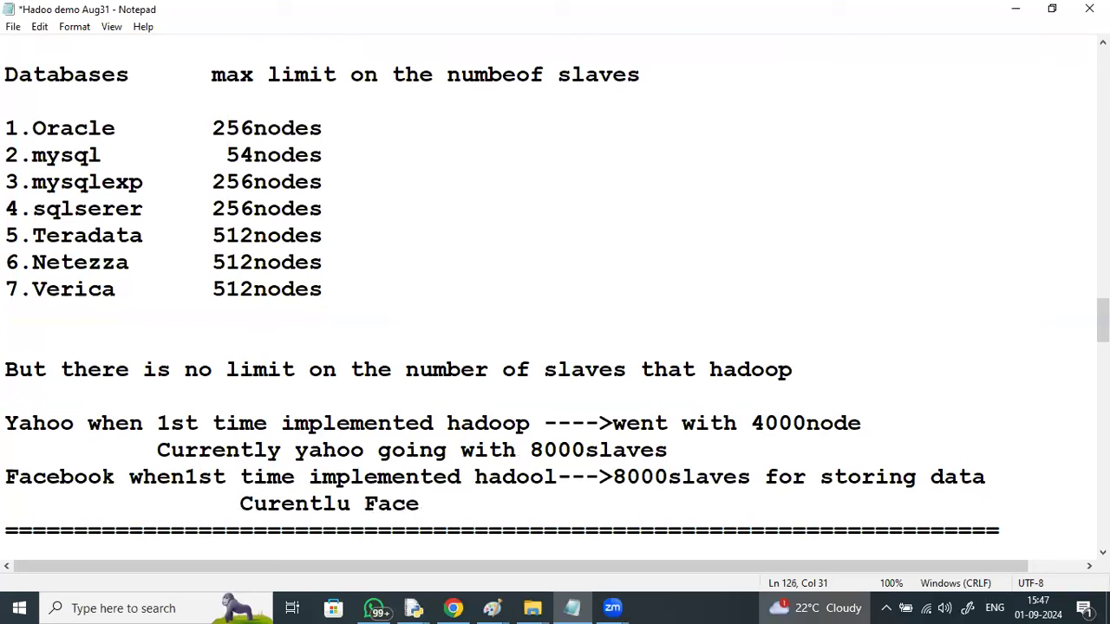
type("bbok d")
key("BackSpace")
type("goi")
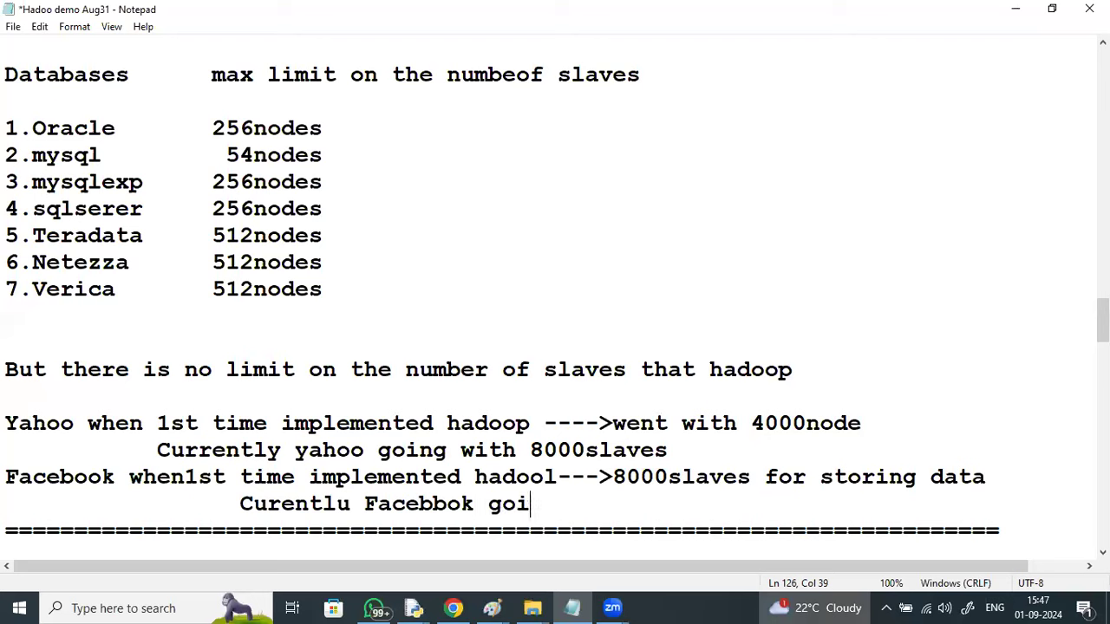
type("ng ")
type("qi")
type("t")
key("BackSpace")
key("BackSpace")
key("BackSpace")
type("with------->2")
key("BackSpace")
type("42")
type("-")
key("BackSpace")
type("000slaves")
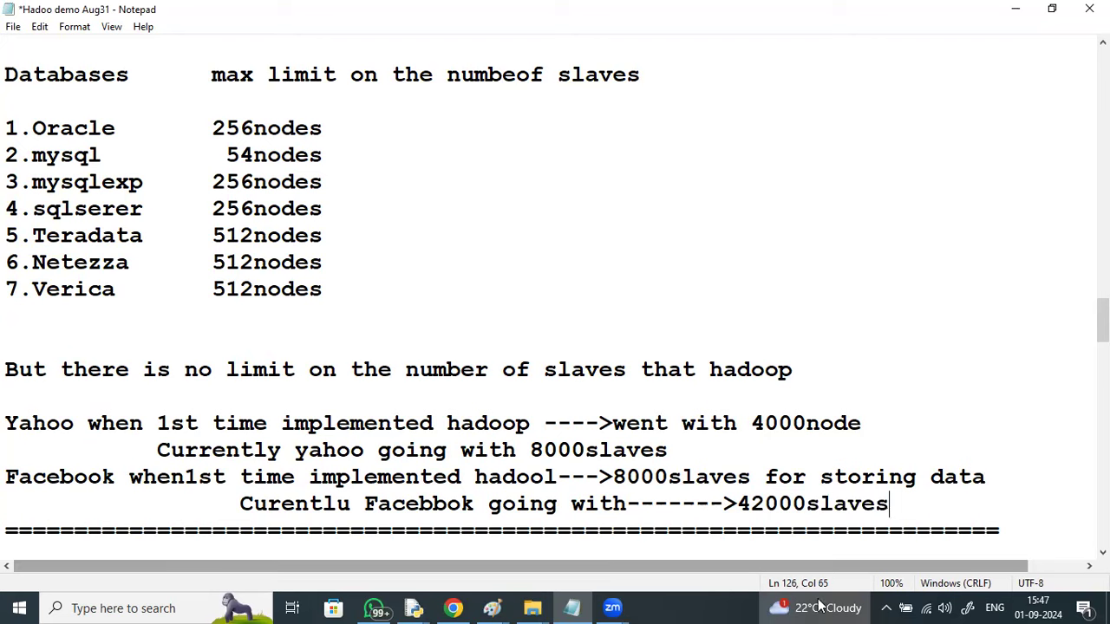
left_click(184, 488)
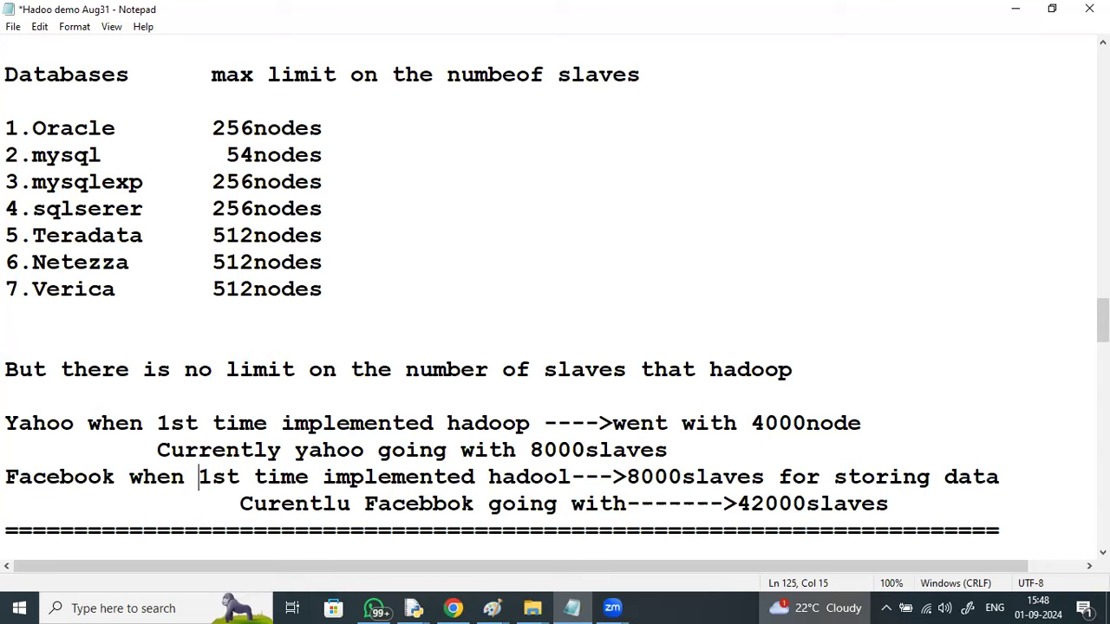
- Delete the blank lines between the separator and the Yahoo sorting benchmark
scroll(1103, 323, "down", 1)
left_click_drag(1102, 323, 1102, 347)
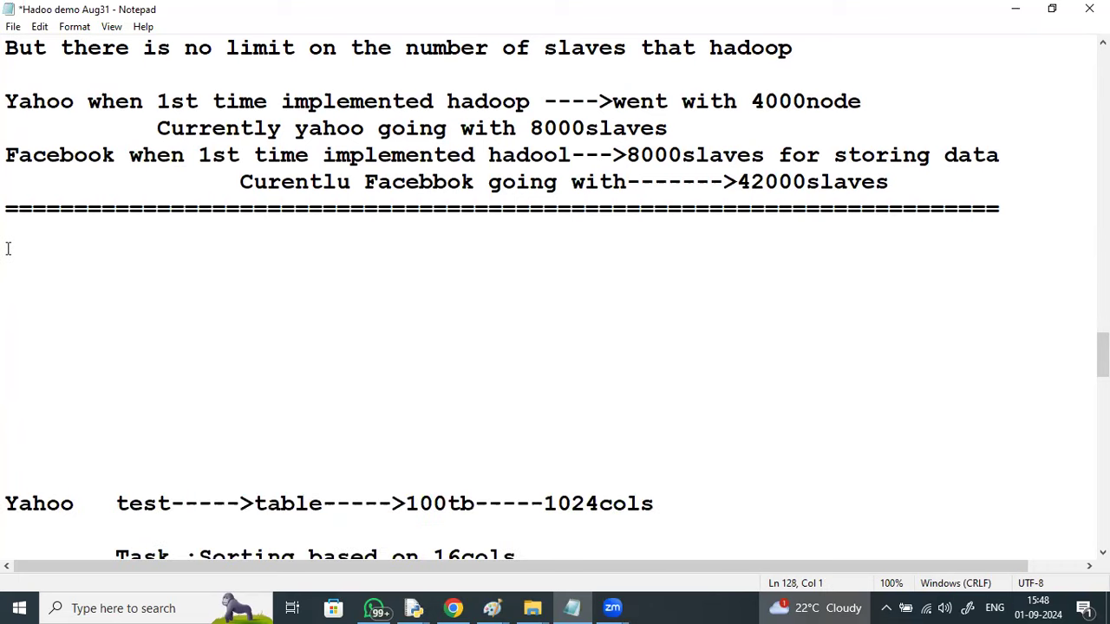
key("Delete")
key("Delete")
key("Delete")
key("Delete")
key("Delete")
key("Delete")
key("Delete")
key("Delete")
key("Delete")
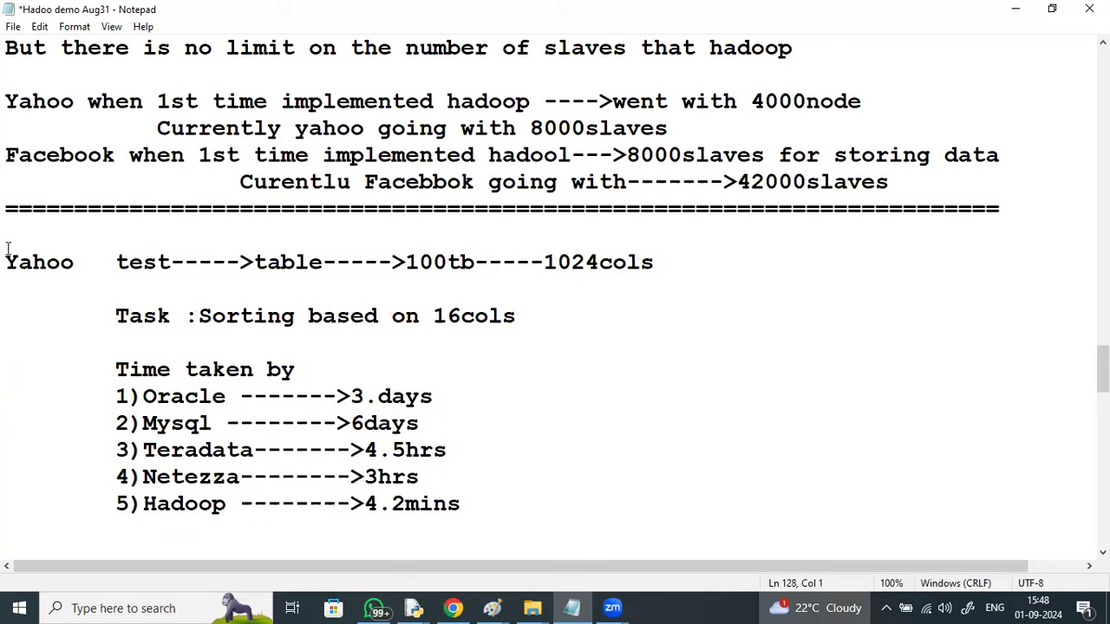
key("Delete")
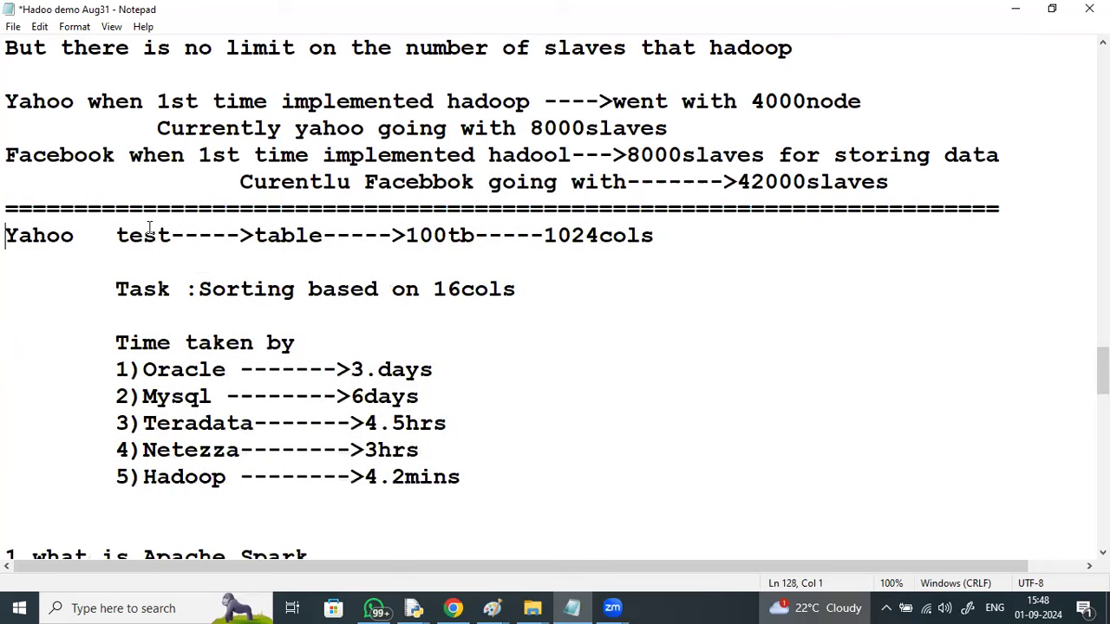
- Highlight the benchmark text and the Oracle, Mysql, Teradata and Netezza timing results in turn
left_click_drag(116, 235, 185, 236)
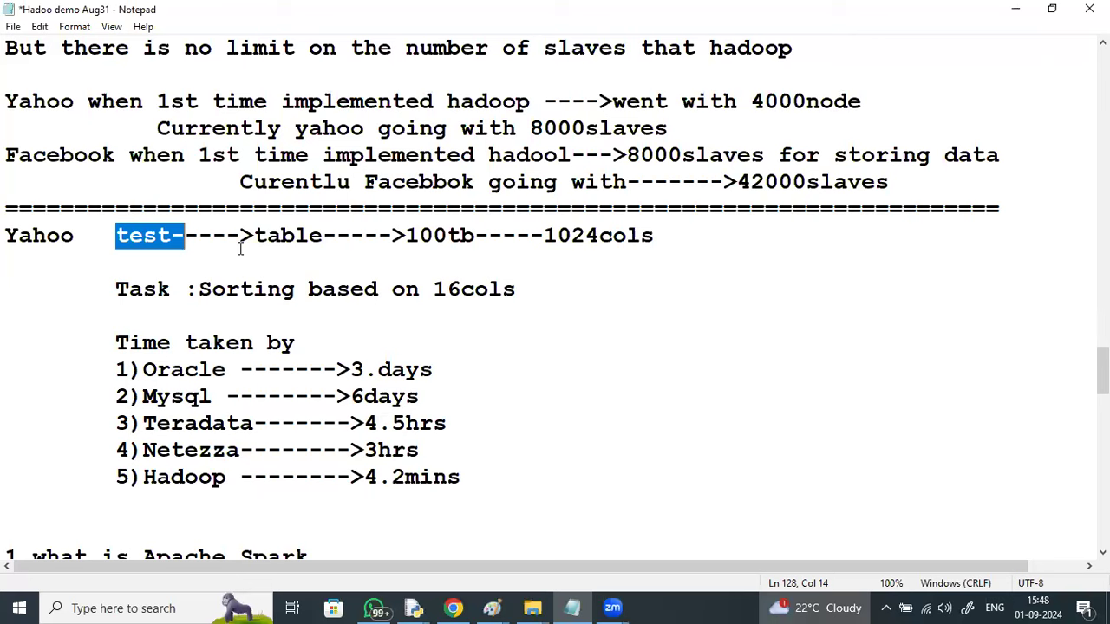
left_click(144, 371)
left_click_drag(357, 371, 458, 371)
left_click_drag(143, 398, 404, 397)
left_click_drag(145, 425, 448, 423)
left_click_drag(156, 450, 420, 450)
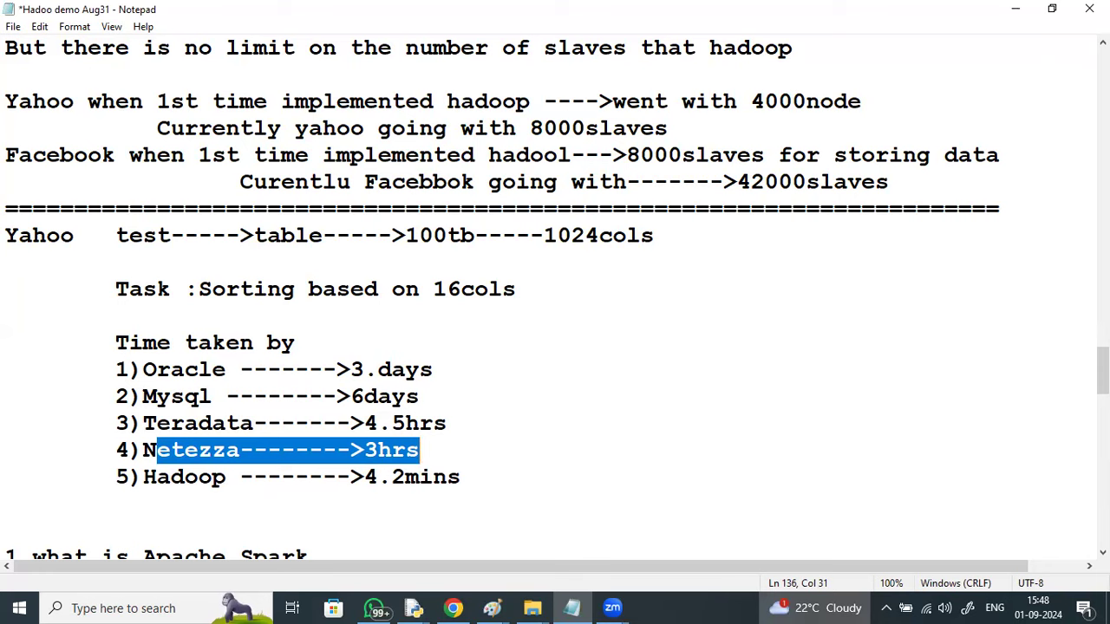
scroll(768, 459, "up", 2)
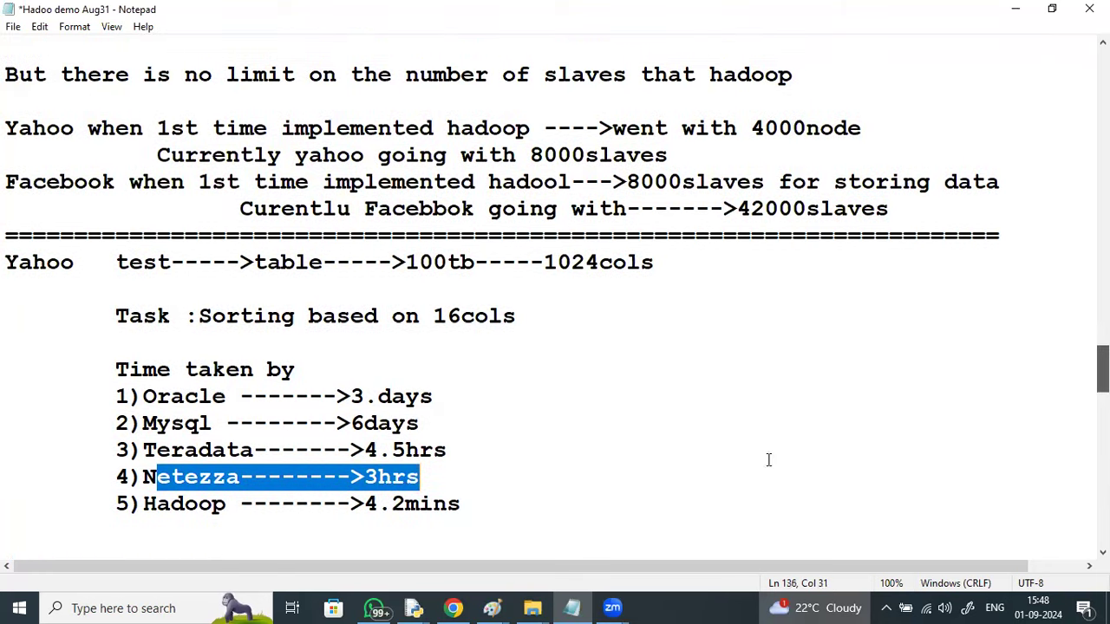
left_click(447, 473)
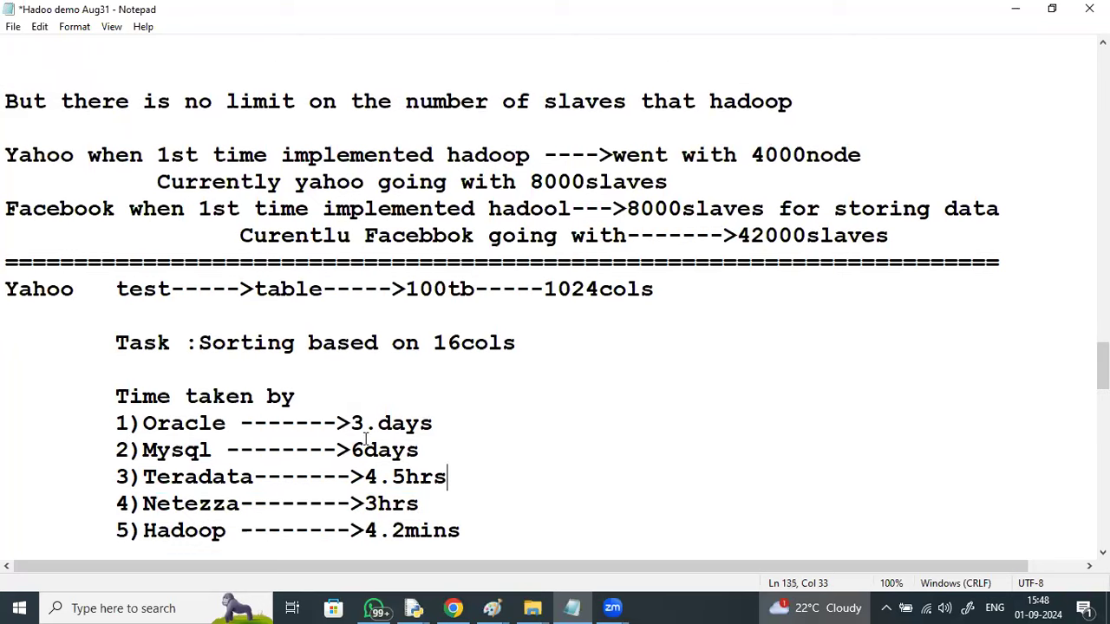
left_click_drag(351, 423, 450, 531)
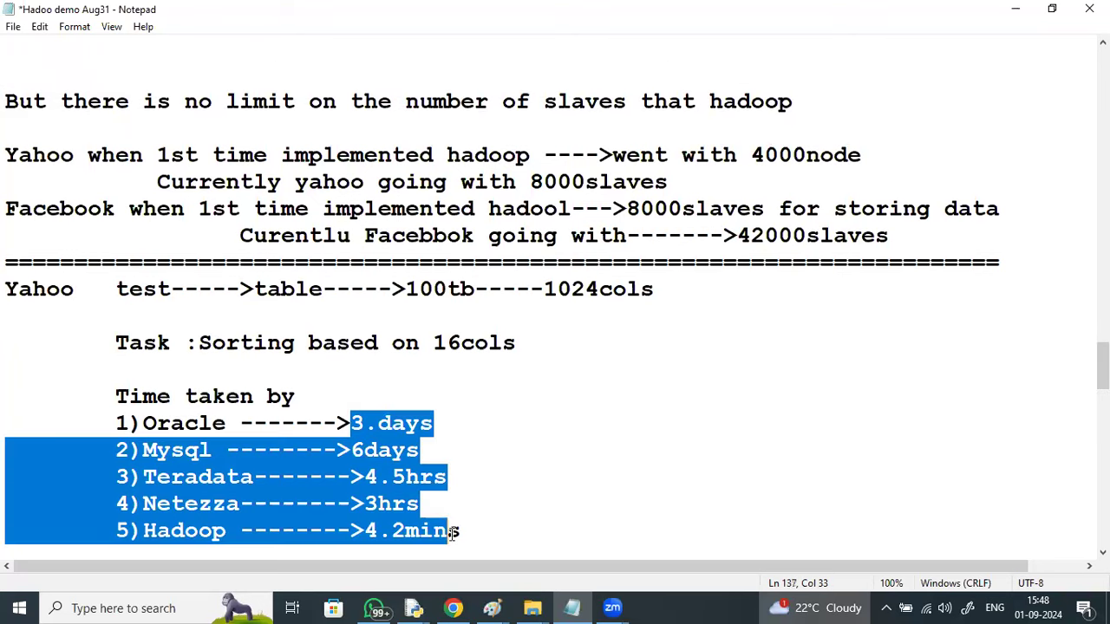
left_click(458, 514)
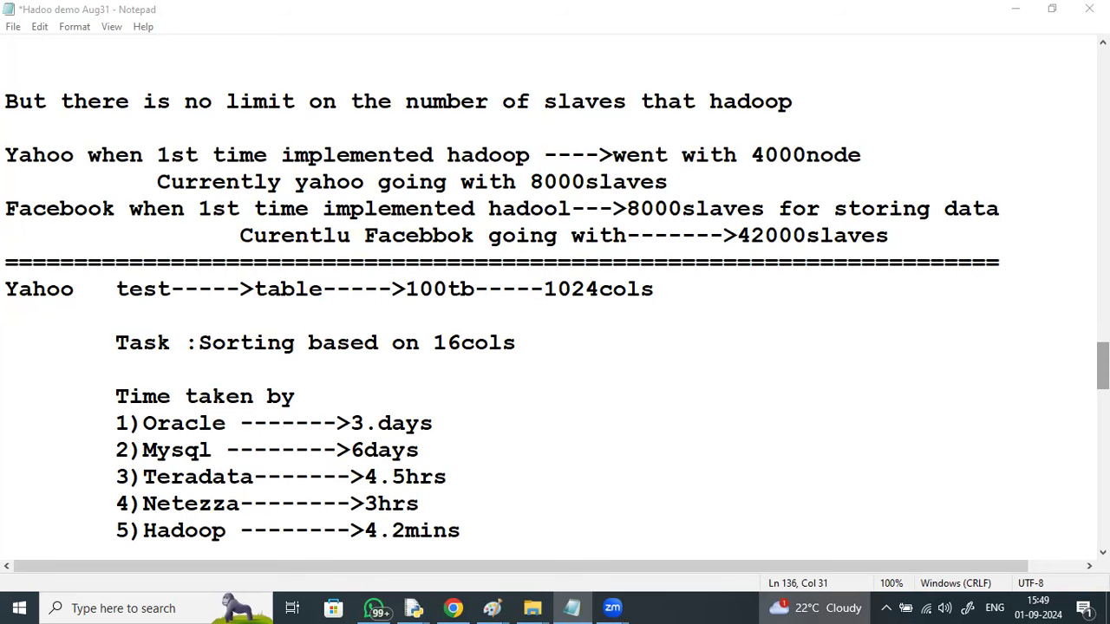
- Scroll down to the '1.what is Apache Spark' topic list and select 'pyspark' in topic 3
scroll(555, 303, "down", 2)
scroll(555, 303, "down", 2)
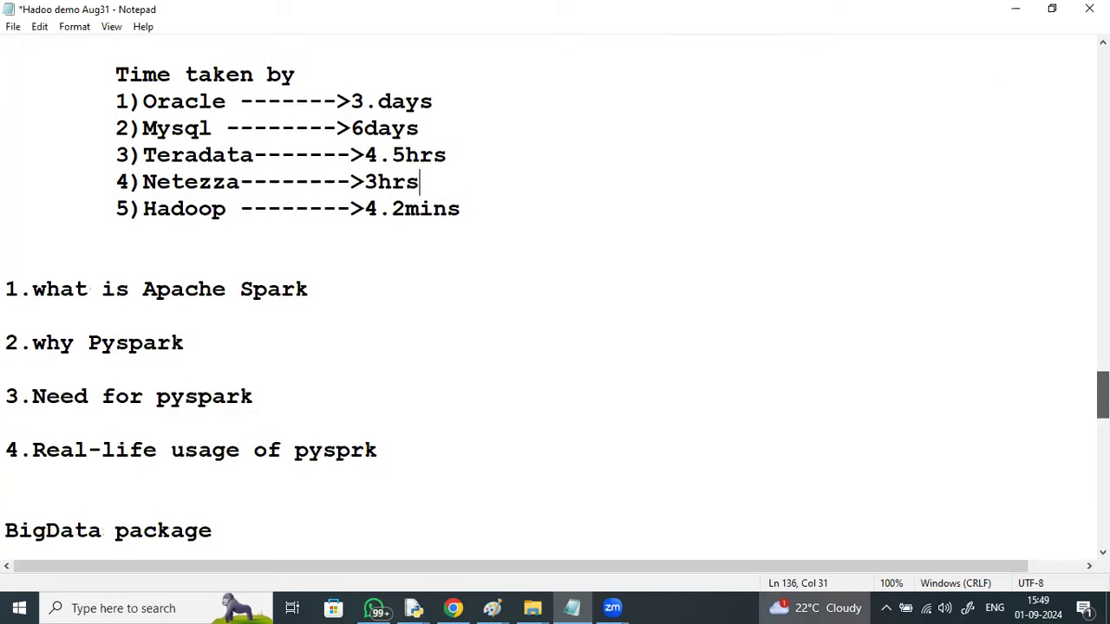
scroll(399, 247, "down", 1)
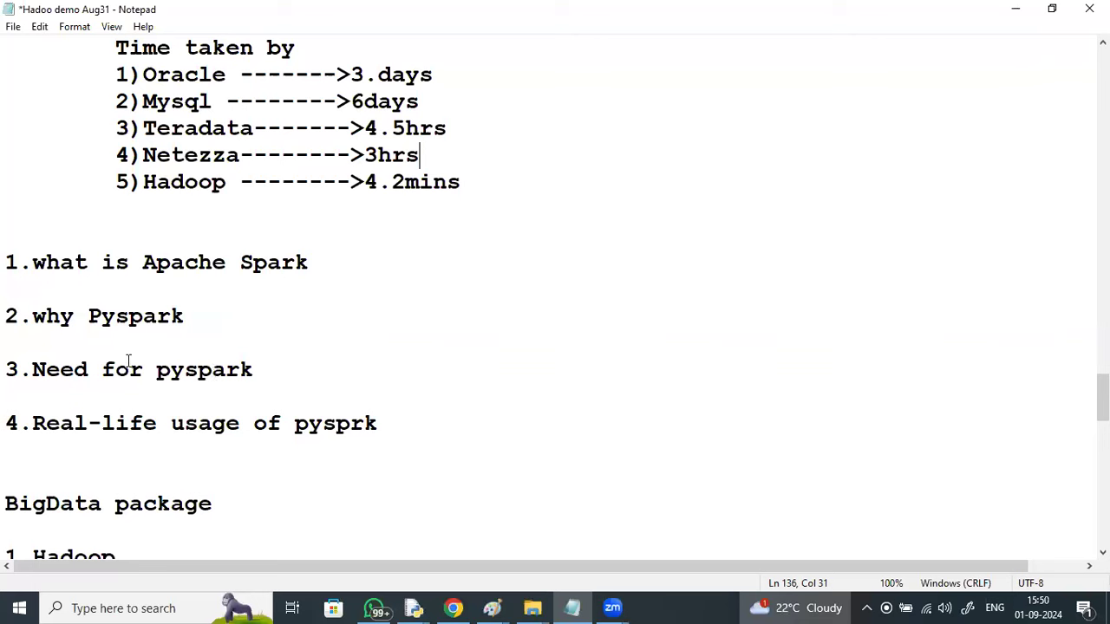
double_click(274, 378)
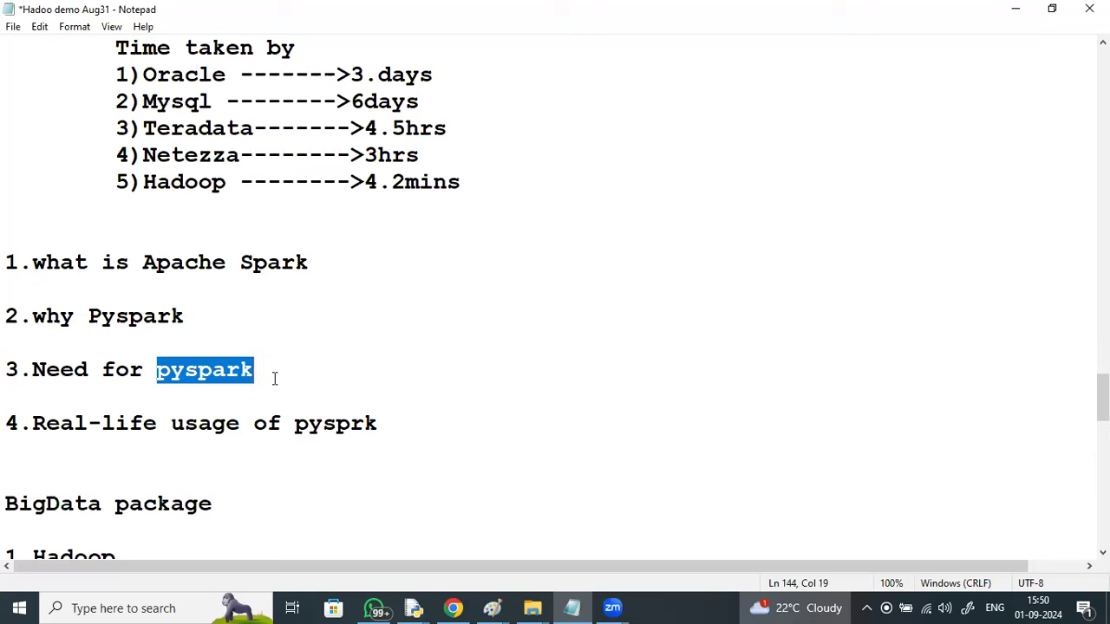
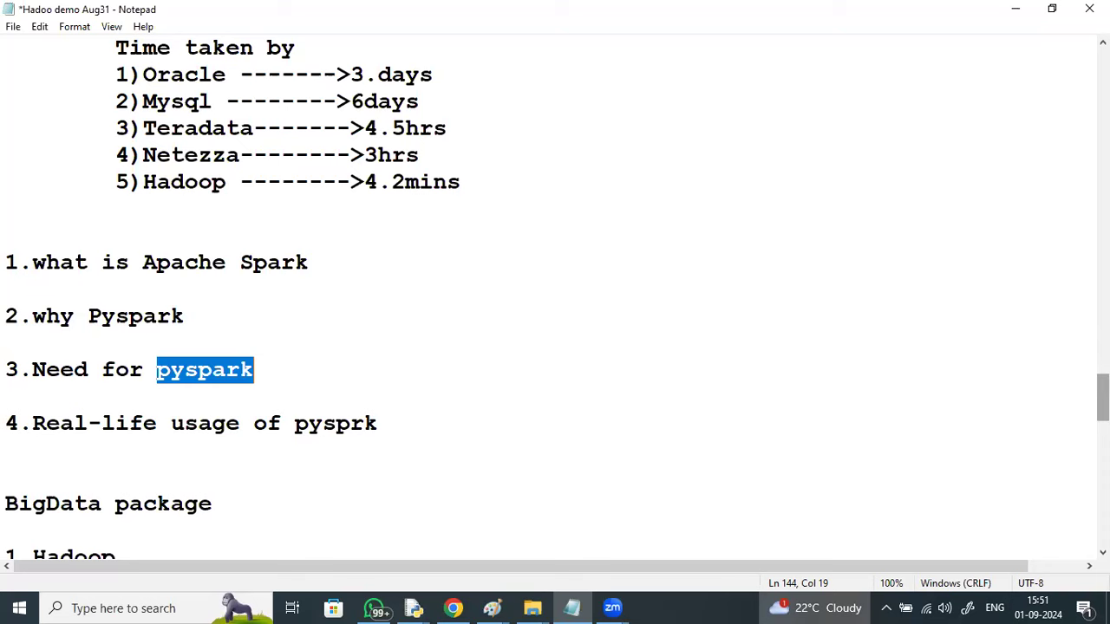
- Clear the highlight on the word 'pyspark' in the Notepad notes
left_click_drag(1102, 399, 1103, 70)
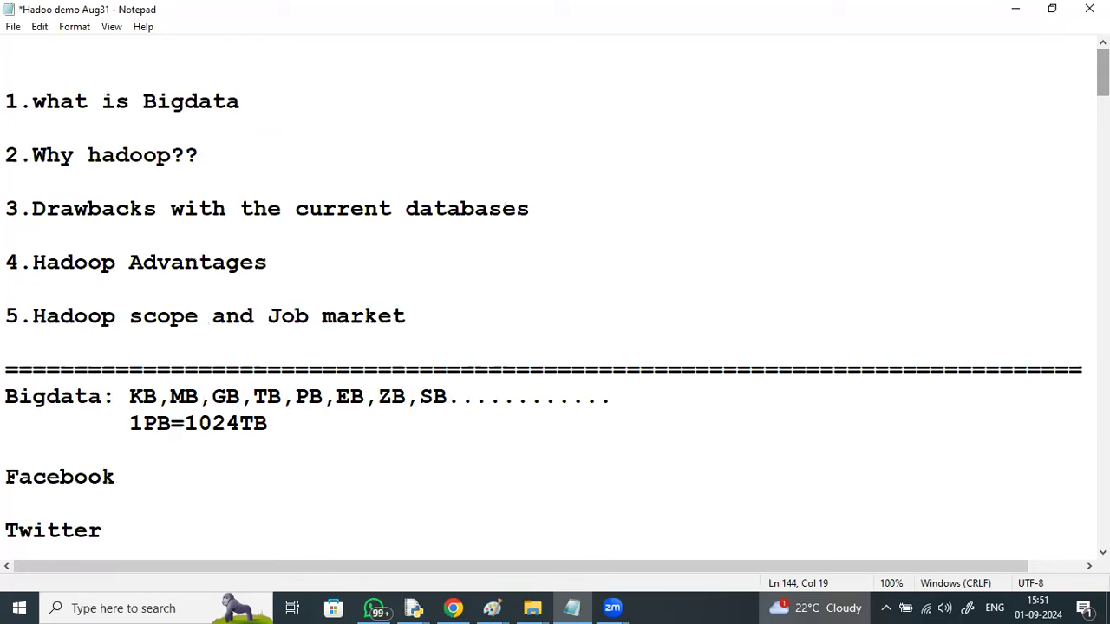
left_click_drag(1102, 68, 1102, 277)
scroll(555, 295, "down", 6)
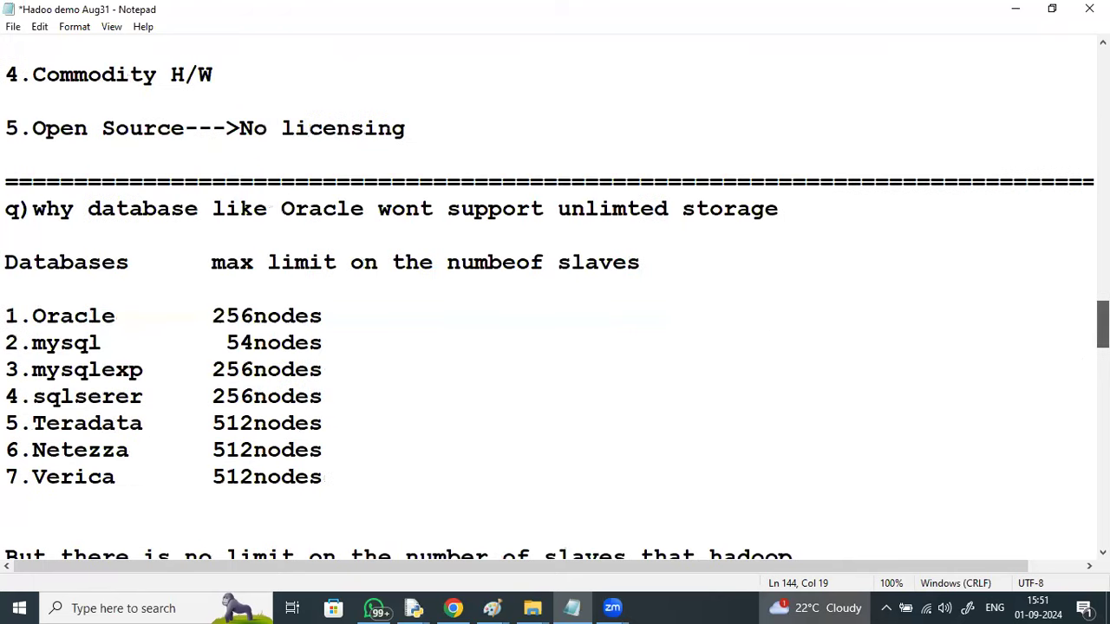
scroll(555, 295, "down", 7)
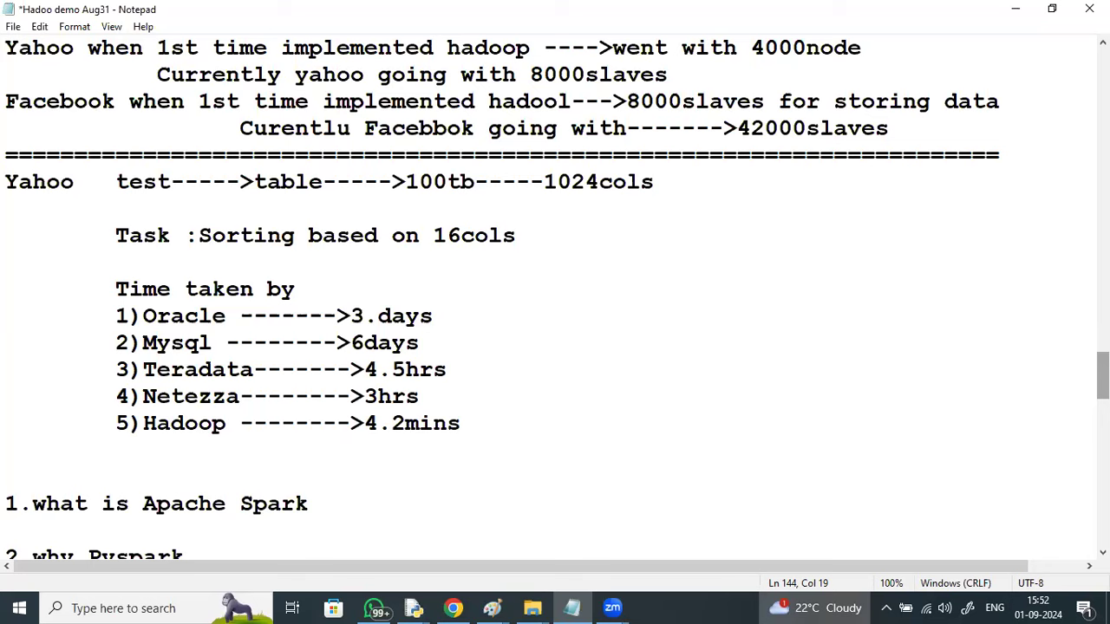
scroll(555, 295, "down", 15)
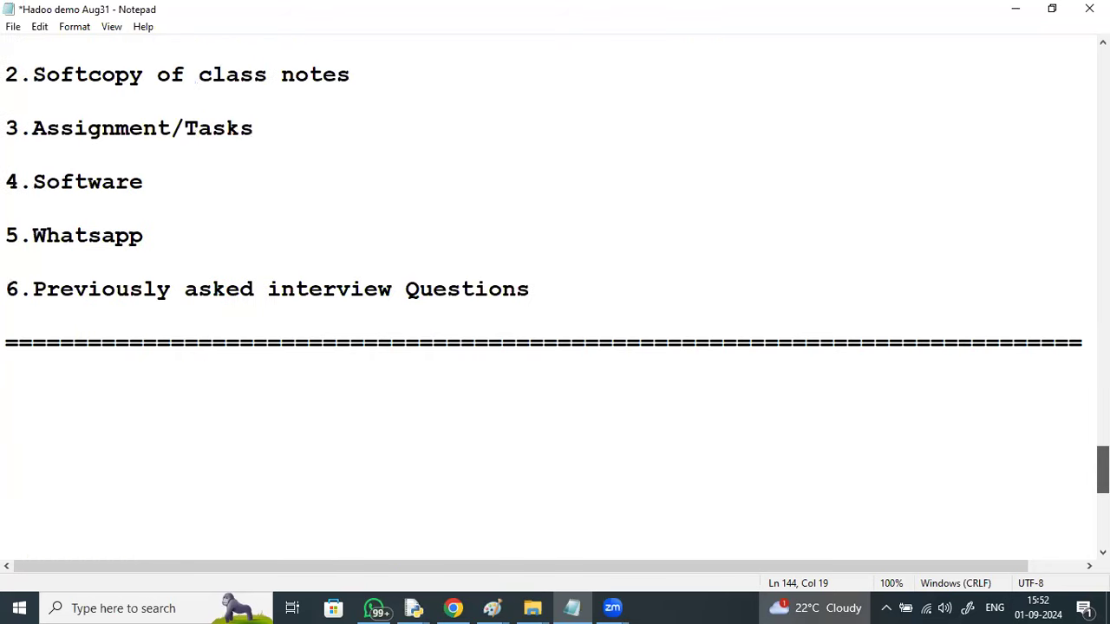
scroll(555, 294, "up", 10)
scroll(555, 295, "down", 1)
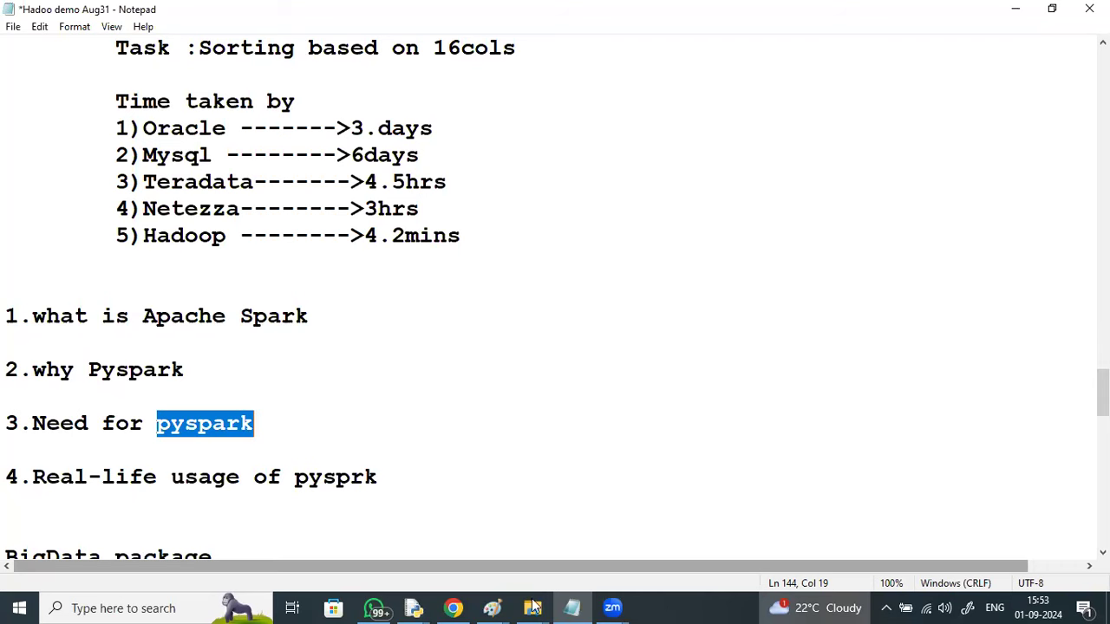
left_click(483, 568)
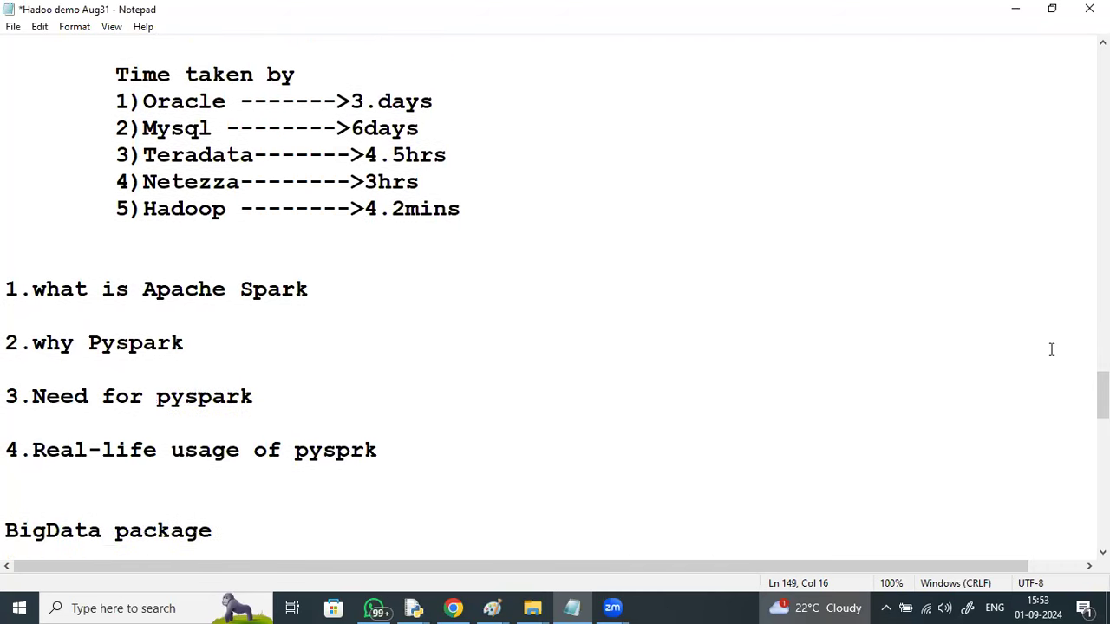
- Select the lines from 'Time taken by' through '2)Mysql -------->6days' in the notes
scroll(555, 295, "up", 15)
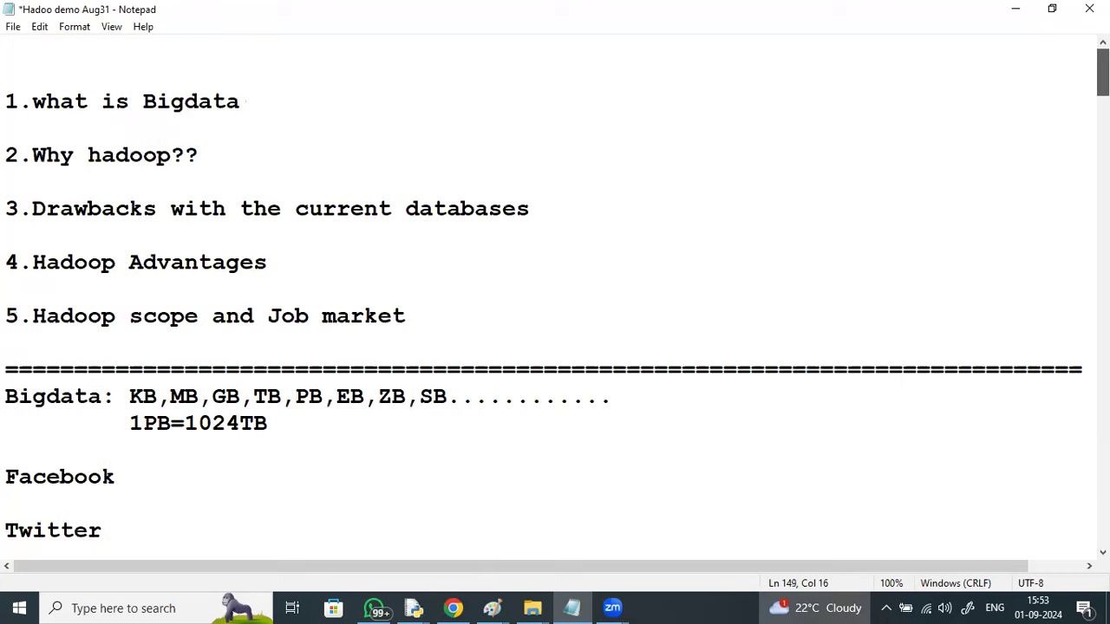
scroll(555, 295, "down", 4)
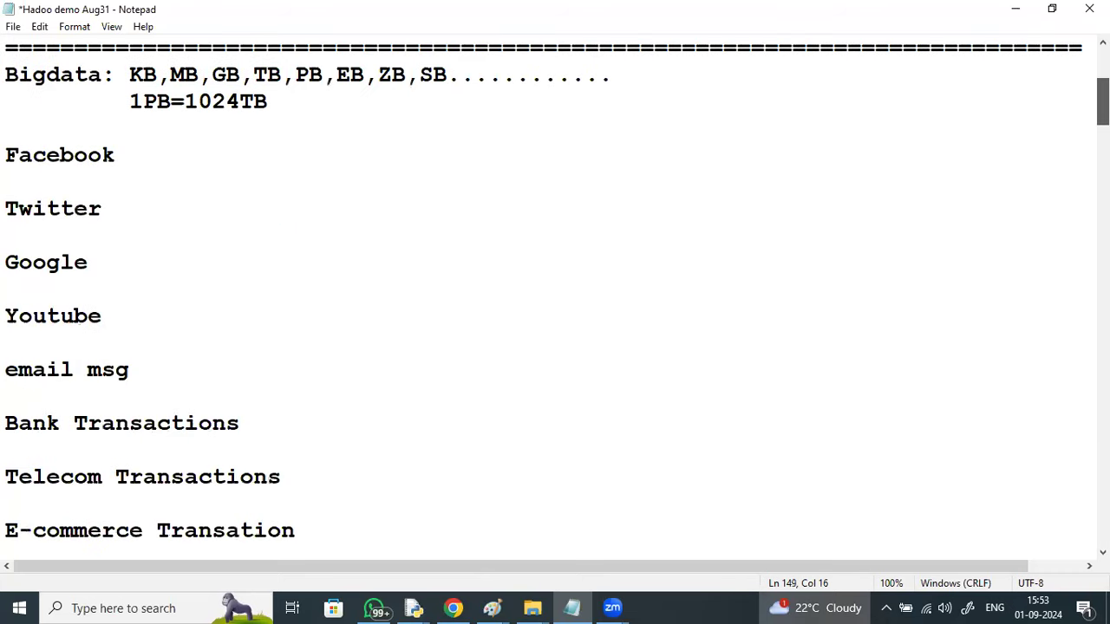
scroll(555, 295, "down", 7)
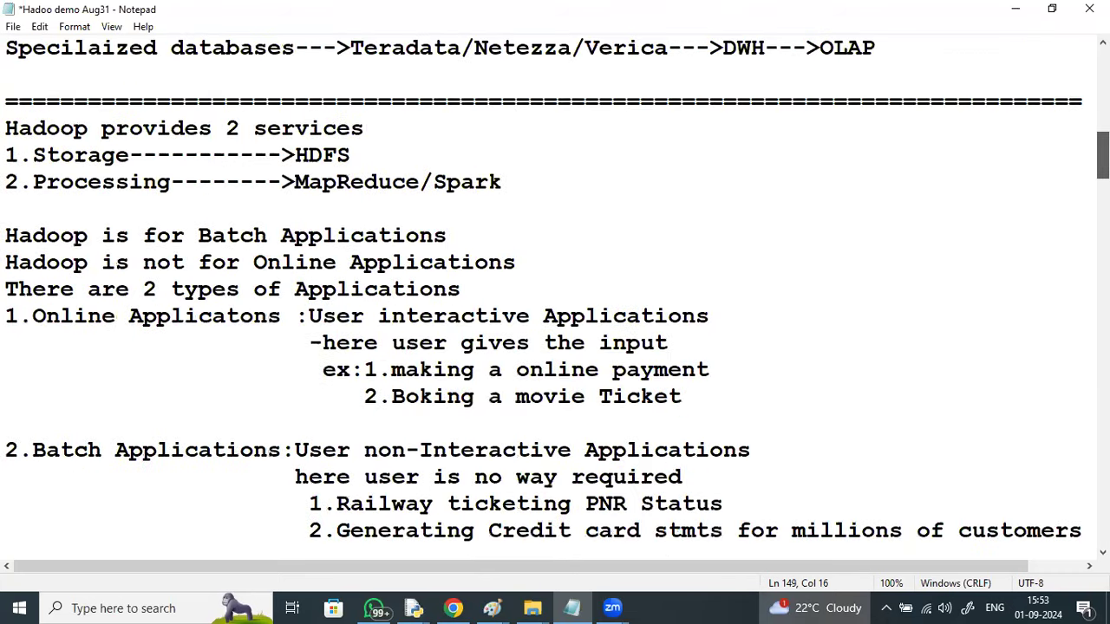
scroll(555, 294, "down", 9)
scroll(555, 294, "down", 3)
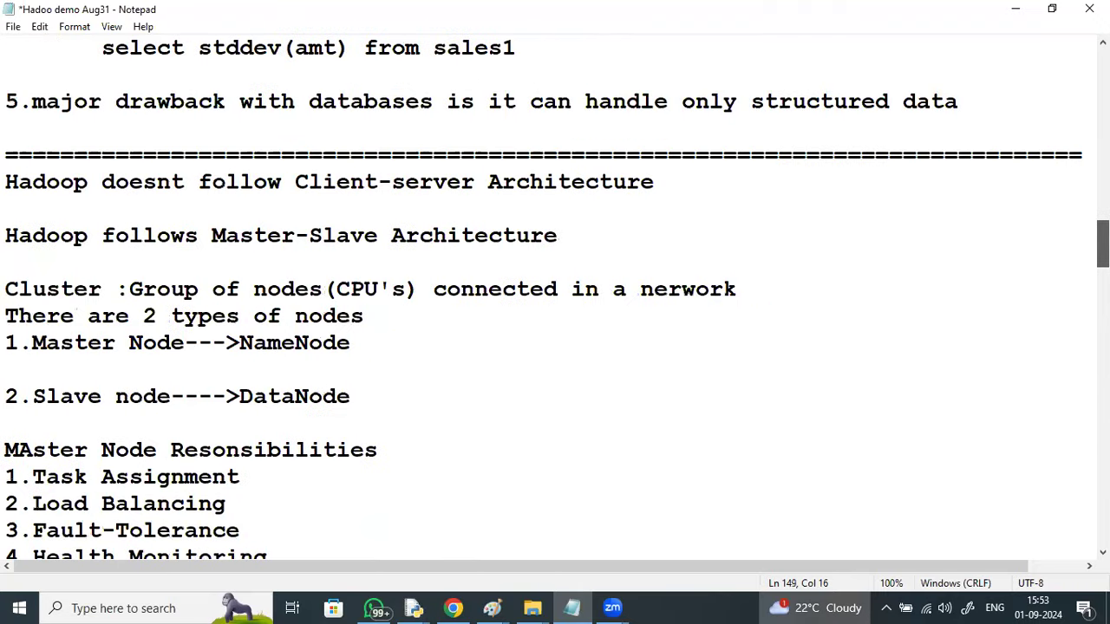
scroll(555, 295, "down", 1)
scroll(555, 295, "down", 1)
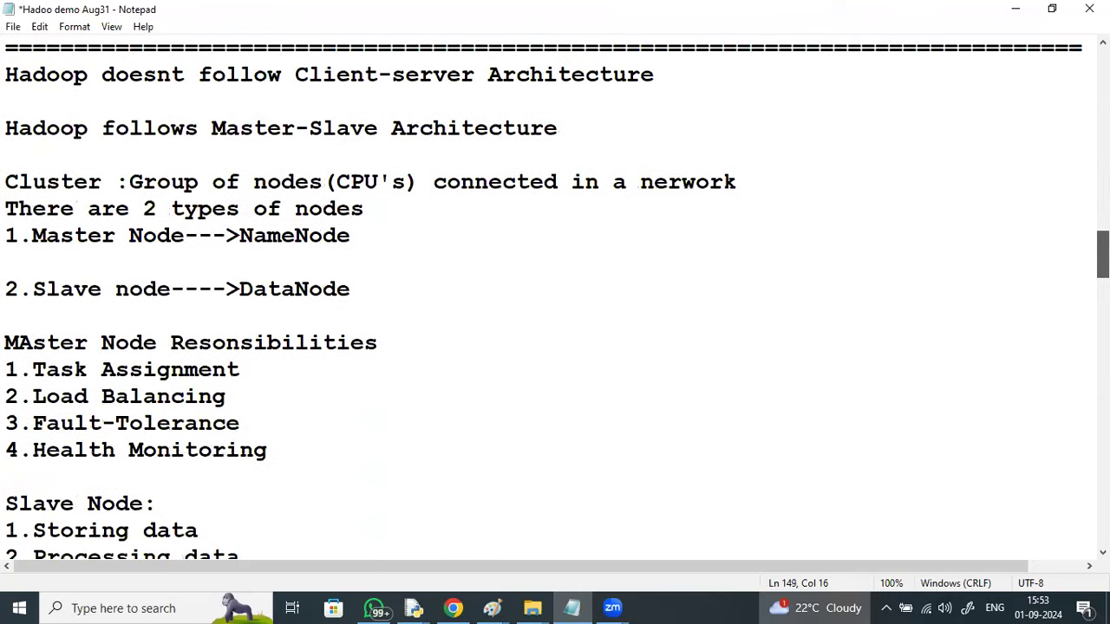
scroll(555, 295, "down", 3)
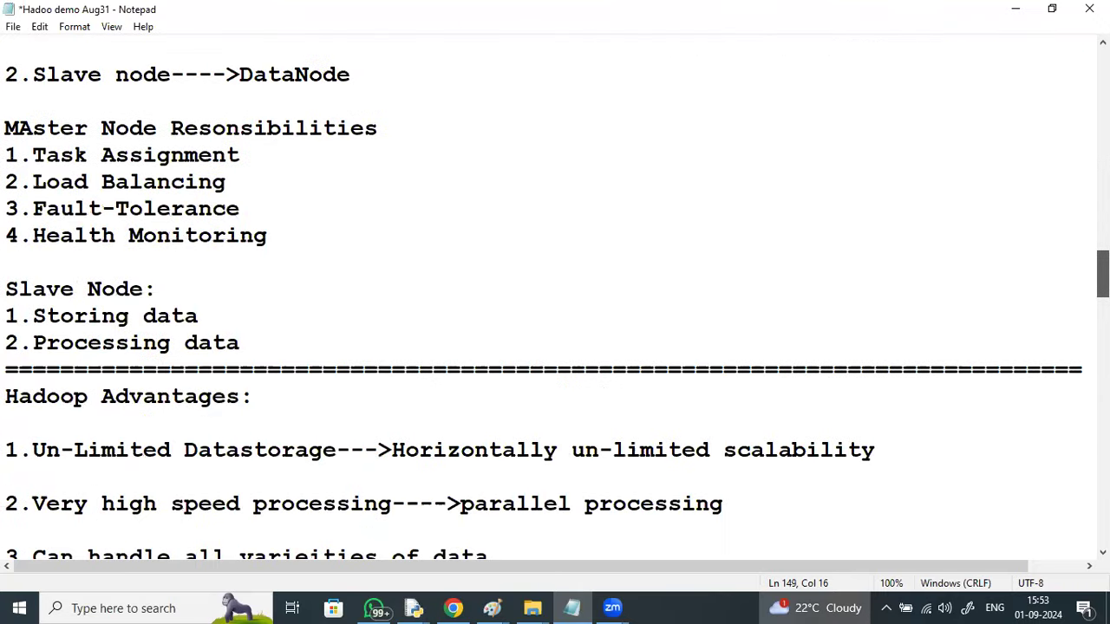
scroll(555, 295, "down", 4)
scroll(555, 295, "down", 4)
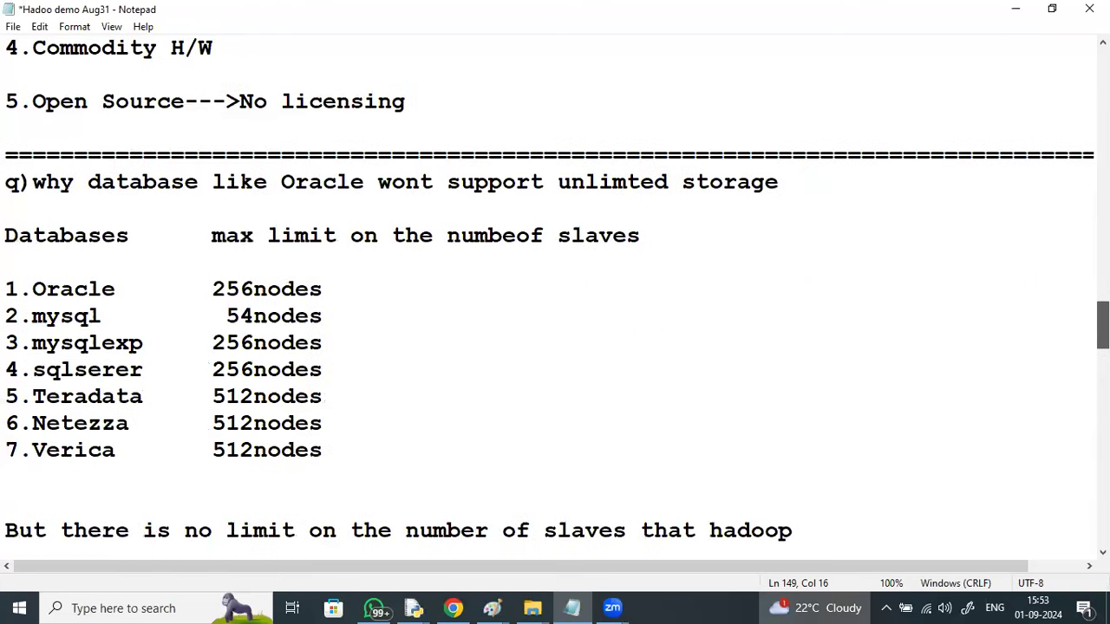
scroll(555, 294, "down", 1)
scroll(554, 295, "down", 1)
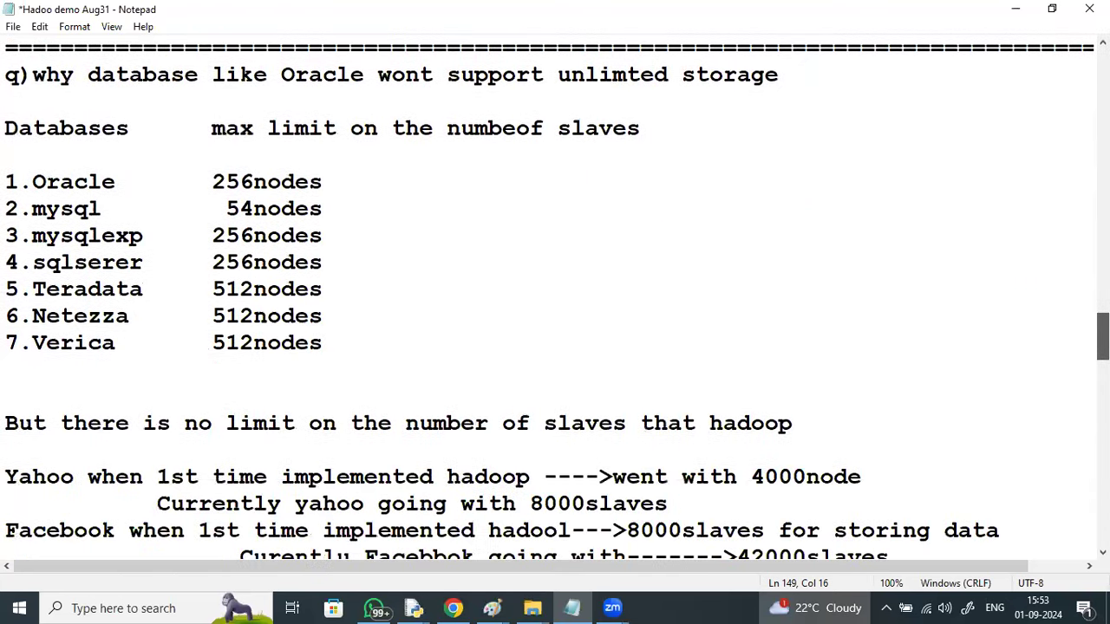
scroll(555, 295, "down", 2)
scroll(555, 295, "down", 2)
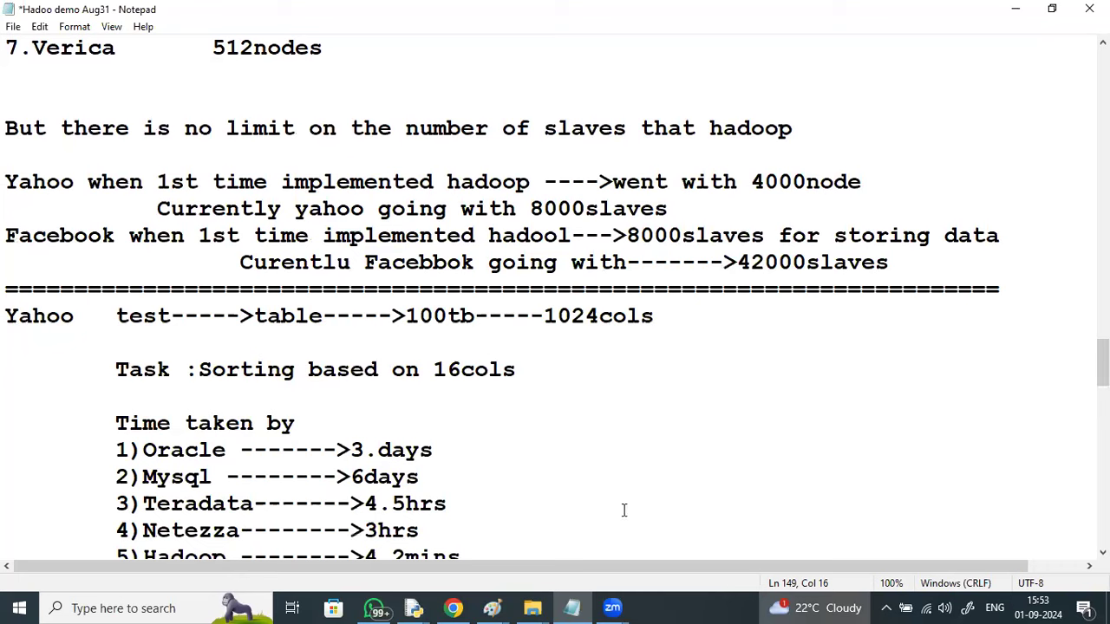
left_click(131, 391)
left_click(478, 480, "shift")
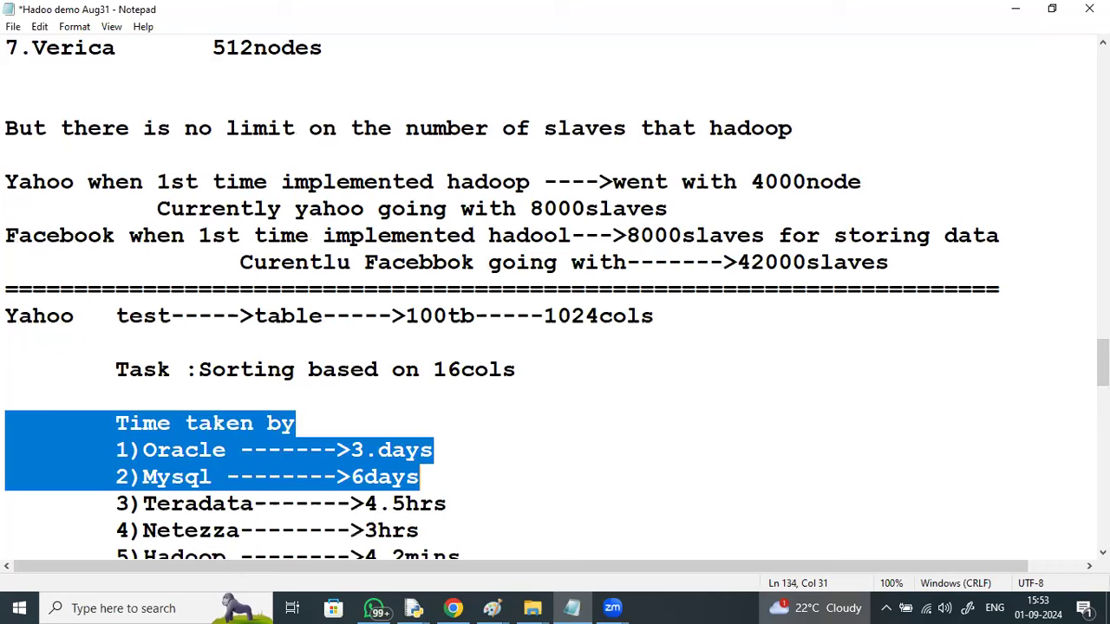
scroll(133, 389, "down", 2)
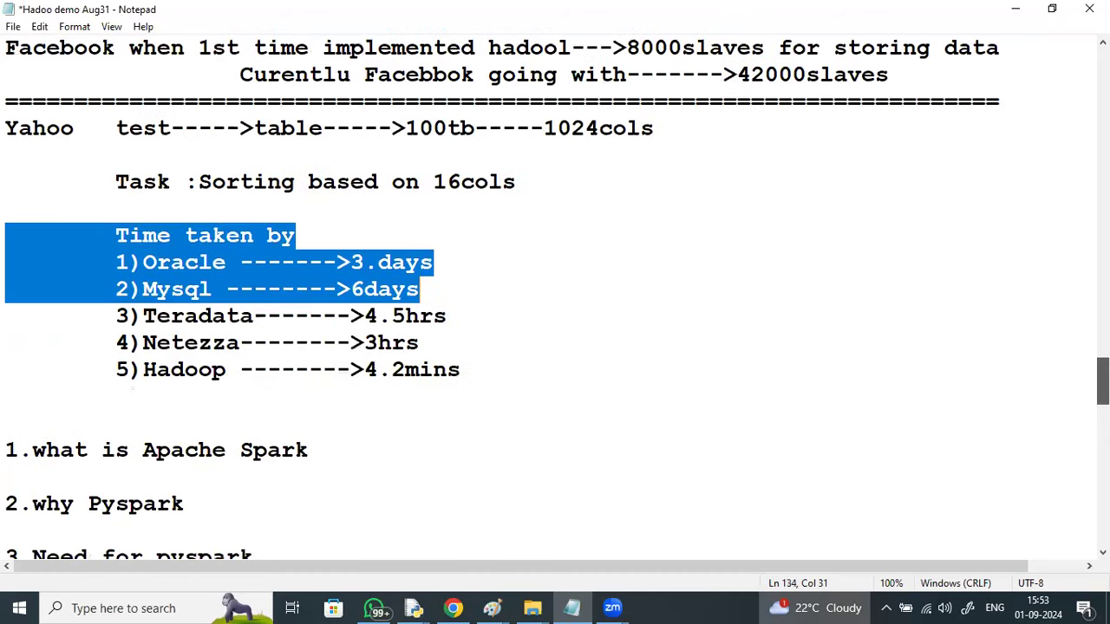
scroll(555, 295, "down", 2)
scroll(855, 468, "down", 1)
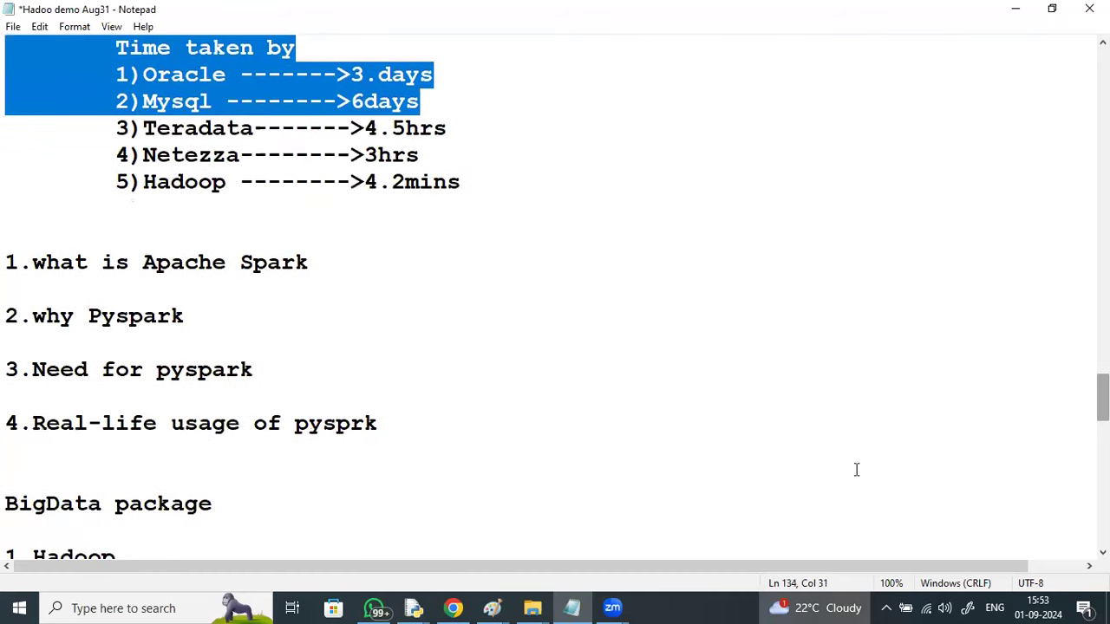
- Return to Chrome's Durgasoft Hadoop syllabus tab and highlight '(Hadoop Distributed File System)' in the HDFS heading
mouse_move(464, 605)
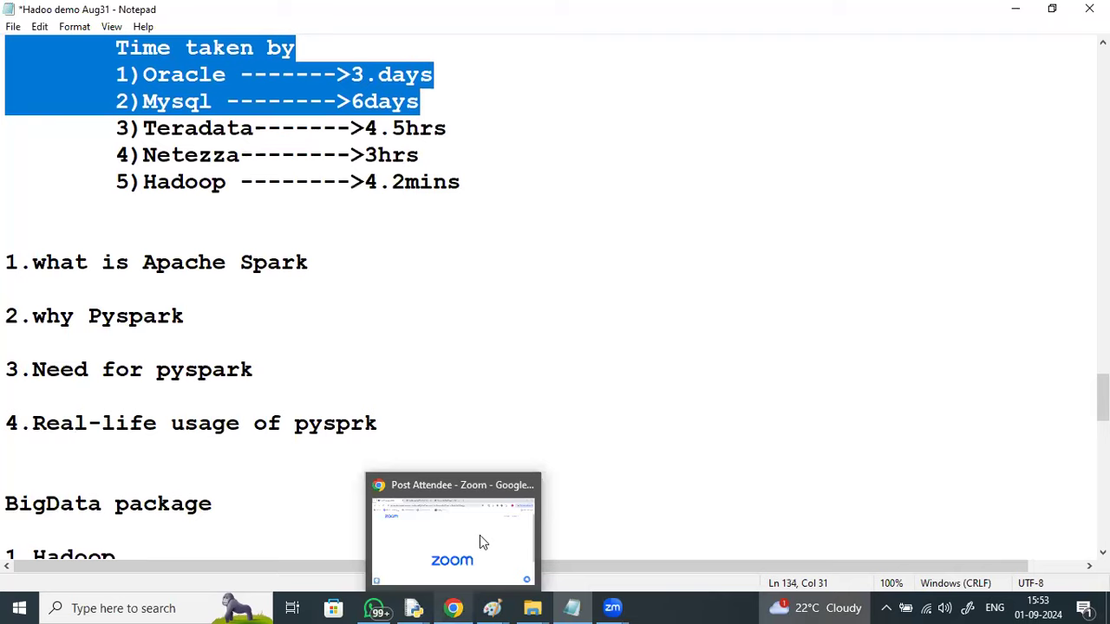
left_click(486, 521)
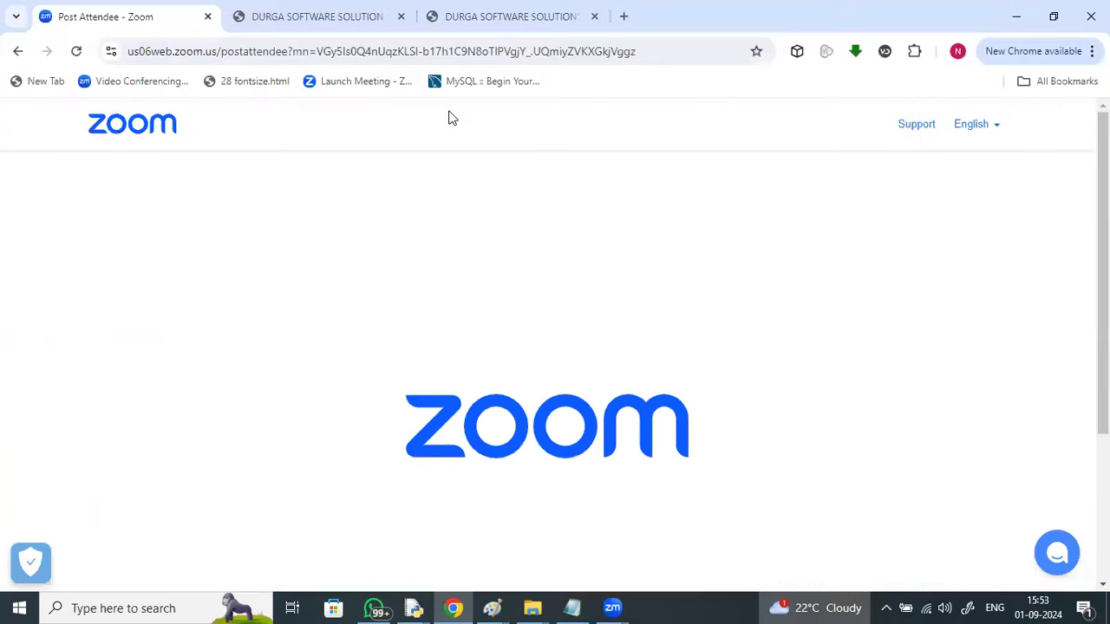
left_click(448, 14)
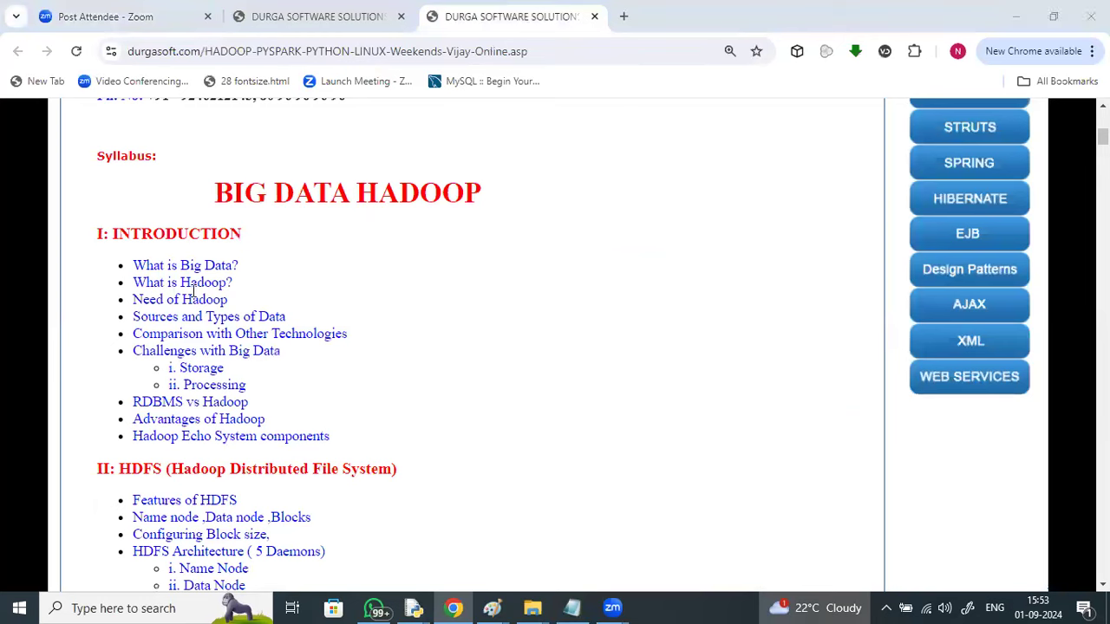
left_click_drag(187, 334, 336, 332)
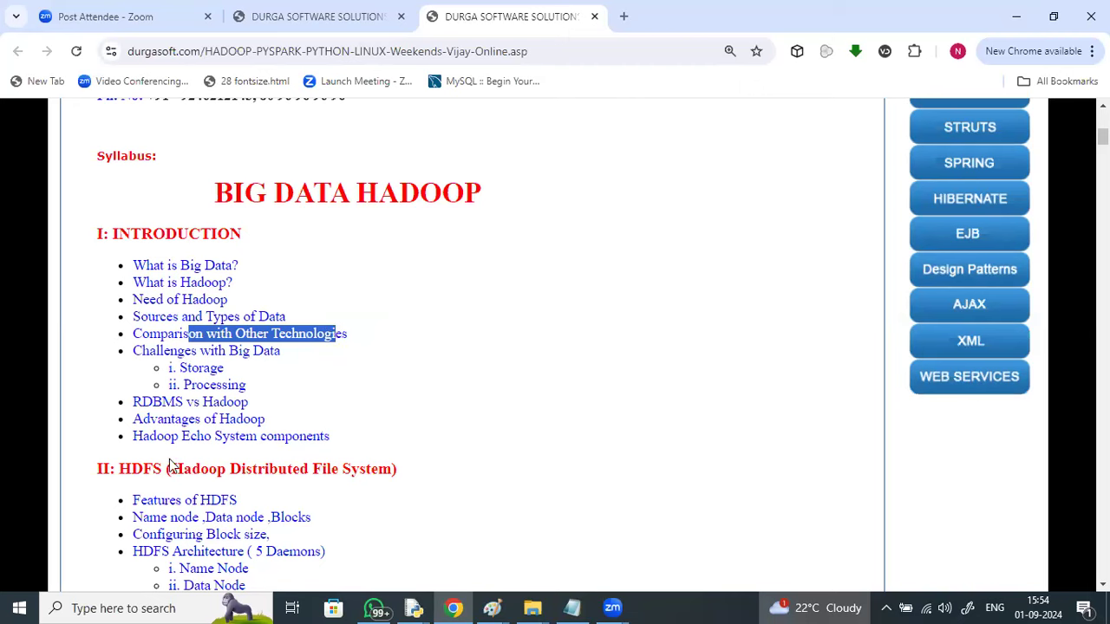
left_click_drag(167, 468, 397, 468)
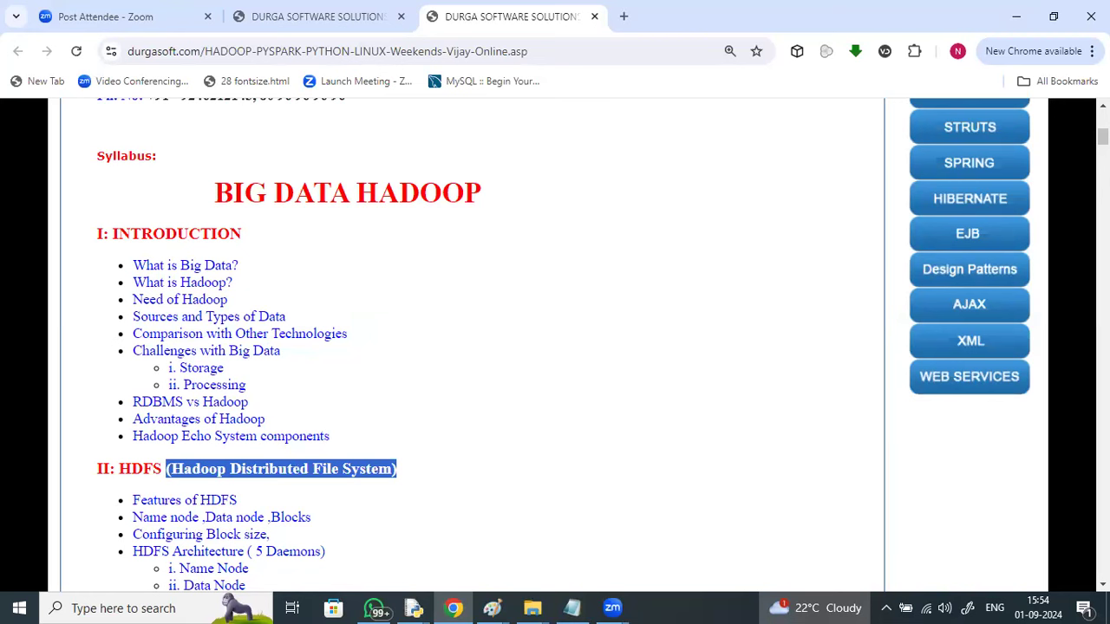
- Scroll to the HDFS topic list and highlight the Metadata management and Storage topics
scroll(555, 347, "up", 5)
scroll(555, 347, "down", 2)
scroll(468, 347, "down", 6)
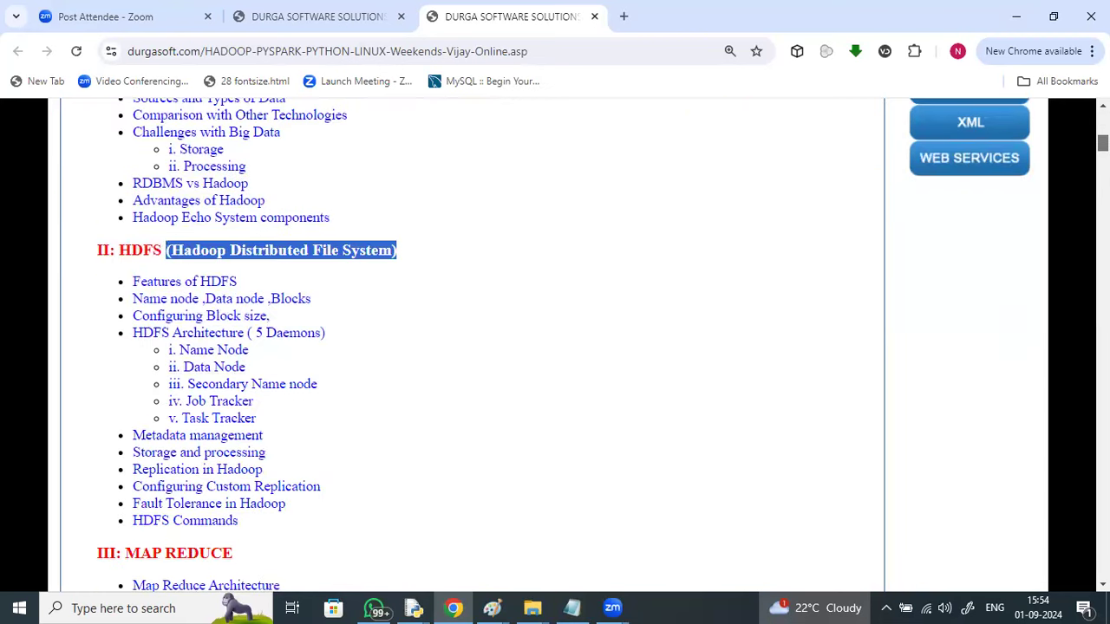
scroll(555, 347, "down", 1)
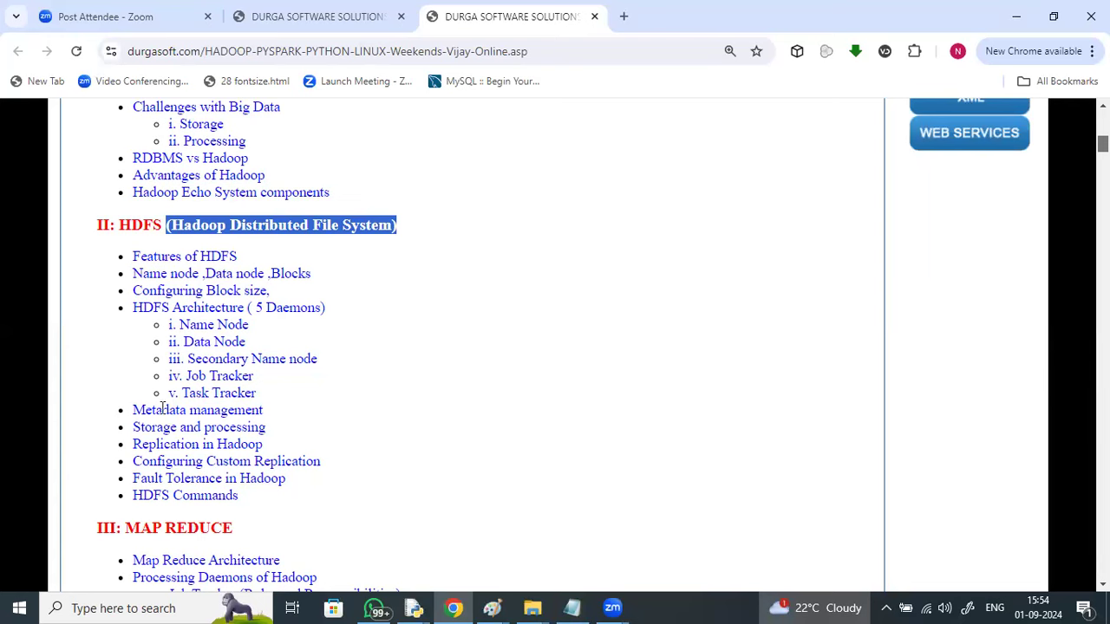
left_click_drag(151, 426, 246, 410)
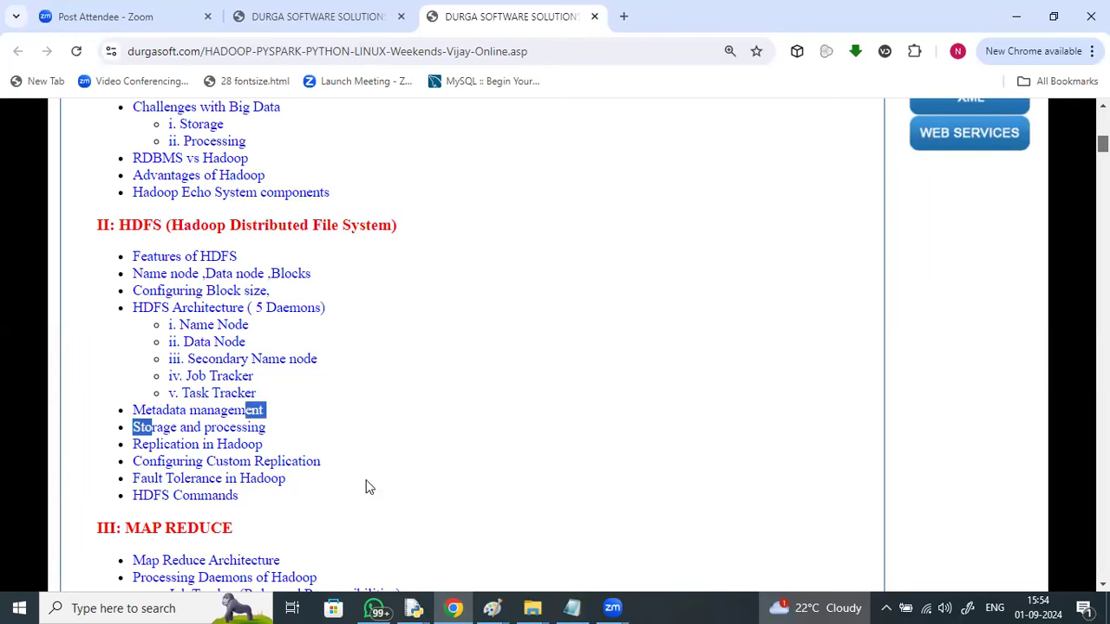
- Highlight '(SQL + HADOOP)' in the SQOOP heading
scroll(555, 347, "down", 5)
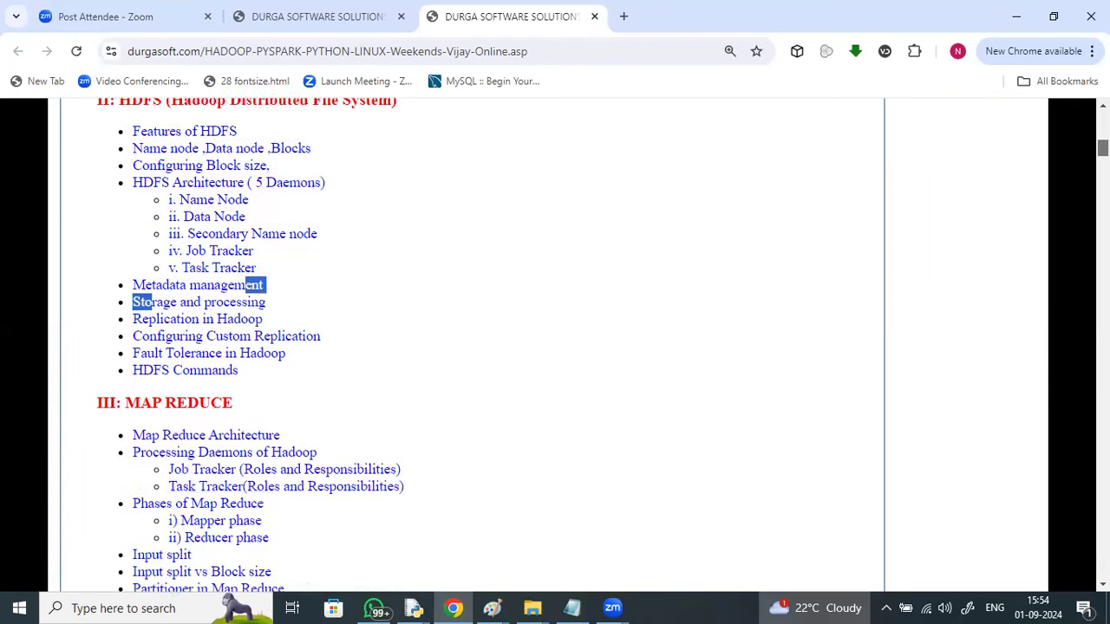
scroll(555, 346, "up", 1)
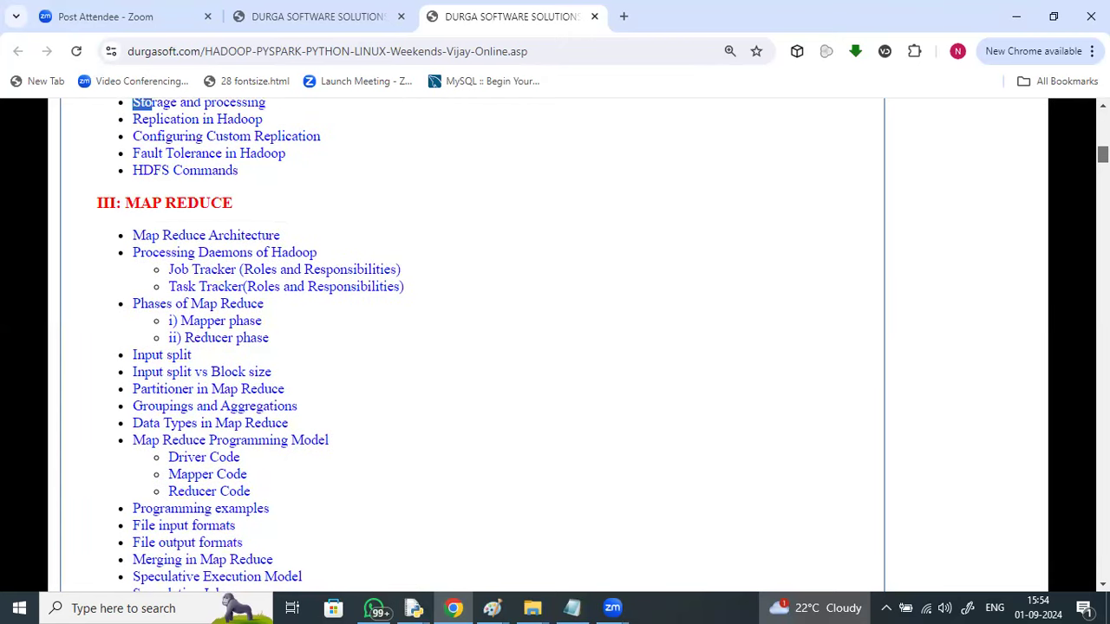
scroll(555, 346, "down", 5)
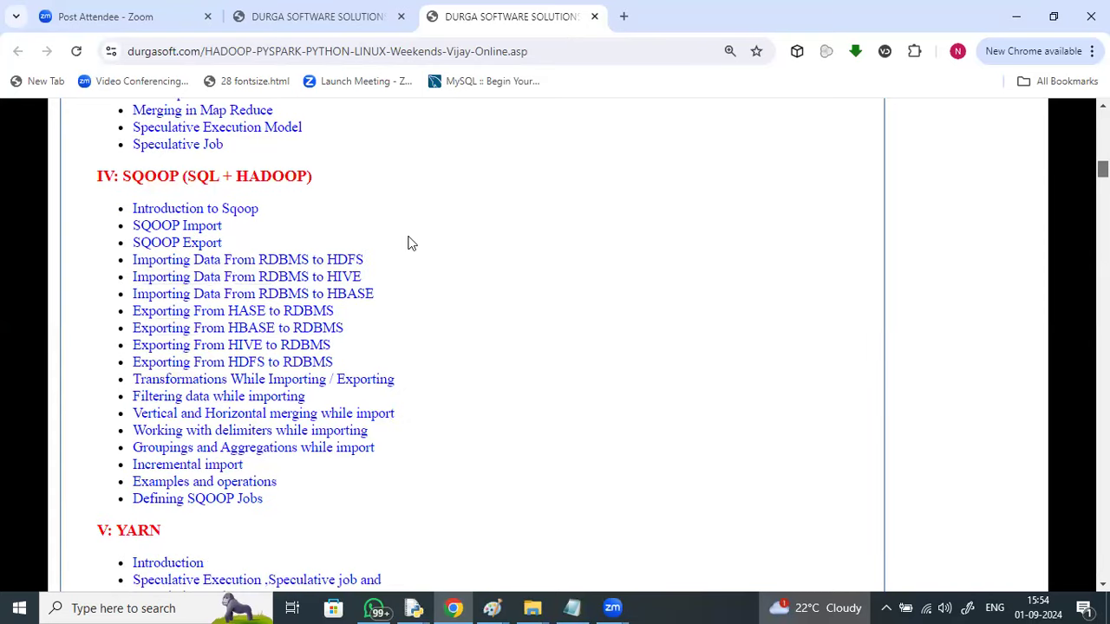
left_click_drag(179, 176, 317, 176)
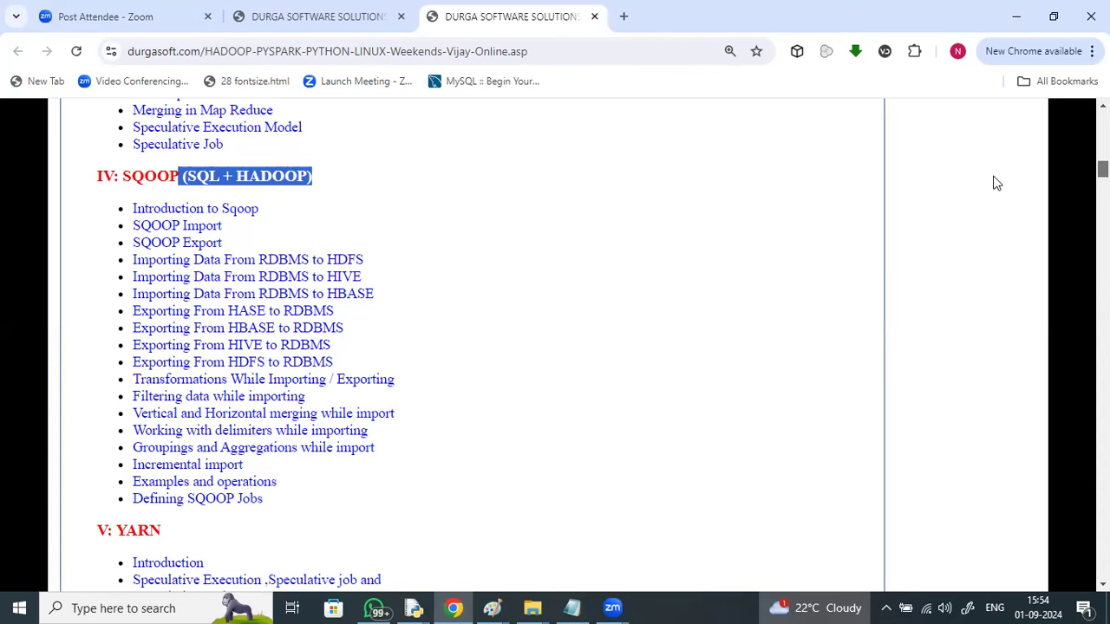
- Scroll down to the Hive topics and highlight Json Data, Urls And Weblog Data, Inserting, Hive UDF, UDAF and UDTF
scroll(555, 347, "down", 4)
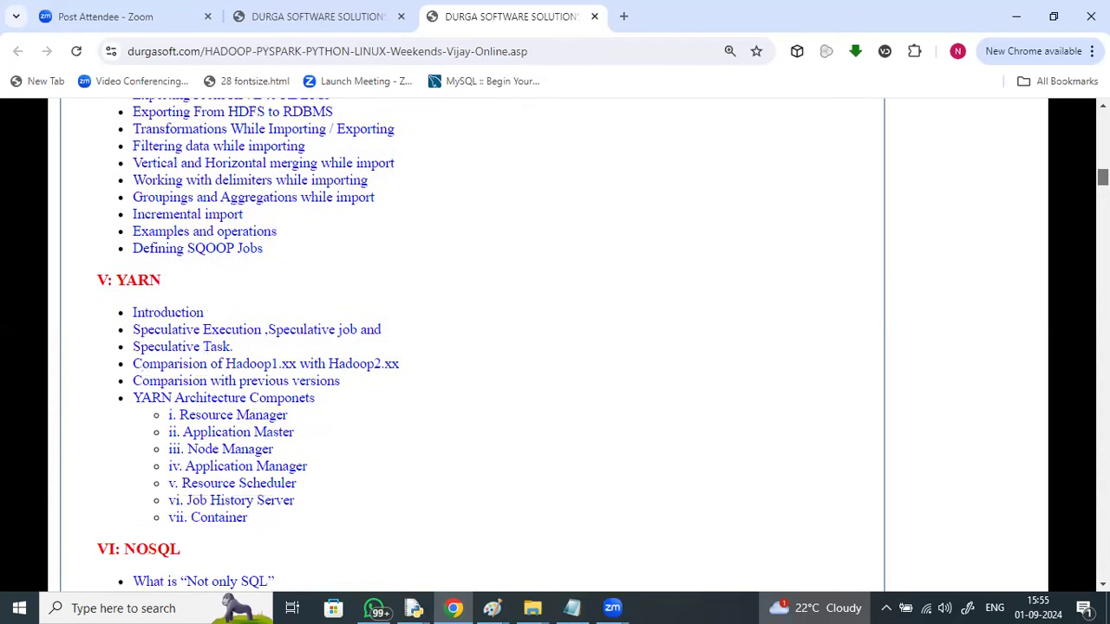
scroll(555, 347, "down", 1)
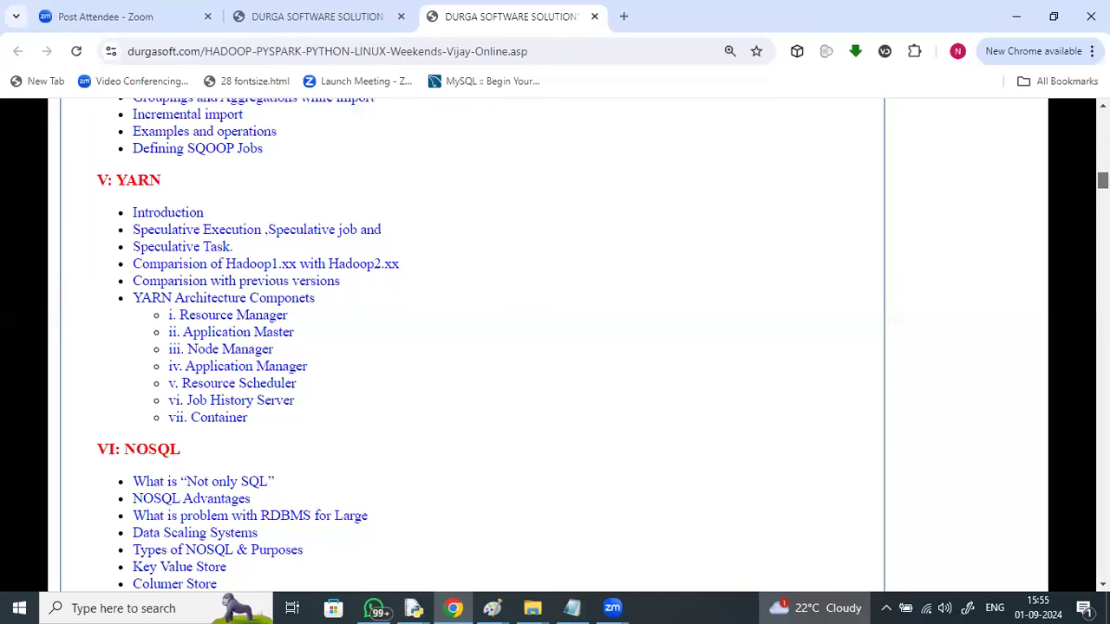
scroll(555, 347, "down", 2)
scroll(555, 347, "down", 2)
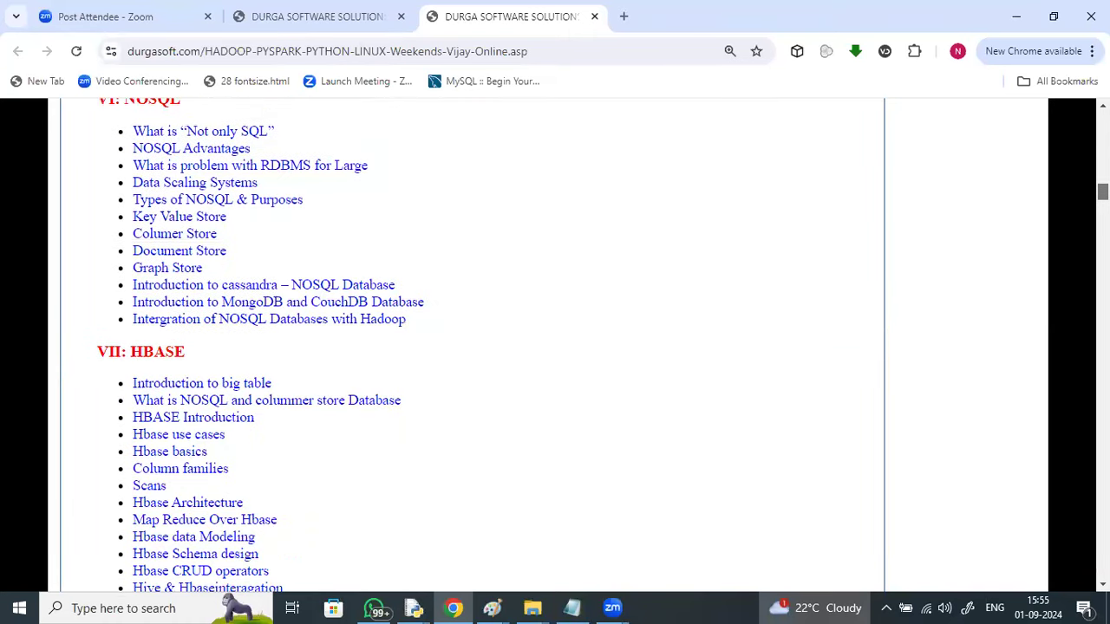
scroll(555, 347, "down", 2)
scroll(555, 347, "down", 1)
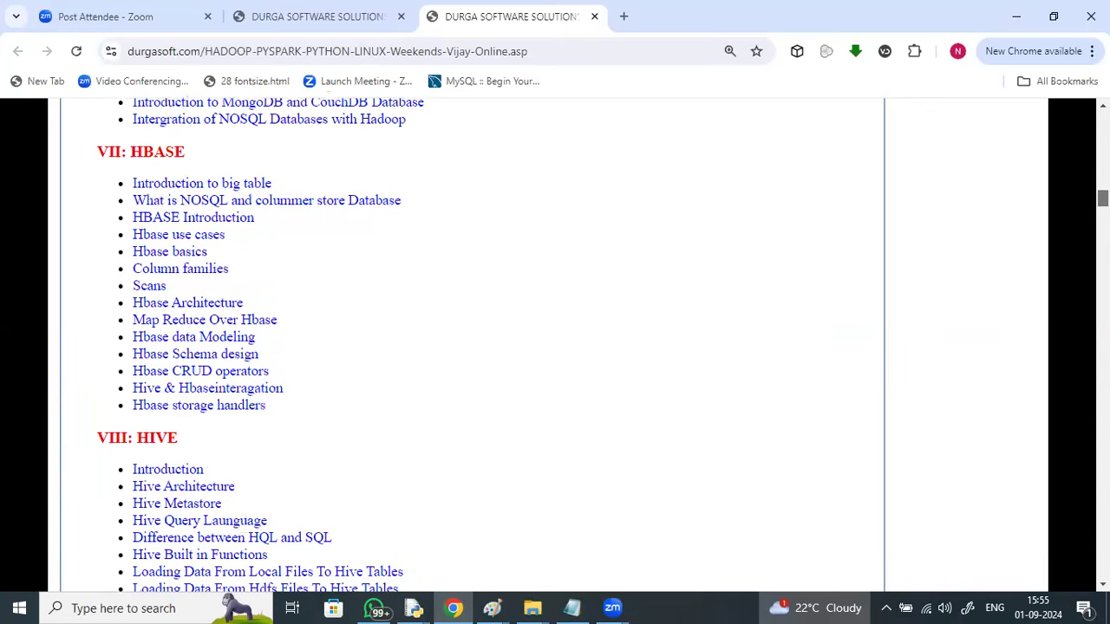
scroll(555, 347, "down", 4)
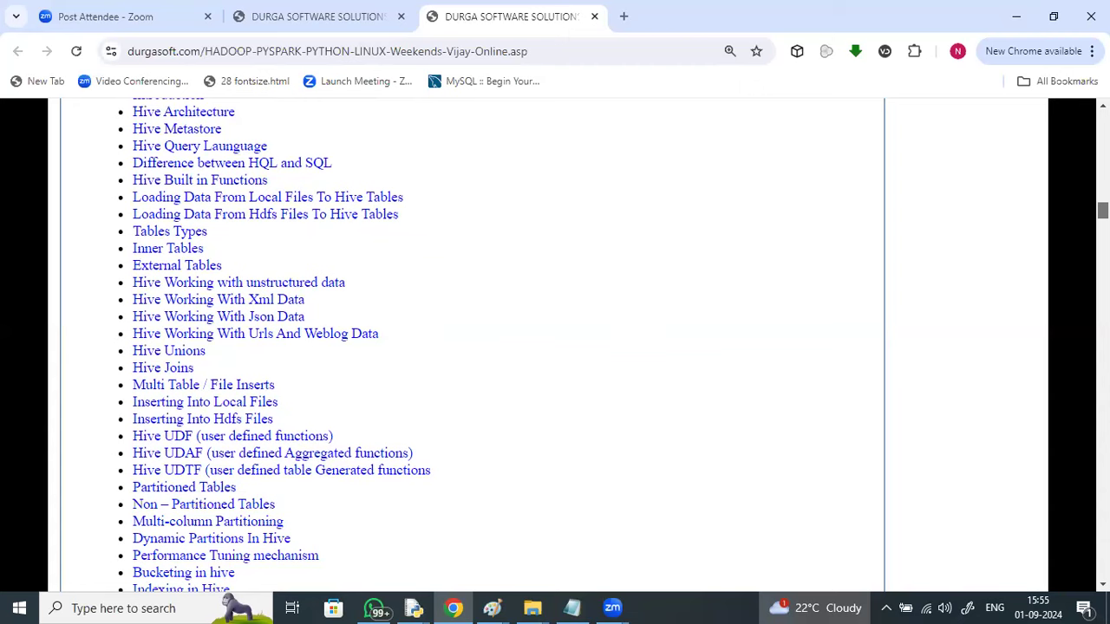
scroll(555, 347, "up", 2)
scroll(555, 347, "down", 1)
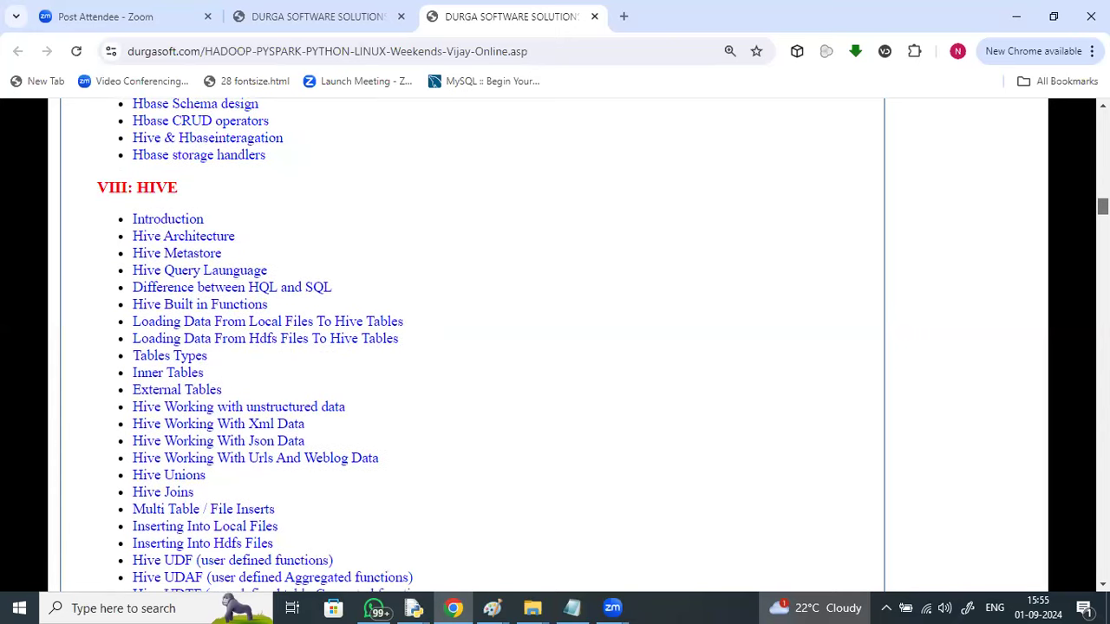
scroll(555, 347, "down", 1)
scroll(555, 347, "down", 1)
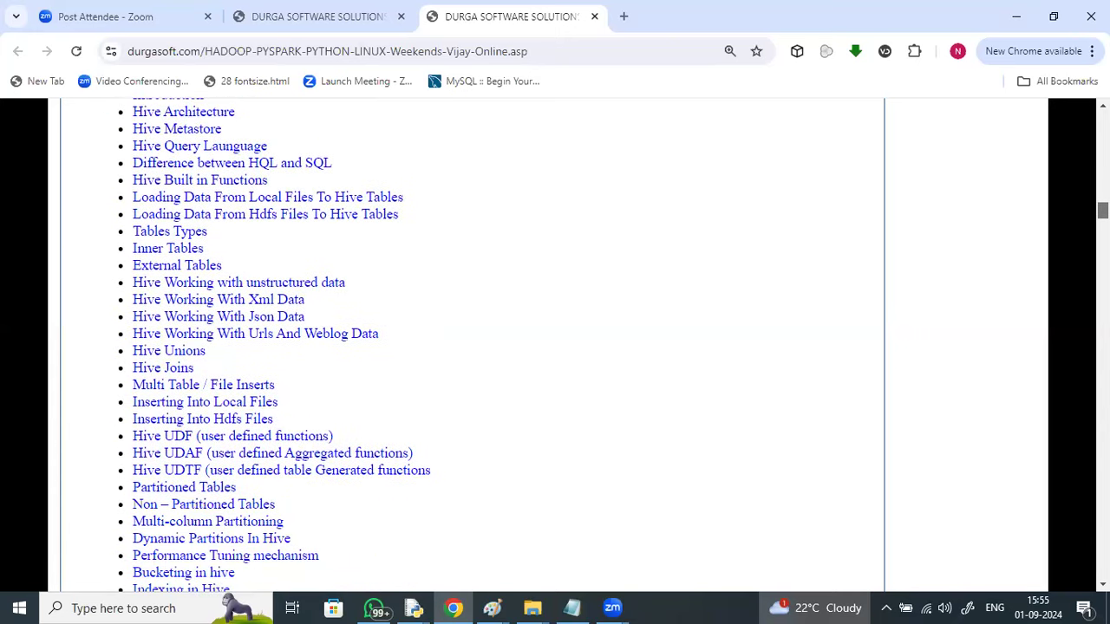
scroll(555, 347, "down", 1)
scroll(555, 347, "down", 1)
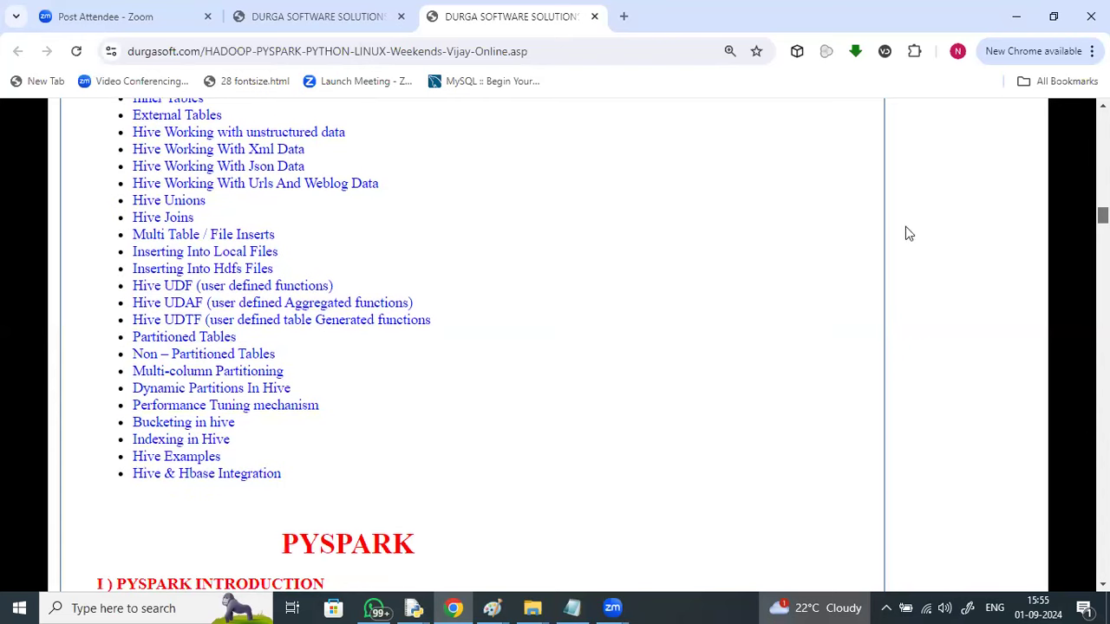
left_click_drag(311, 167, 233, 166)
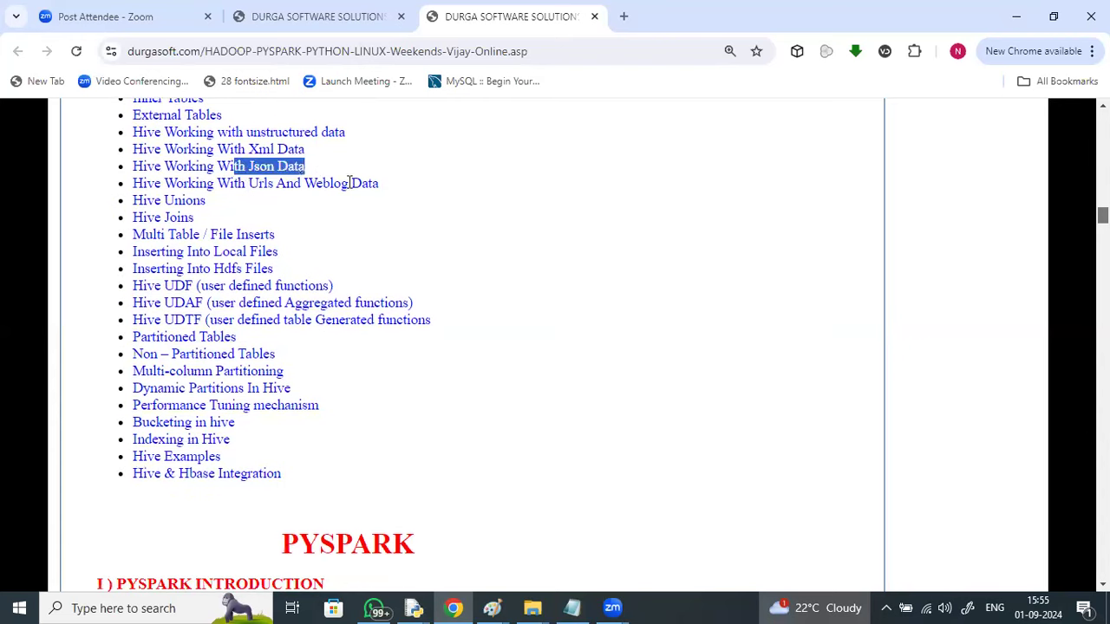
left_click_drag(387, 186, 247, 185)
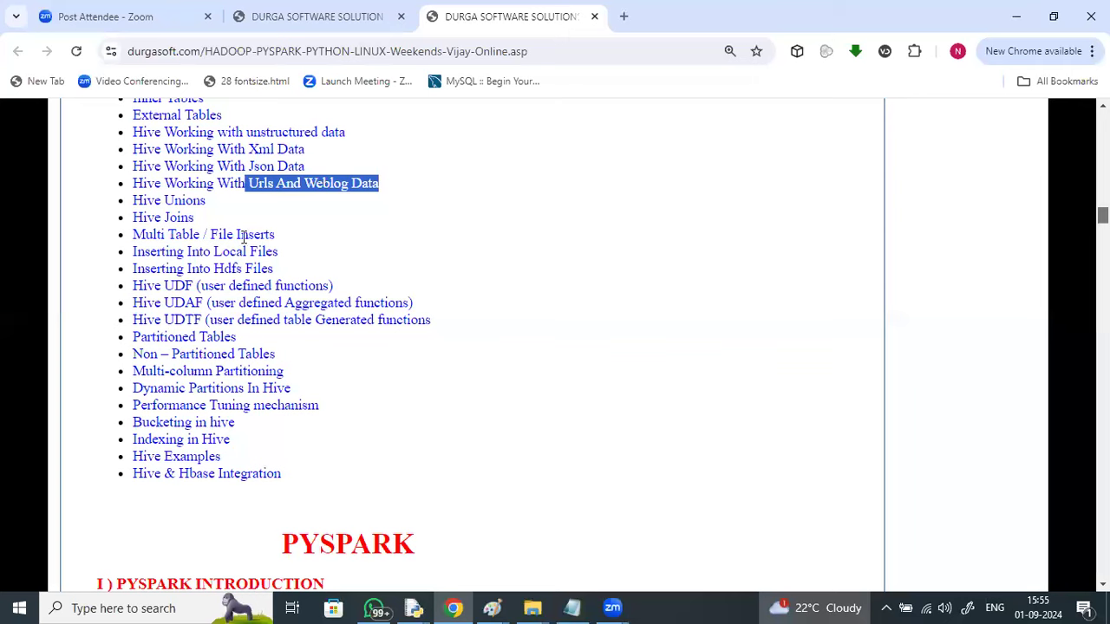
double_click(173, 251)
double_click(176, 286)
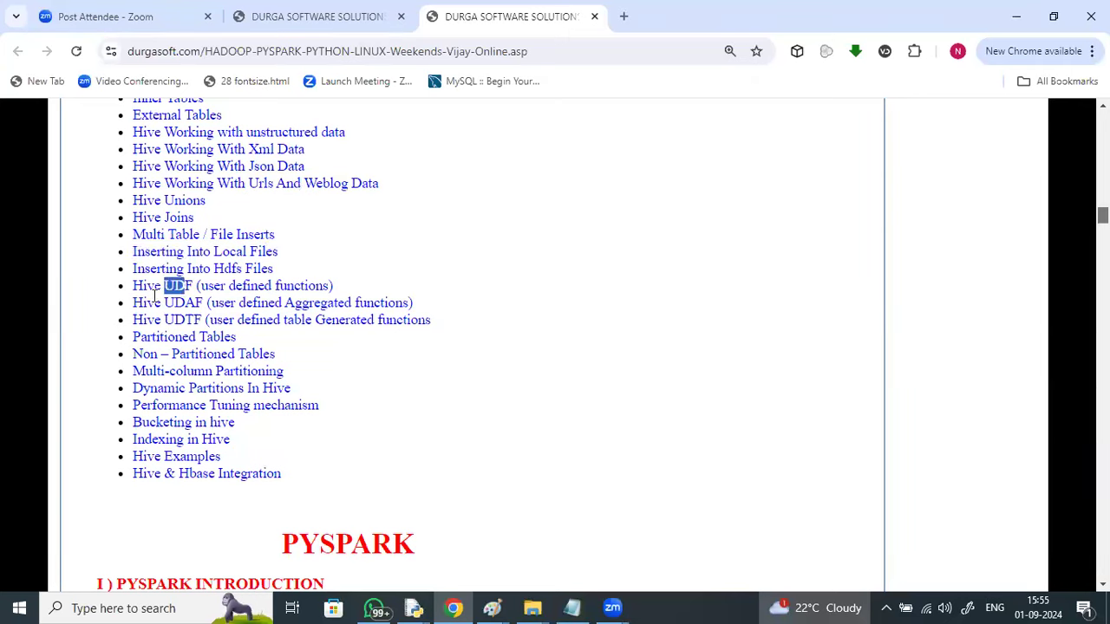
left_click_drag(154, 296, 210, 302)
left_click_drag(145, 320, 222, 320)
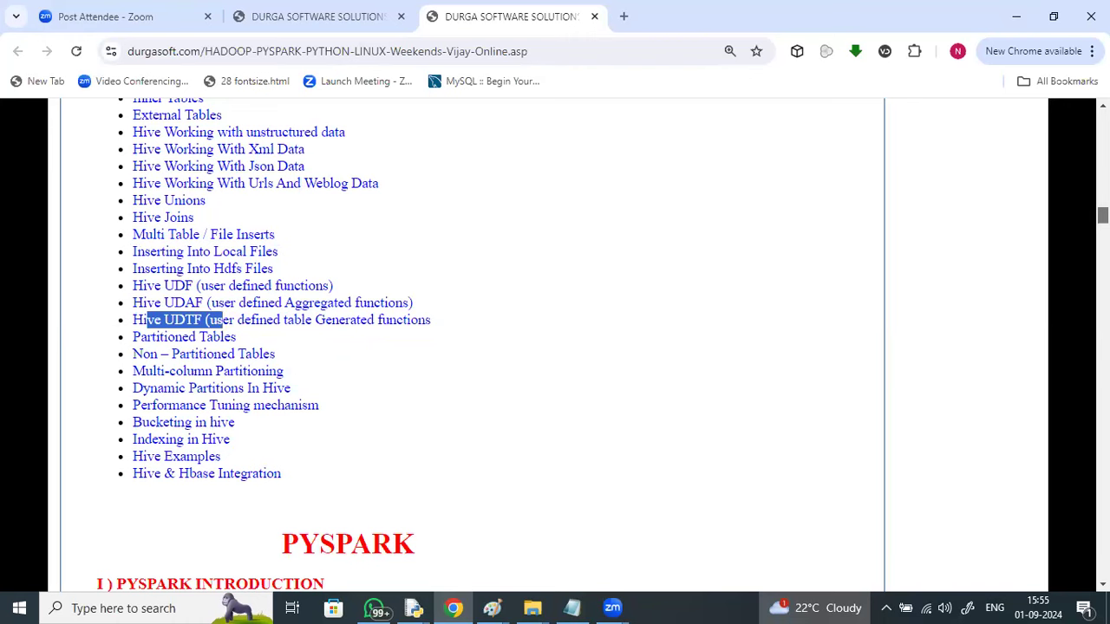
- Highlight the storage levels from MEMORY_ONLY through MEMORY_SER_ONLY
scroll(555, 347, "down", 3)
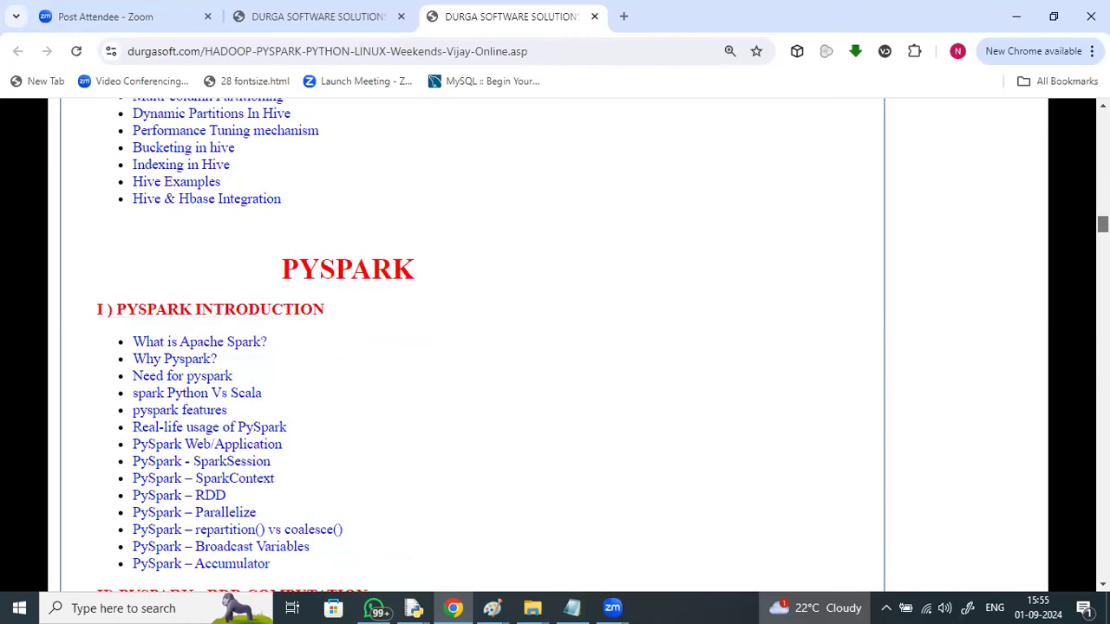
scroll(555, 347, "down", 1)
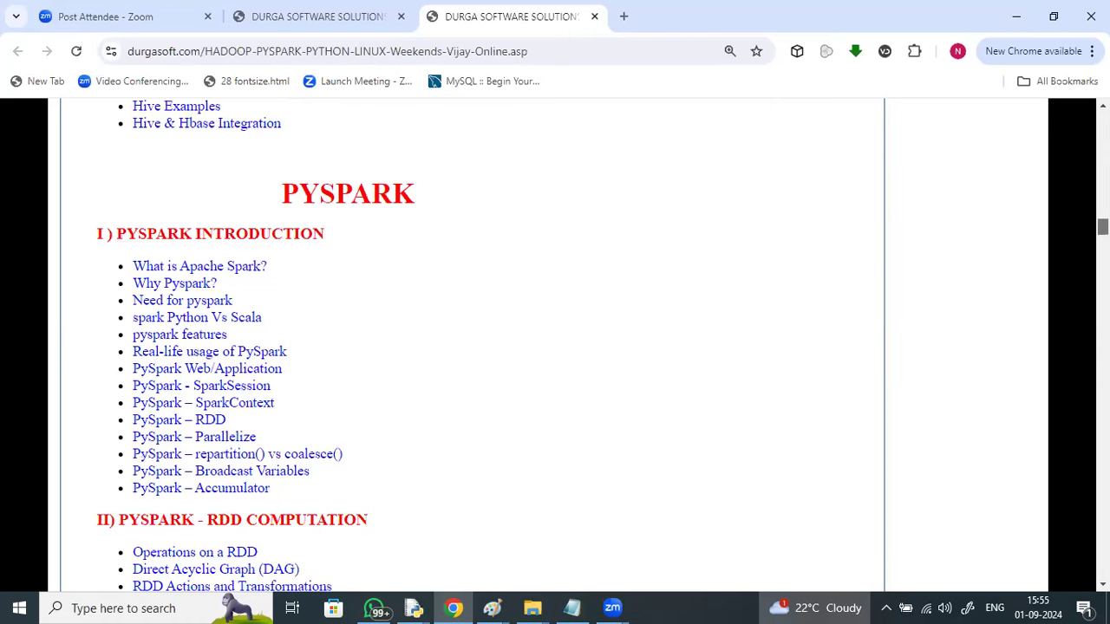
scroll(555, 347, "down", 3)
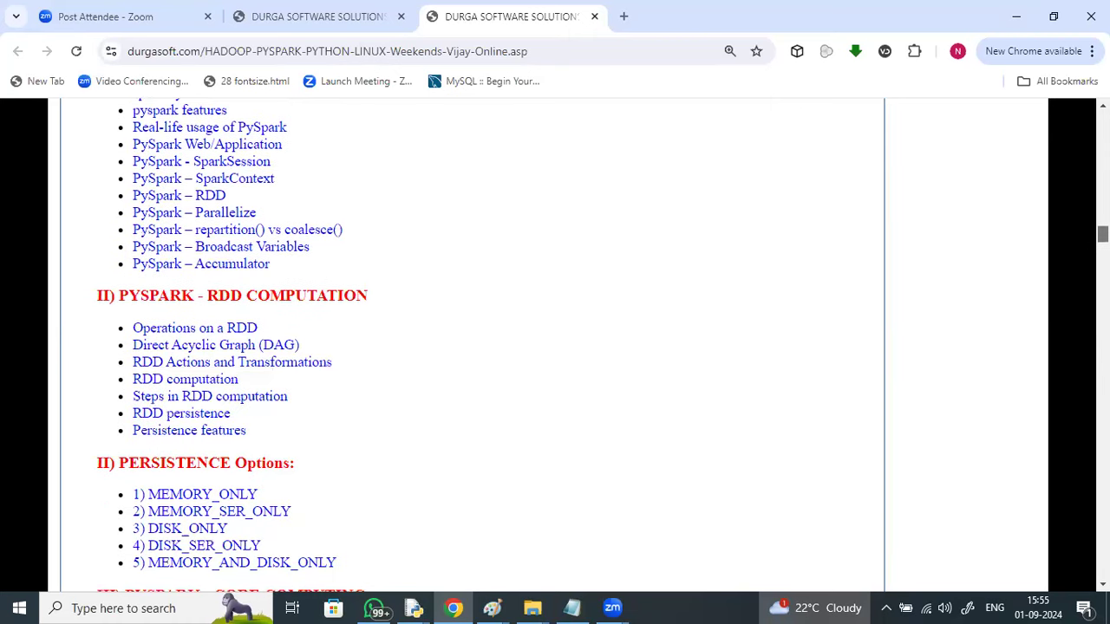
scroll(555, 347, "down", 4)
scroll(555, 347, "up", 2)
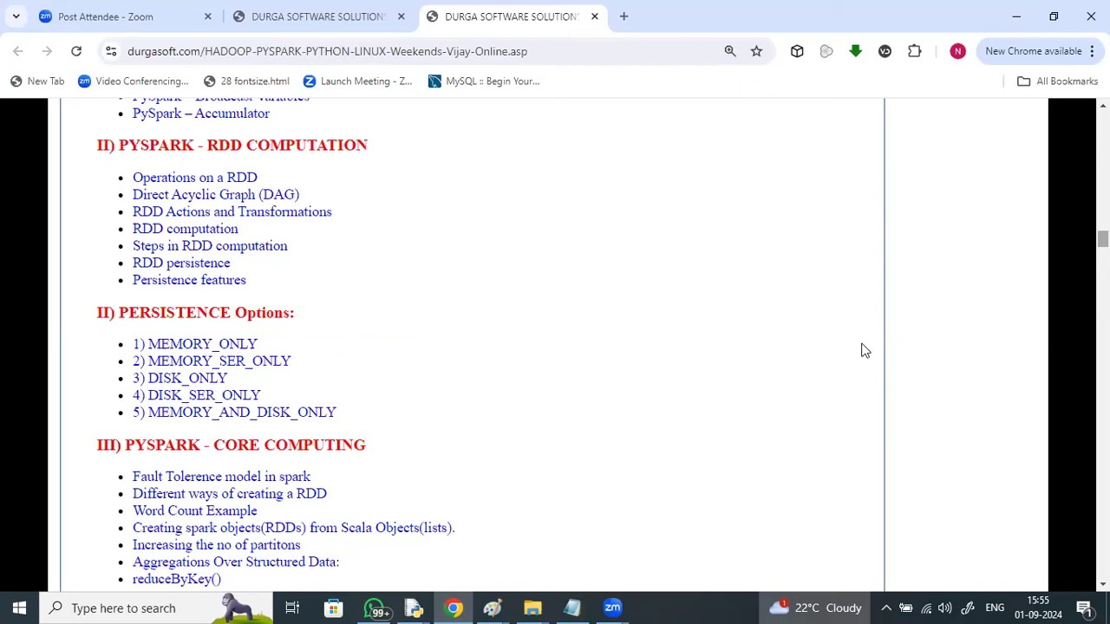
left_click_drag(170, 344, 182, 345)
left_click(328, 371, "shift")
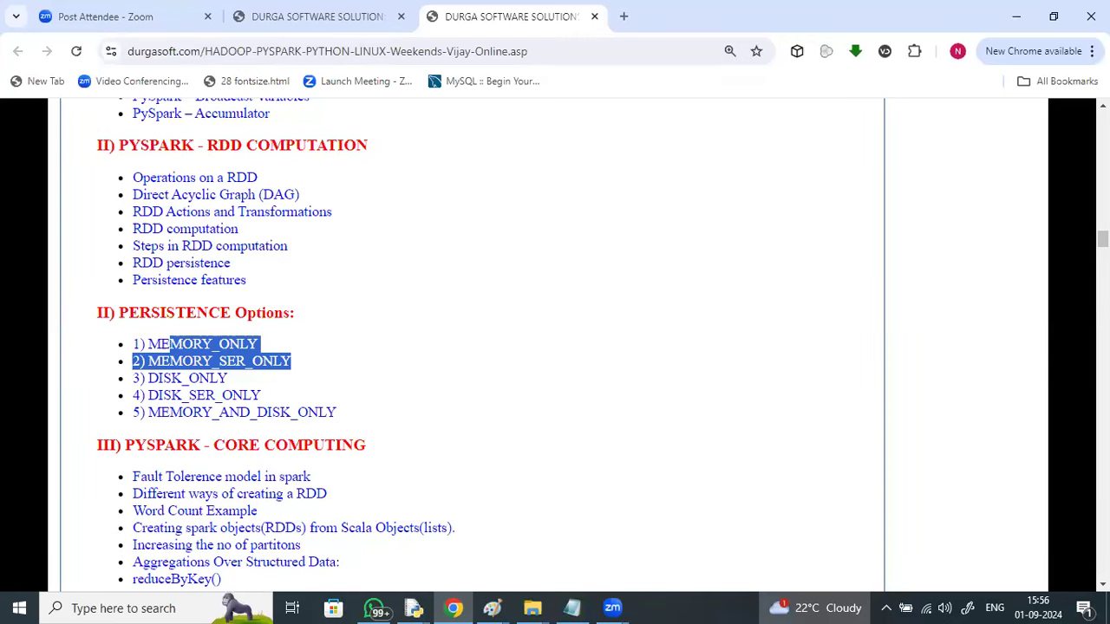
- Scroll to VI) PySpark SQL - DataFrame and highlight its topic lines through Convert DataFrame to Pandas
scroll(1102, 243, "down", 5)
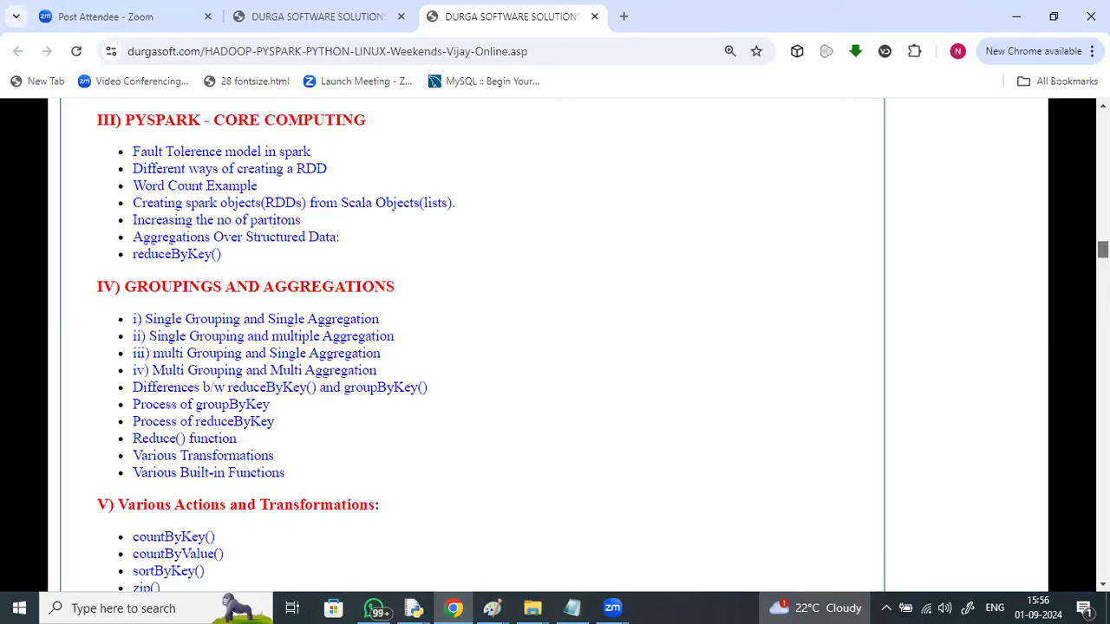
scroll(555, 347, "down", 1)
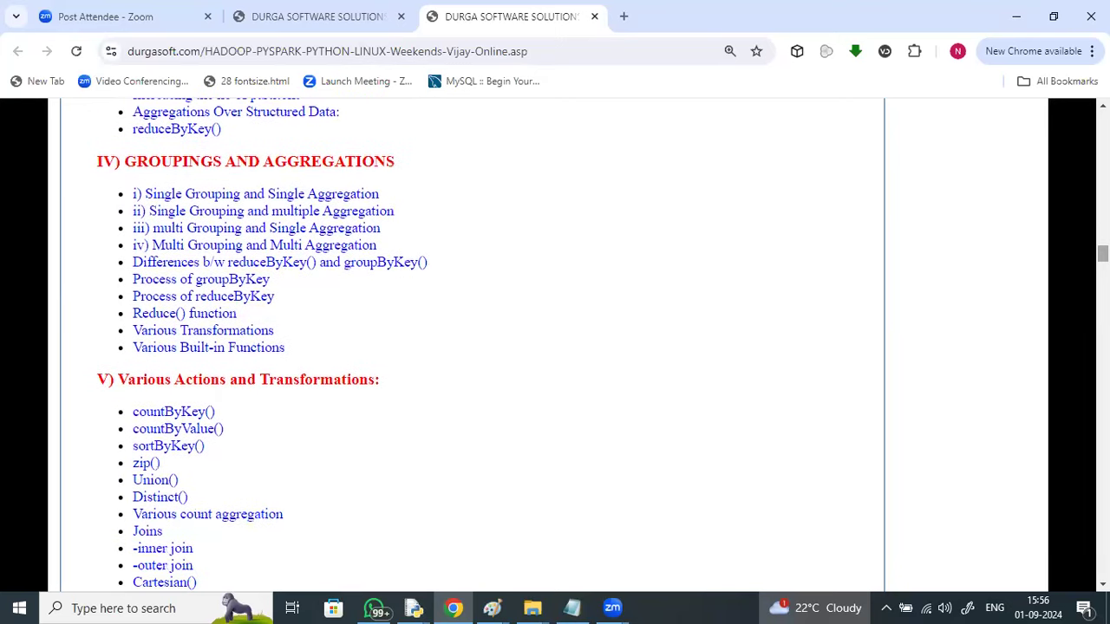
scroll(555, 347, "down", 3)
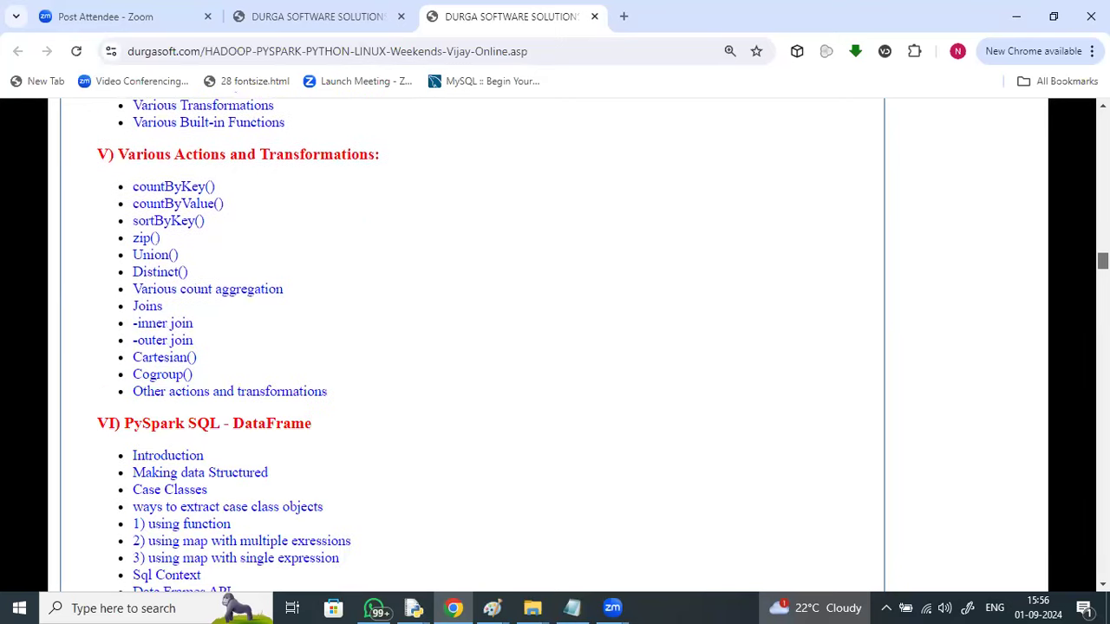
scroll(555, 347, "down", 3)
scroll(554, 346, "up", 1)
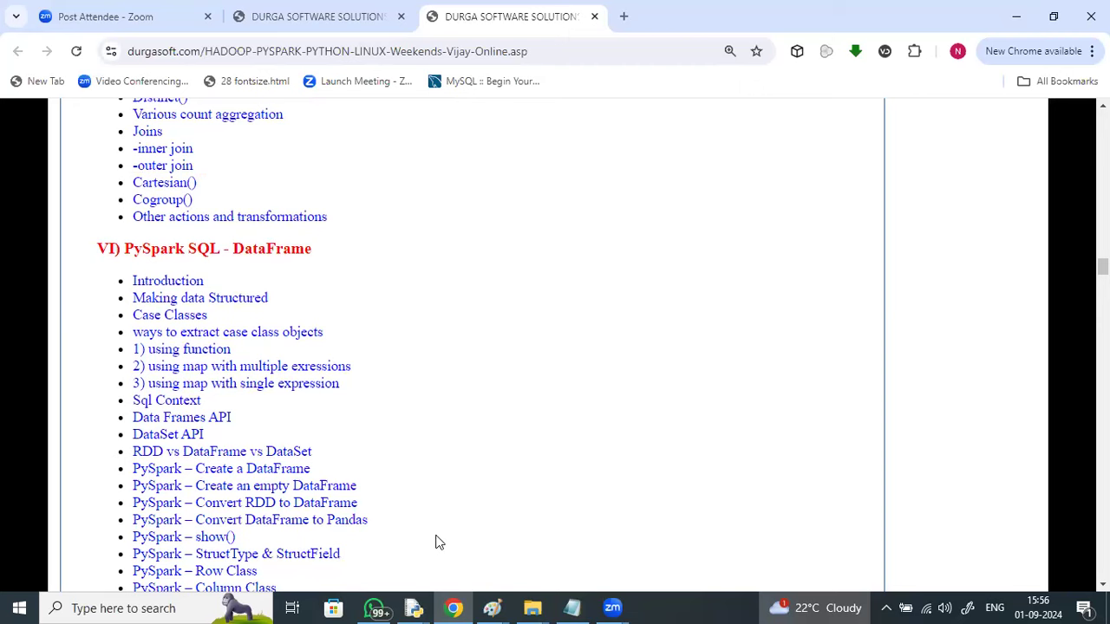
left_click_drag(320, 487, 132, 520)
left_click_drag(309, 520, 330, 553)
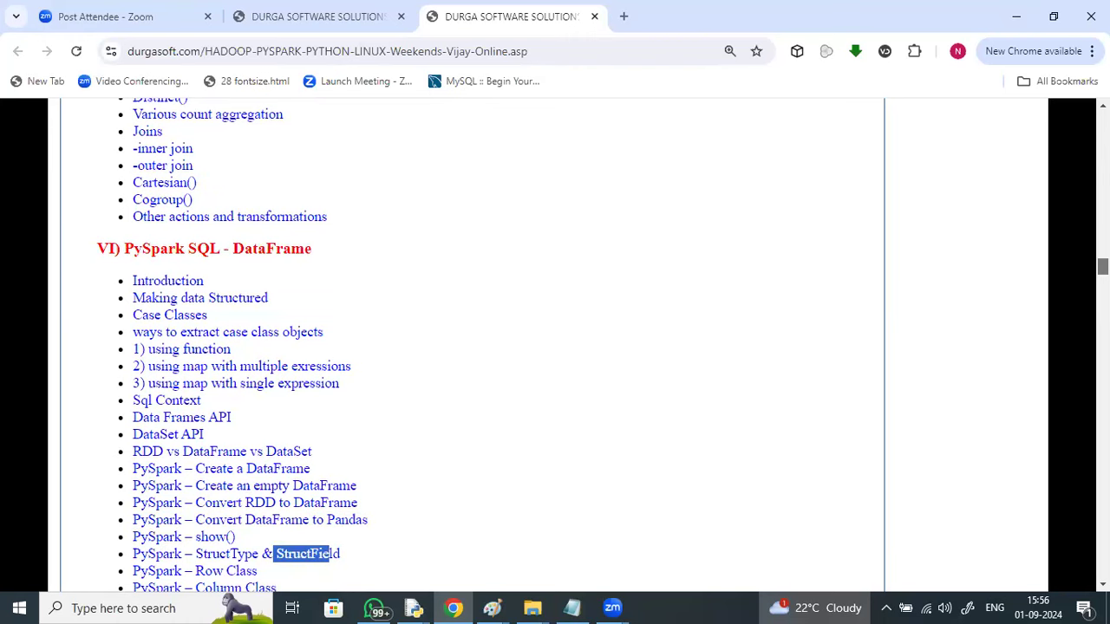
- Briefly highlight the Date and Timestamp Functions entry, then continue down to VIII) PySpark Built-In Functions
scroll(1102, 269, "down", 3)
scroll(1102, 269, "down", 2)
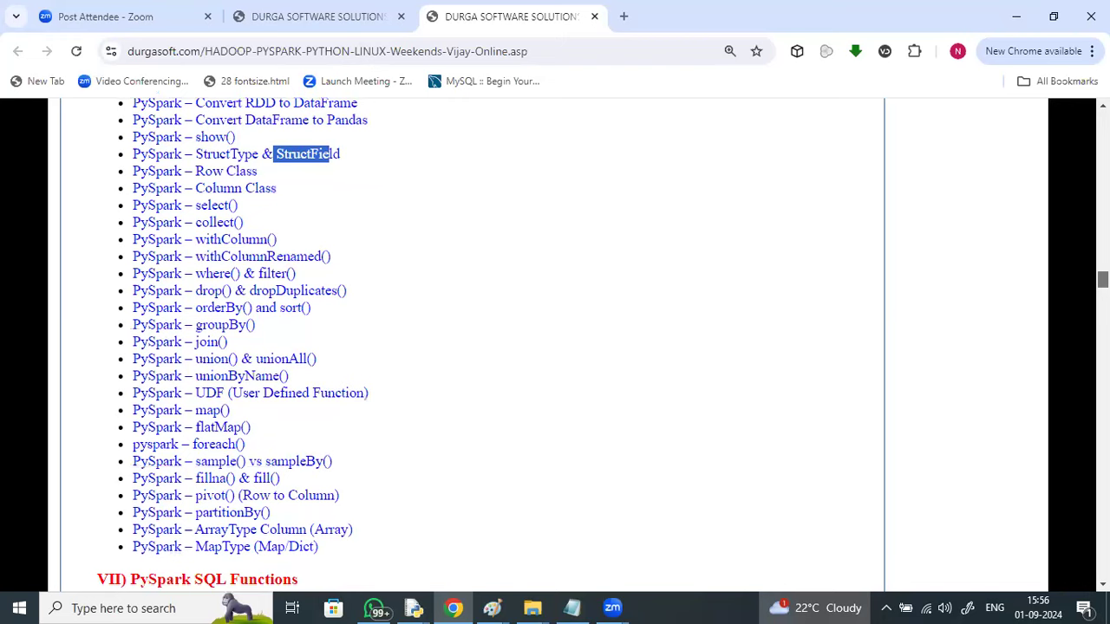
scroll(1102, 277, "up", 1)
scroll(249, 346, "up", 1)
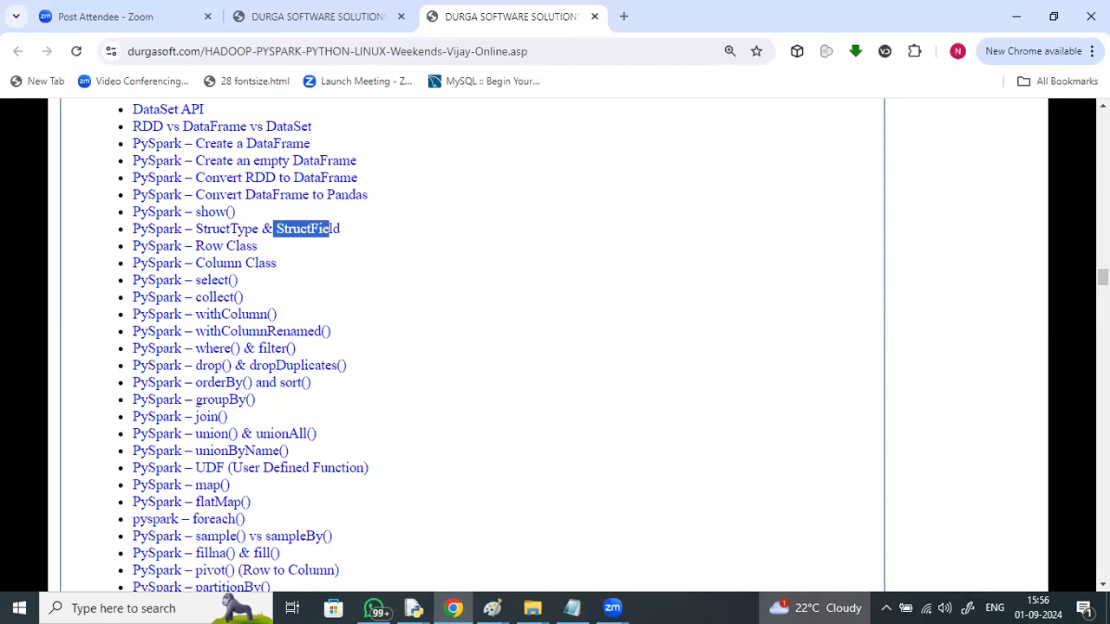
scroll(555, 347, "down", 5)
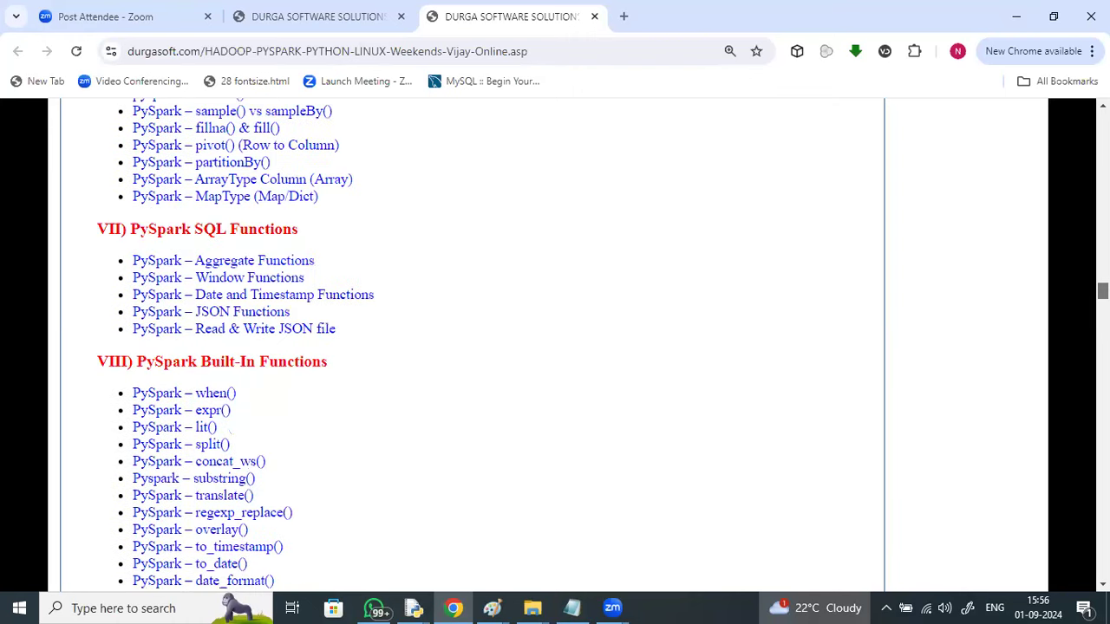
scroll(555, 347, "up", 2)
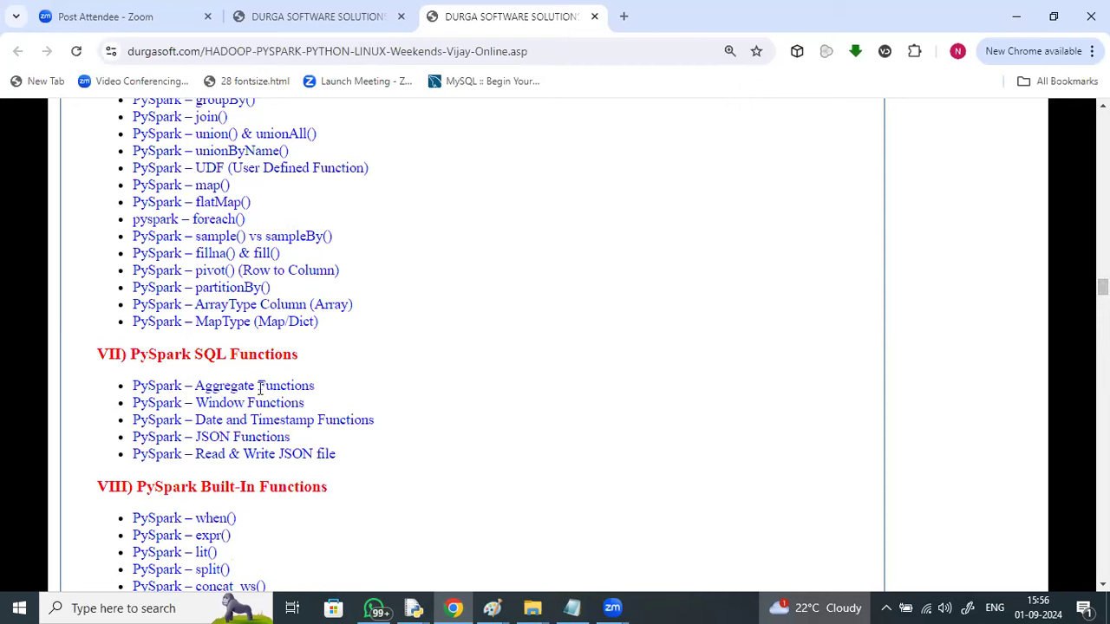
left_click_drag(194, 420, 340, 447)
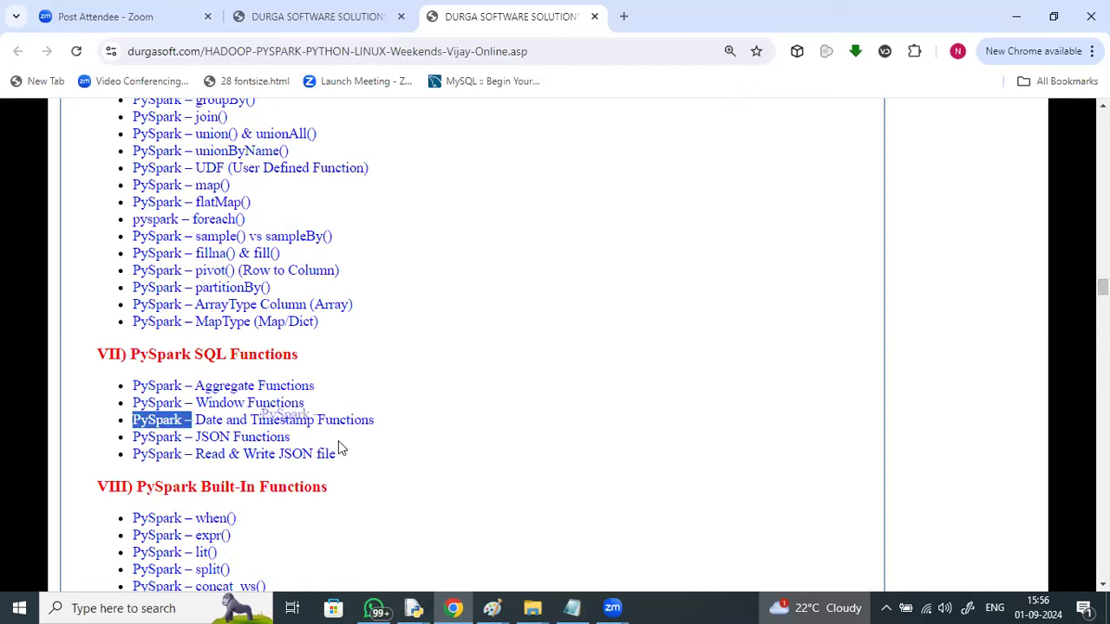
left_click(1021, 254)
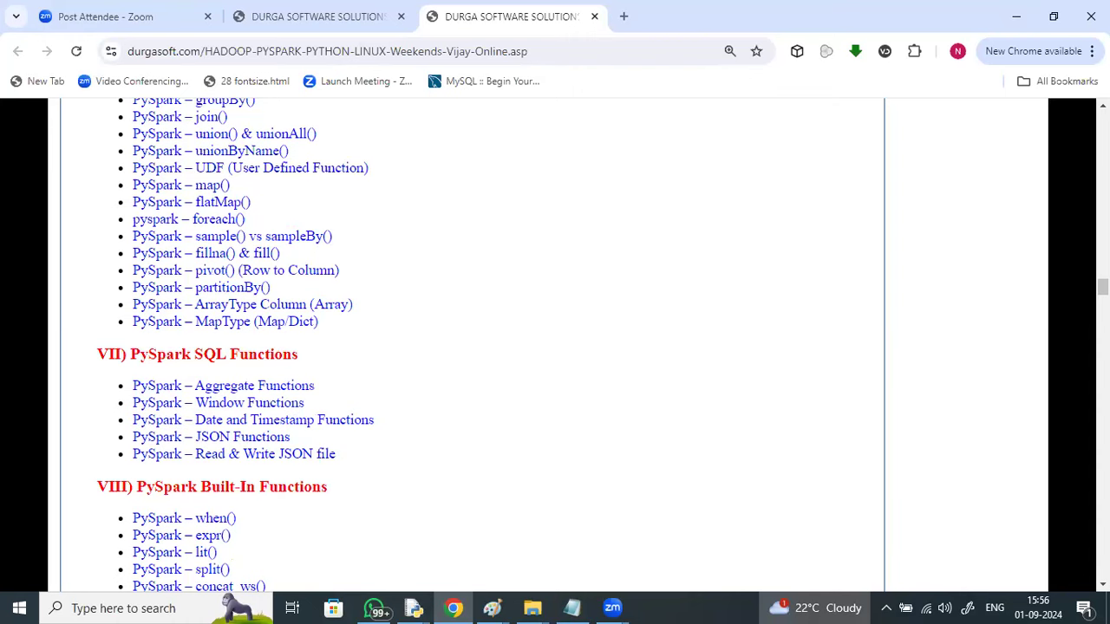
scroll(555, 346, "down", 2)
scroll(555, 347, "down", 2)
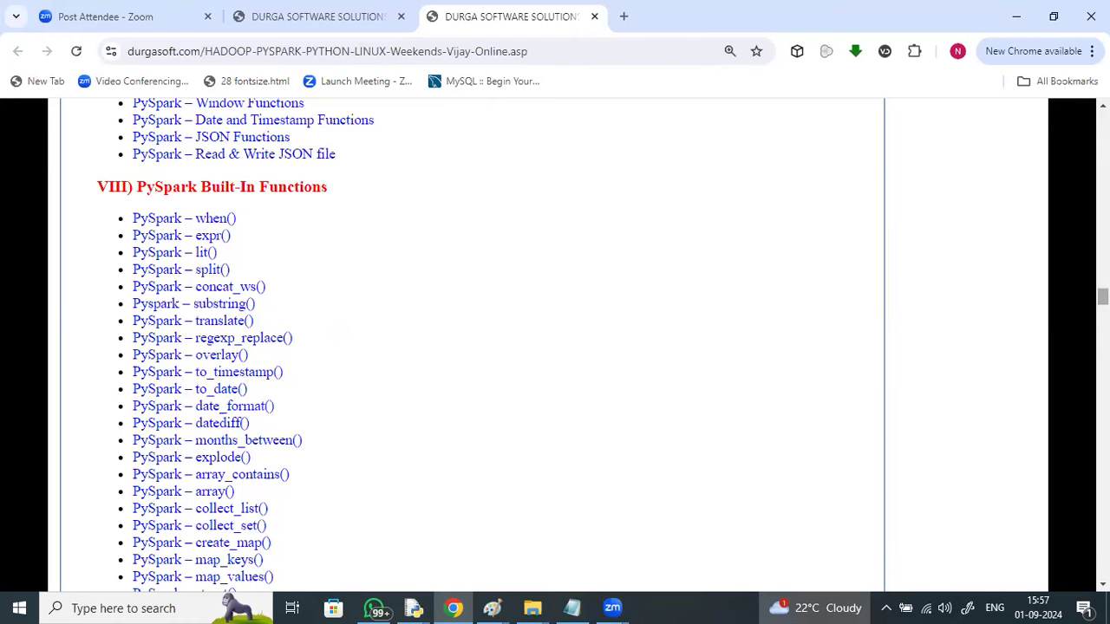
- Scroll past External Sources, Deployment Modes, PySpark Application and PySpark-mllib to the PYTHON heading
scroll(1101, 299, "down", 2)
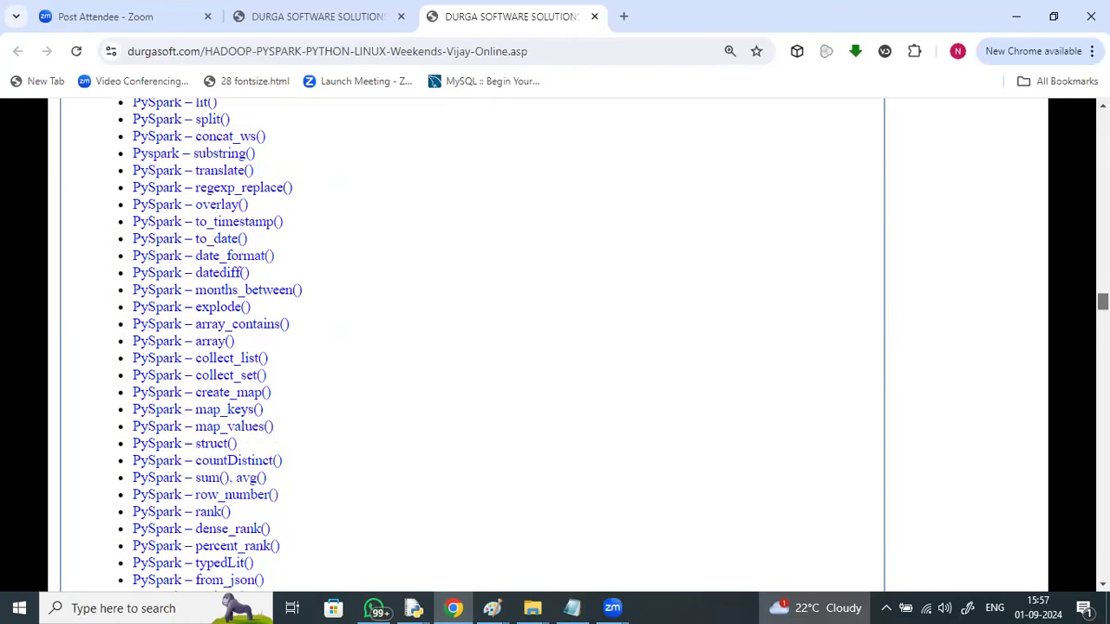
scroll(1101, 303, "down", 4)
scroll(1102, 308, "down", 2)
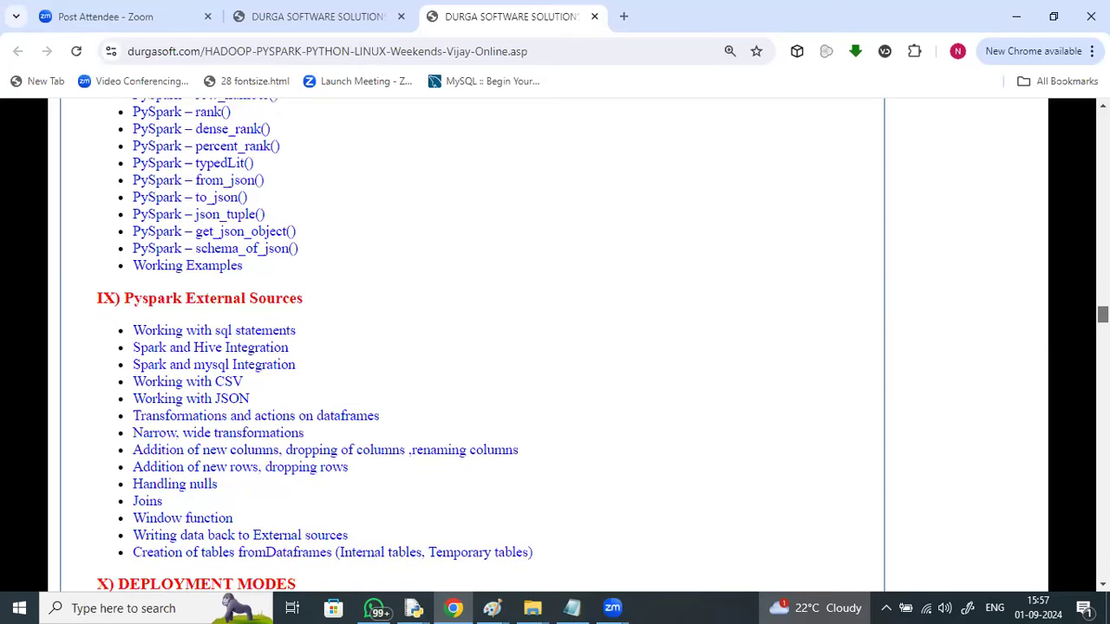
scroll(1102, 312, "down", 1)
scroll(1101, 316, "down", 1)
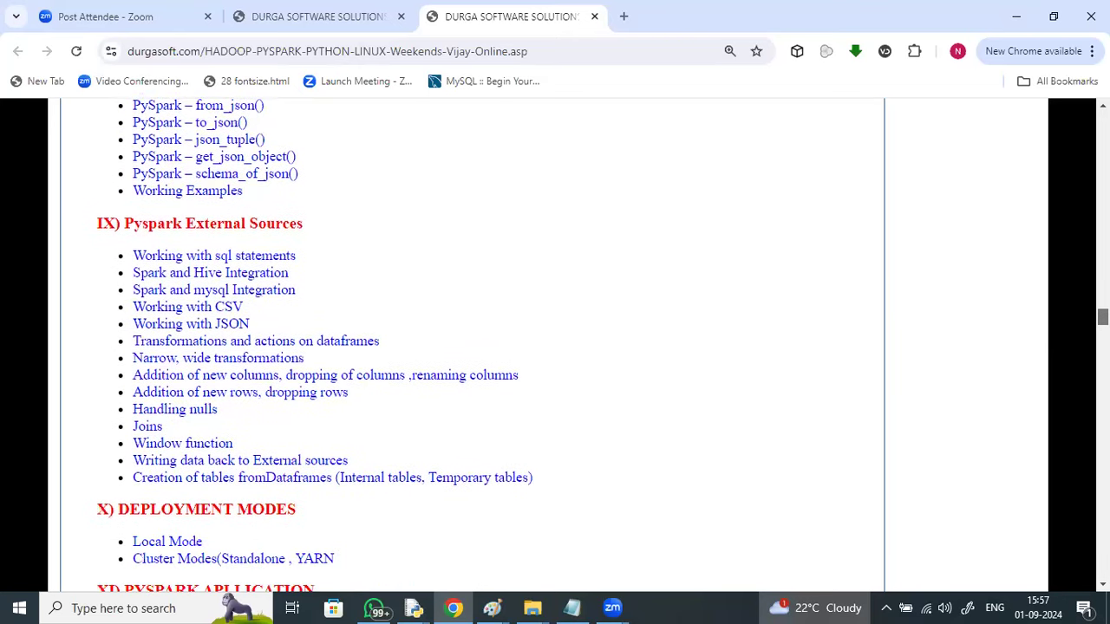
scroll(1101, 316, "down", 1)
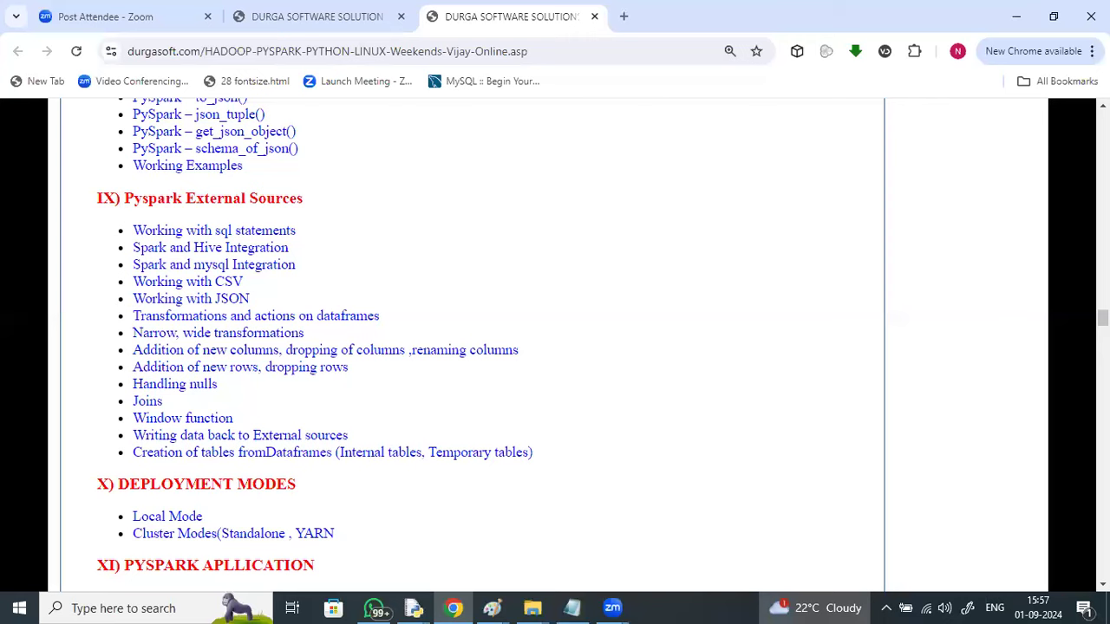
scroll(1102, 320, "down", 3)
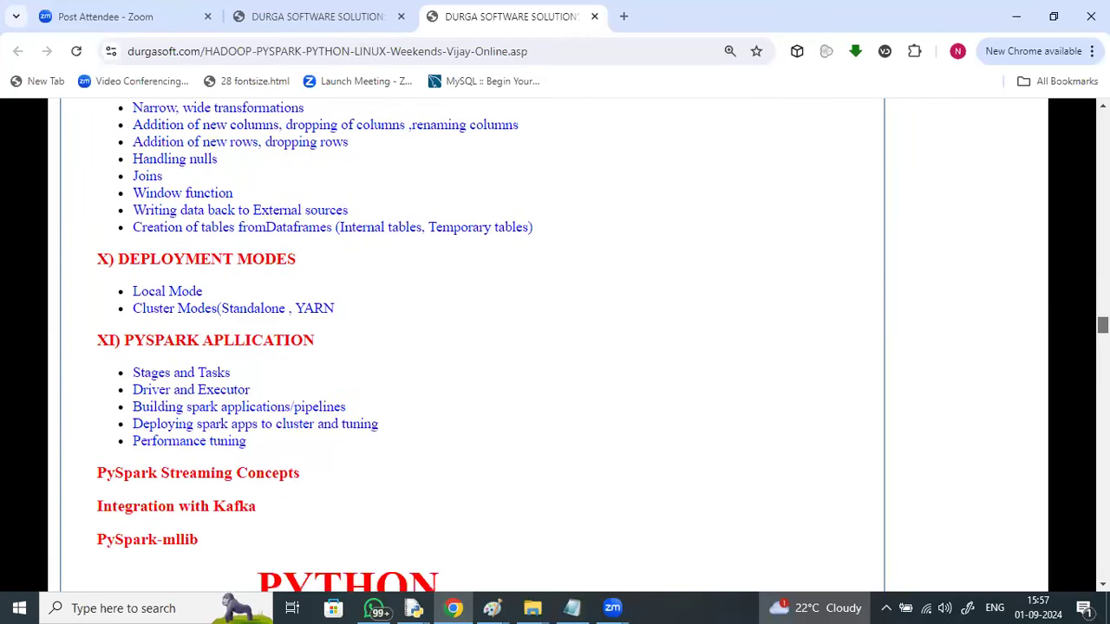
scroll(1102, 324, "up", 1)
scroll(1102, 325, "up", 1)
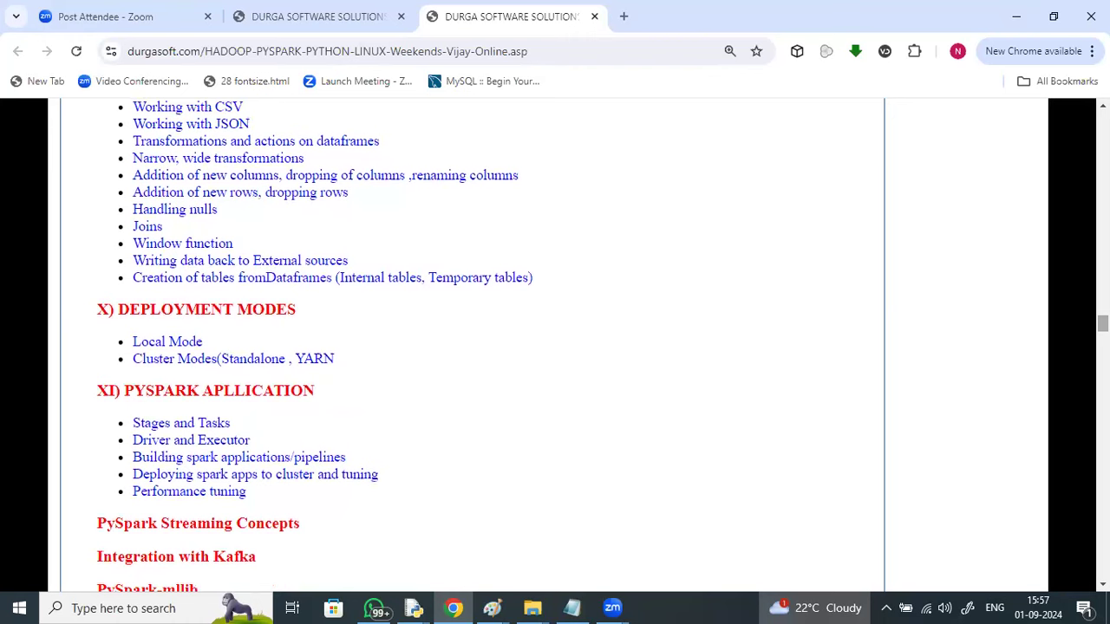
left_click_drag(1102, 324, 1102, 338)
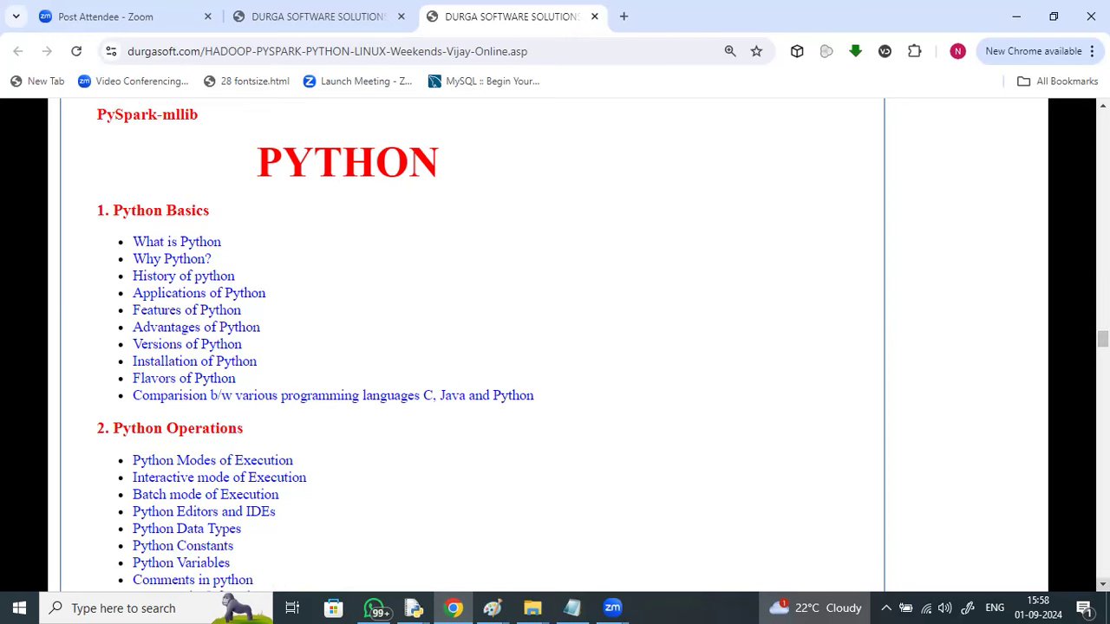
- Scroll through 4. Python IDE's and 5. Flow Control statements to the Looping Statements heading
scroll(555, 347, "down", 3)
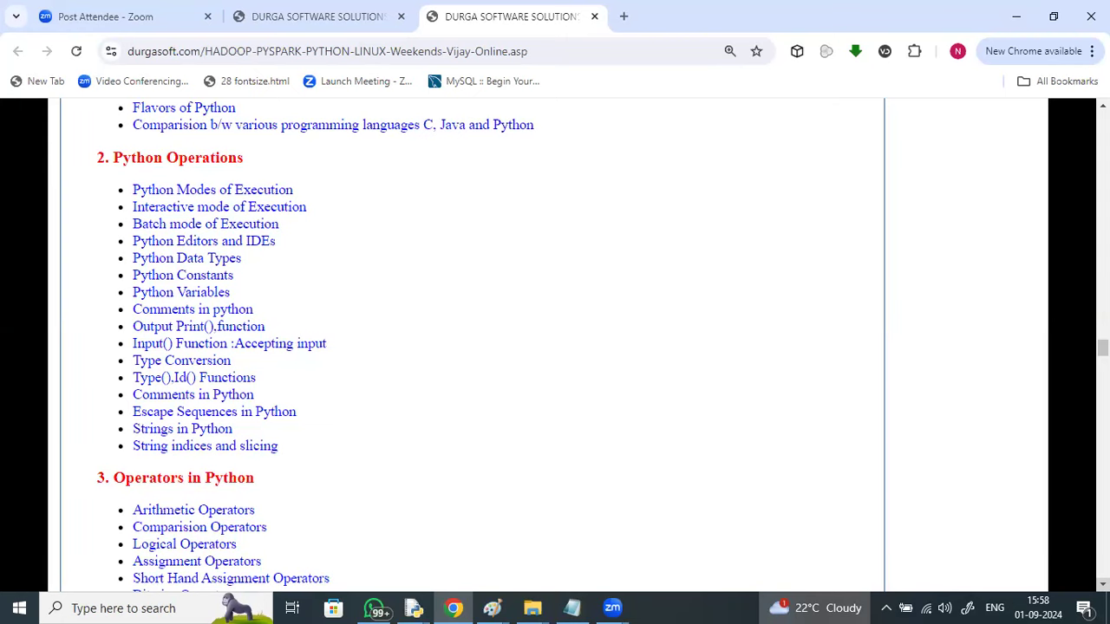
scroll(555, 347, "down", 2)
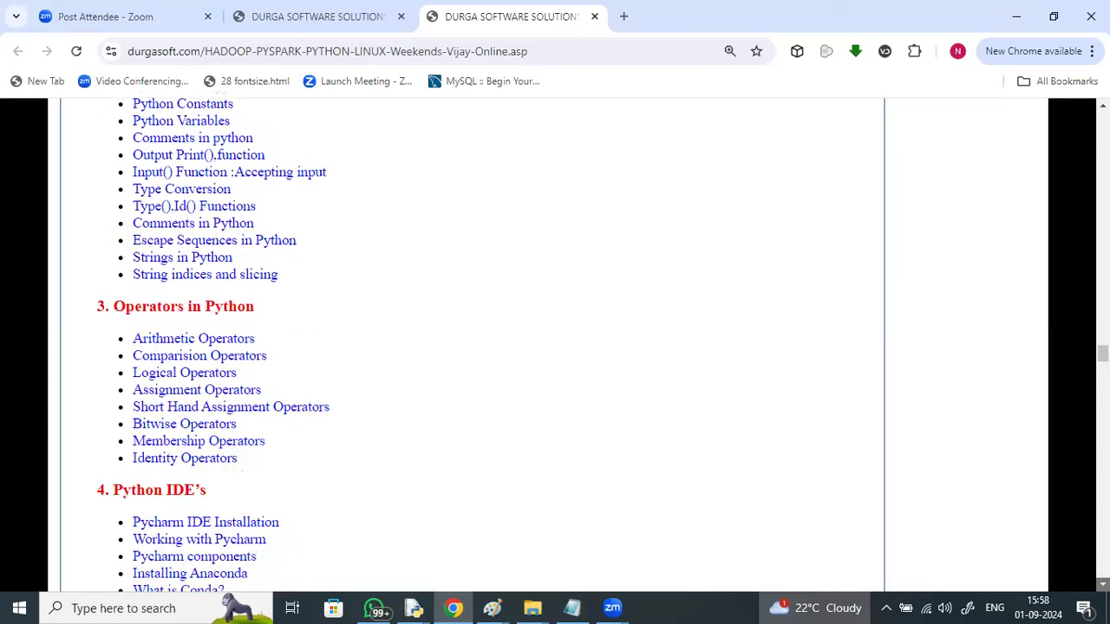
scroll(555, 347, "down", 2)
scroll(555, 346, "down", 2)
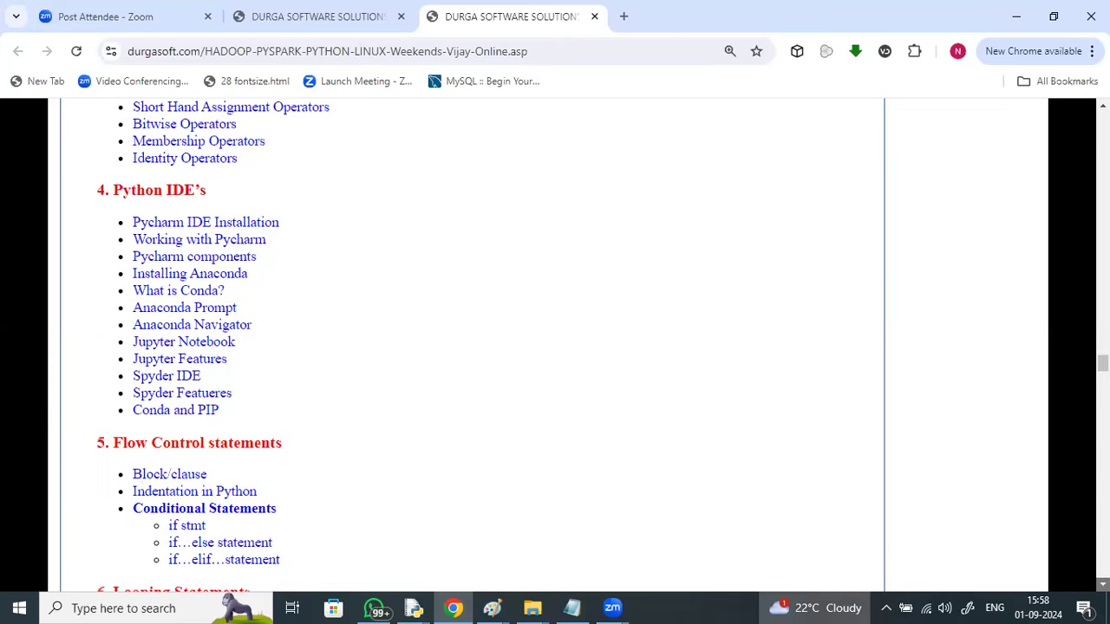
scroll(555, 347, "down", 1)
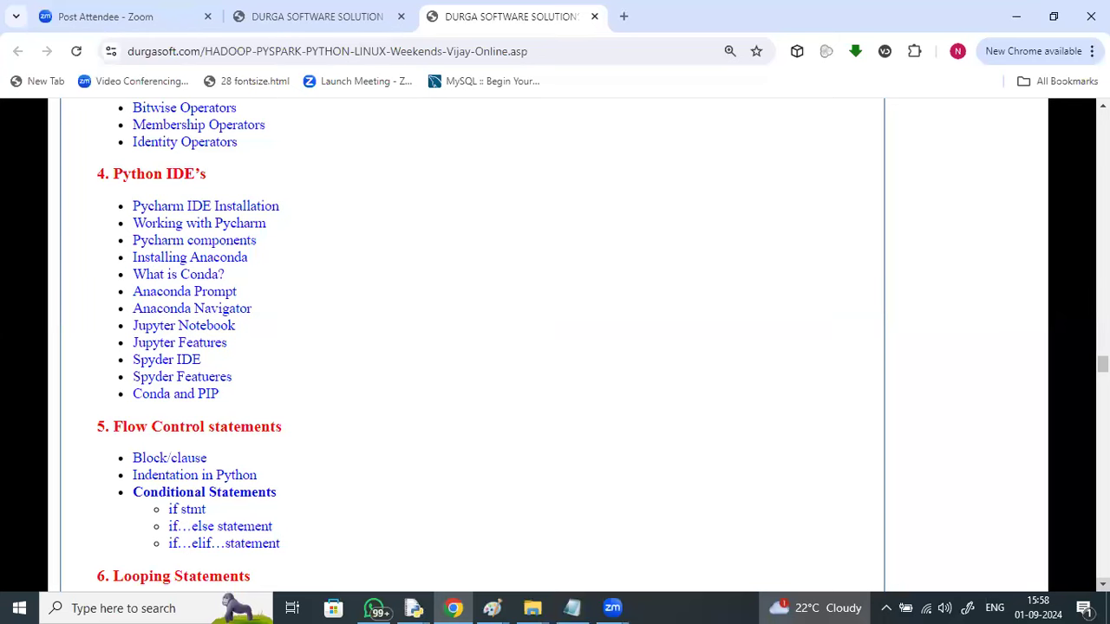
- Scroll through the Functions topics past Reduce Function to the start of 14. Modules in Python
scroll(555, 347, "down", 2)
scroll(555, 347, "down", 8)
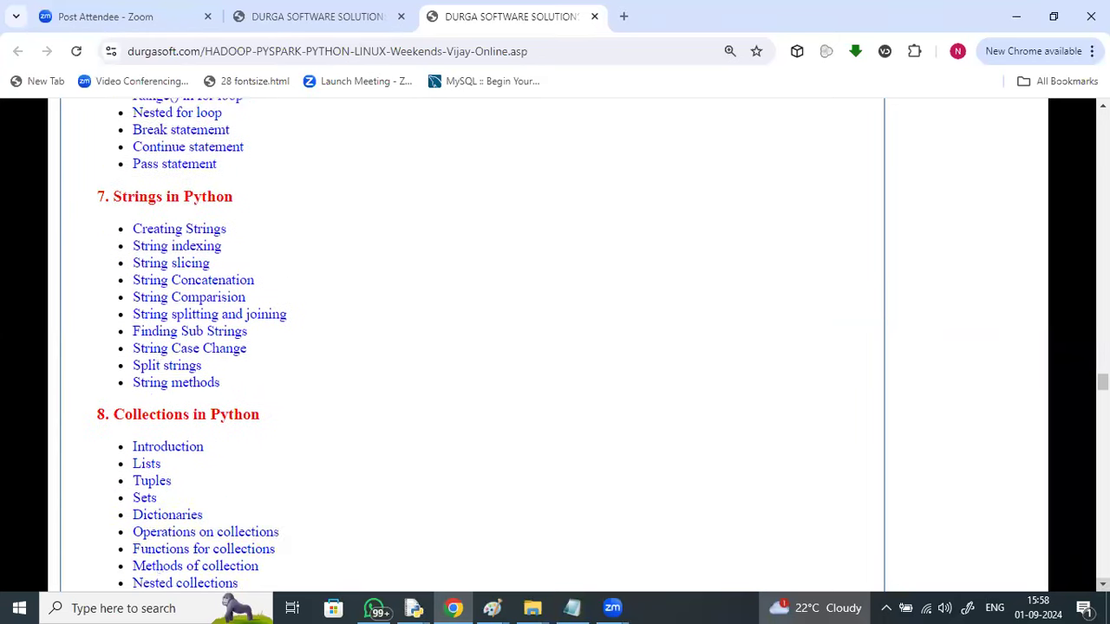
scroll(555, 346, "down", 6)
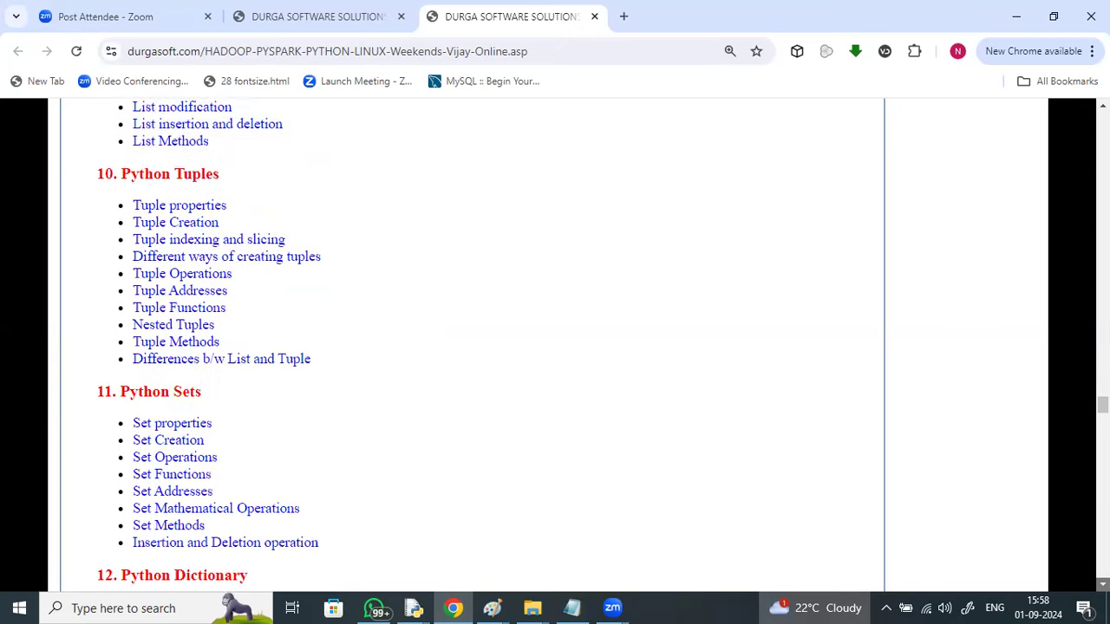
scroll(555, 347, "down", 3)
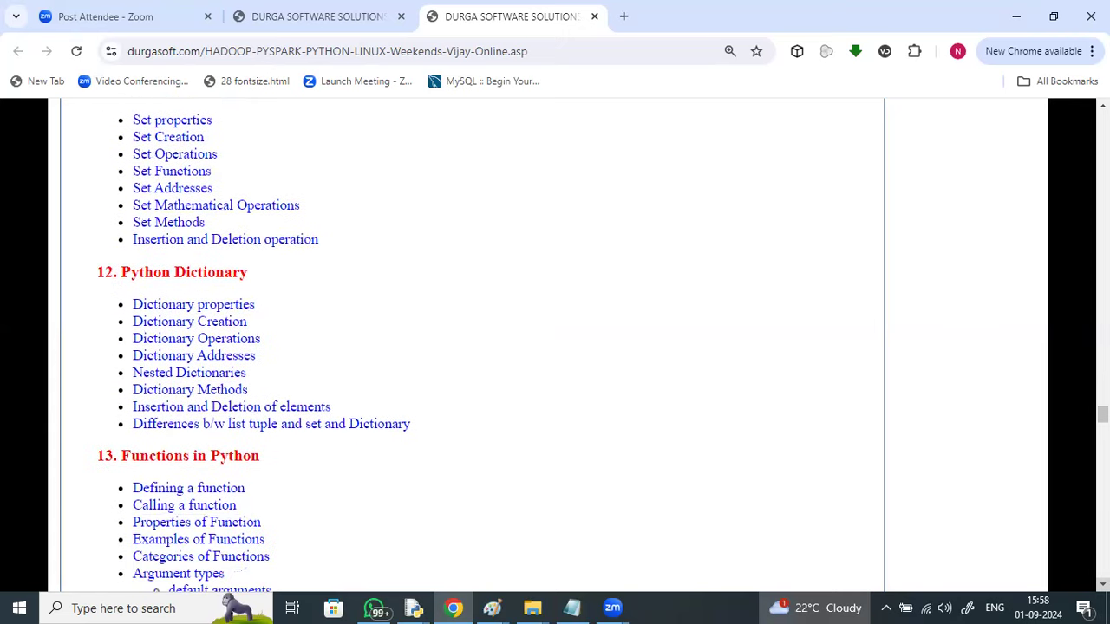
scroll(555, 347, "down", 2)
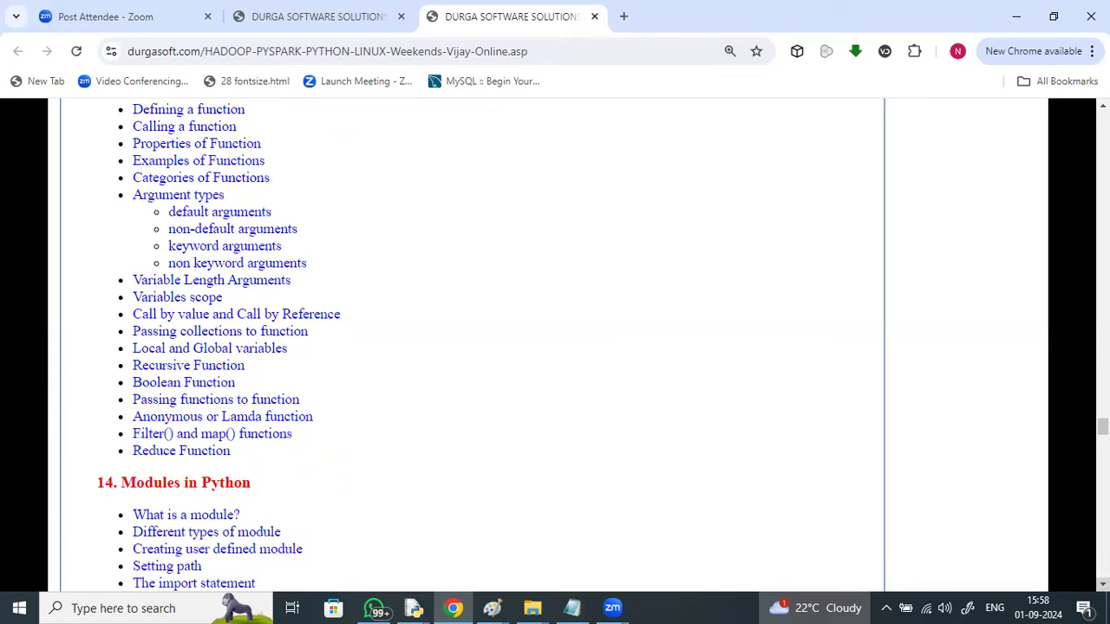
scroll(555, 347, "down", 1)
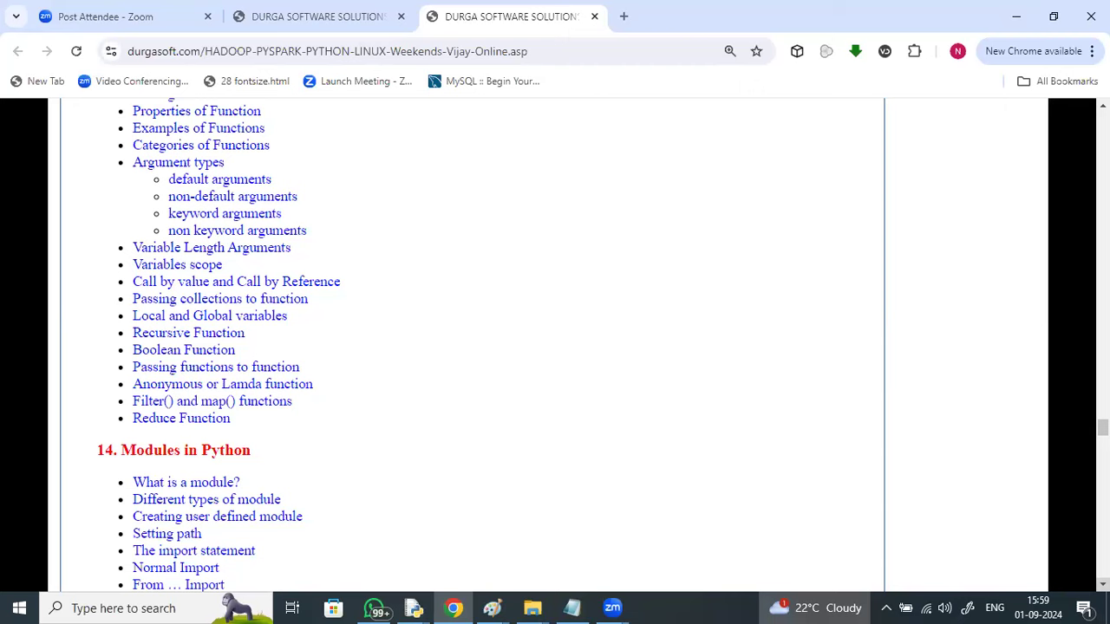
- Scroll past sections 15–29 to the page bottom, ending at the Matplotlib working examples
scroll(555, 346, "down", 1)
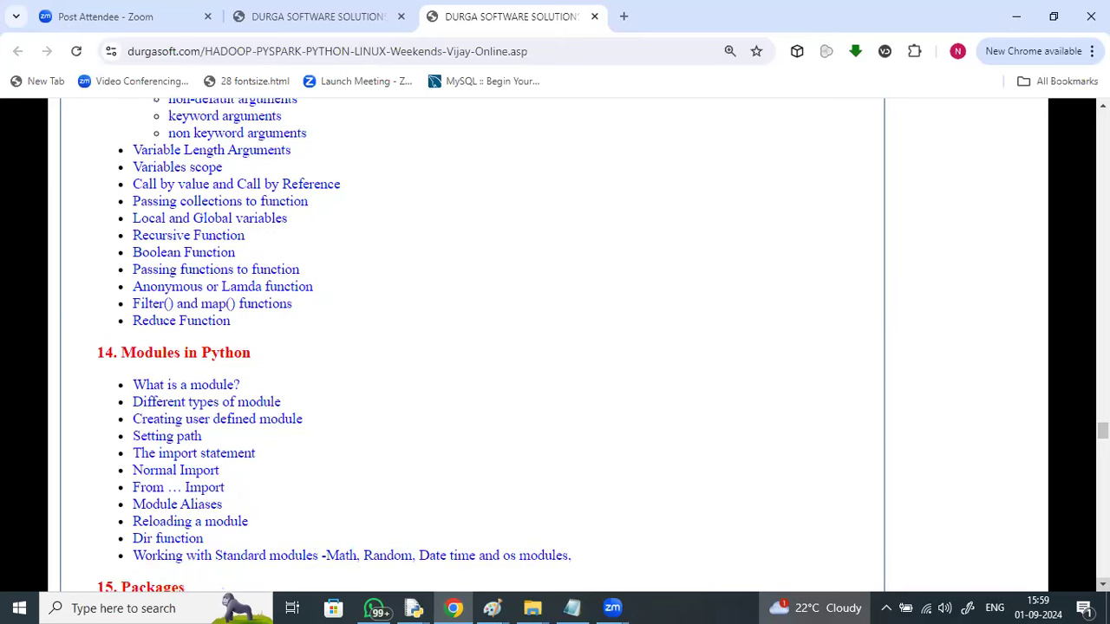
scroll(555, 347, "down", 1)
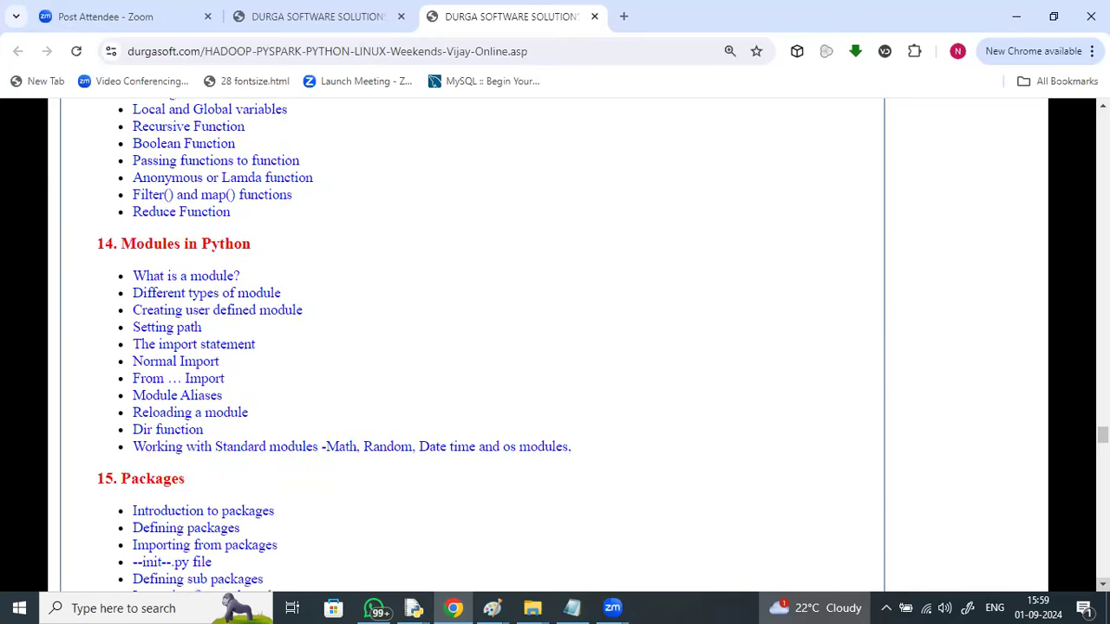
scroll(555, 347, "down", 2)
scroll(555, 347, "down", 3)
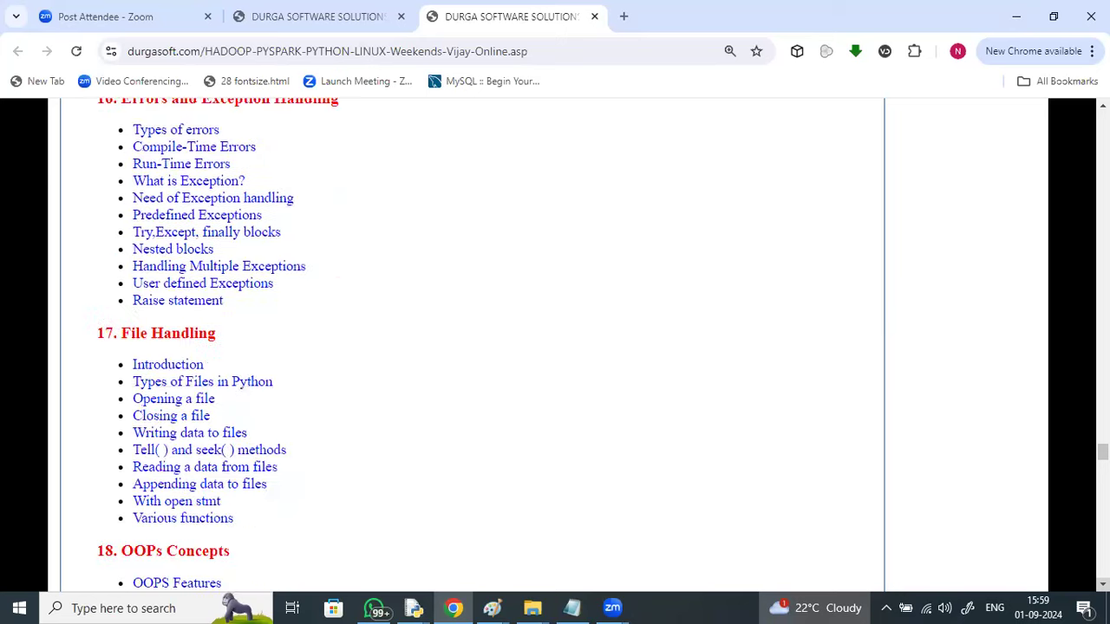
scroll(555, 346, "down", 2)
scroll(555, 347, "down", 3)
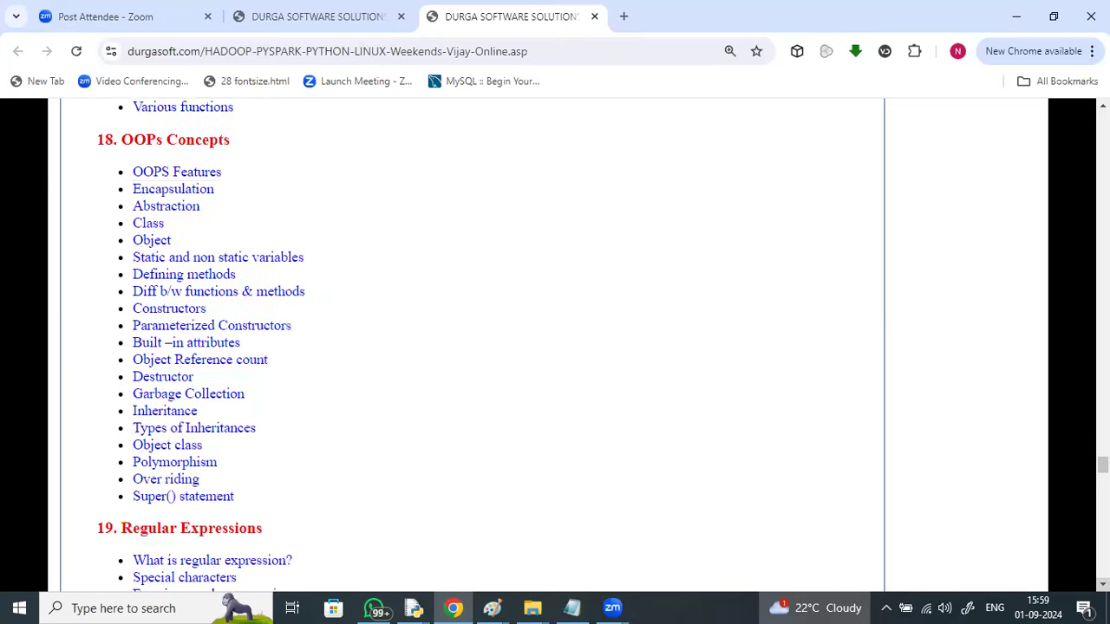
scroll(555, 347, "down", 2)
scroll(555, 347, "down", 3)
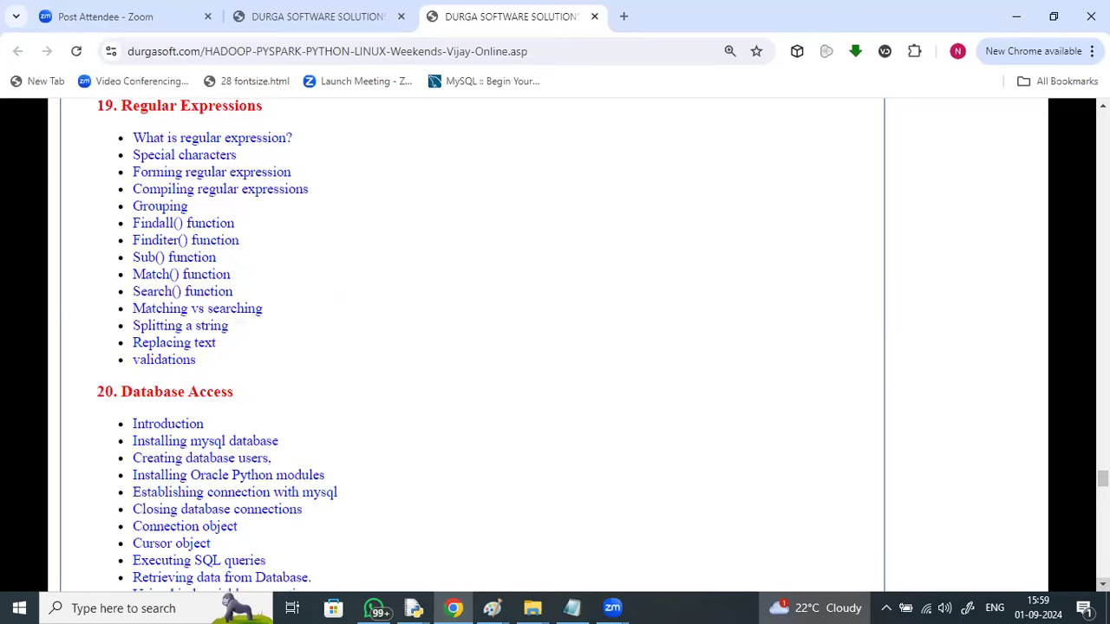
scroll(555, 347, "down", 2)
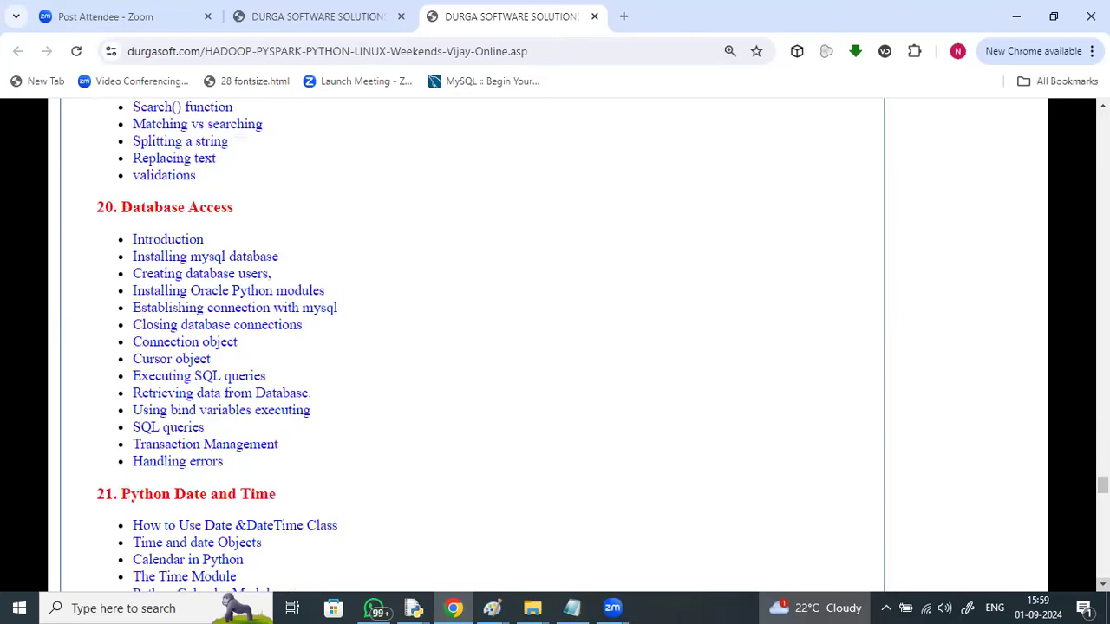
scroll(555, 347, "down", 4)
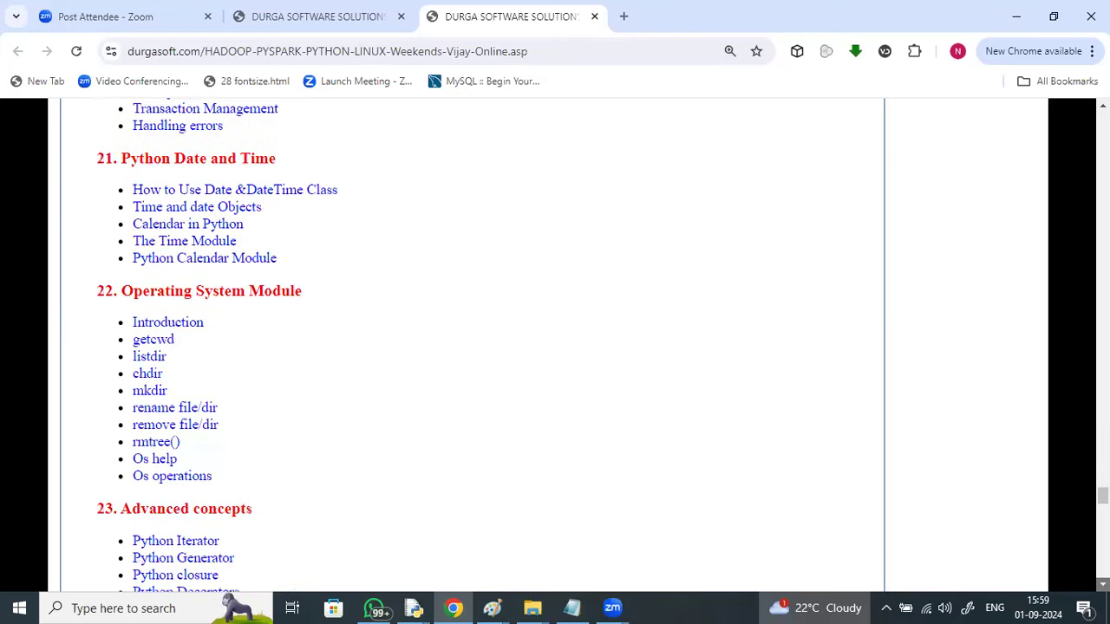
scroll(555, 347, "down", 2)
scroll(555, 347, "down", 3)
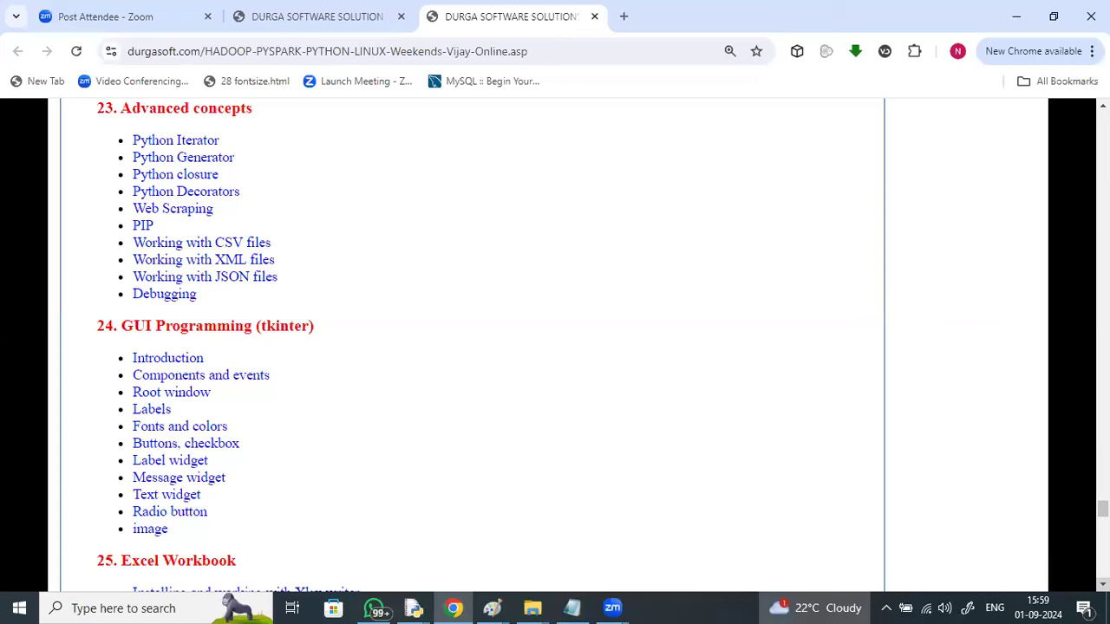
scroll(555, 347, "down", 3)
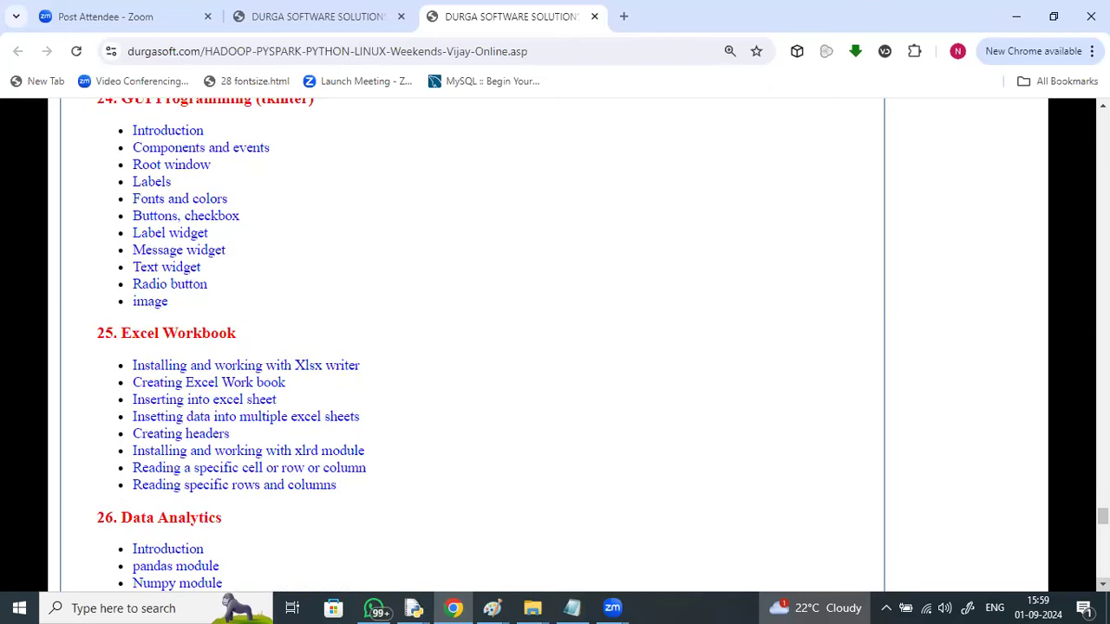
scroll(555, 347, "up", 1)
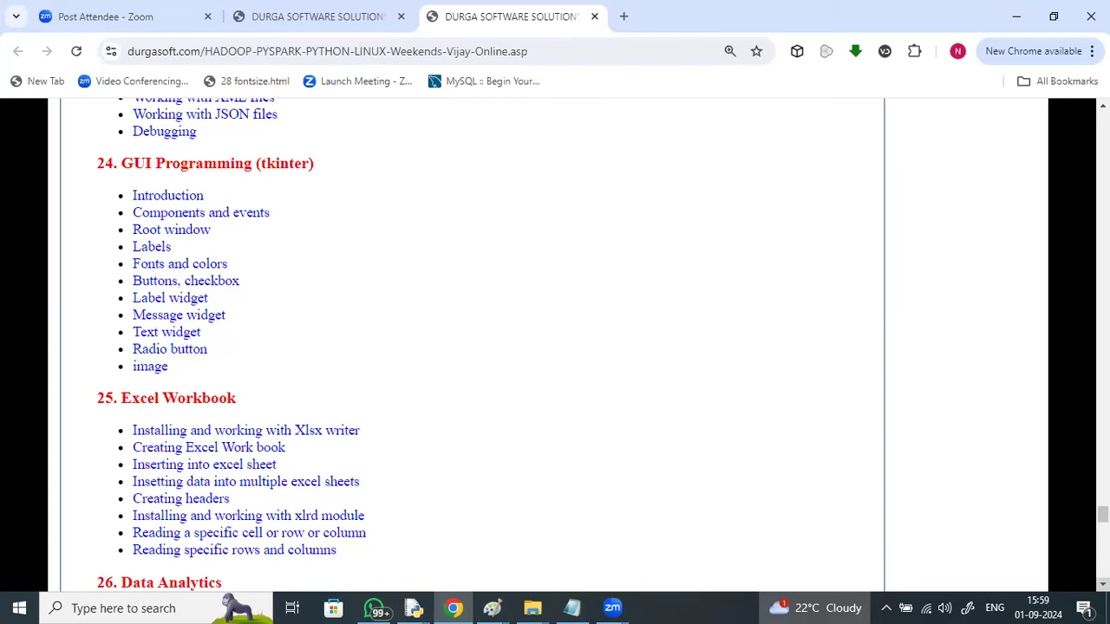
scroll(555, 347, "down", 1)
scroll(555, 347, "down", 2)
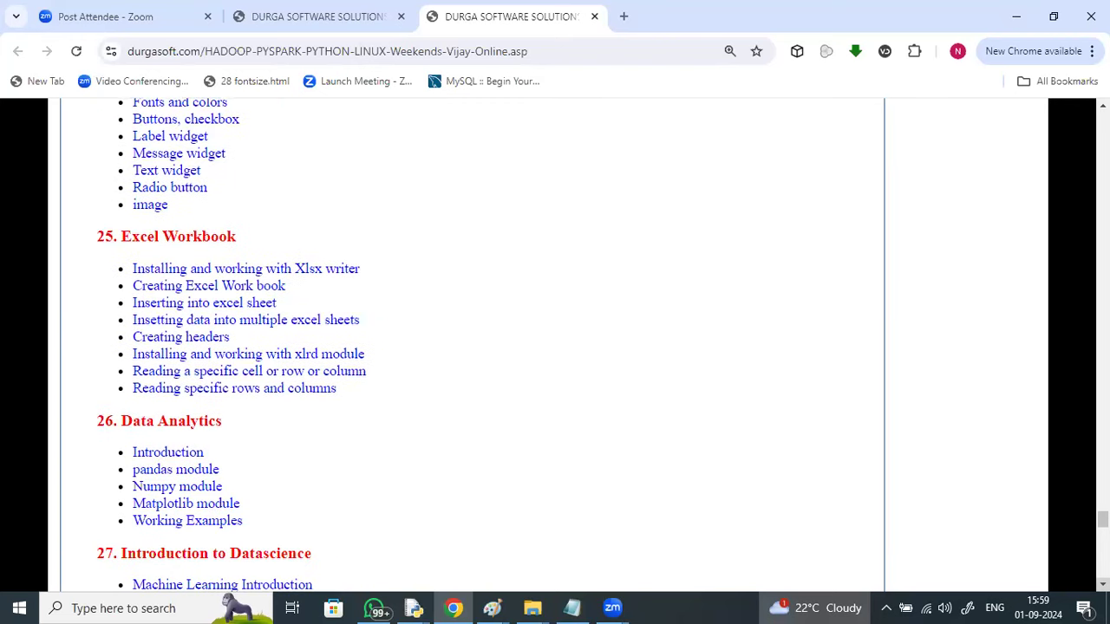
scroll(555, 347, "down", 2)
scroll(555, 347, "down", 1)
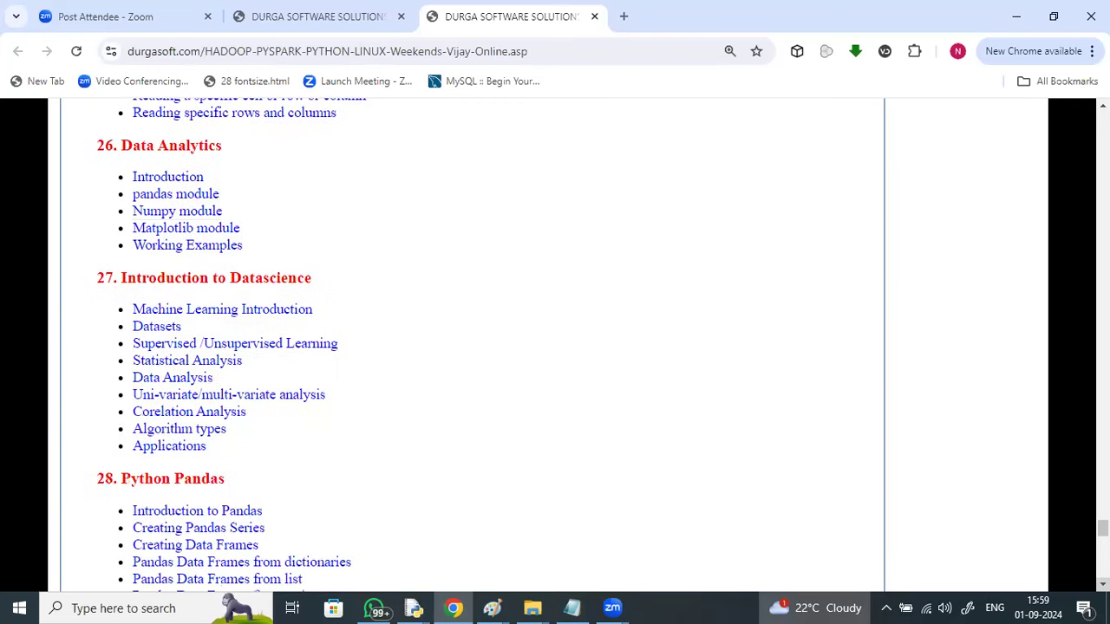
scroll(555, 347, "down", 2)
scroll(555, 347, "down", 3)
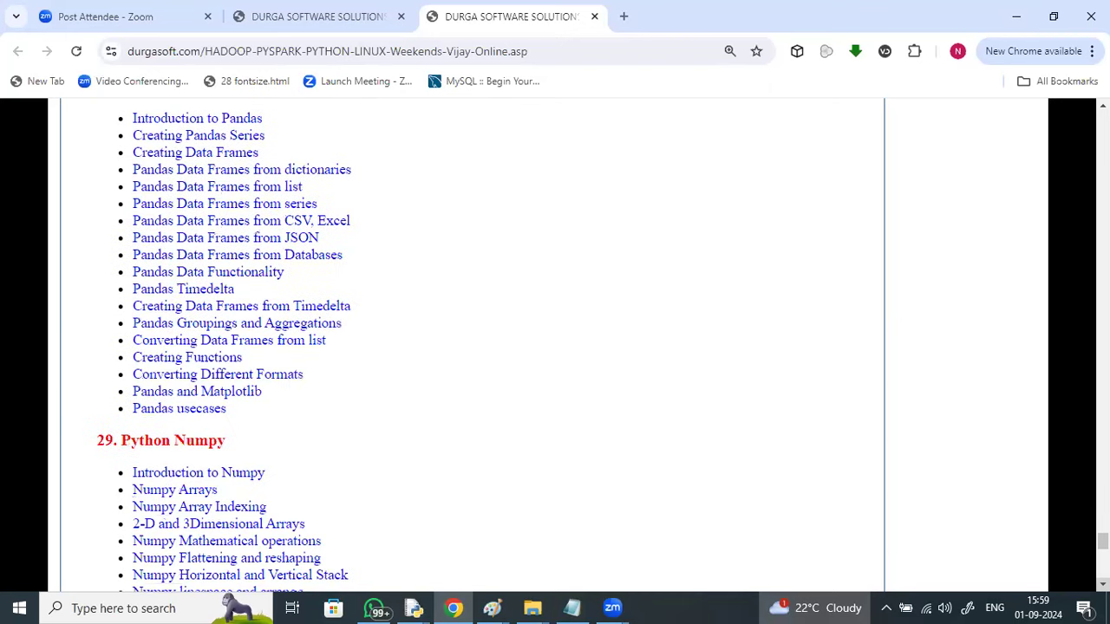
scroll(555, 347, "down", 3)
scroll(555, 347, "down", 3)
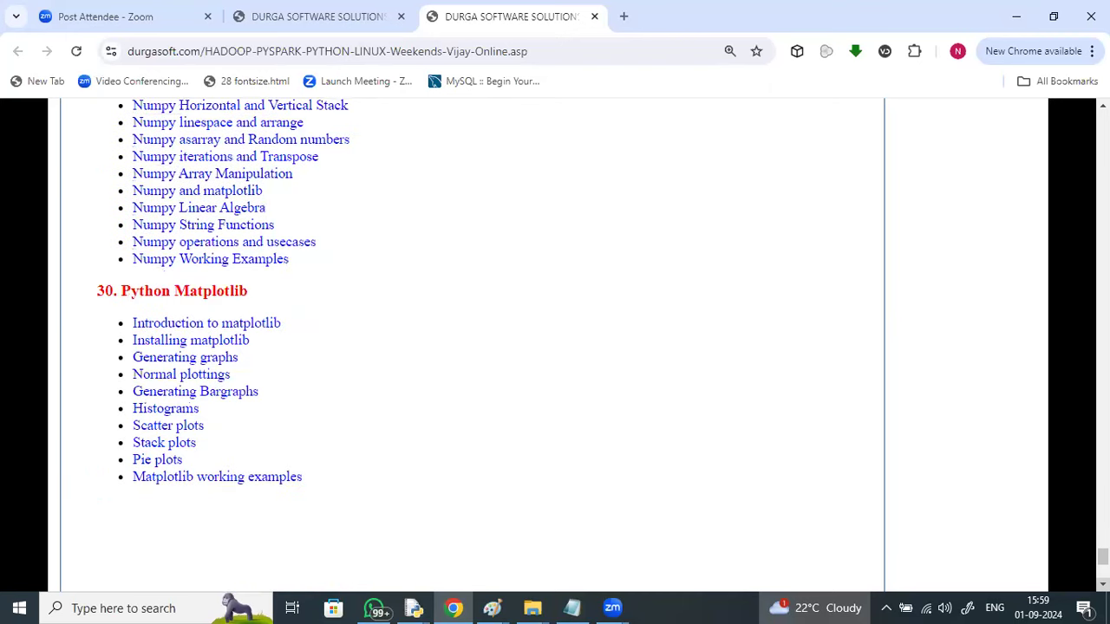
scroll(555, 347, "down", 1)
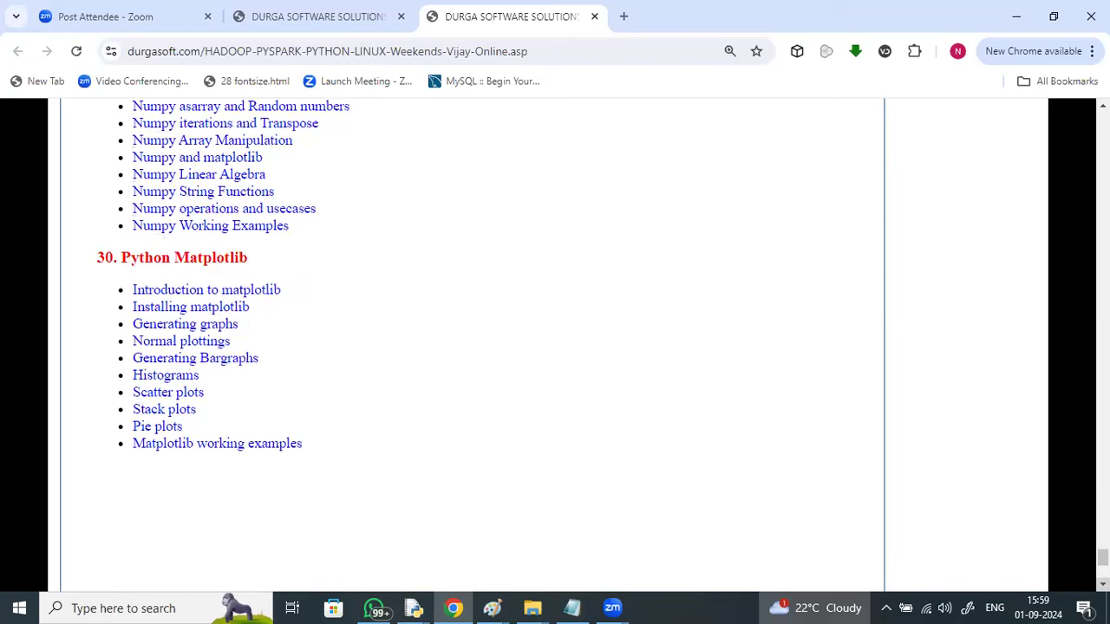
- Switch to the Hadoo demo Aug31 Notepad notes and scroll to the BigData package pricing (Pyspark 12 weekends, 15K)
left_click(1015, 26)
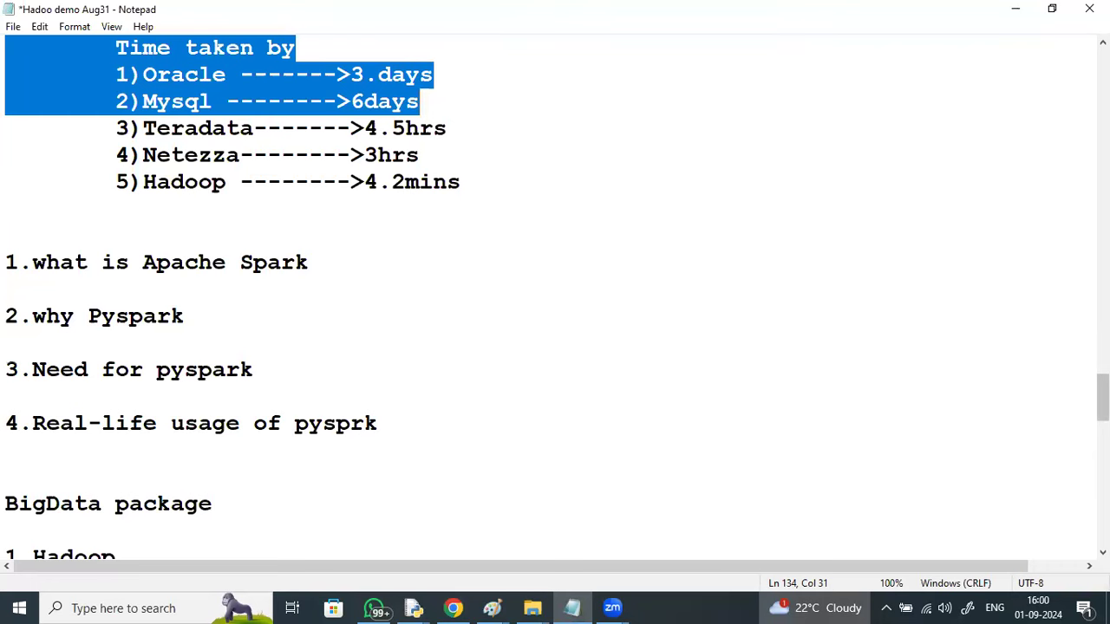
left_click(1102, 553)
scroll(555, 295, "down", 2)
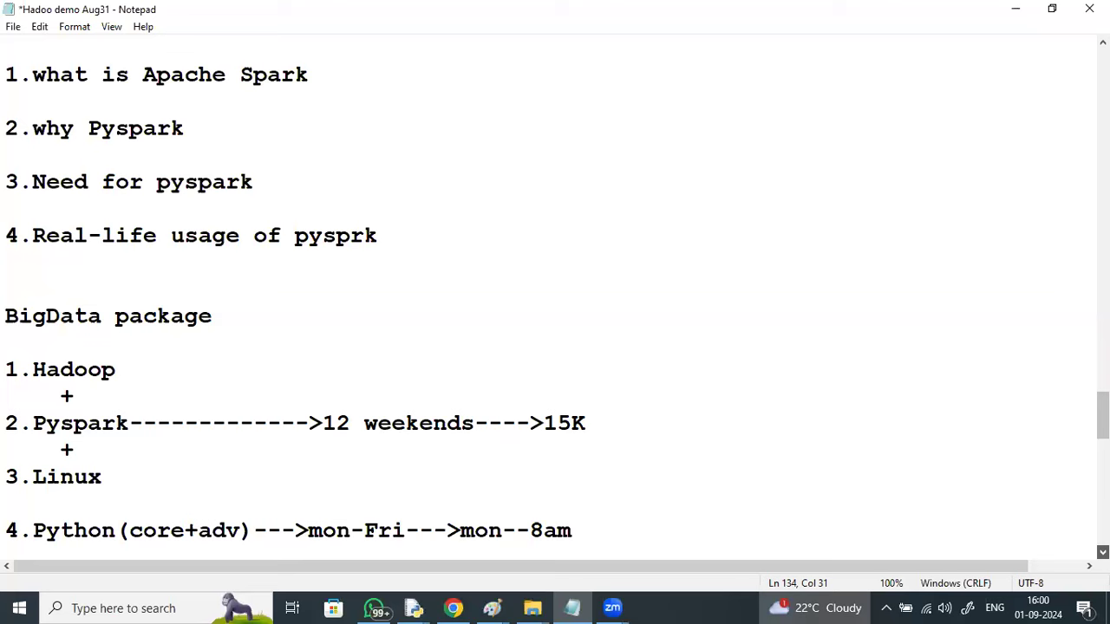
scroll(555, 295, "down", 1)
scroll(555, 295, "down", 1)
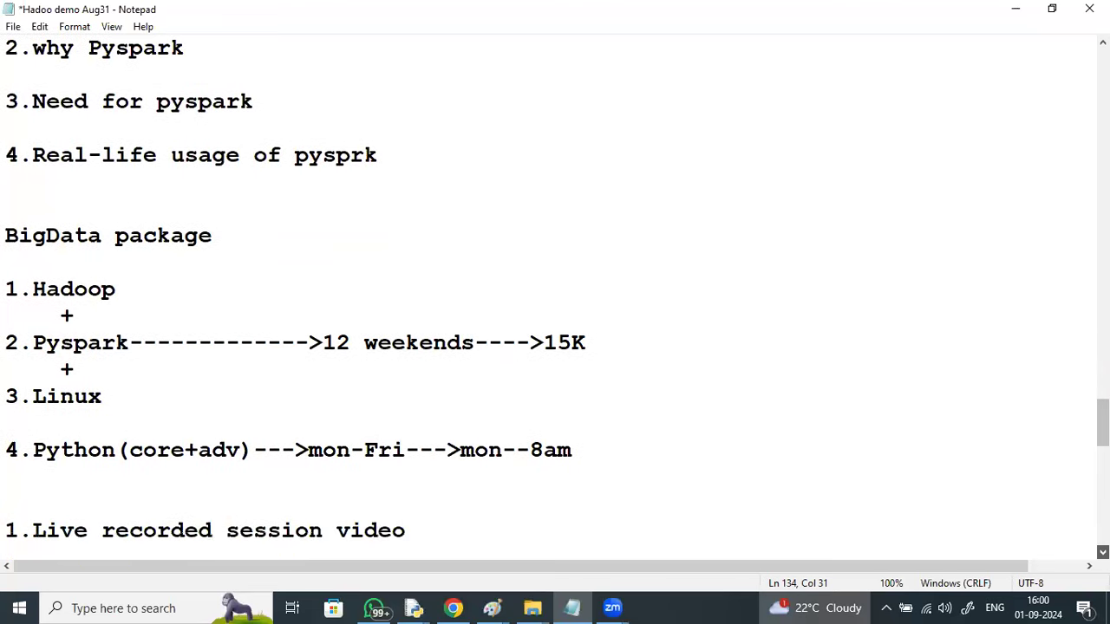
scroll(555, 295, "down", 1)
scroll(555, 295, "down", 1)
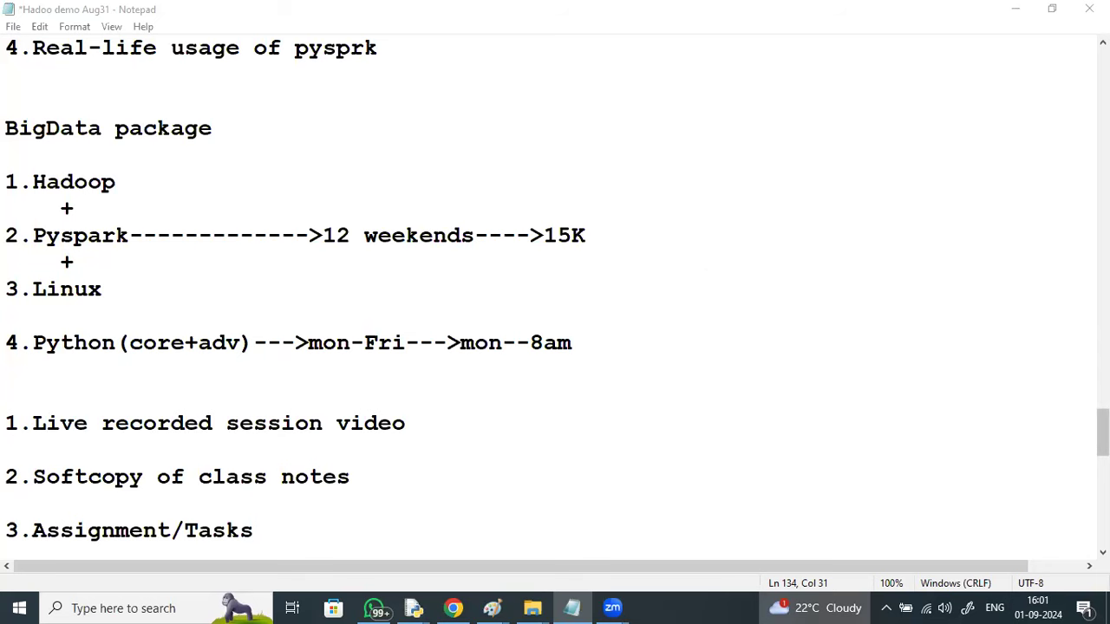
- Scroll the notes down to item 6, Previously asked interview Questions, and the ===== divider
scroll(555, 299, "down", 2)
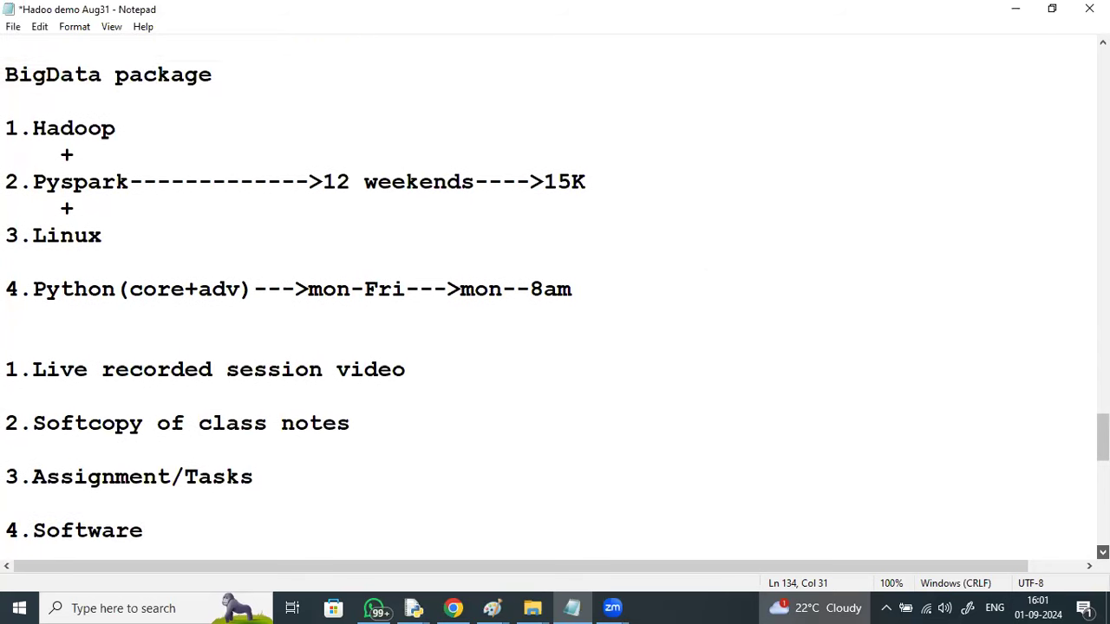
scroll(555, 299, "down", 1)
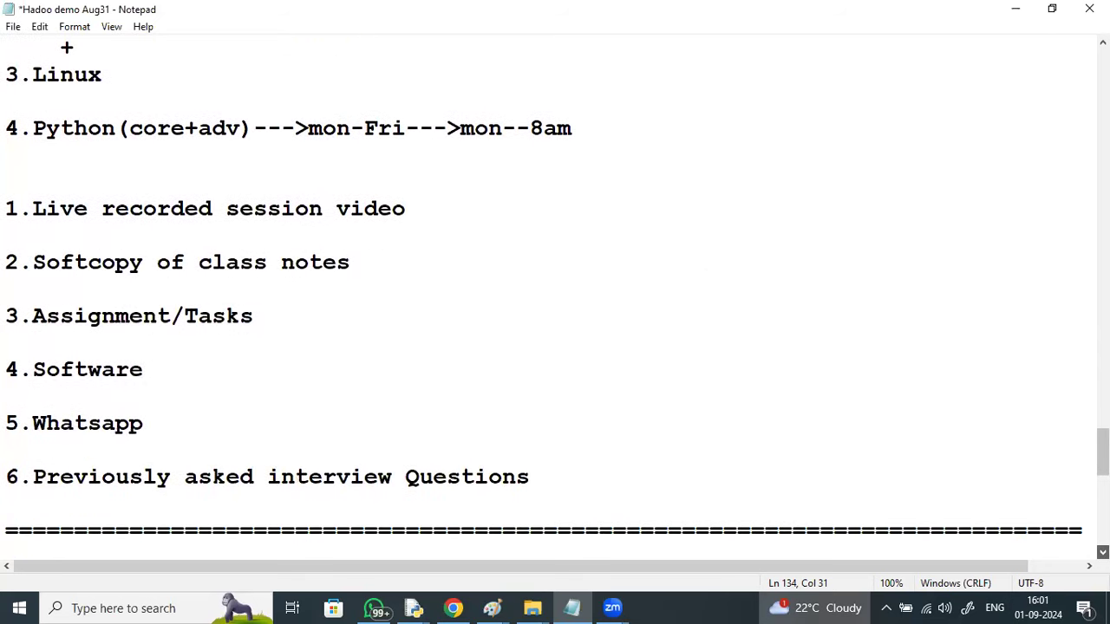
scroll(66, 48, "down", 1)
scroll(555, 299, "down", 4)
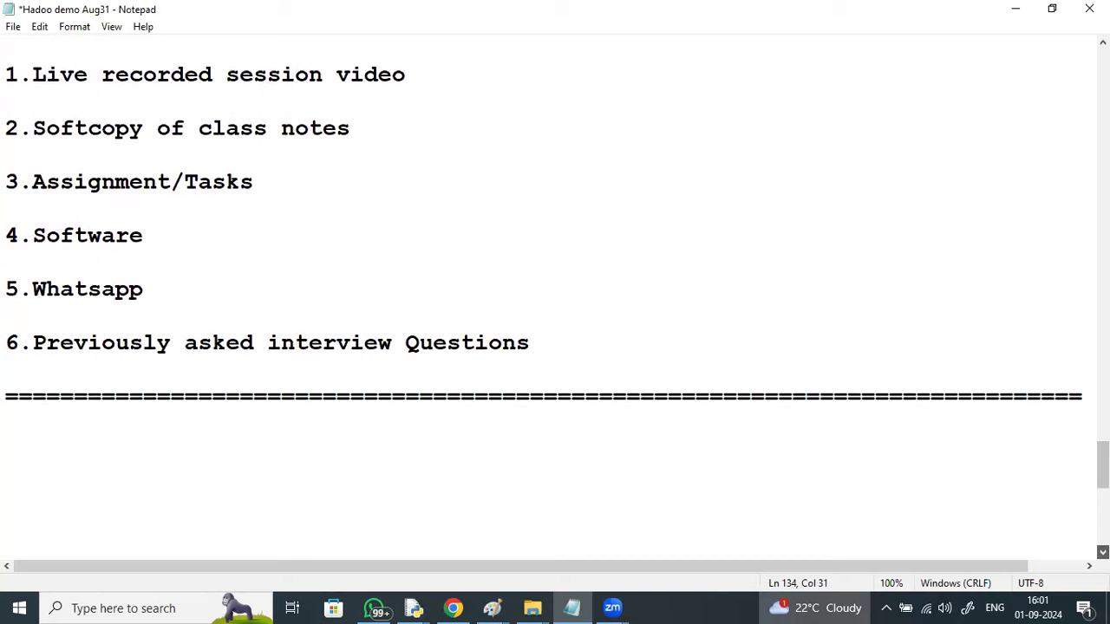